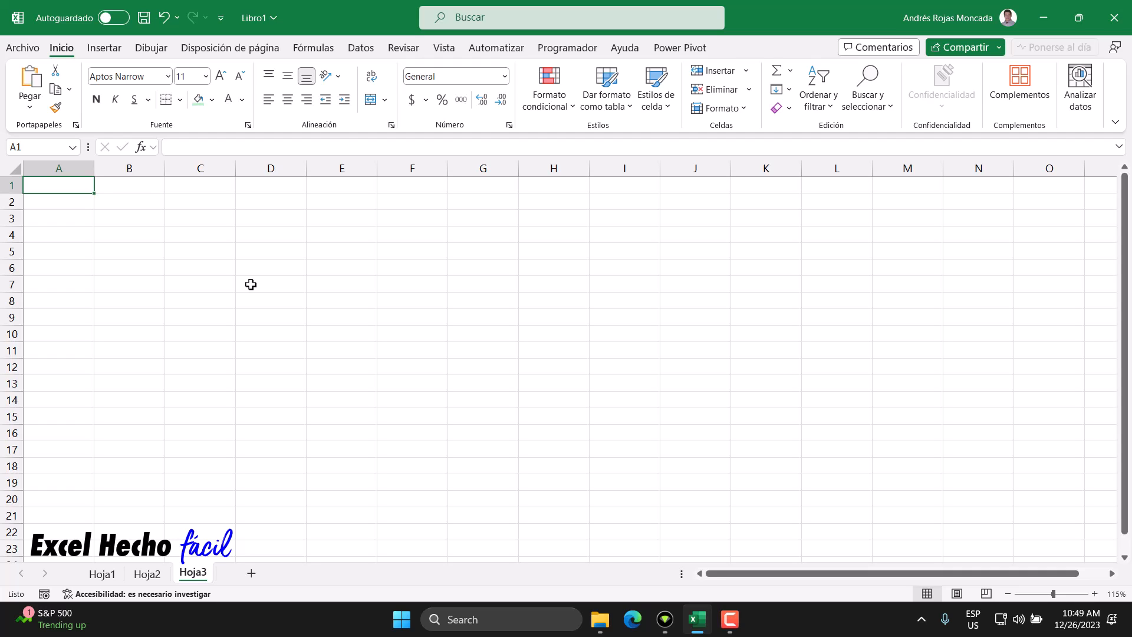
Enter the heading "Matriz nxn" in cell A1
text(M)
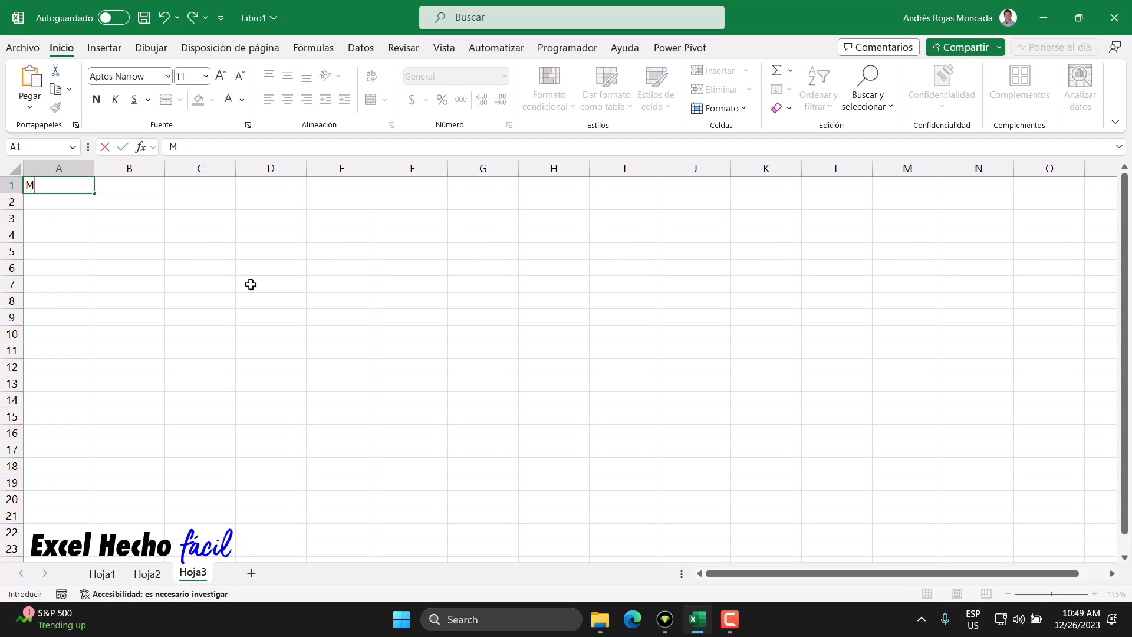
text(atriz nxn)
key(Return)
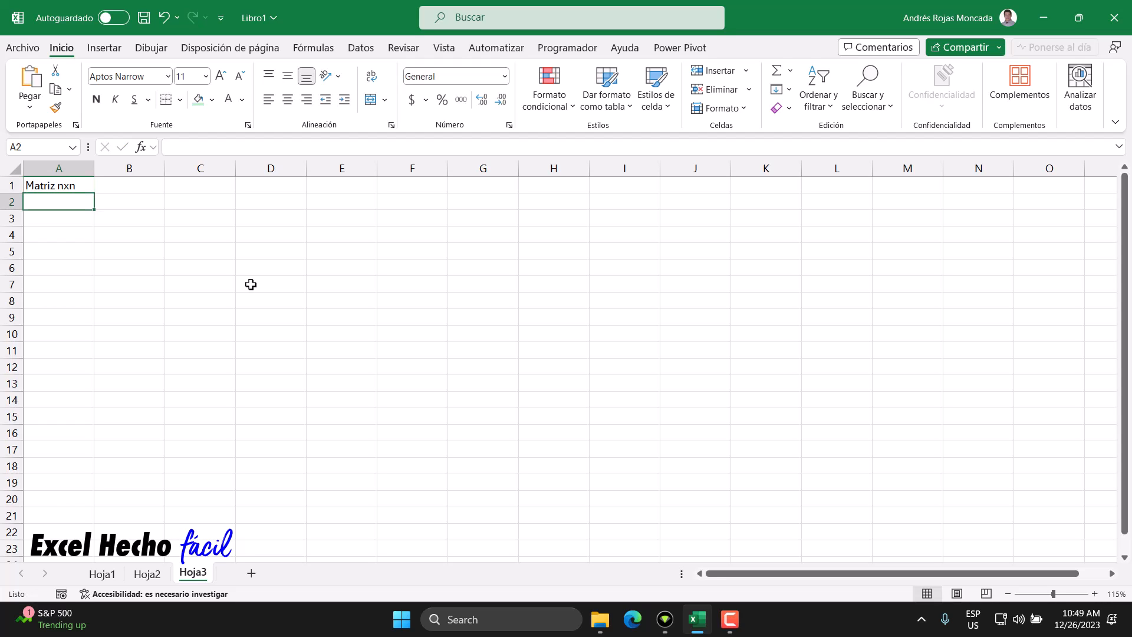
Format the heading in A1 with a dark blue fill and bold white text
click(52, 187)
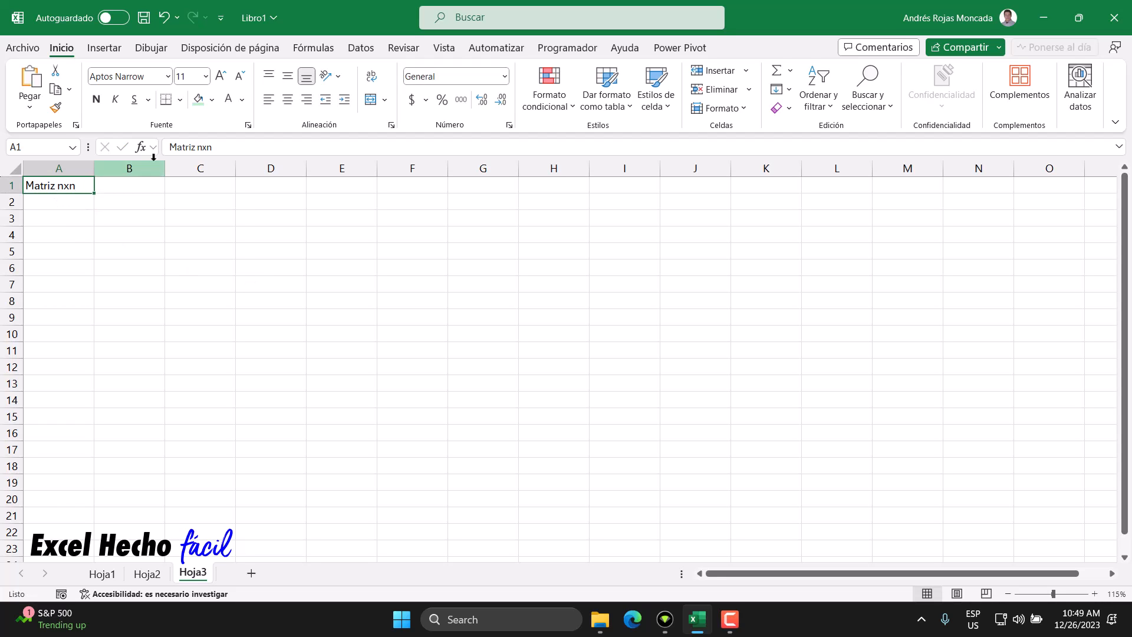
click(211, 99)
click(242, 138)
click(228, 99)
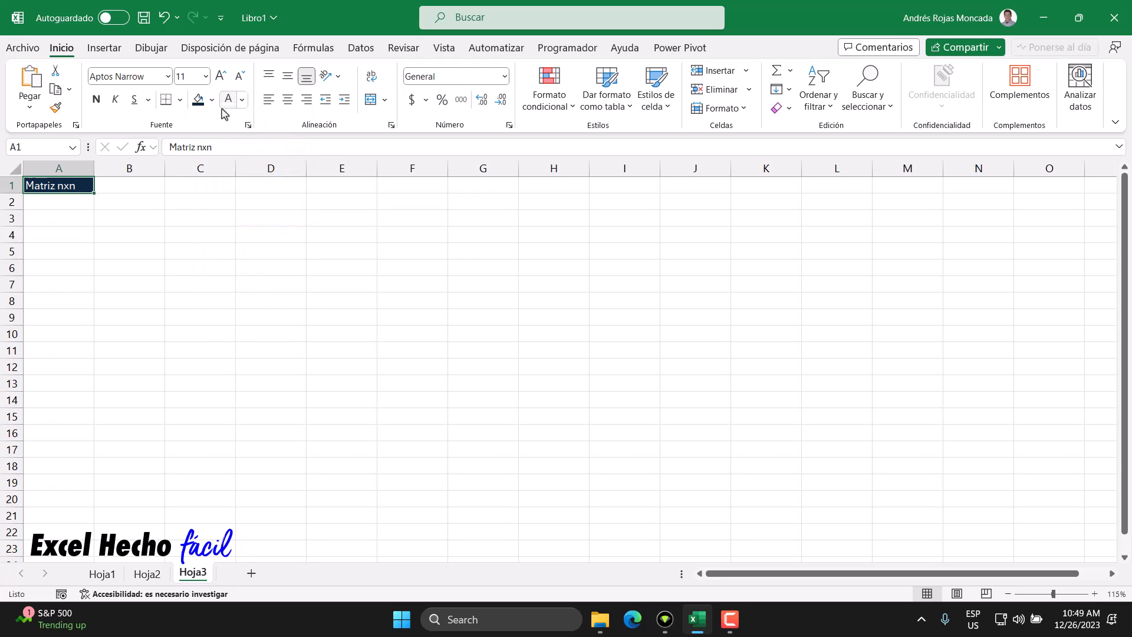
click(97, 99)
Enter 4 in cell A2 as the matrix size and give the cell a light green fill
click(78, 201)
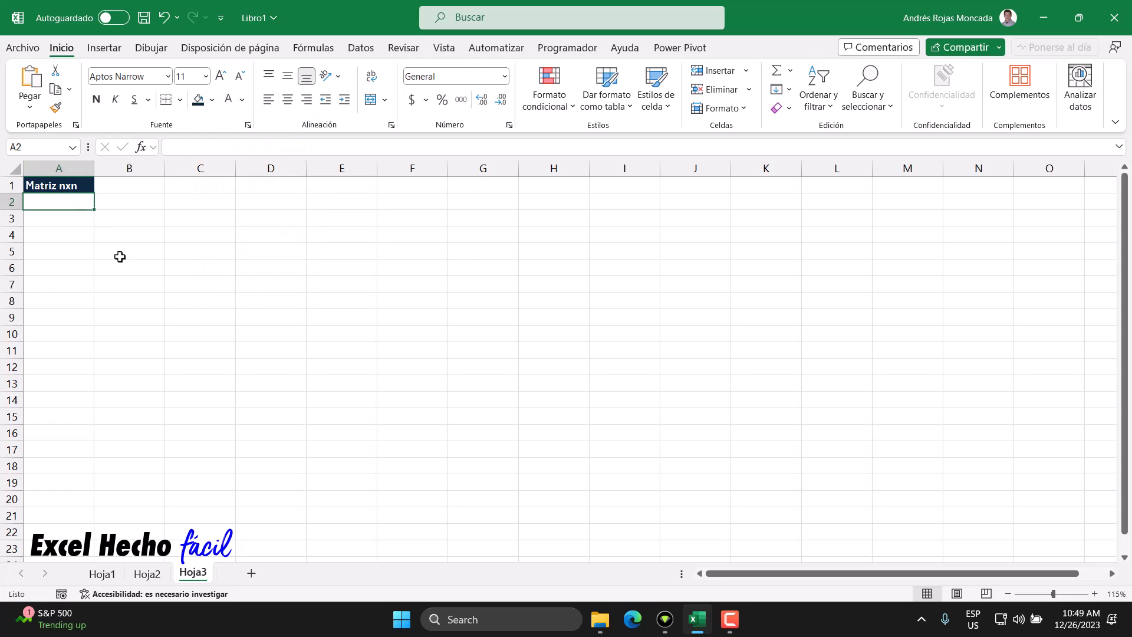
text(4)
key(Return)
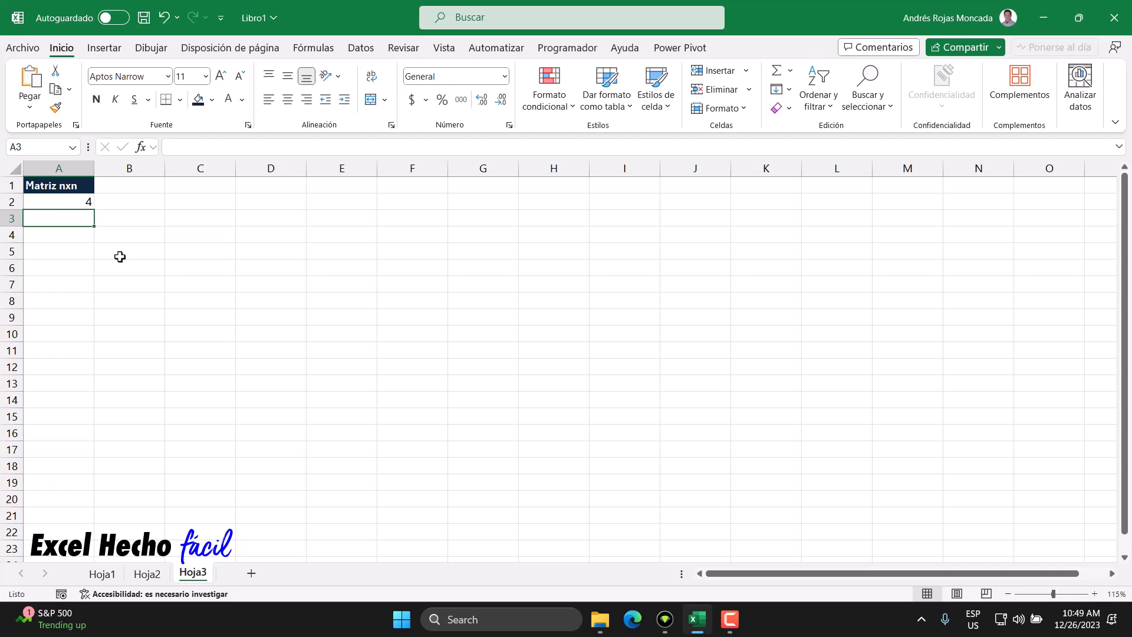
click(71, 203)
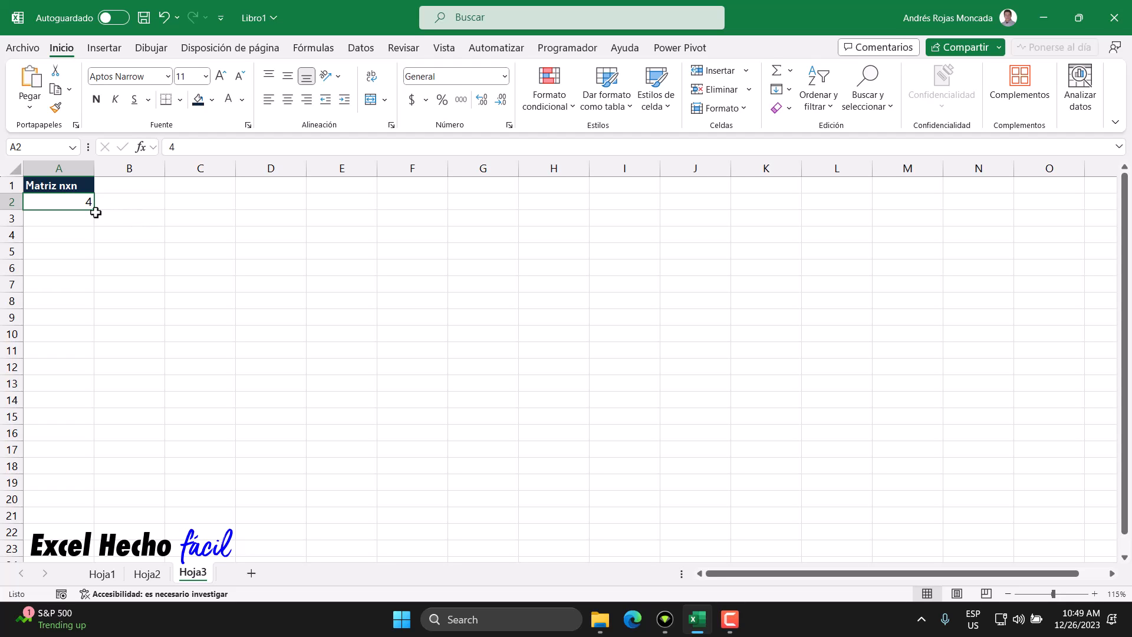
click(212, 99)
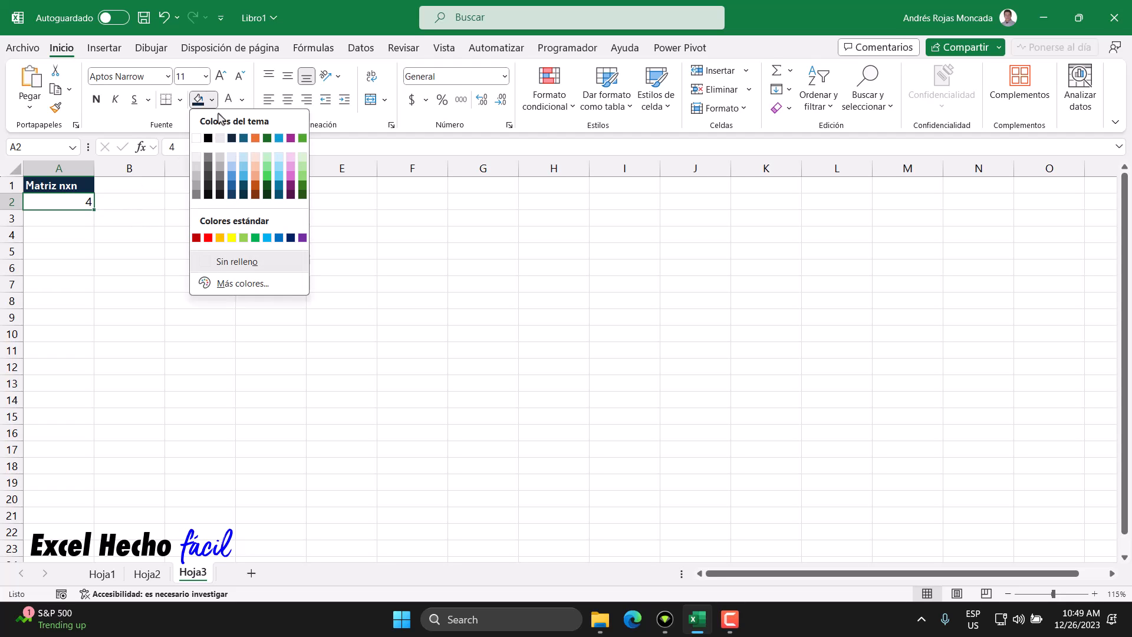
click(268, 159)
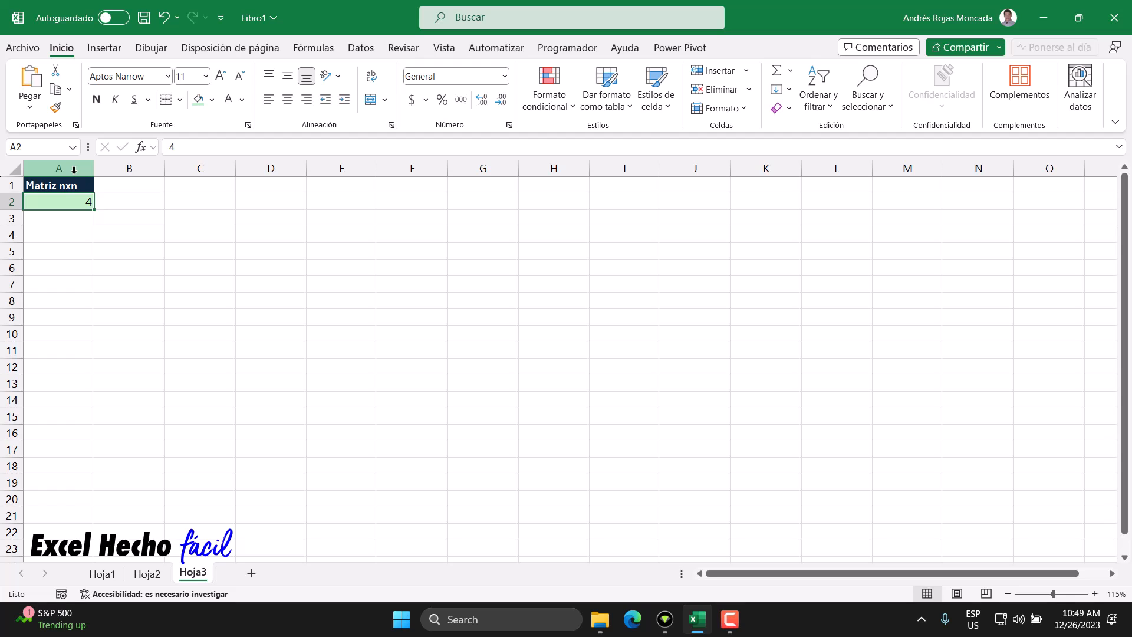
Set the width of column B to 2
click(128, 169)
right_click(129, 171)
click(174, 414)
text(2)
key(Return)
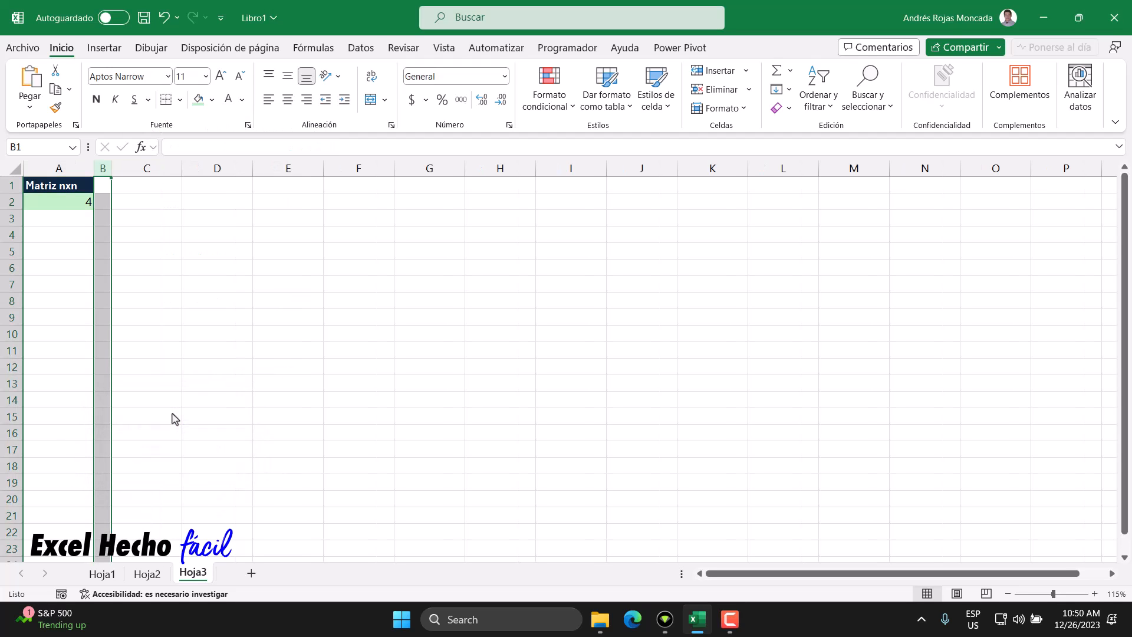
Set the width of columns C through J to 5
drag(144, 169, 633, 172)
right_click(634, 175)
click(669, 406)
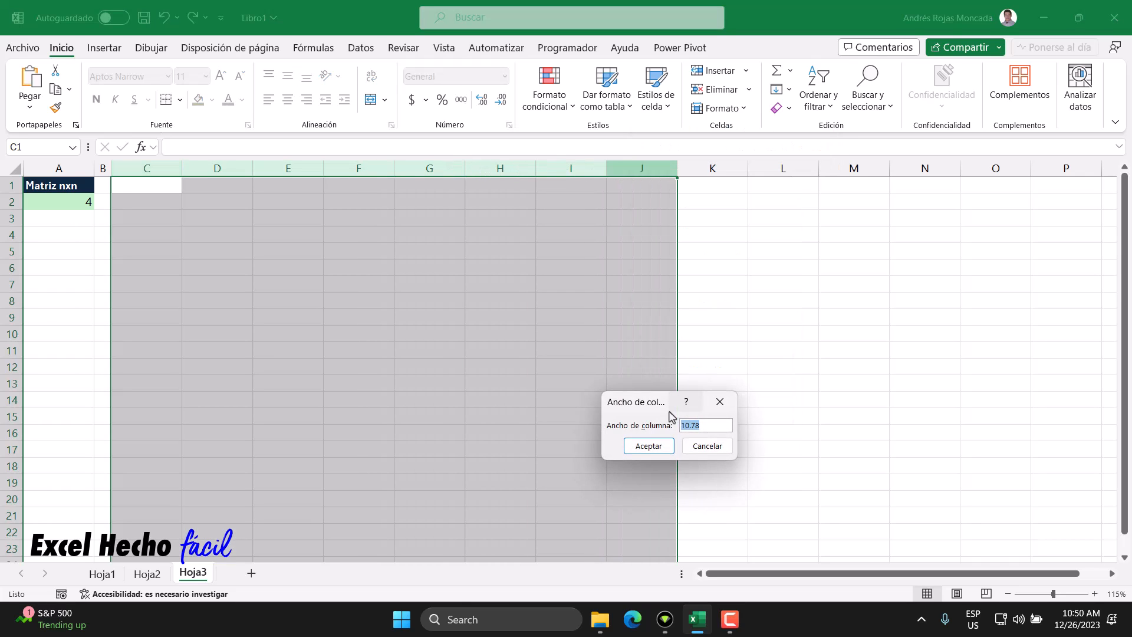
text(5)
key(Return)
Begin a MATRIZALEAT formula in C1 that uses A2 for both the row and column counts
click(123, 184)
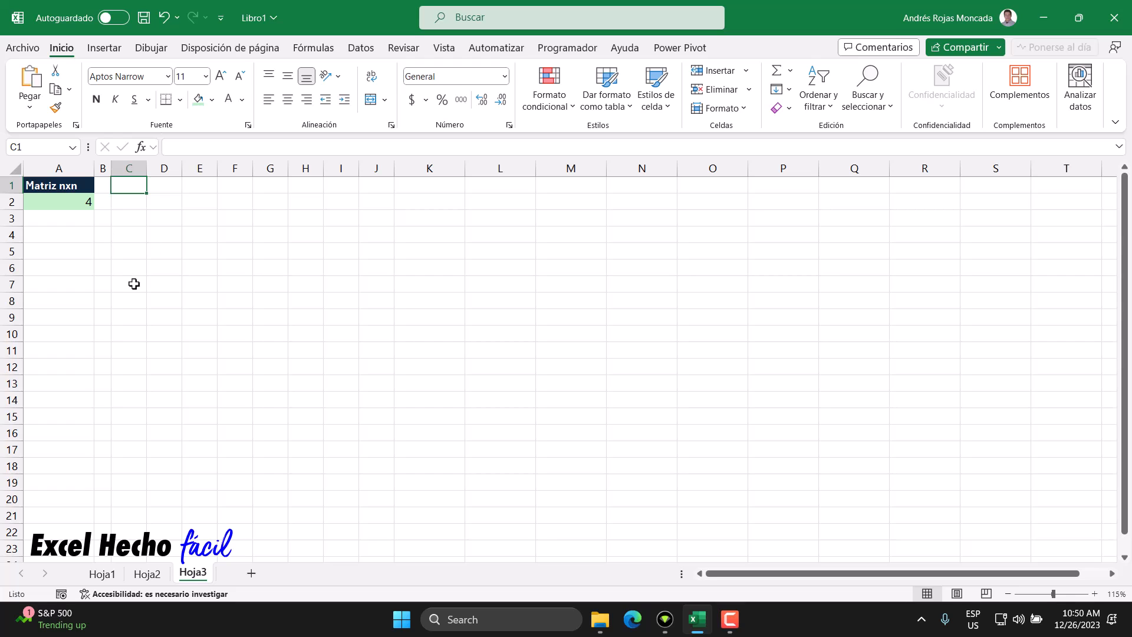
text(=ma)
key(BackSpace)
text(ma)
key(Down)
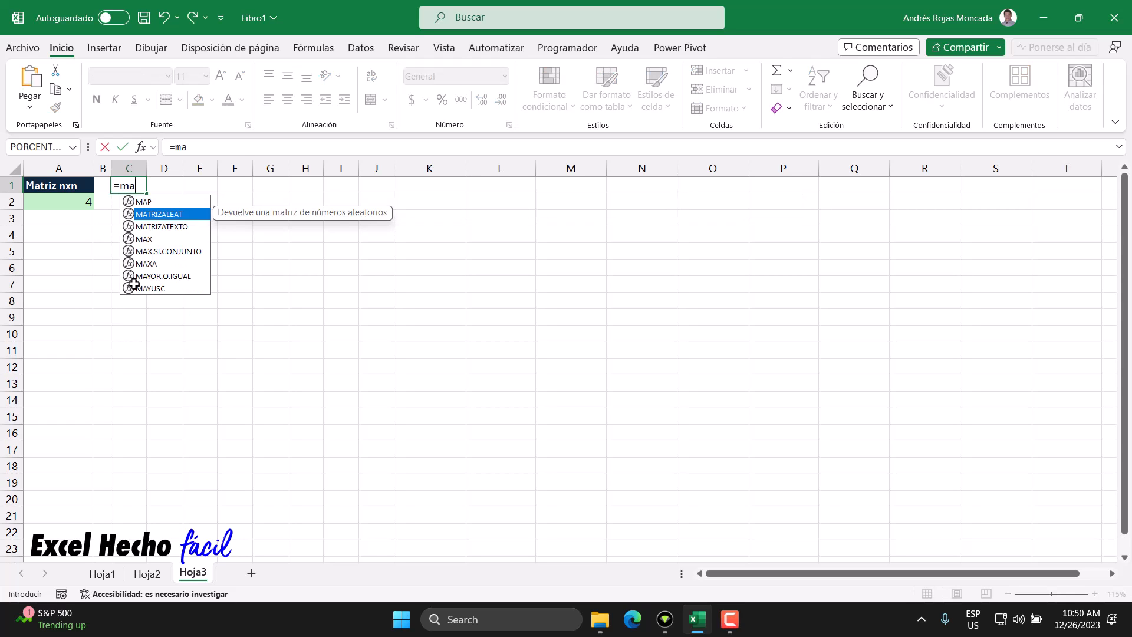
key(Tab)
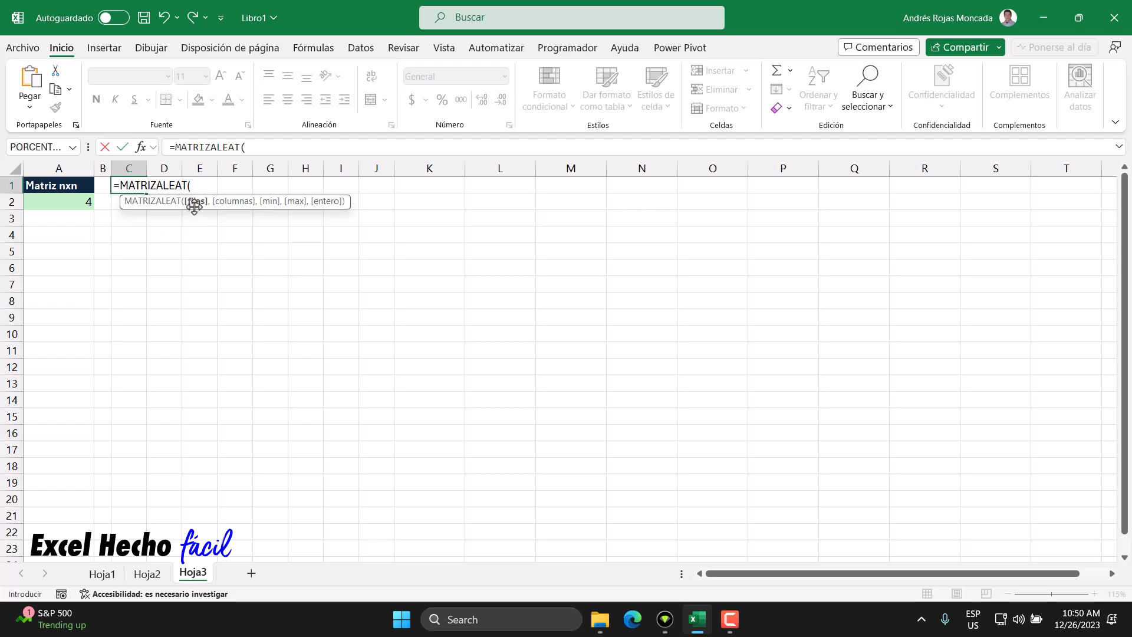
click(63, 204)
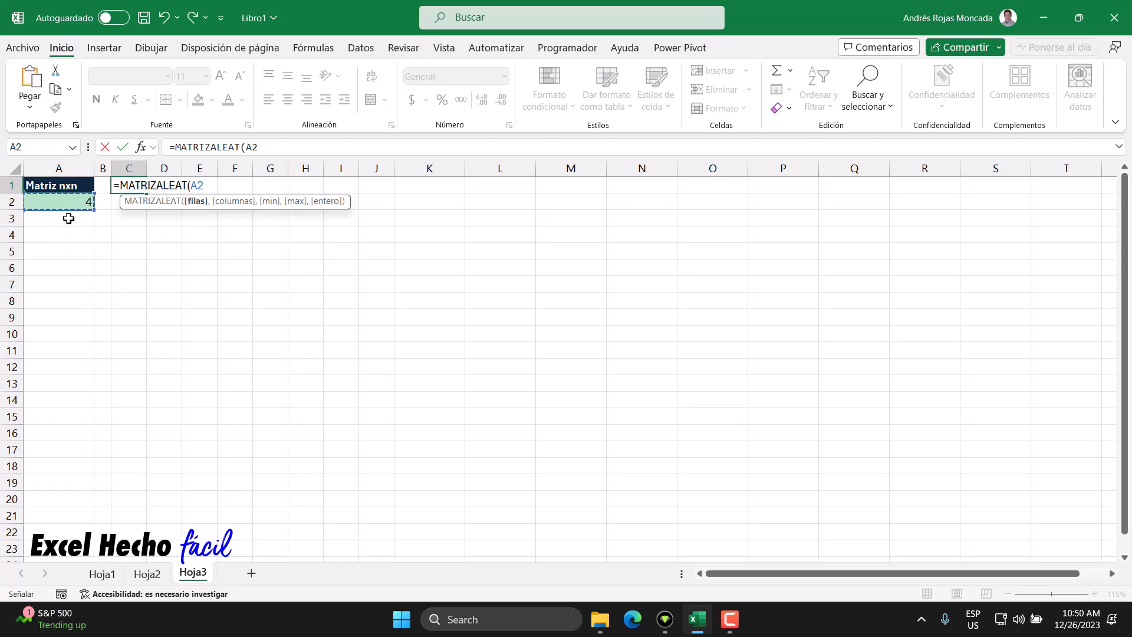
text(,)
click(66, 201)
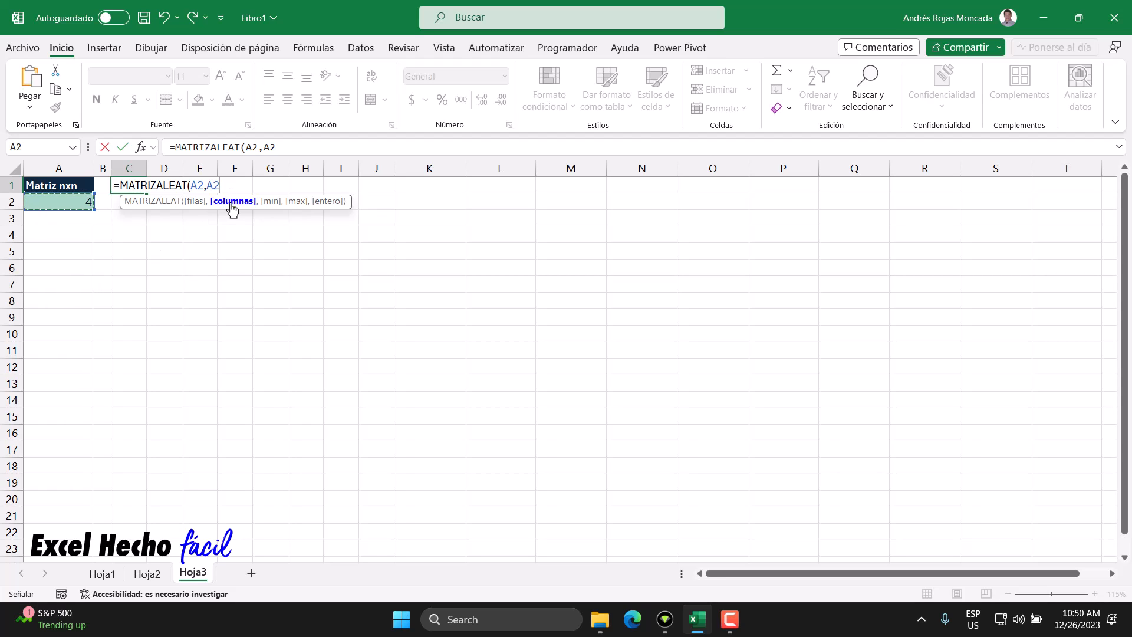
Complete the MATRIZALEAT formula with minimum 11, maximum 99 and FALSO for decimal numbers
text(,11,99)
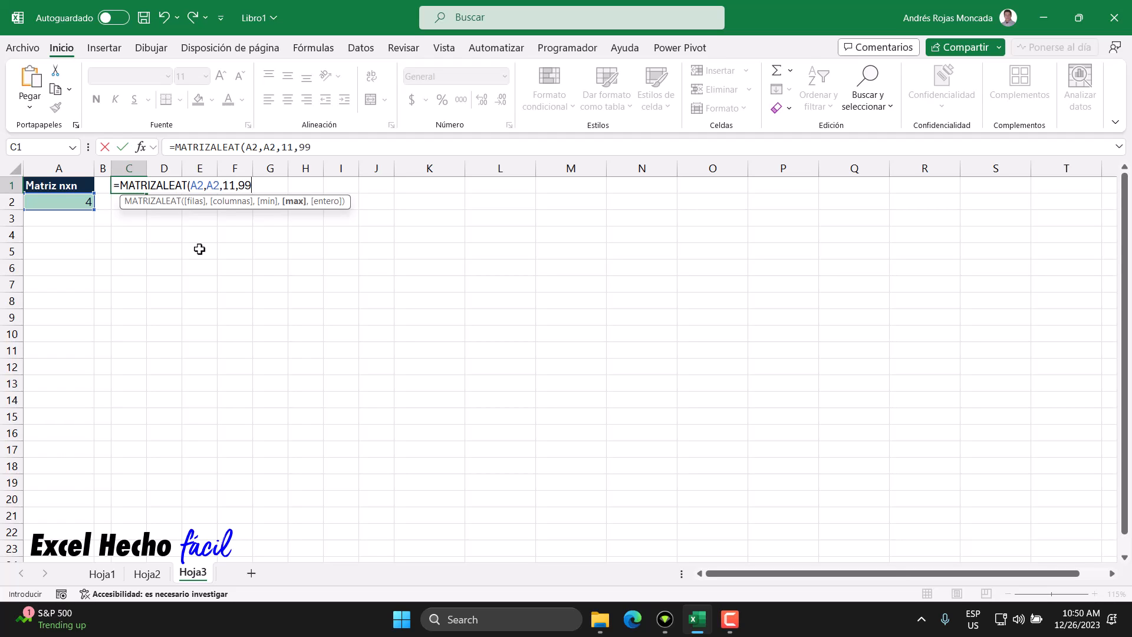
text(,)
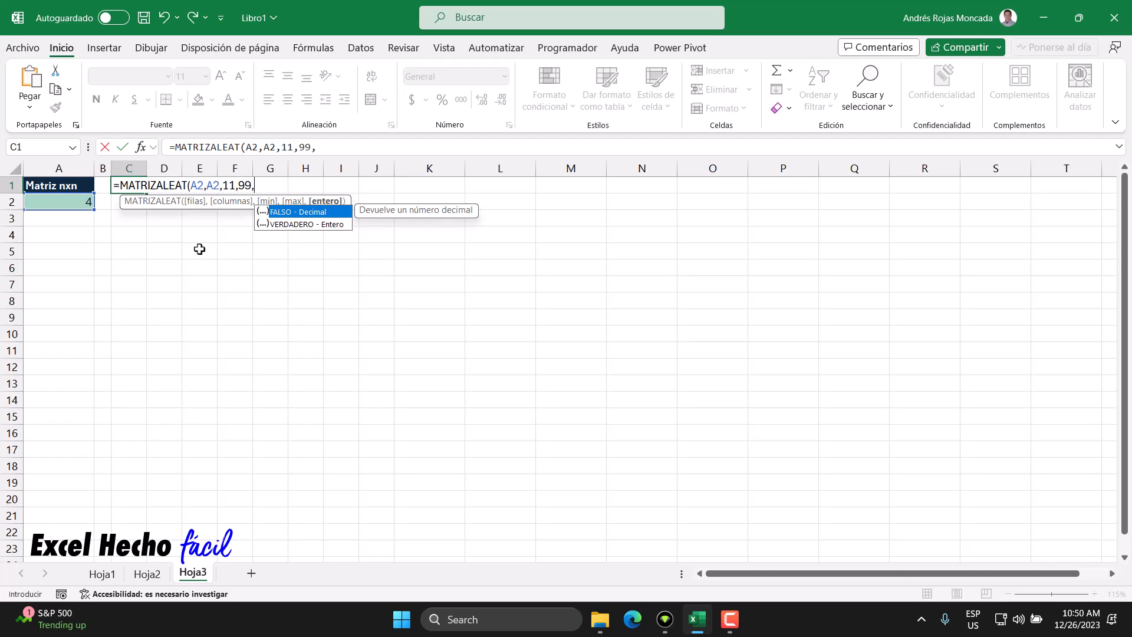
key(Down)
text(1)
double_click(260, 186)
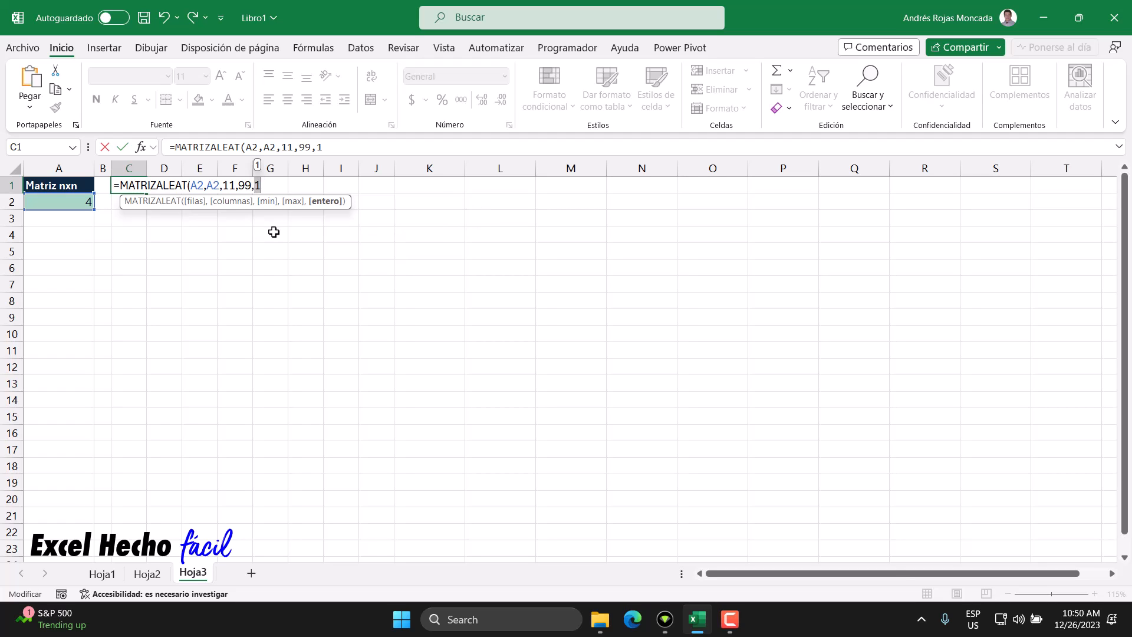
key(BackSpace)
text(fa)
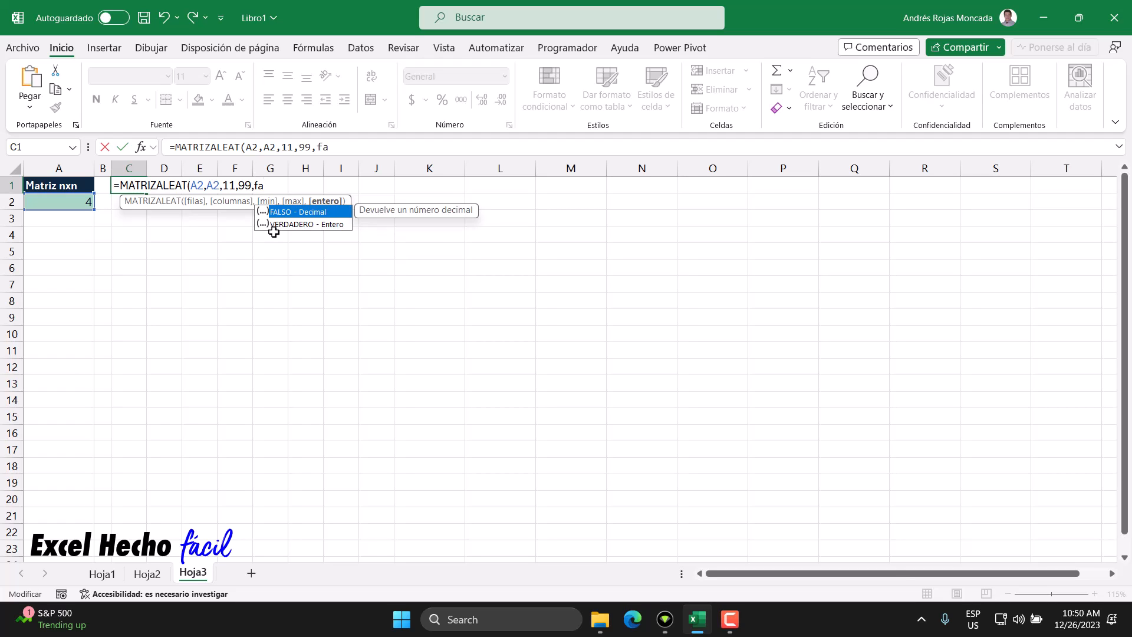
key(Tab)
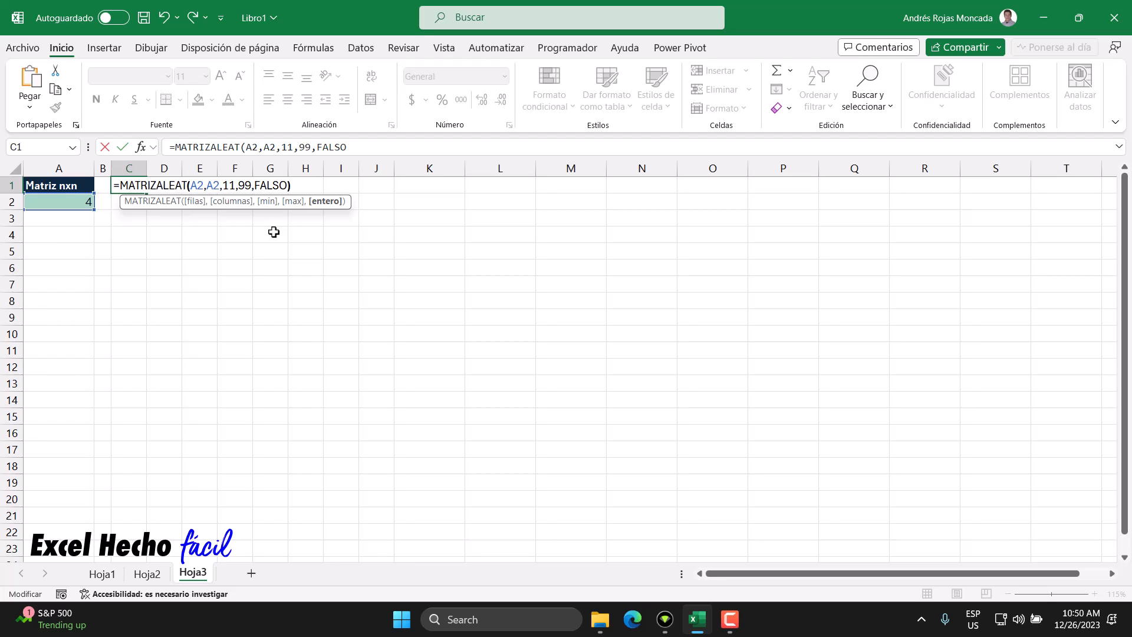
text())
key(Return)
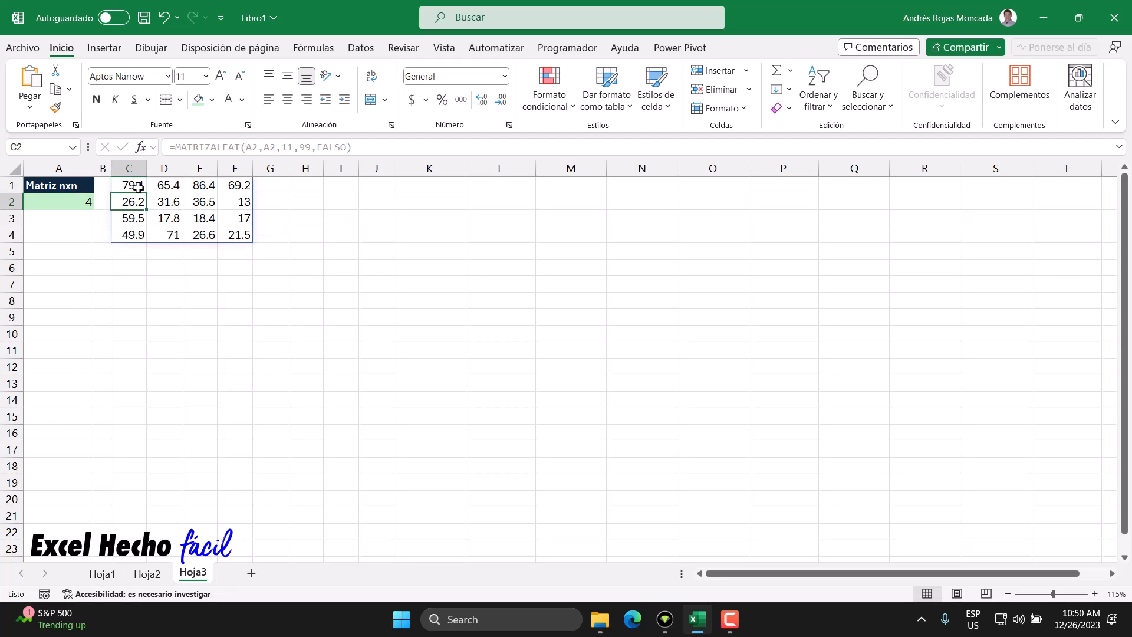
Replace FALSO with 0 as the integer argument of the formula in C1
click(138, 187)
double_click(137, 187)
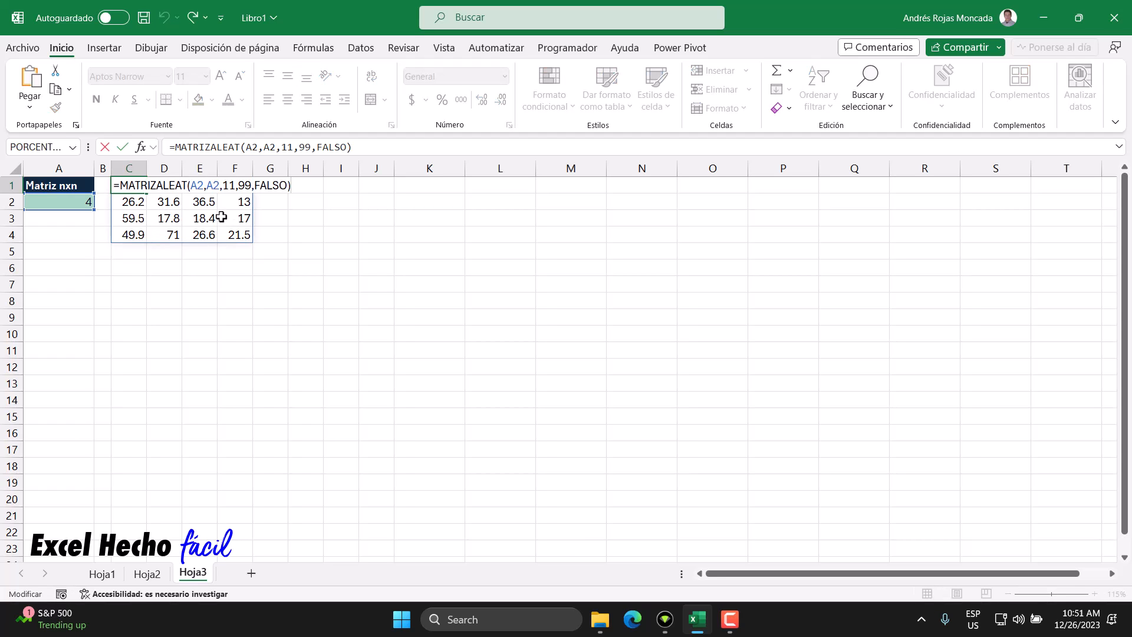
click(209, 185)
click(193, 185)
click(196, 202)
click(226, 201)
drag(284, 186, 254, 187)
text(0)
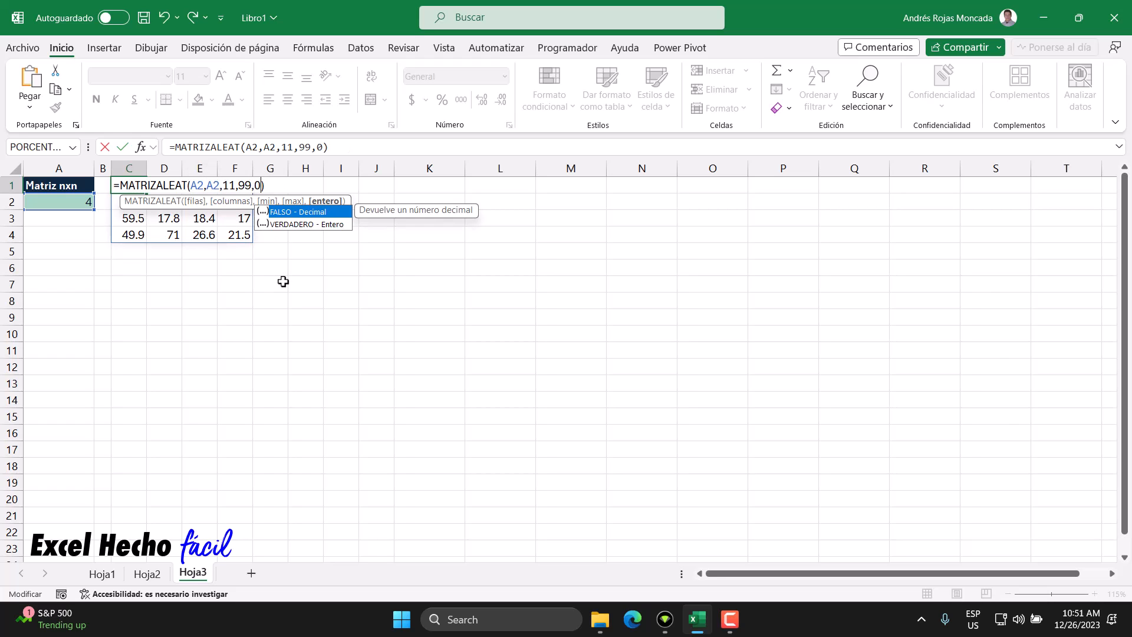
key(Return)
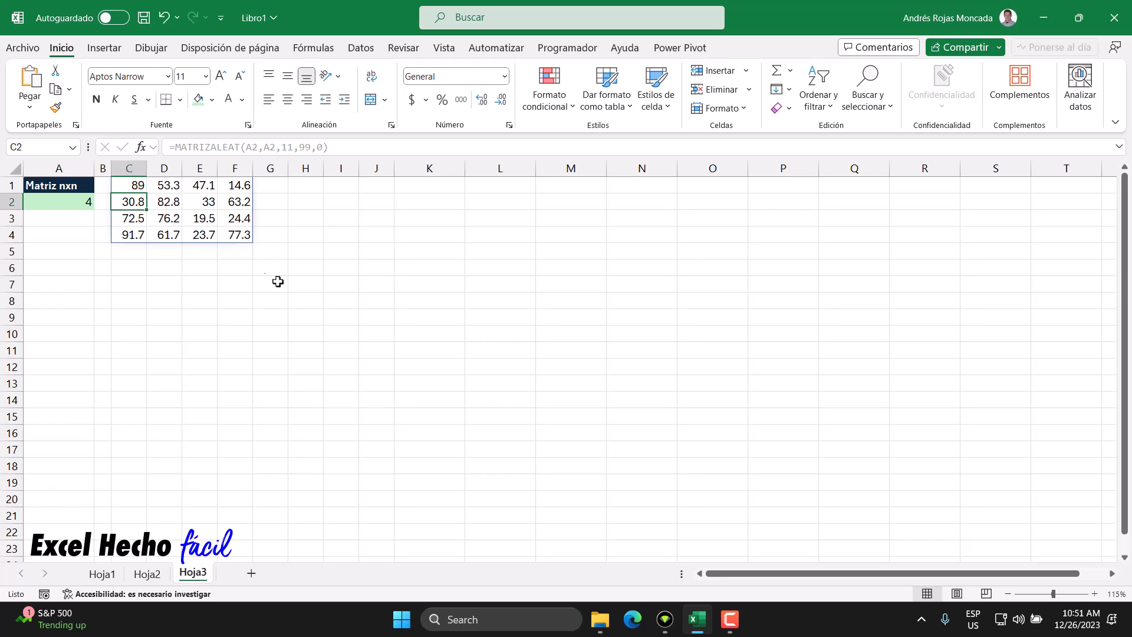
Set the integer argument of the C1 formula to 1 so it generates whole numbers
click(138, 186)
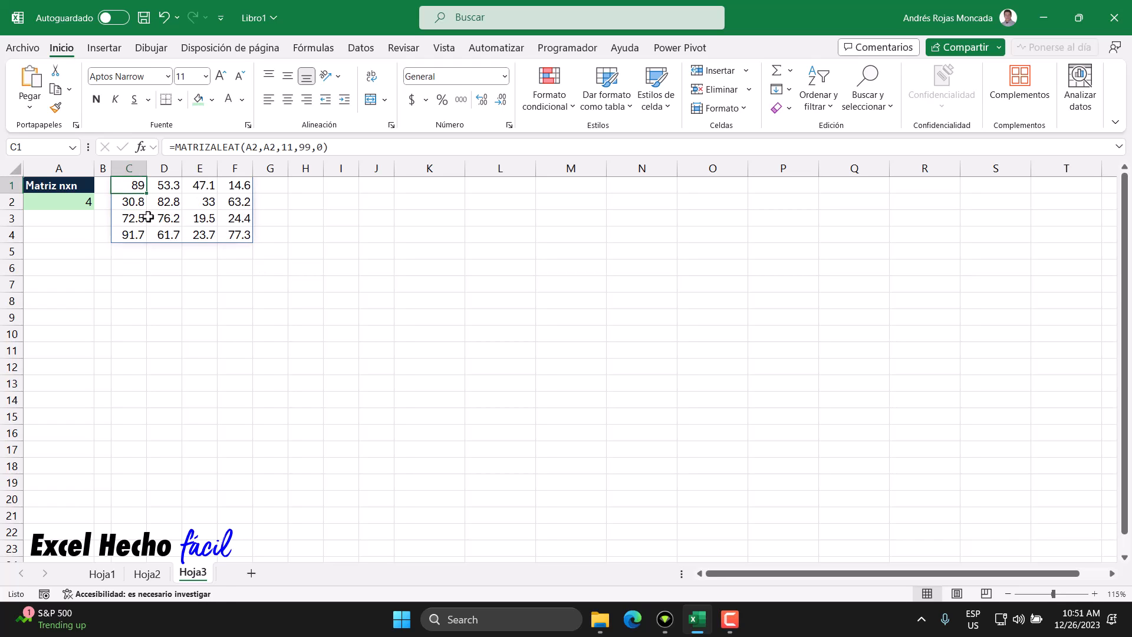
key(F2)
text(ver)
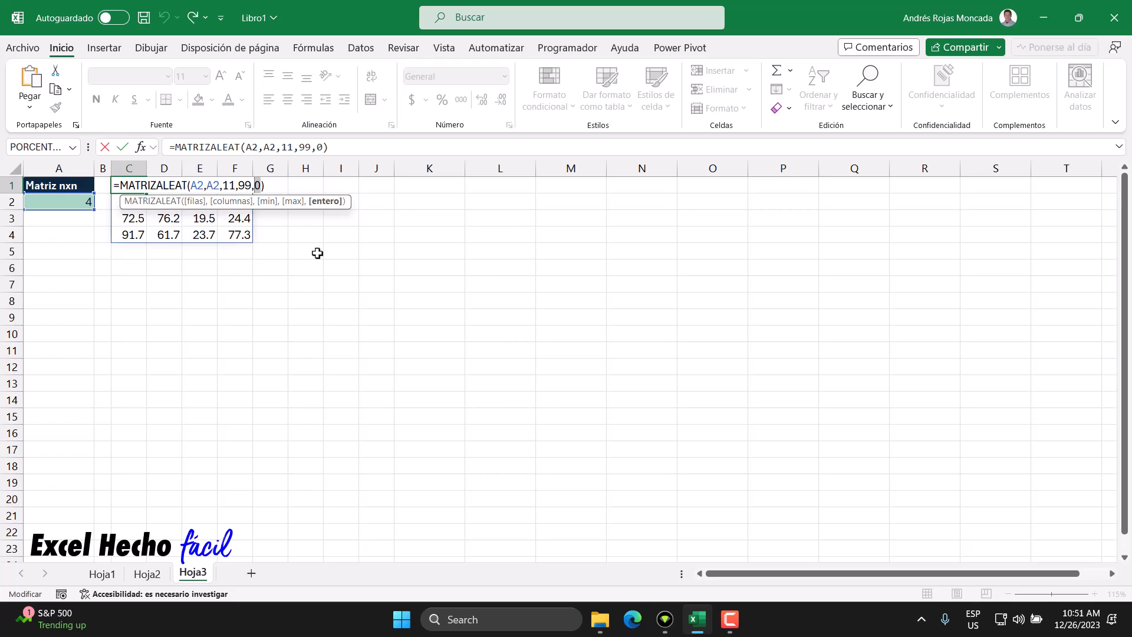
key(Tab)
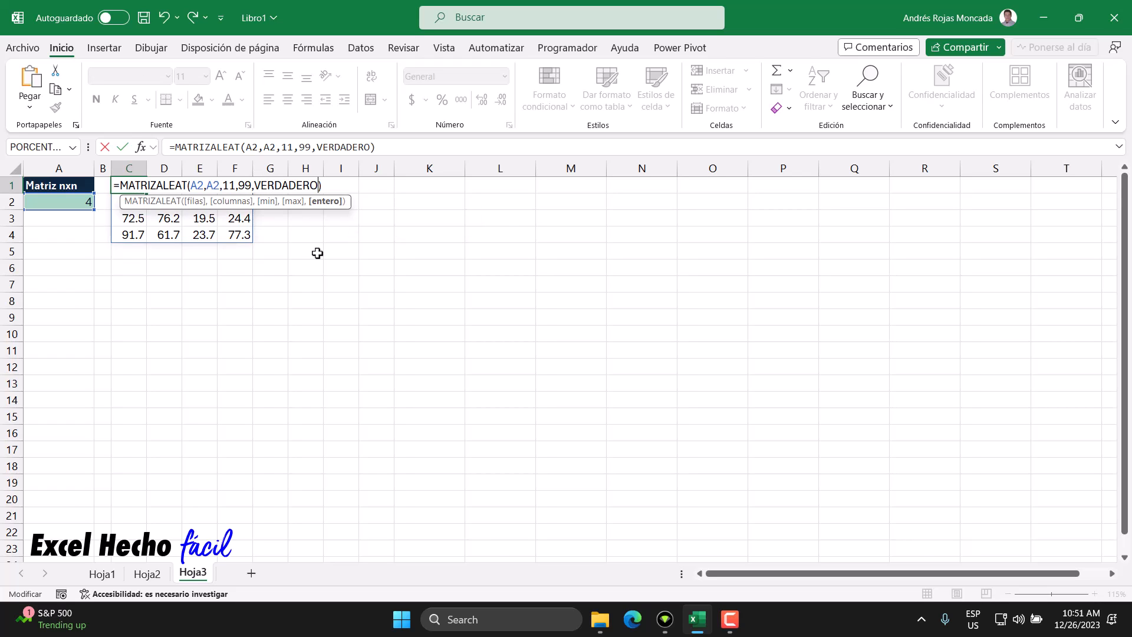
click(324, 201)
text(1)
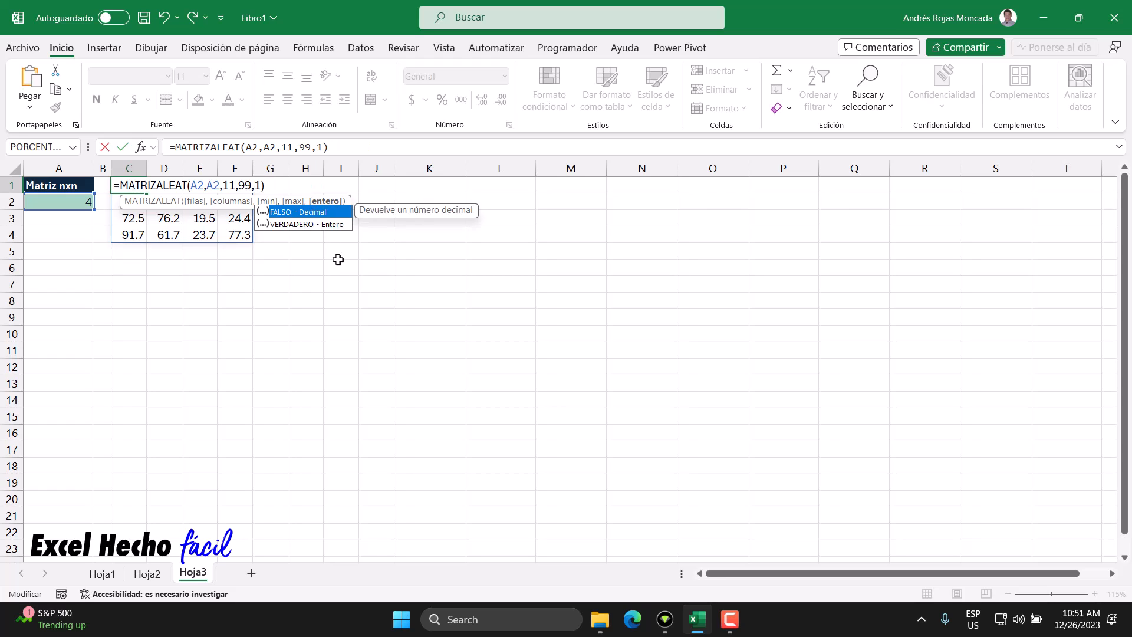
key(Return)
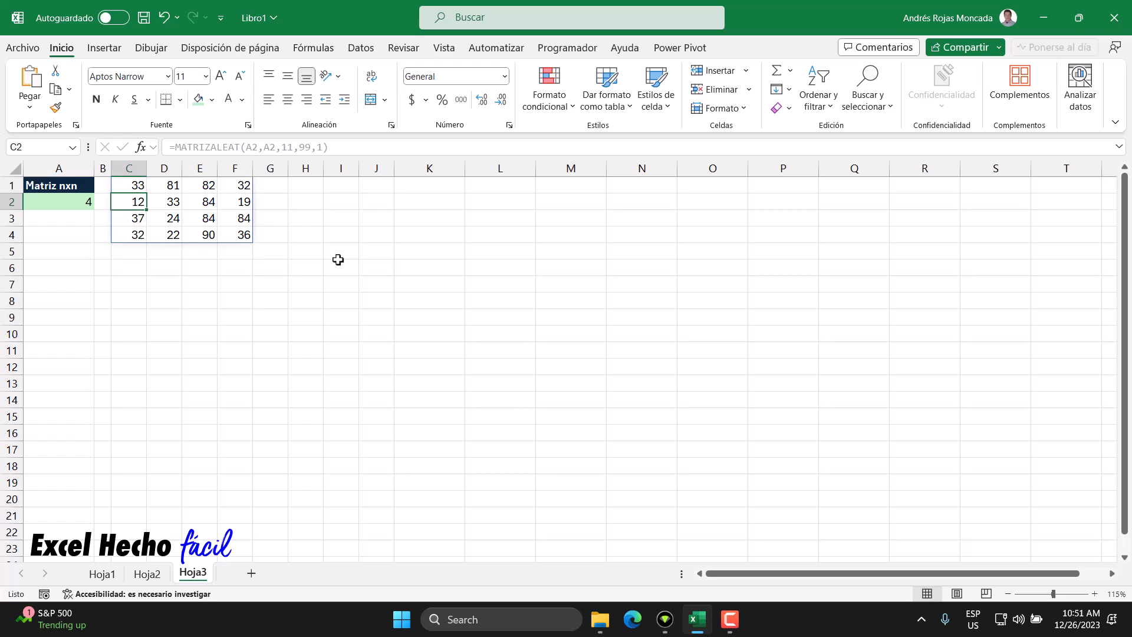
Select the matrix's main diagonal C1, D2, E3, F4 together with its secondary diagonal C4, D3, E2, F1
drag(139, 184, 238, 227)
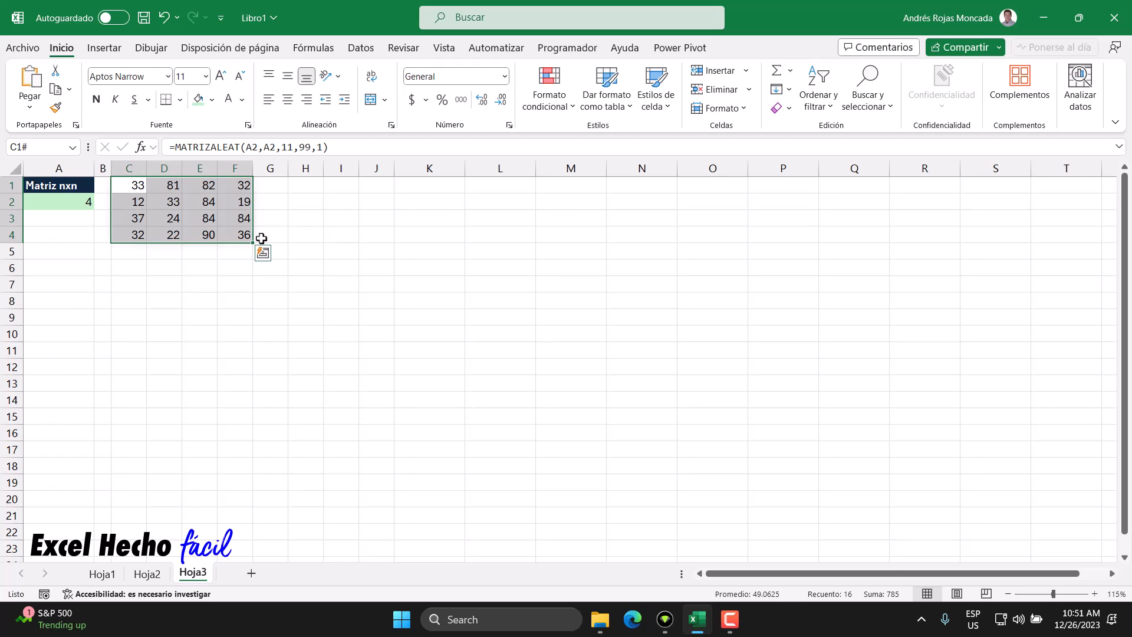
click(136, 185)
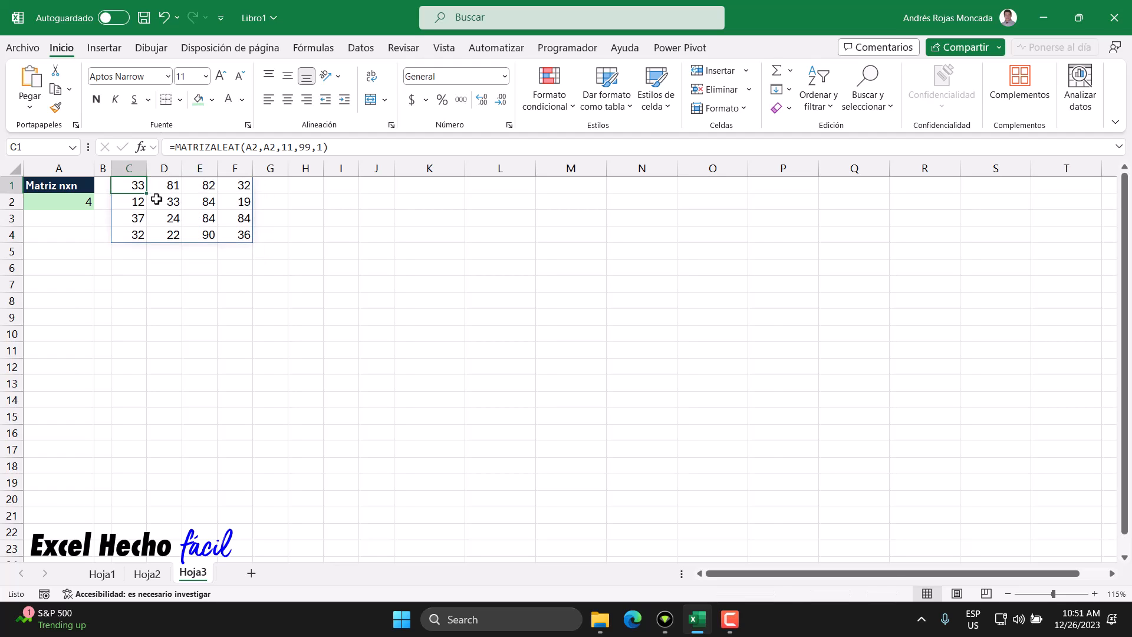
ctrl+click(165, 201)
ctrl+click(200, 218)
ctrl+click(247, 233)
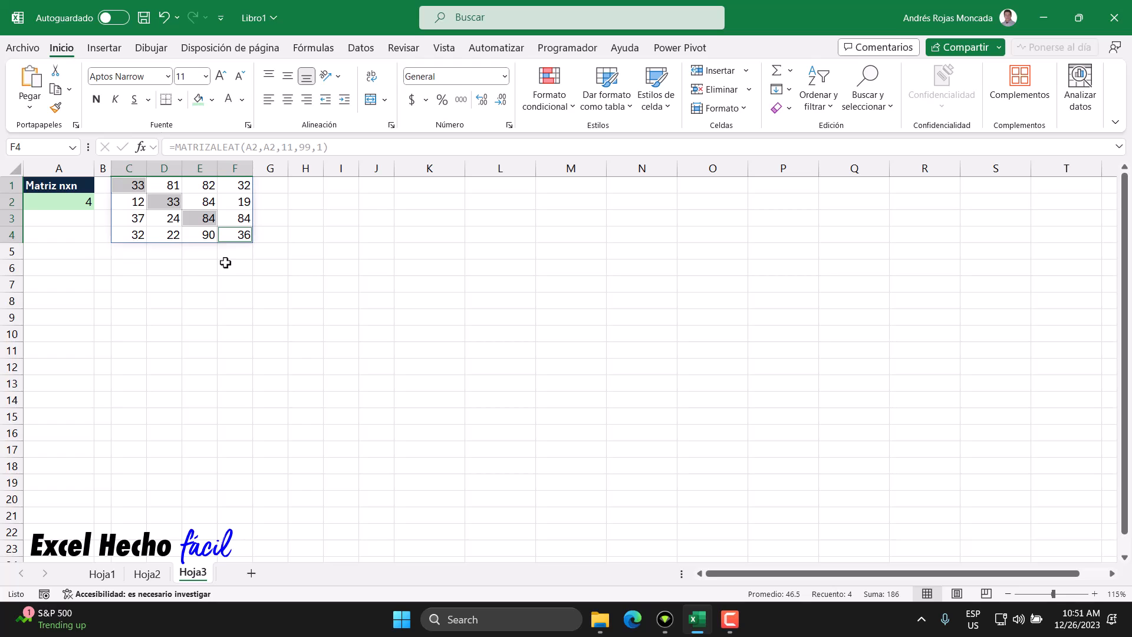
ctrl+click(133, 235)
ctrl+click(152, 217)
ctrl+click(217, 198)
ctrl+click(244, 183)
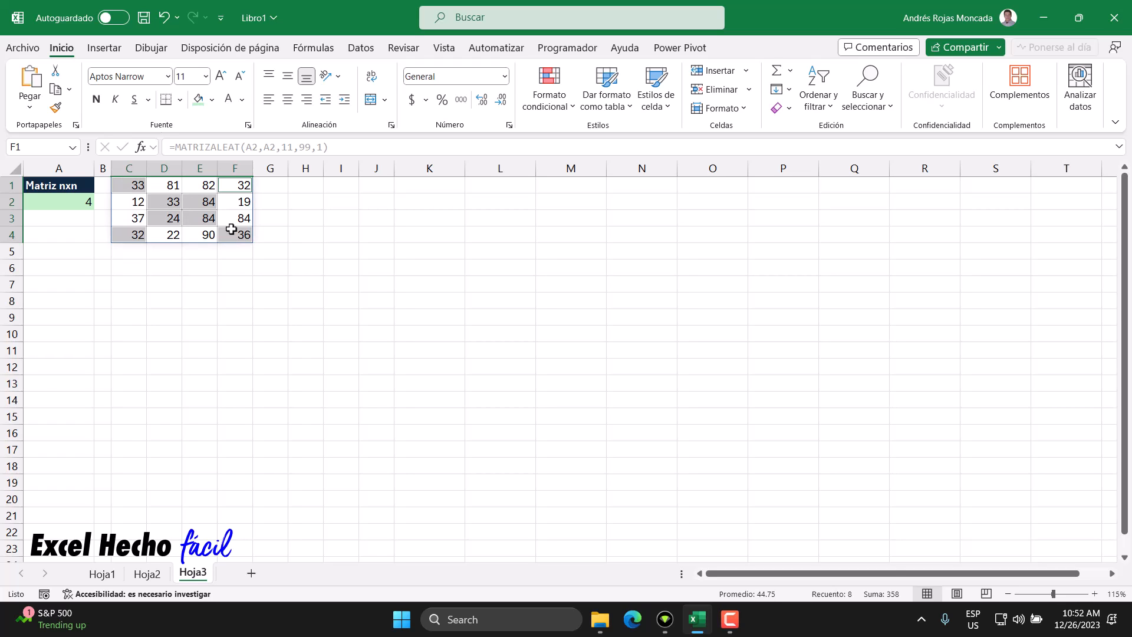
Start a formula-based conditional formatting rule for C1:J8 with the formula =esnumero(C1), using a relative cell reference
drag(137, 187, 363, 305)
click(549, 97)
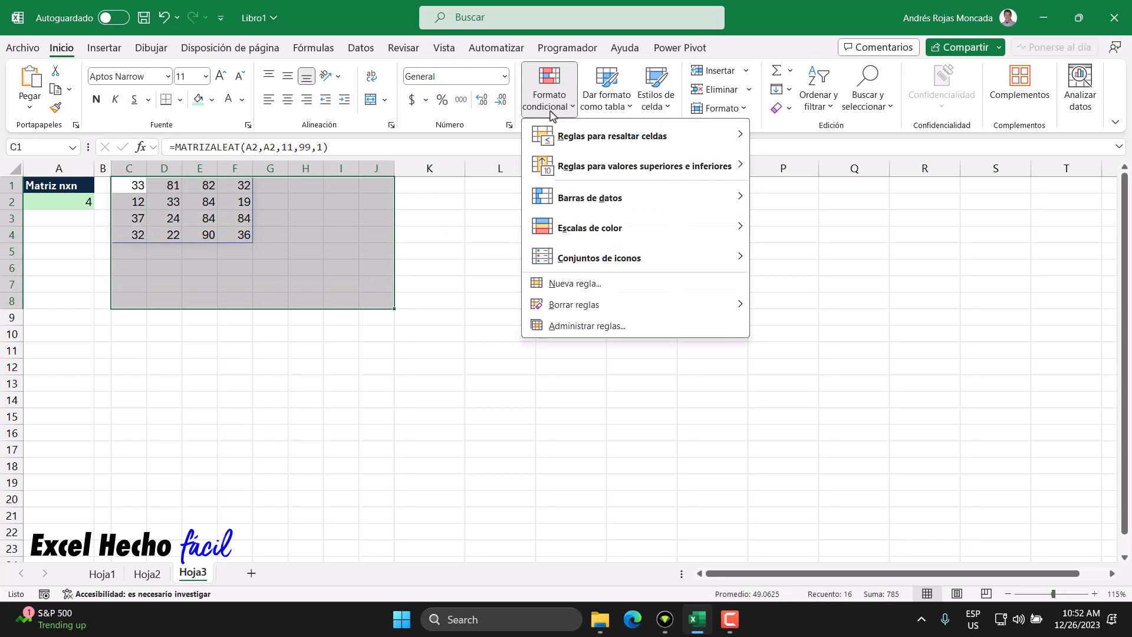
click(565, 285)
click(560, 271)
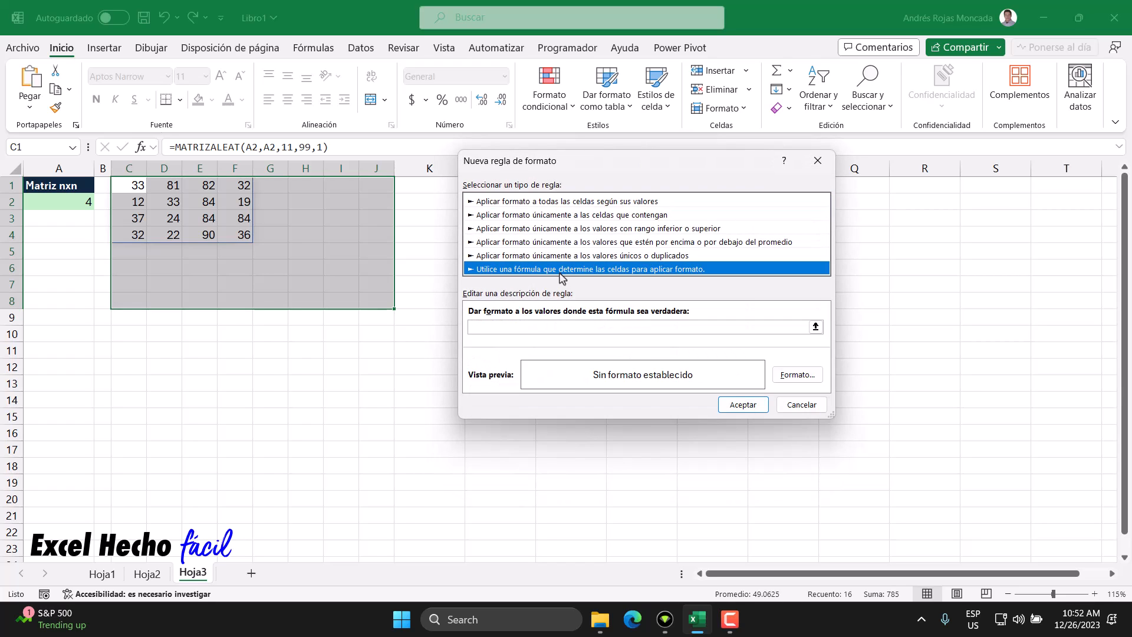
click(533, 327)
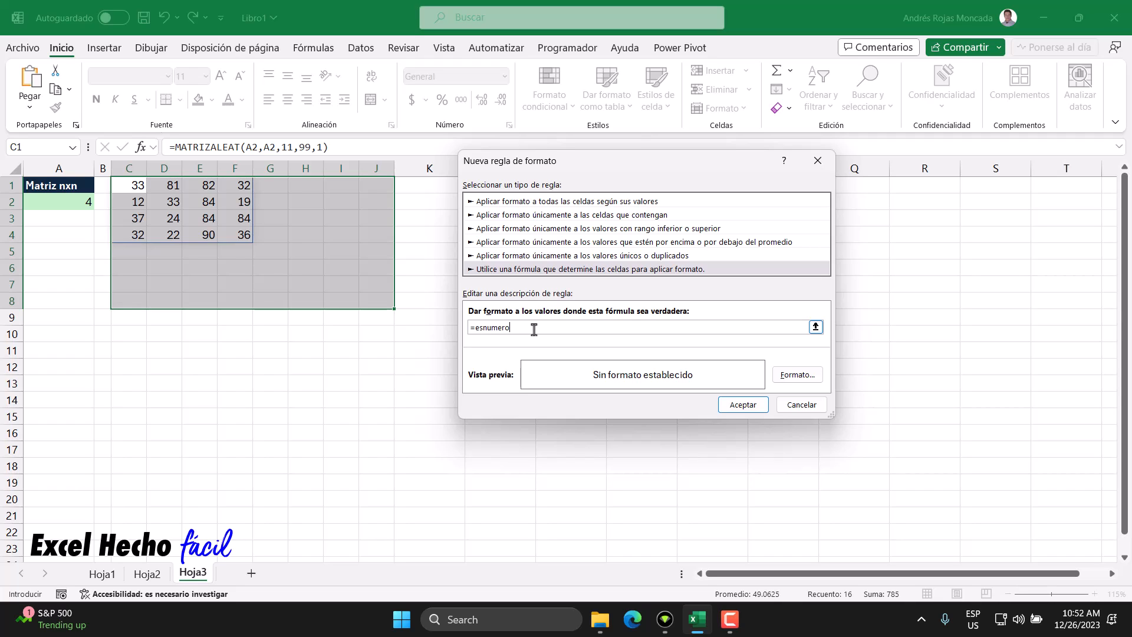
text(=esnumero()
click(133, 185)
click(524, 329)
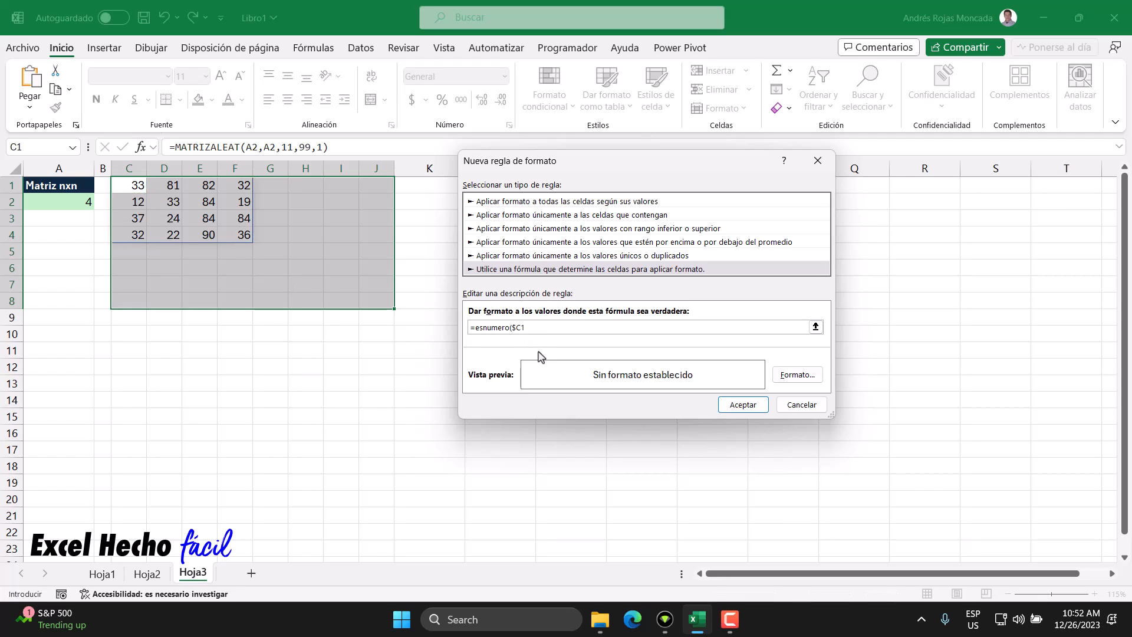
click(512, 327)
click(528, 327)
Give the rule a light green fill and apply it to the selected range
click(797, 375)
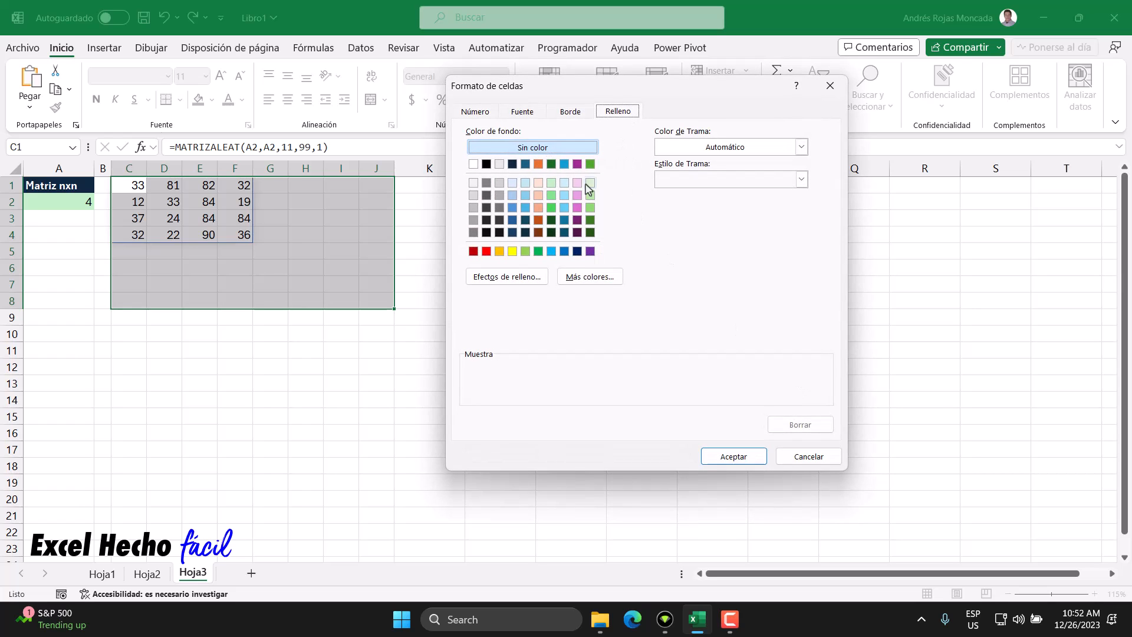
click(551, 183)
click(733, 456)
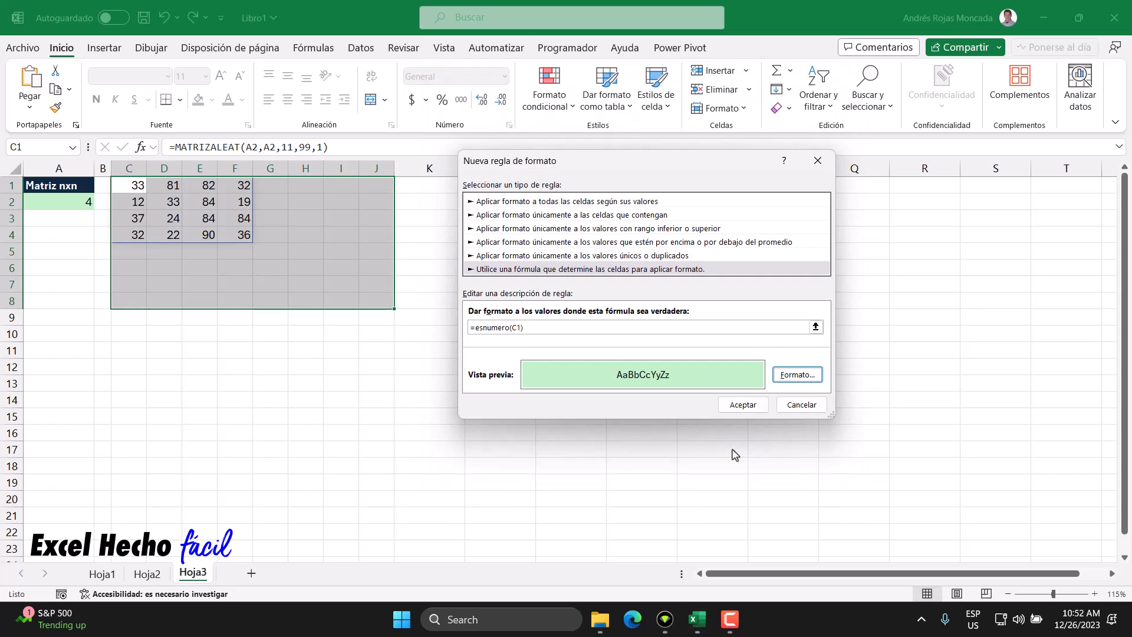
click(743, 405)
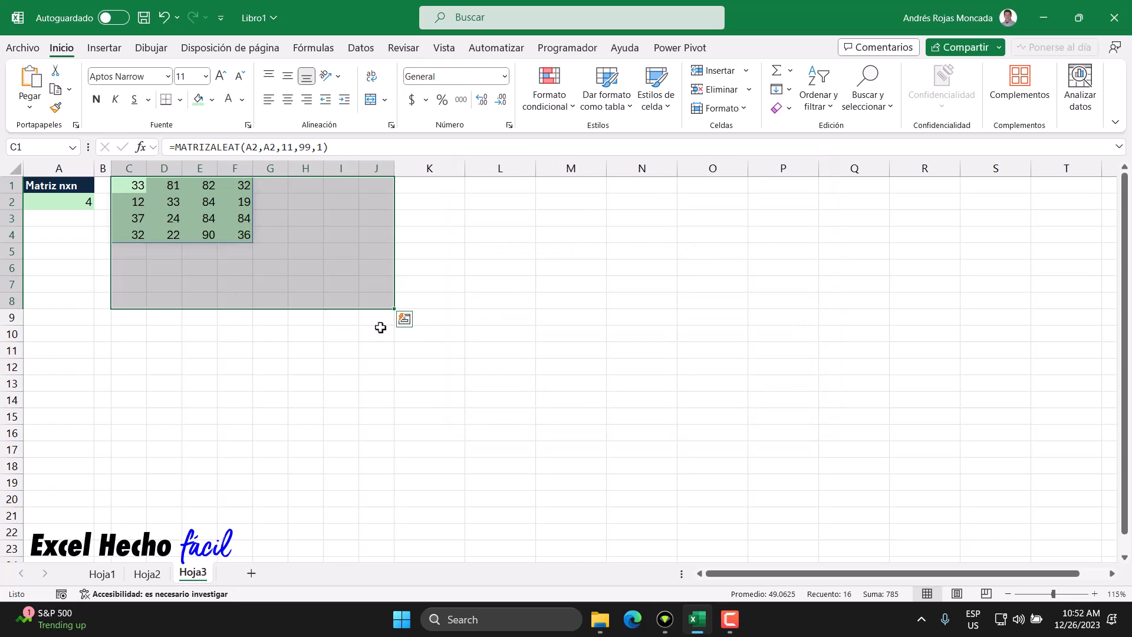
Set the matrix size in A2 to 8 and select the generated matrix C1:J8
click(71, 207)
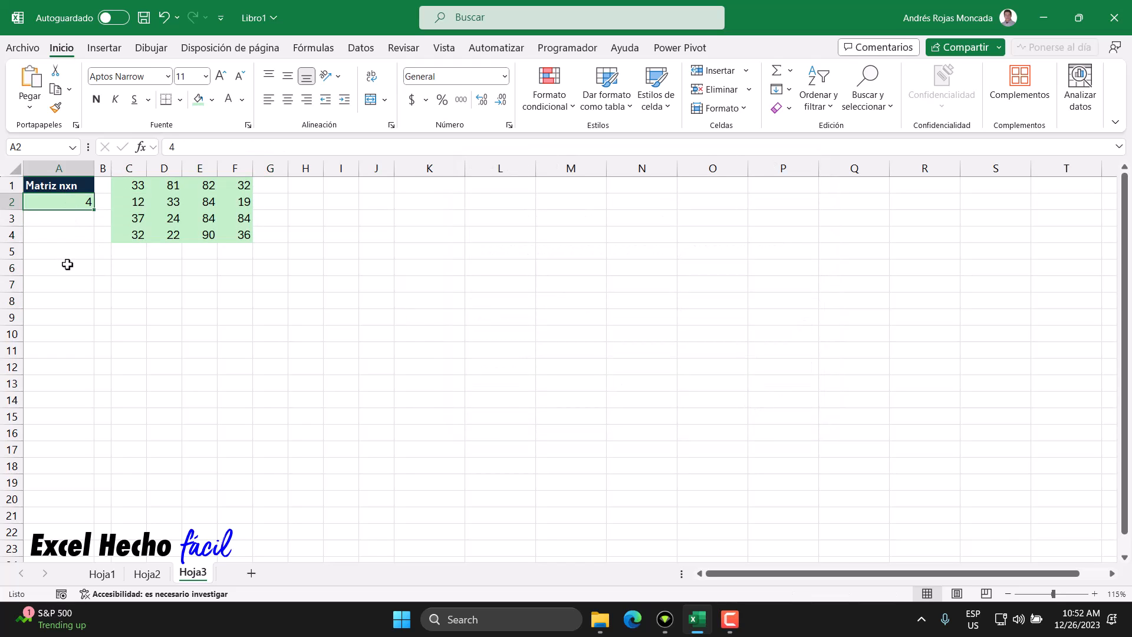
text(8)
key(Return)
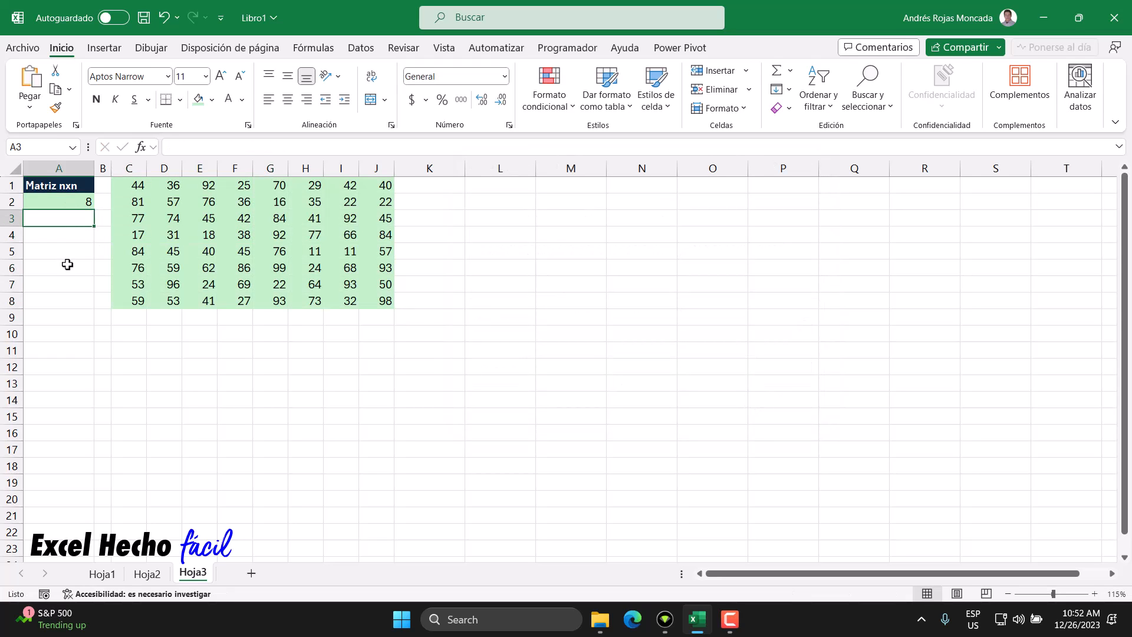
drag(132, 184, 384, 298)
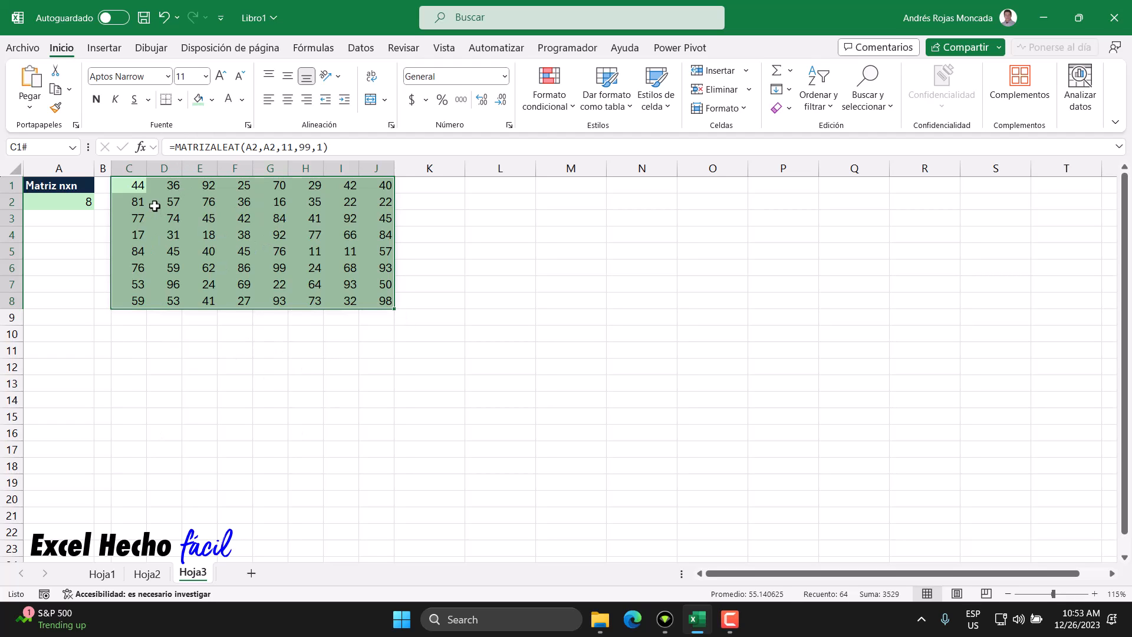
drag(131, 185, 377, 295)
Set the matrix size in A2 to 4
click(90, 201)
text(4)
key(Return)
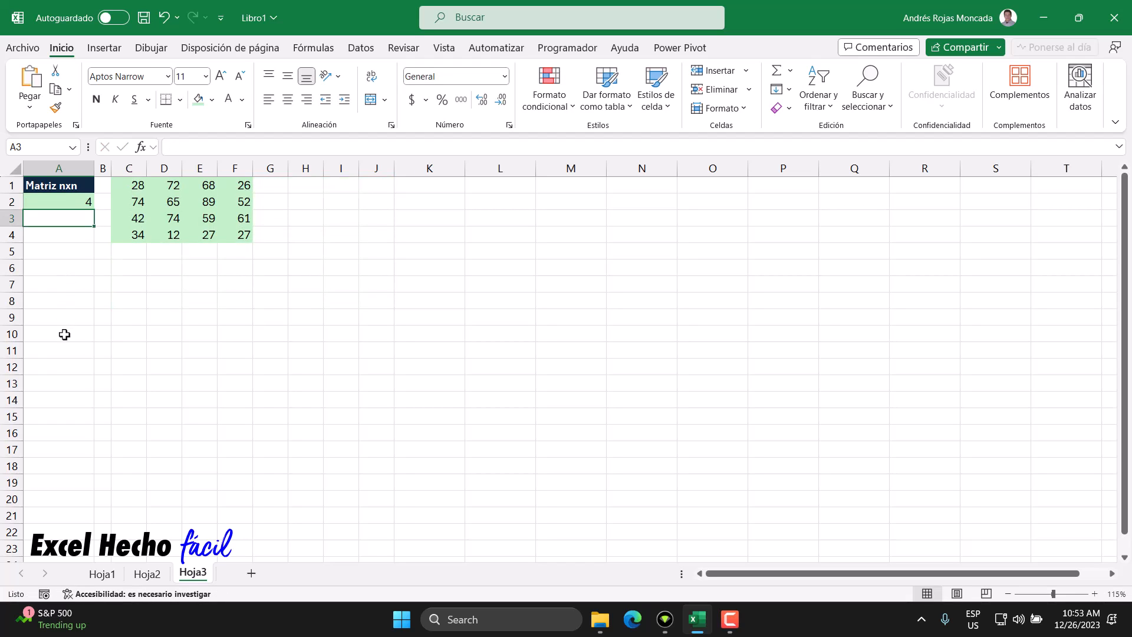
Start a LET formula in C10 that defines the variable a as the spilled matrix C1#
click(127, 333)
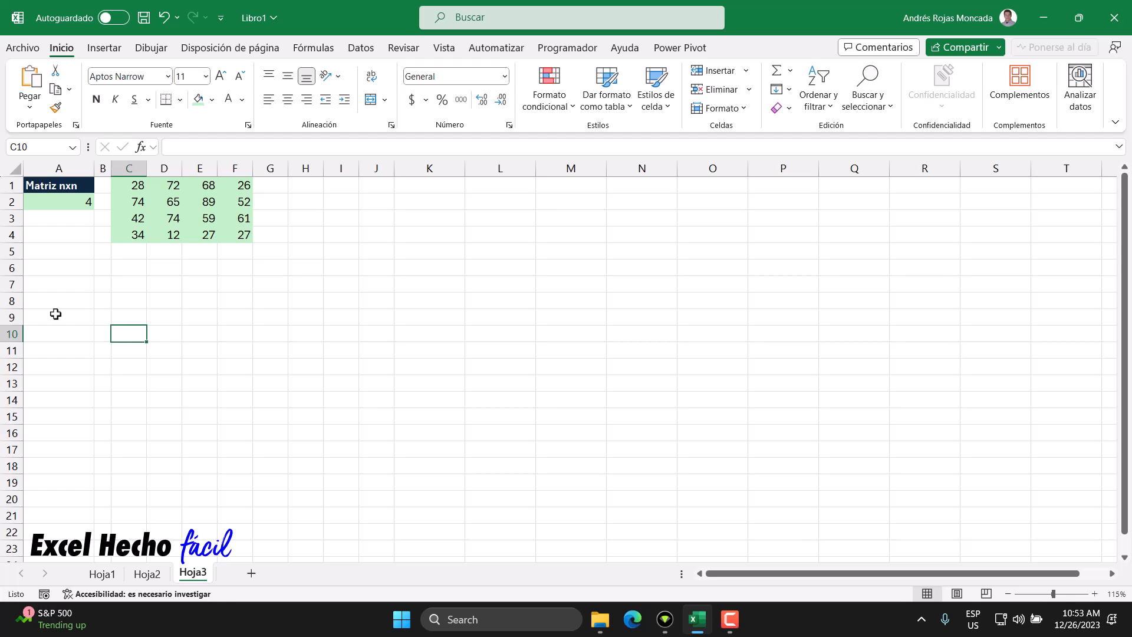
text(=LET()
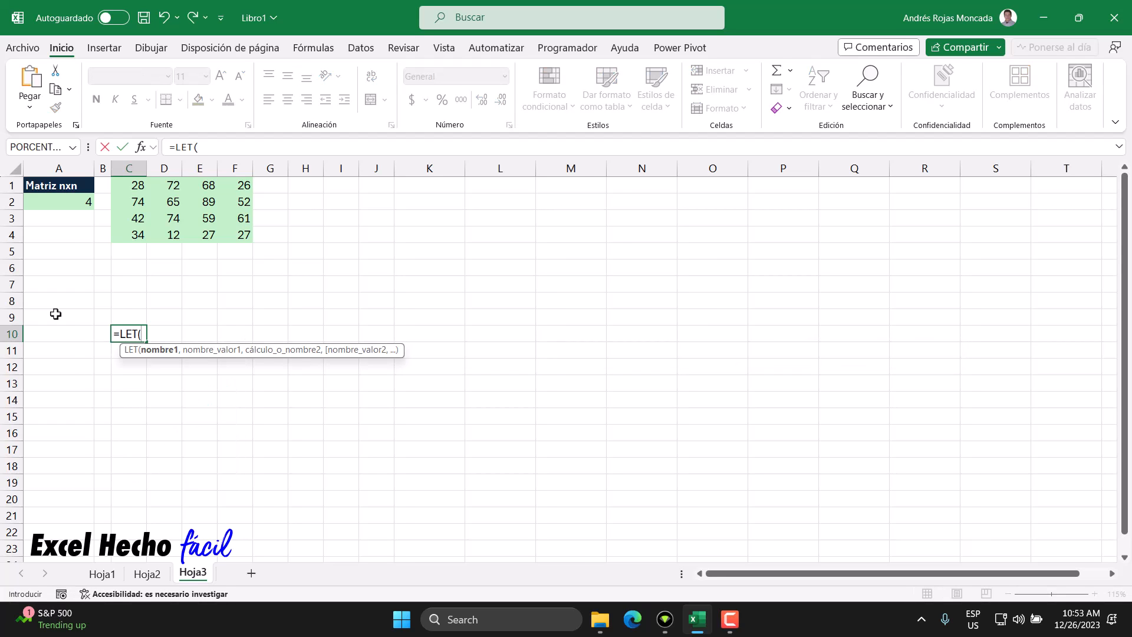
drag(363, 348, 361, 310)
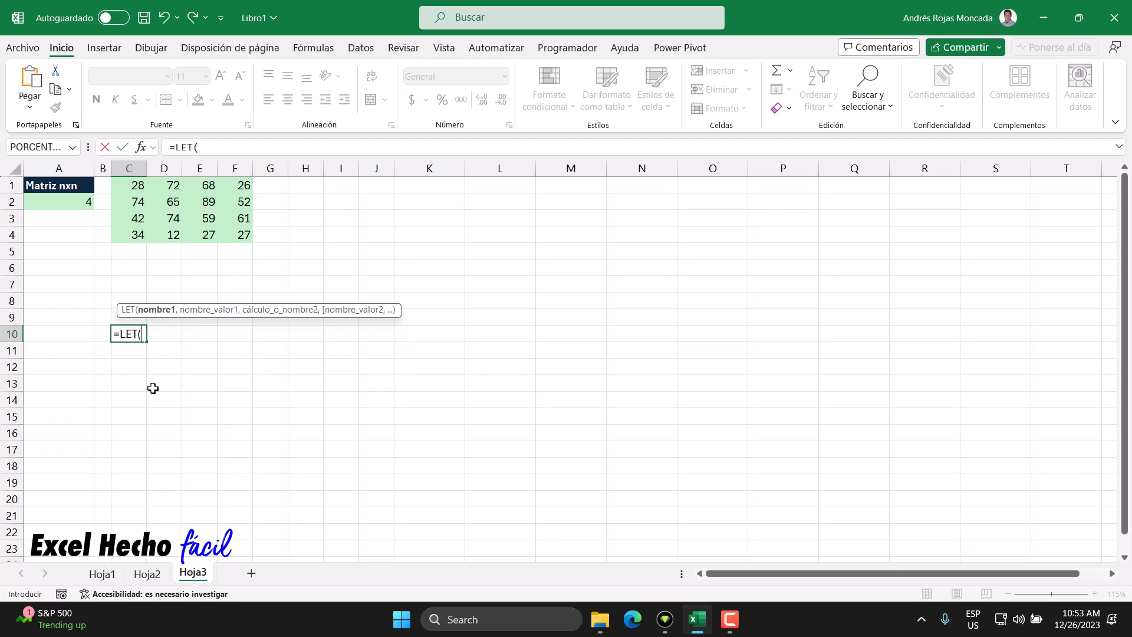
text(,)
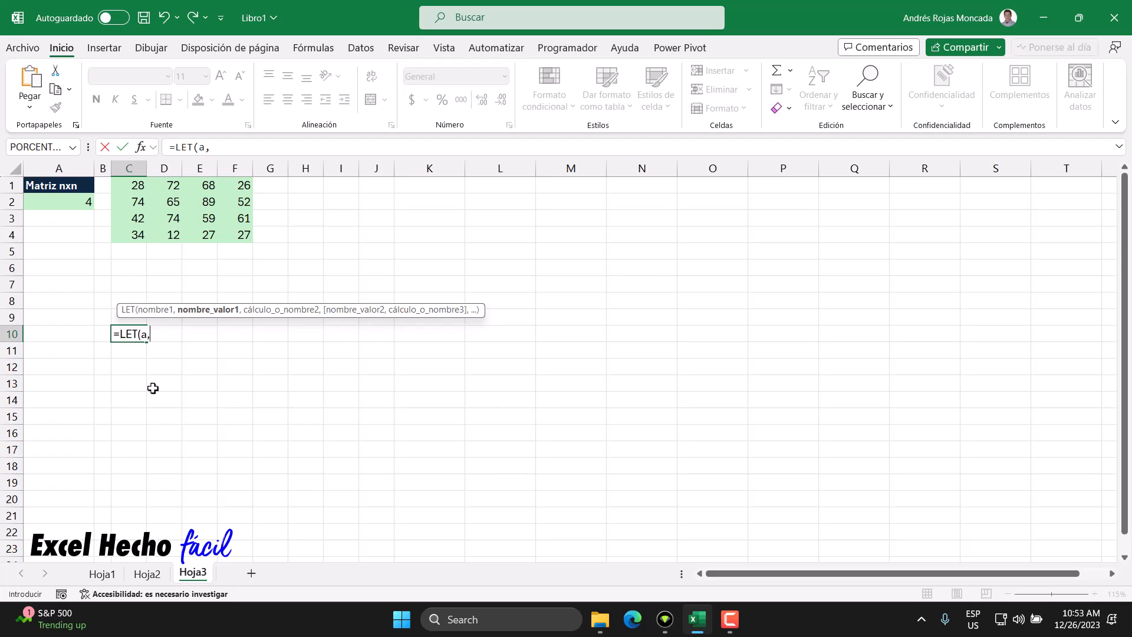
double_click(143, 333)
click(144, 331)
double_click(144, 332)
click(192, 314)
click(134, 185)
text(#)
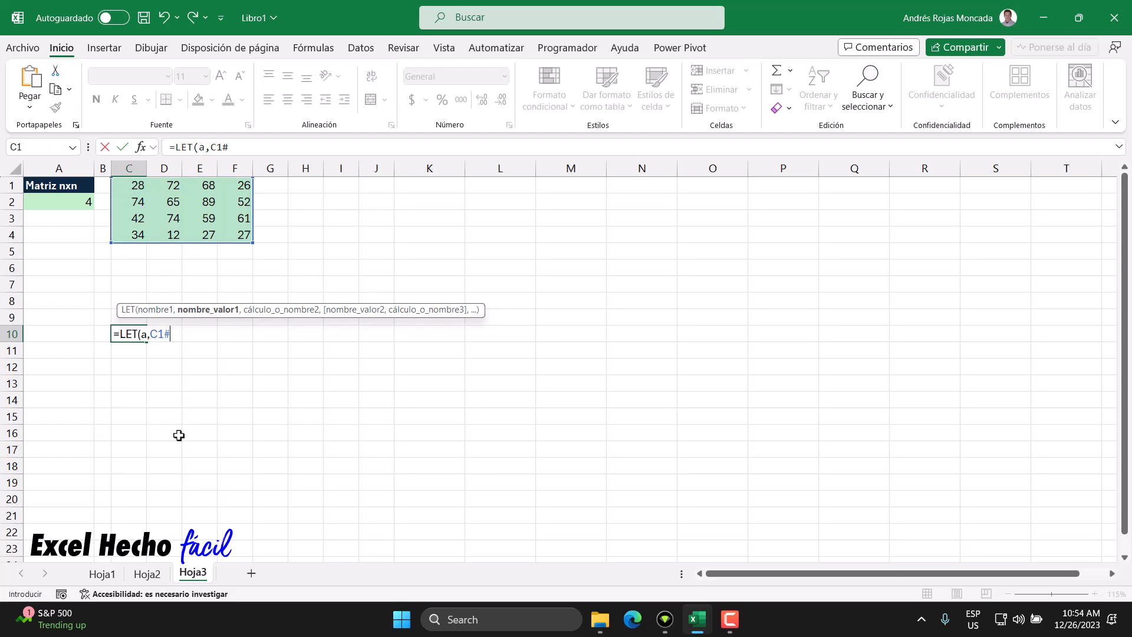
text(,)
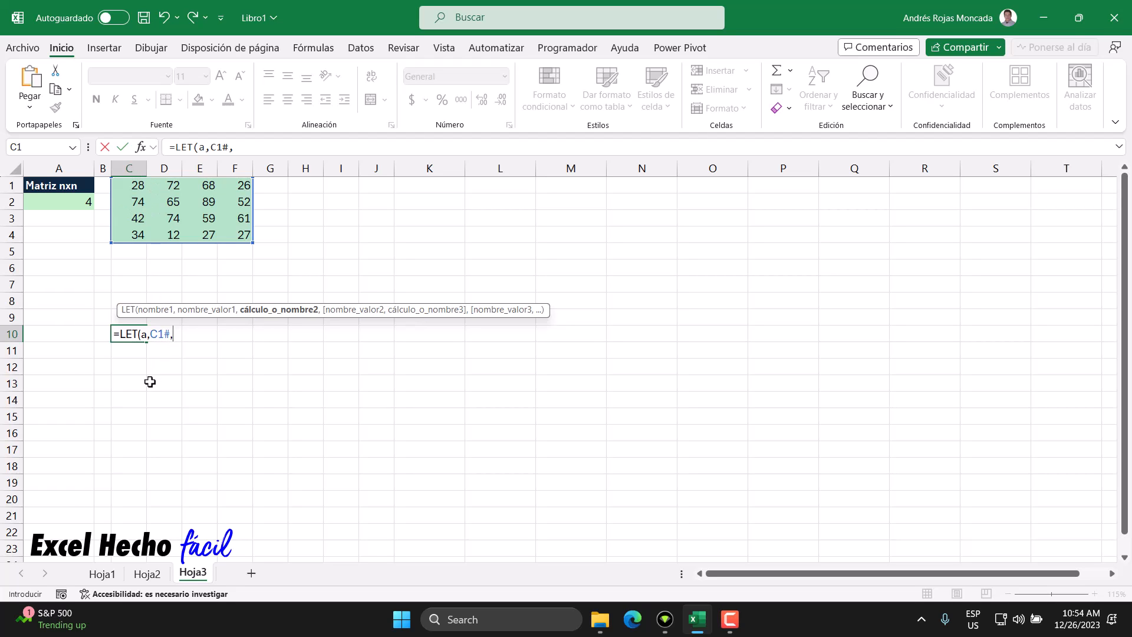
Define the variable t as COLUMNAS(a) in the LET formula and return t as its result
text(t,)
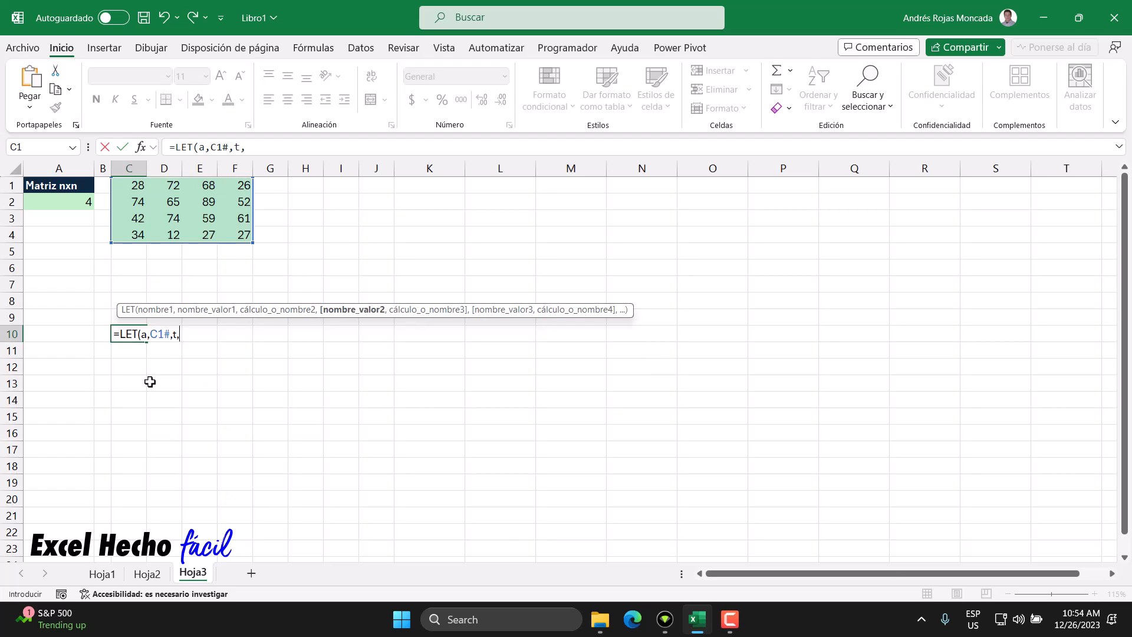
click(173, 334)
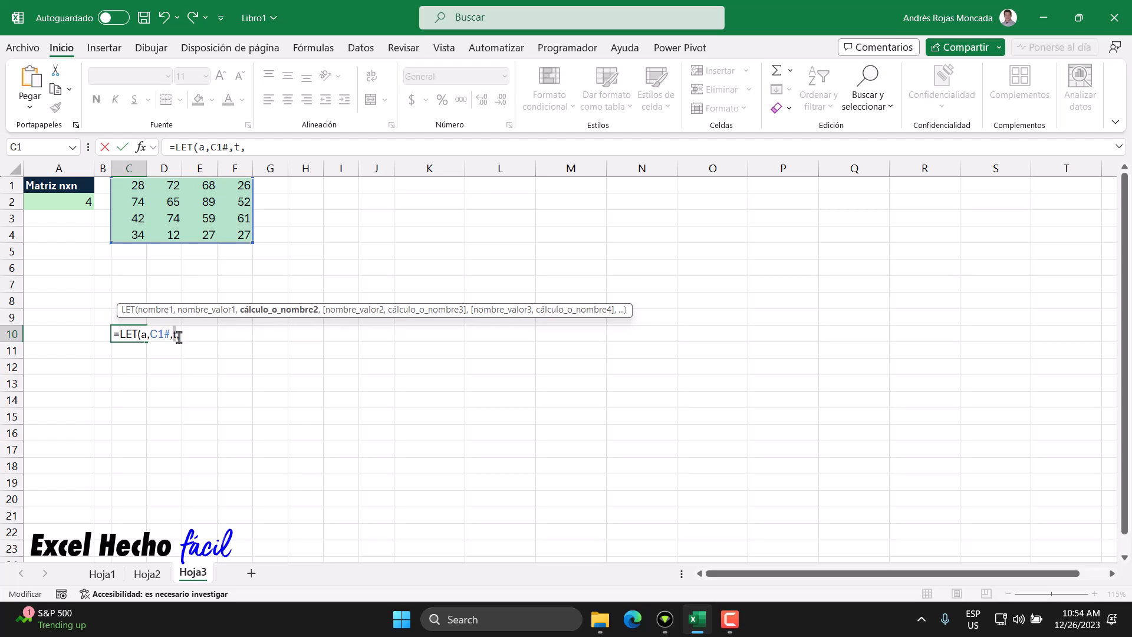
click(180, 335)
click(175, 335)
click(180, 334)
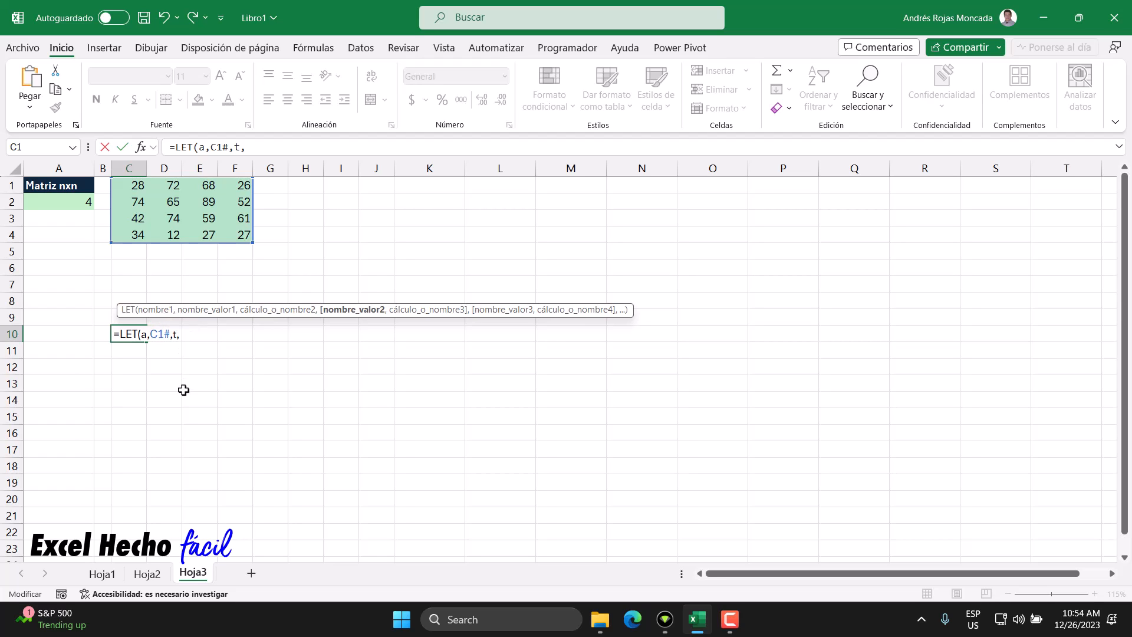
text(colu)
key(Down)
key(Tab)
text(a)))
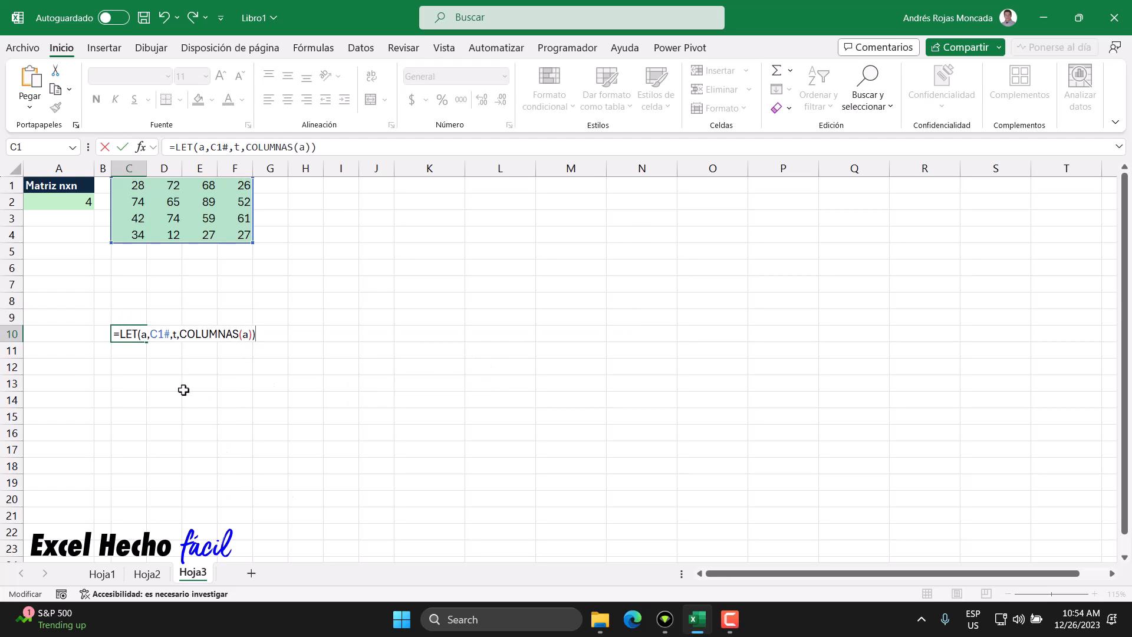
key(BackSpace)
text(,t))
key(Return)
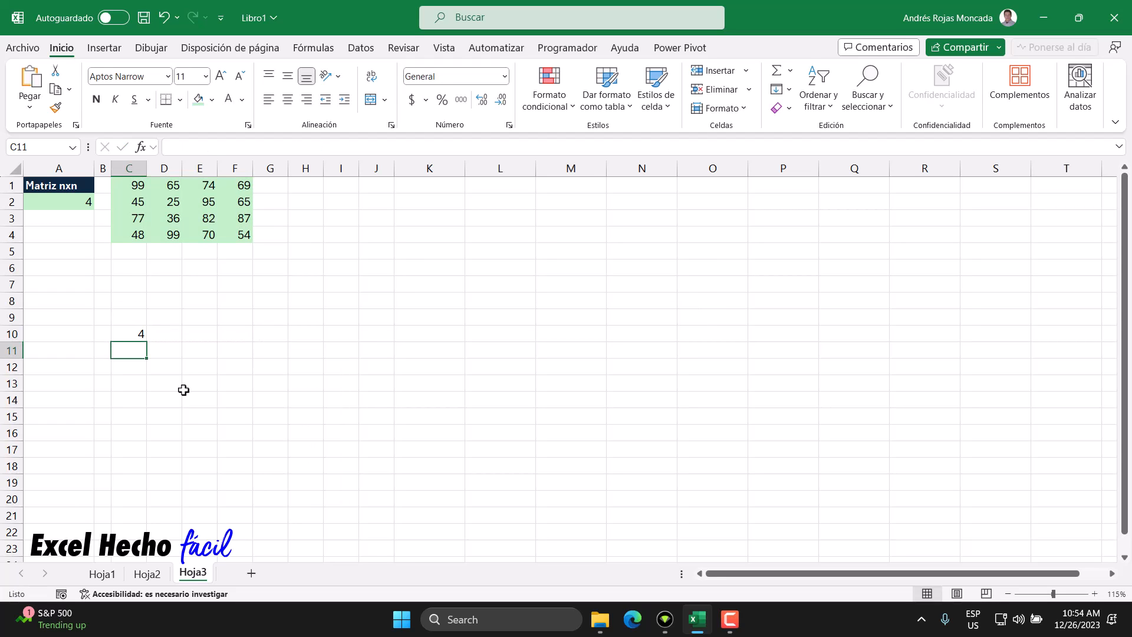
Replace COLUMNAS with FILAS in the C10 formula so it reads =LET(a,C1#,t,FILAS(a),t)
key(Up)
key(F2)
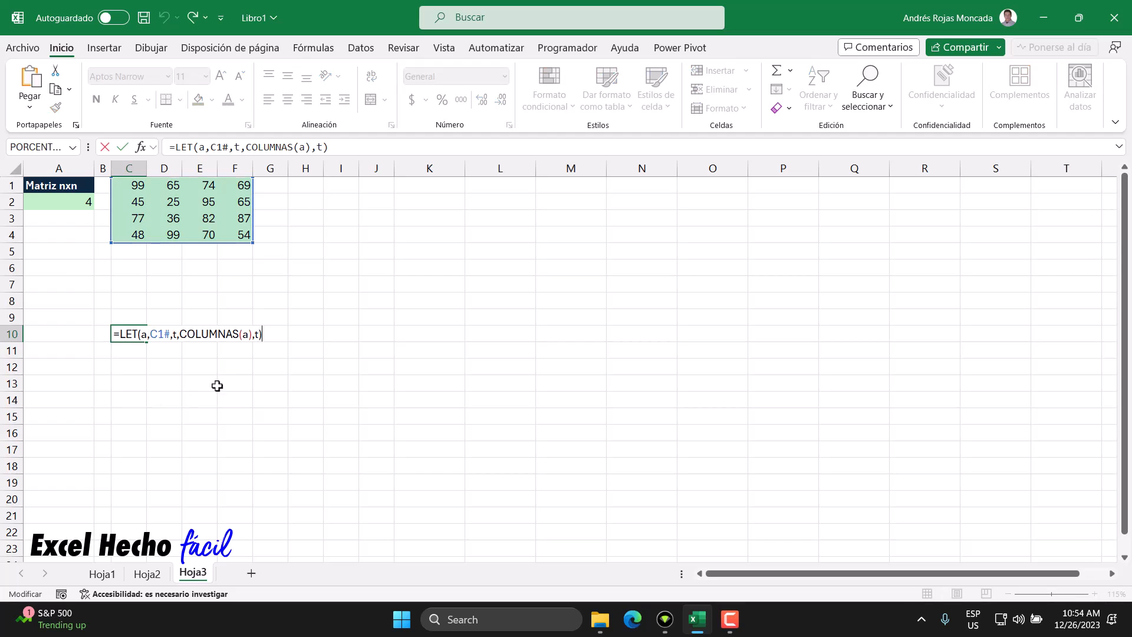
drag(238, 333, 180, 334)
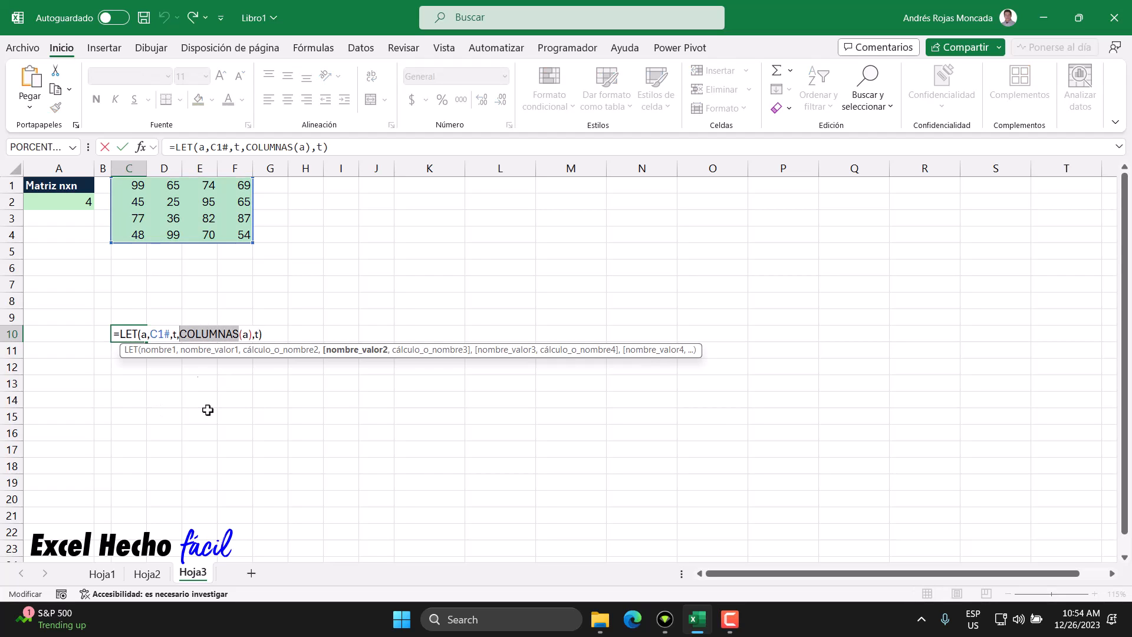
text(FILAS)
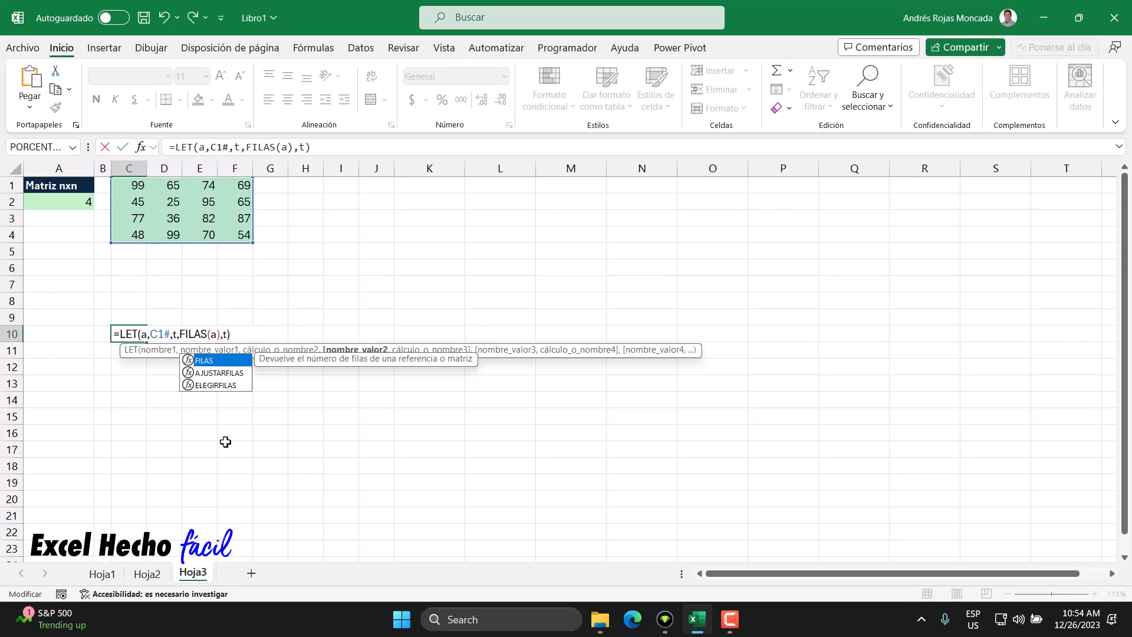
click(230, 334)
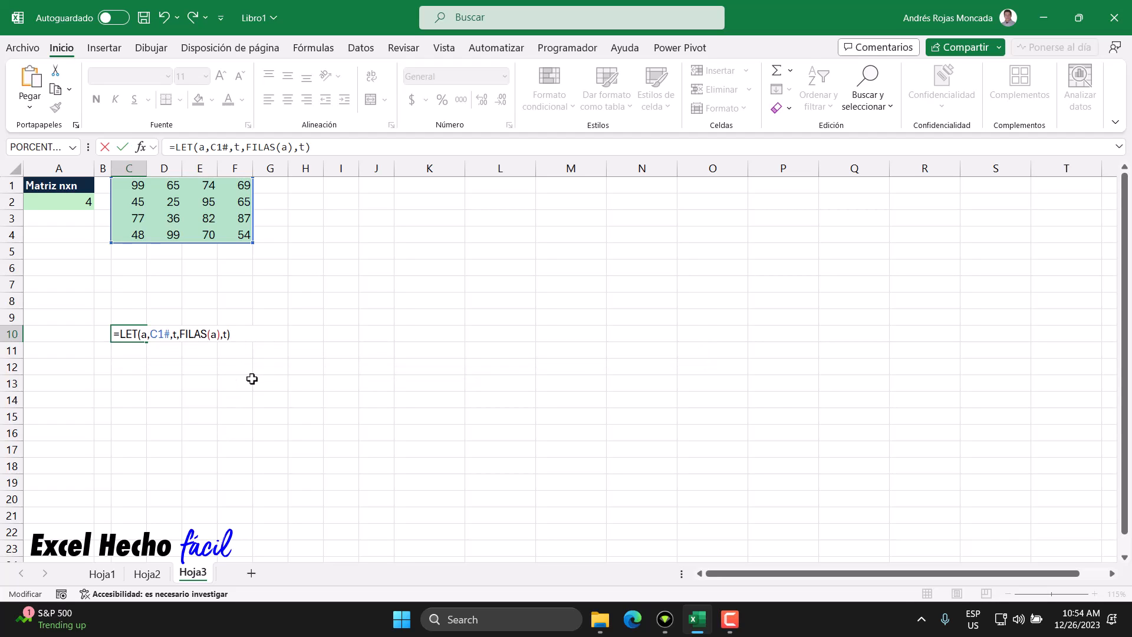
key(Return)
Reopen the C10 formula, remove its closing result argument t, and start a second line after FILAS(a),
click(139, 332)
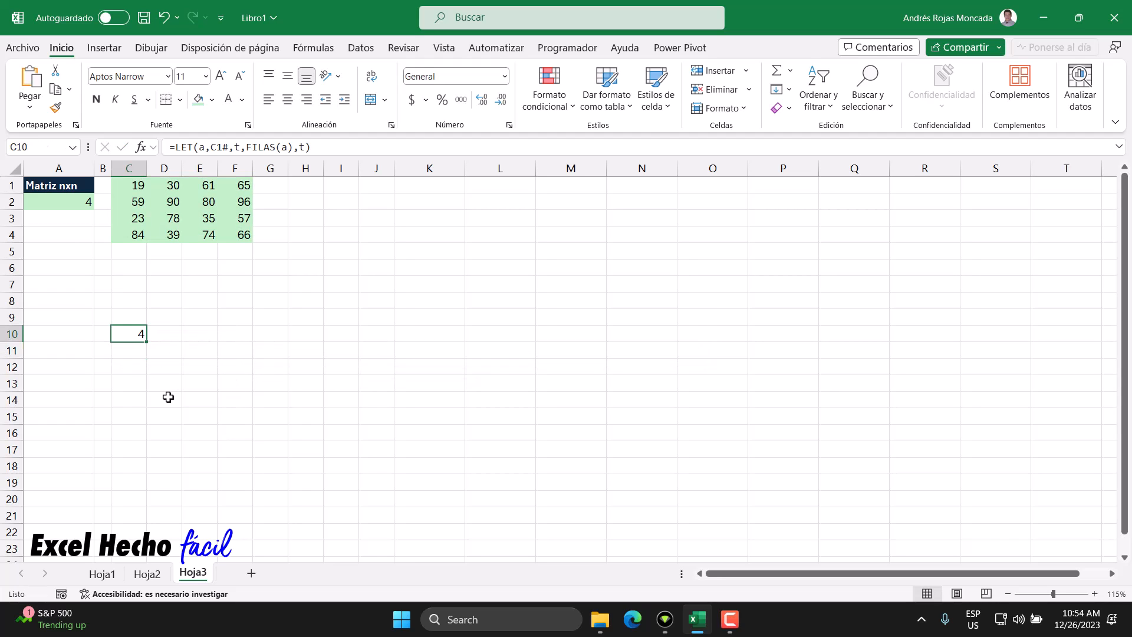
key(F2)
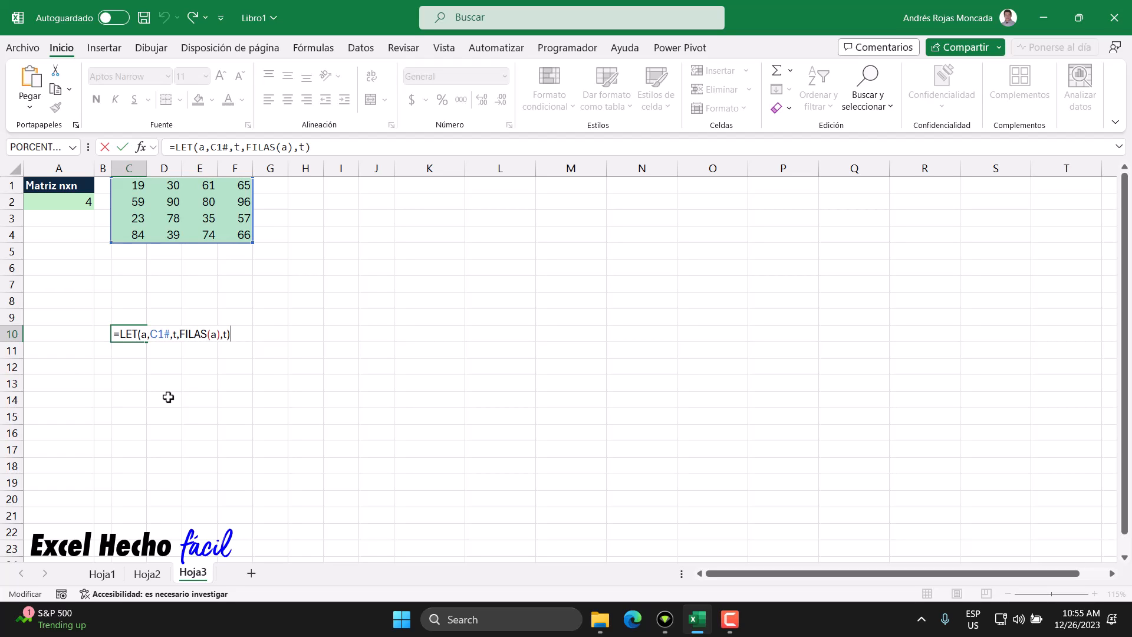
key(BackSpace)
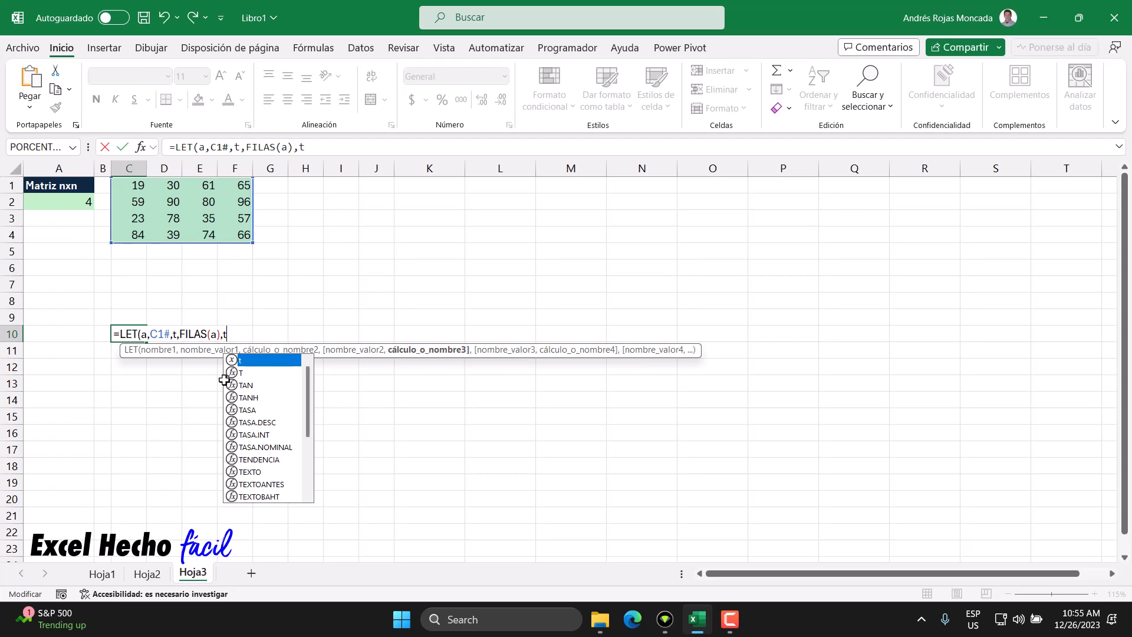
key(BackSpace)
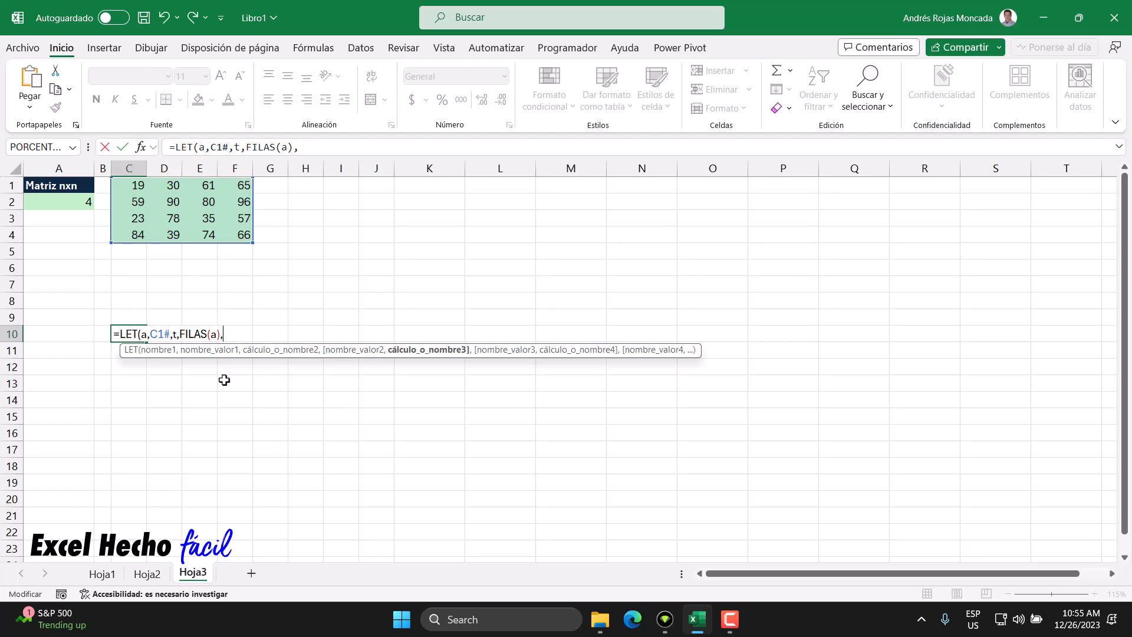
click(174, 334)
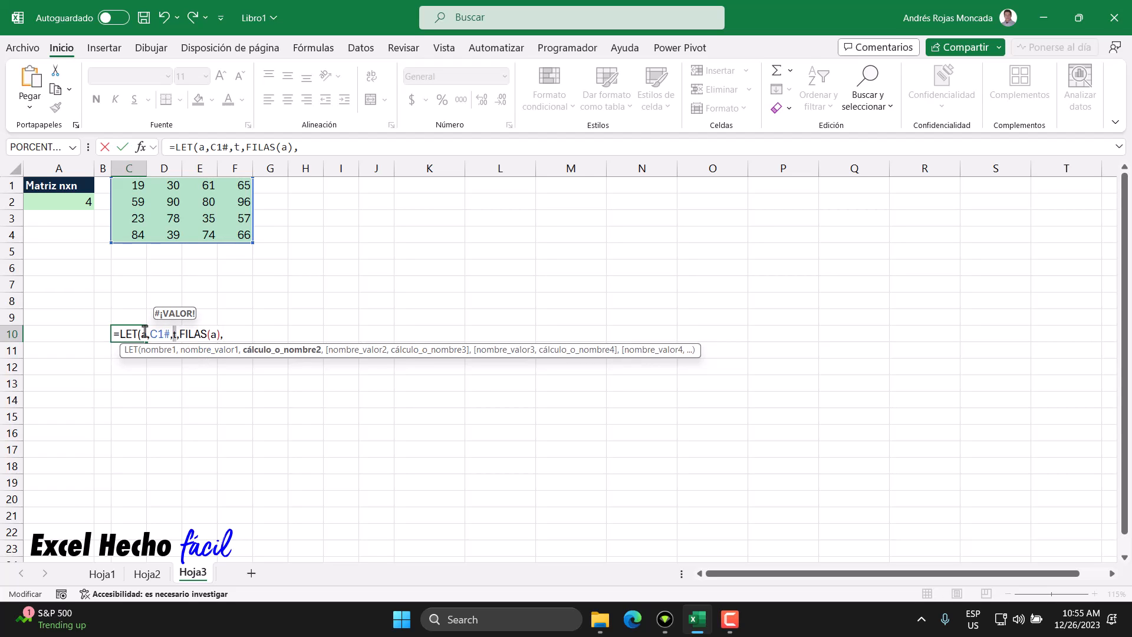
click(227, 334)
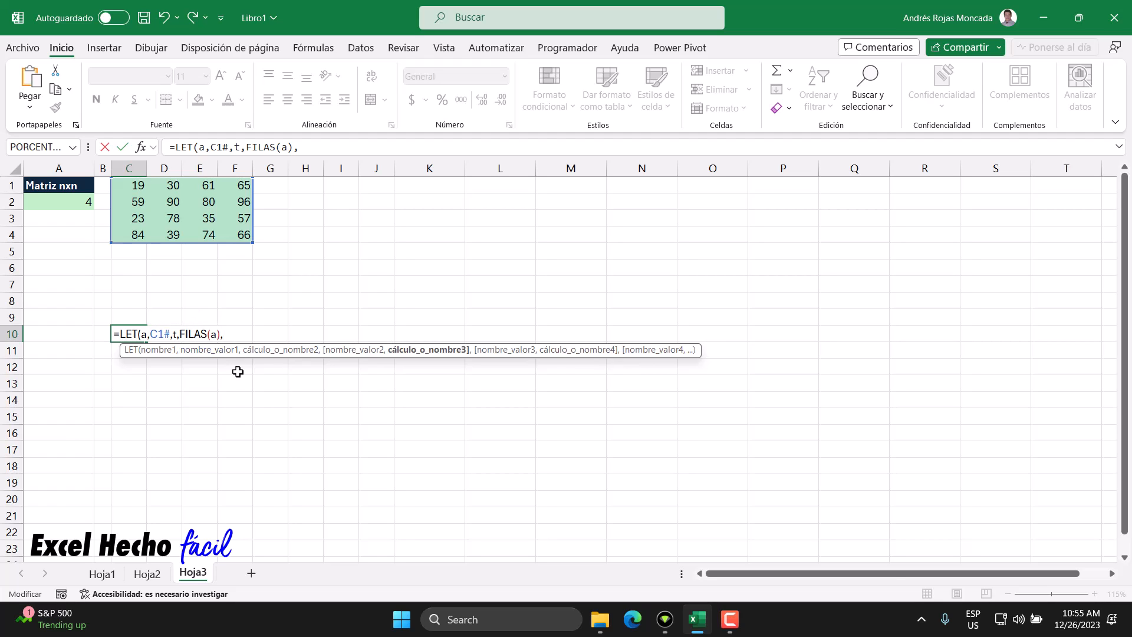
key(alt+Return)
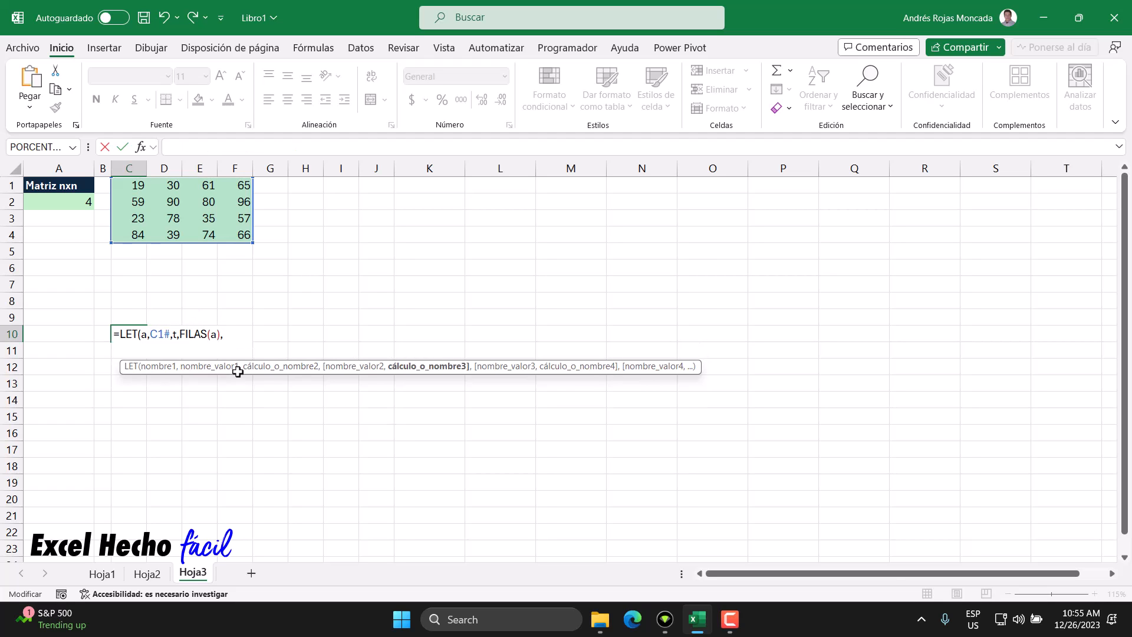
drag(237, 370, 231, 442)
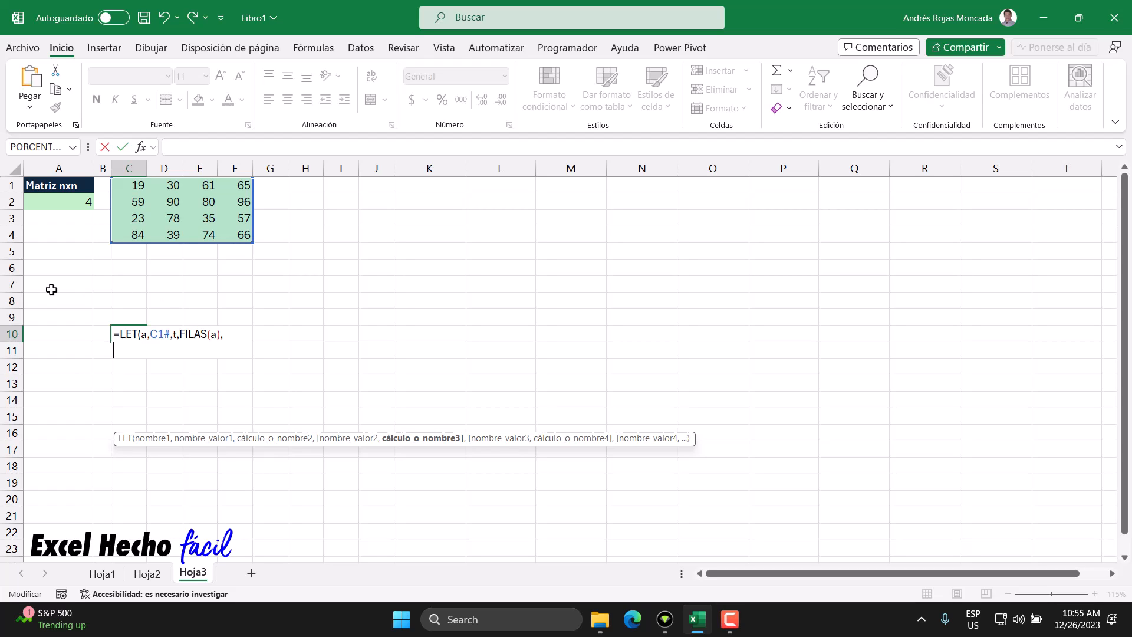
double_click(175, 334)
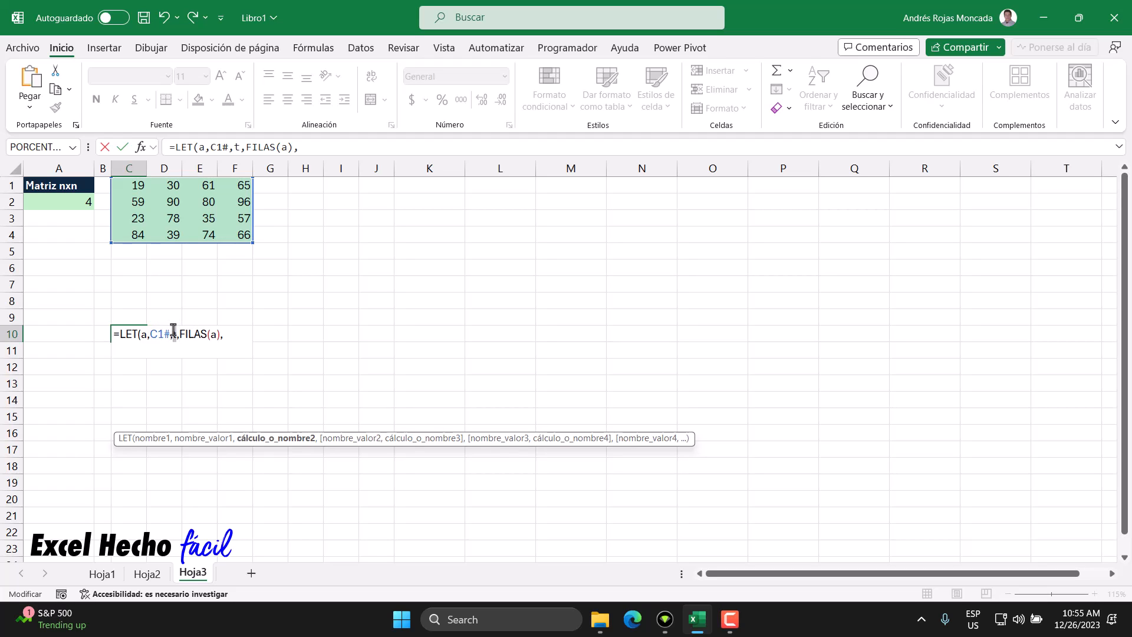
click(143, 352)
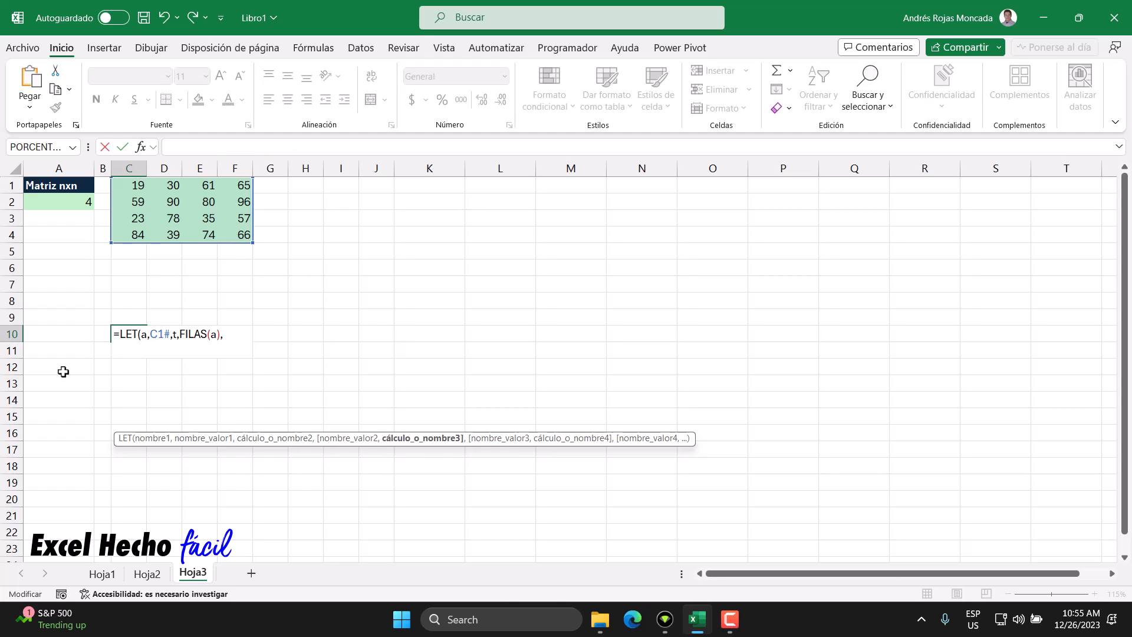
Add the ARCHIVOMAKEARRAY function on the formula's second line with 4 rows and 4 columns
text(archi)
key(Tab)
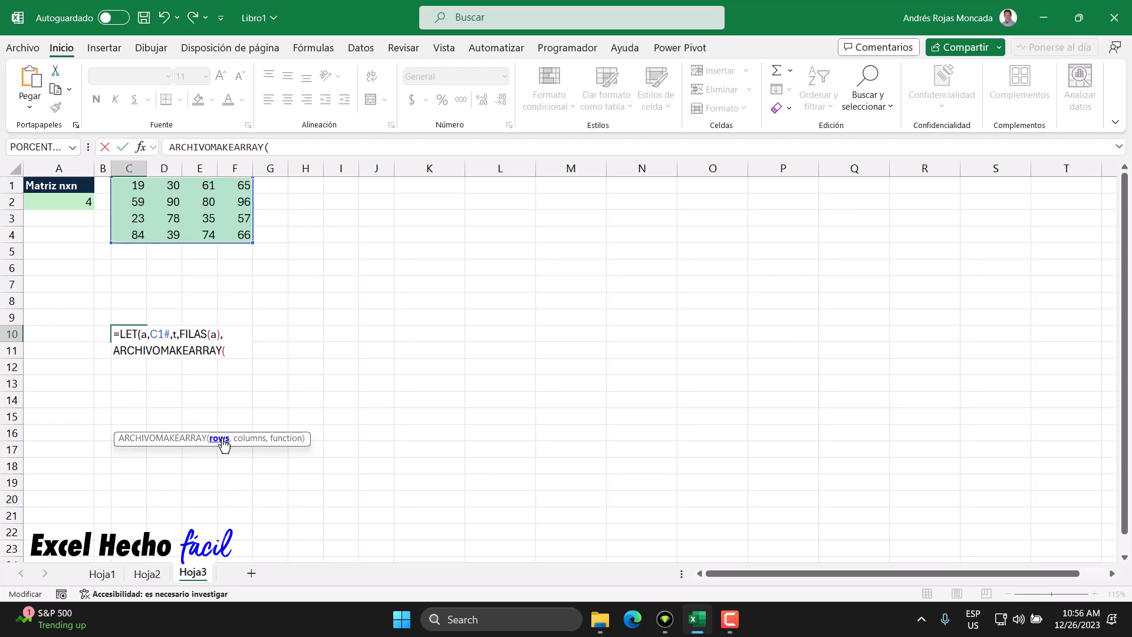
text(4)
click(174, 333)
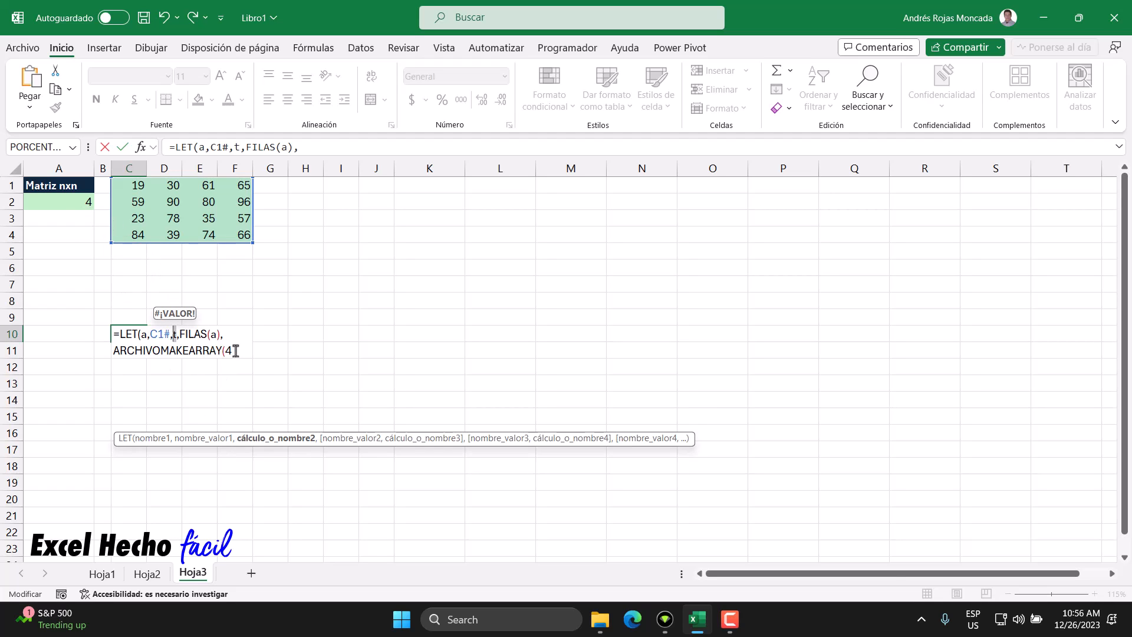
click(235, 351)
text(,)
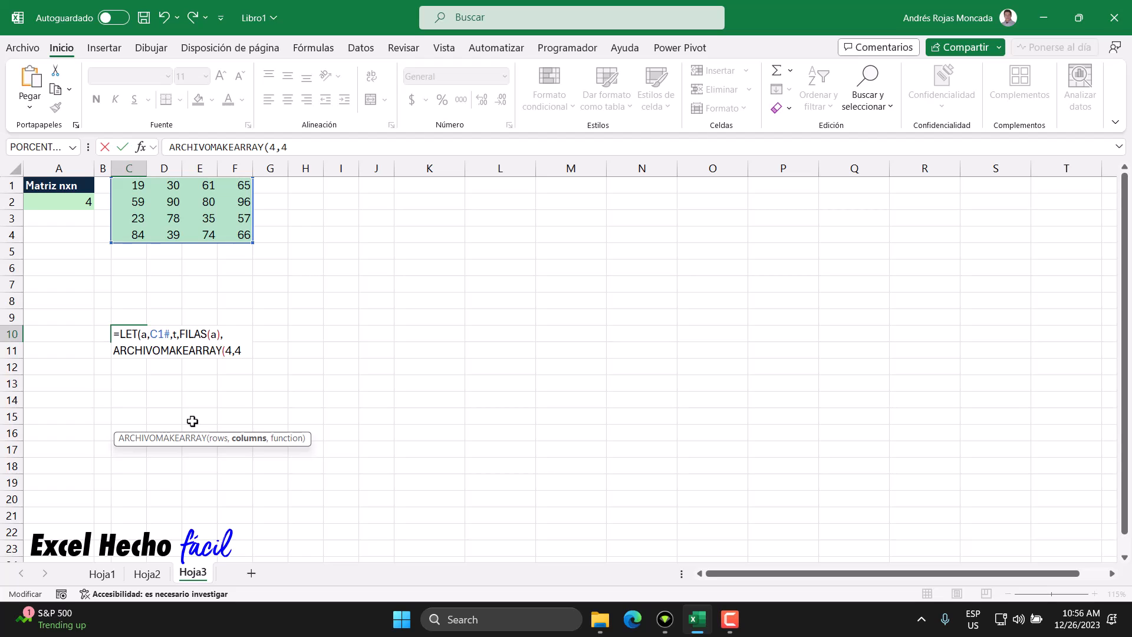
Add a LAMBDA with parameters f and c as the function argument of ARCHIVOMAKEARRAY
text(4,la)
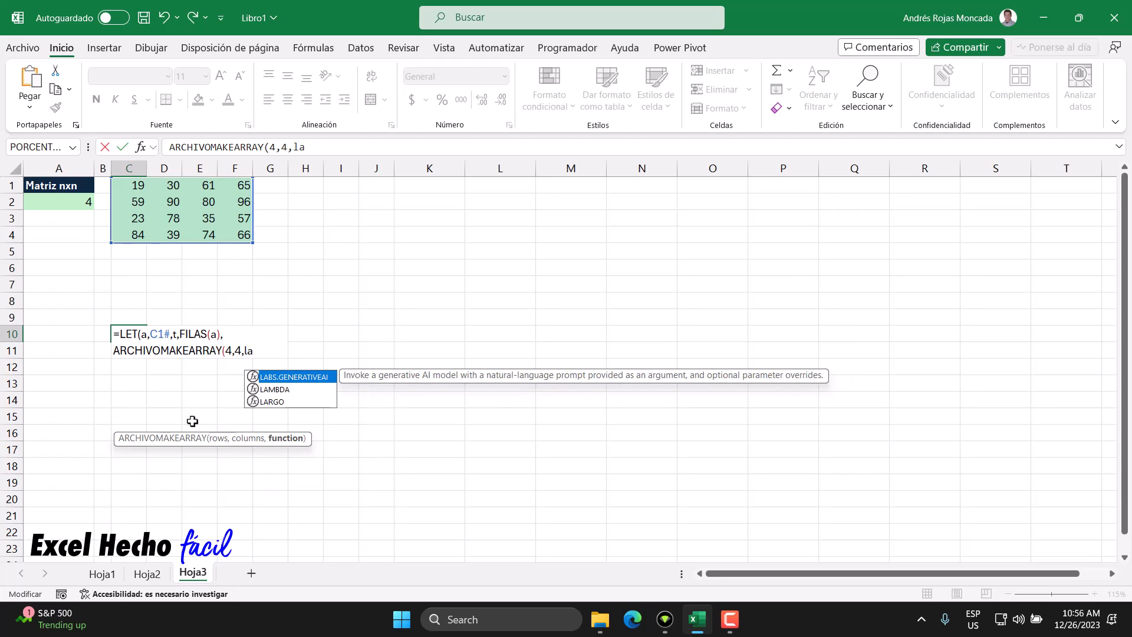
key(Down)
key(Tab)
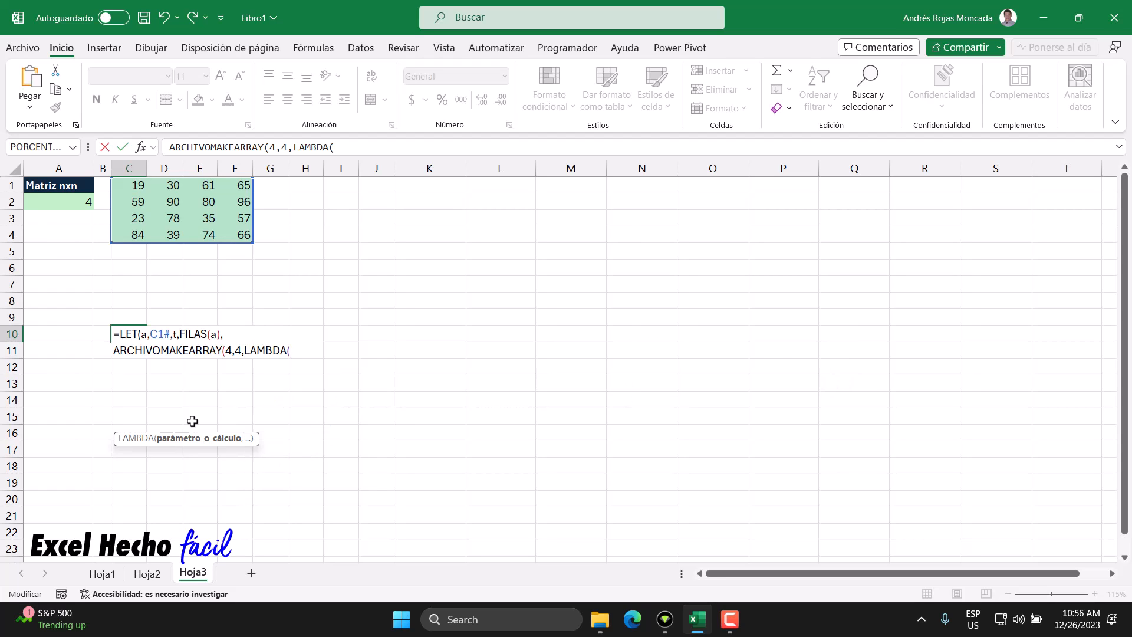
click(241, 352)
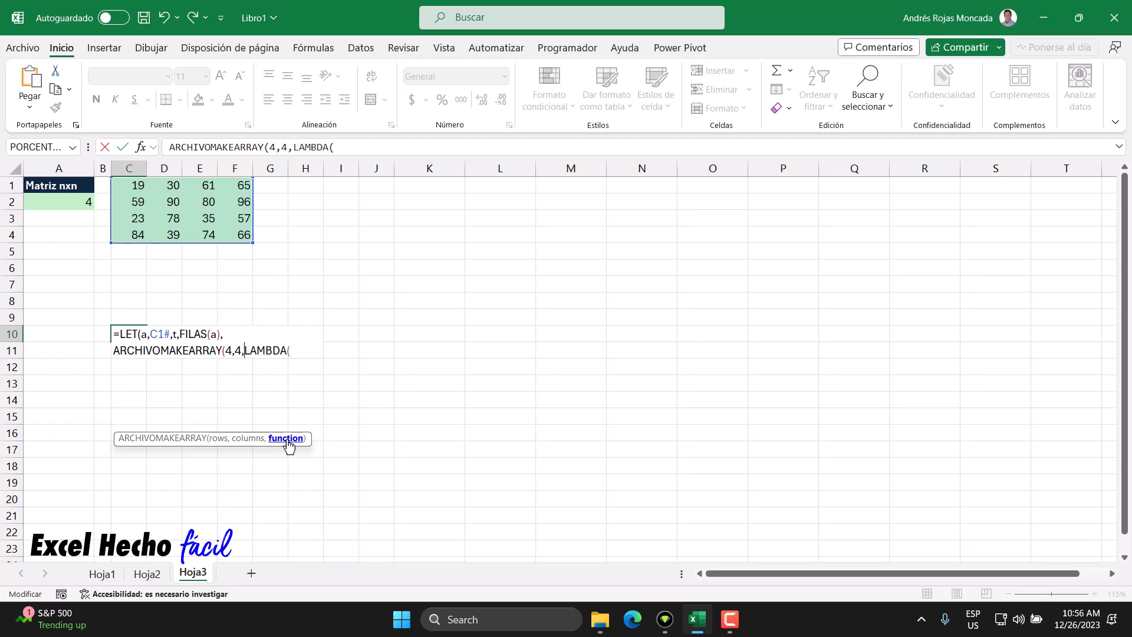
drag(244, 351, 294, 350)
click(292, 350)
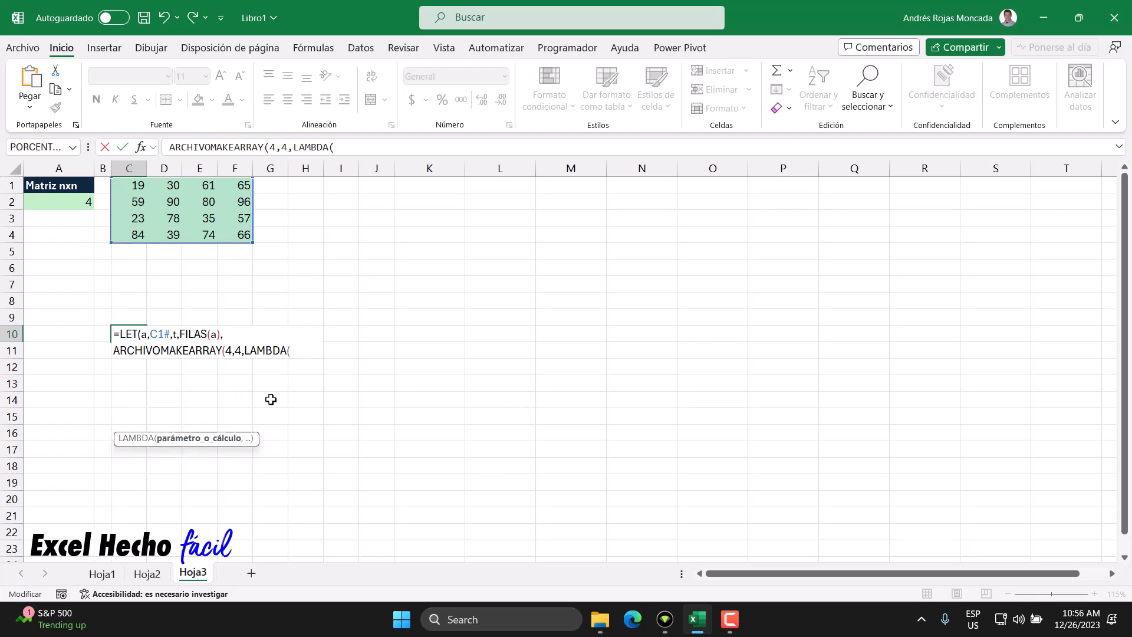
text(,c)
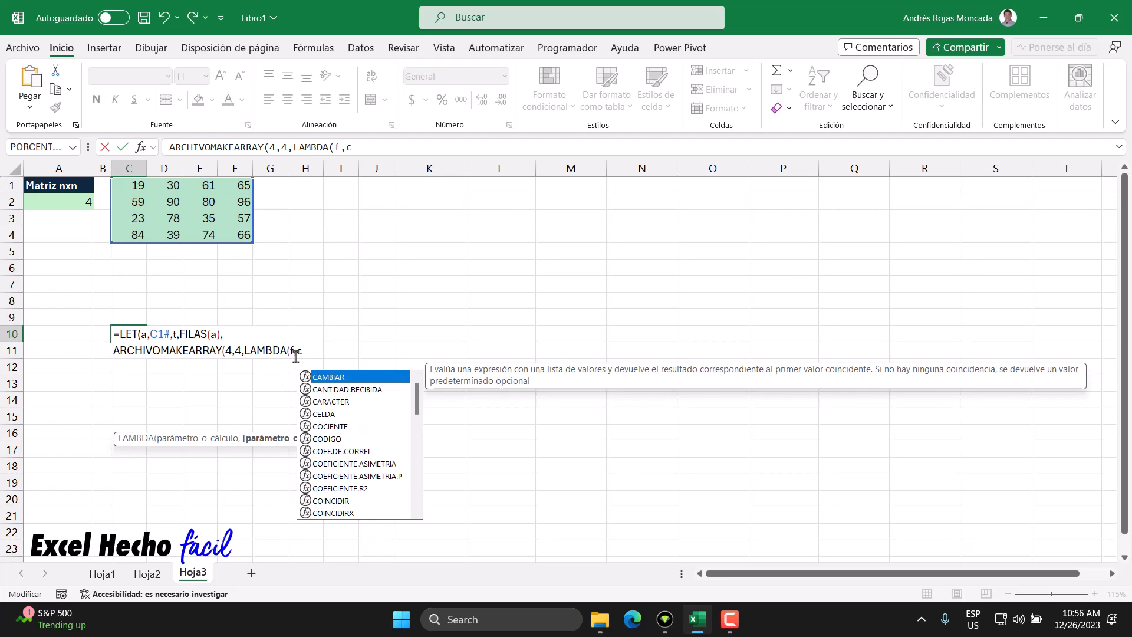
Examine how the rows and columns arguments of ARCHIVOMAKEARRAY correspond to the LAMBDA parameters f and c
key(Left)
key(Left)
key(Left)
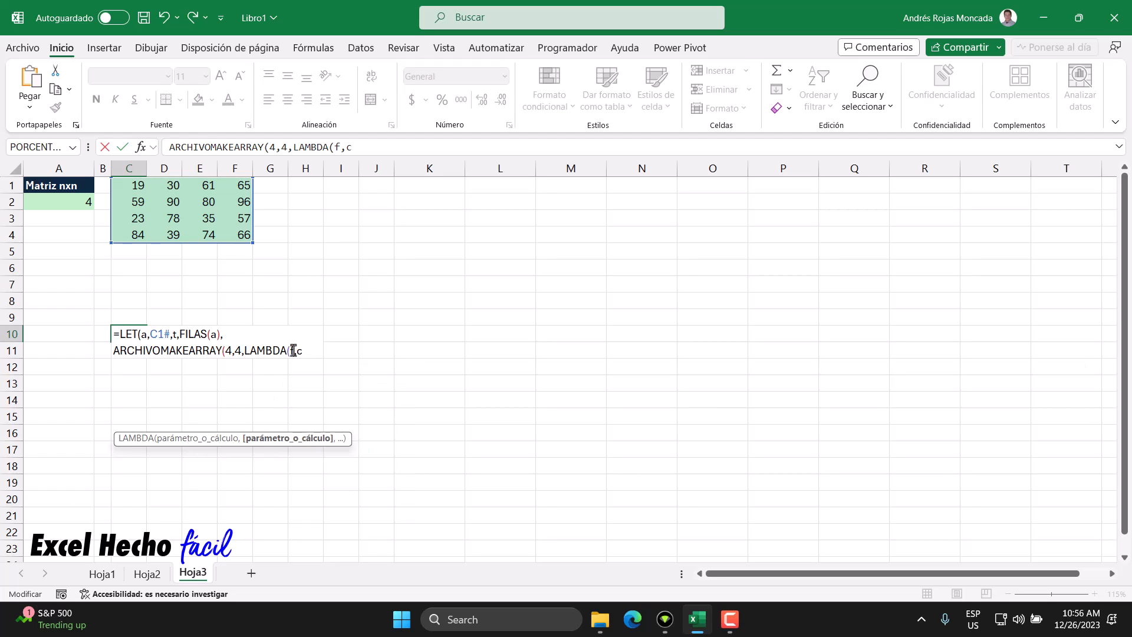
double_click(230, 350)
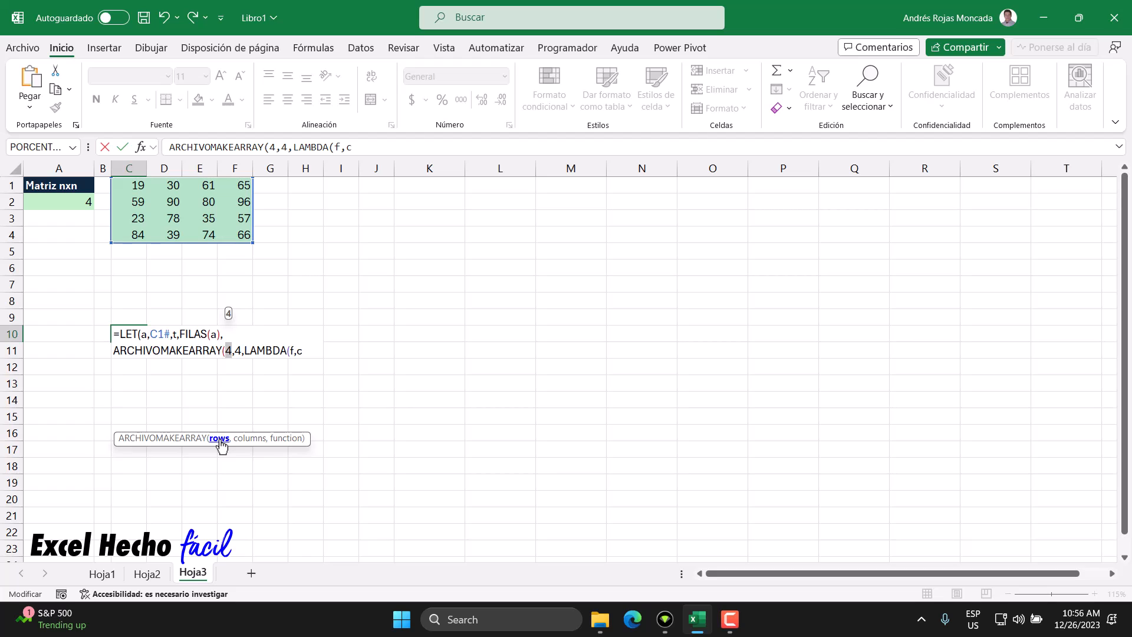
click(248, 439)
click(219, 438)
click(300, 350)
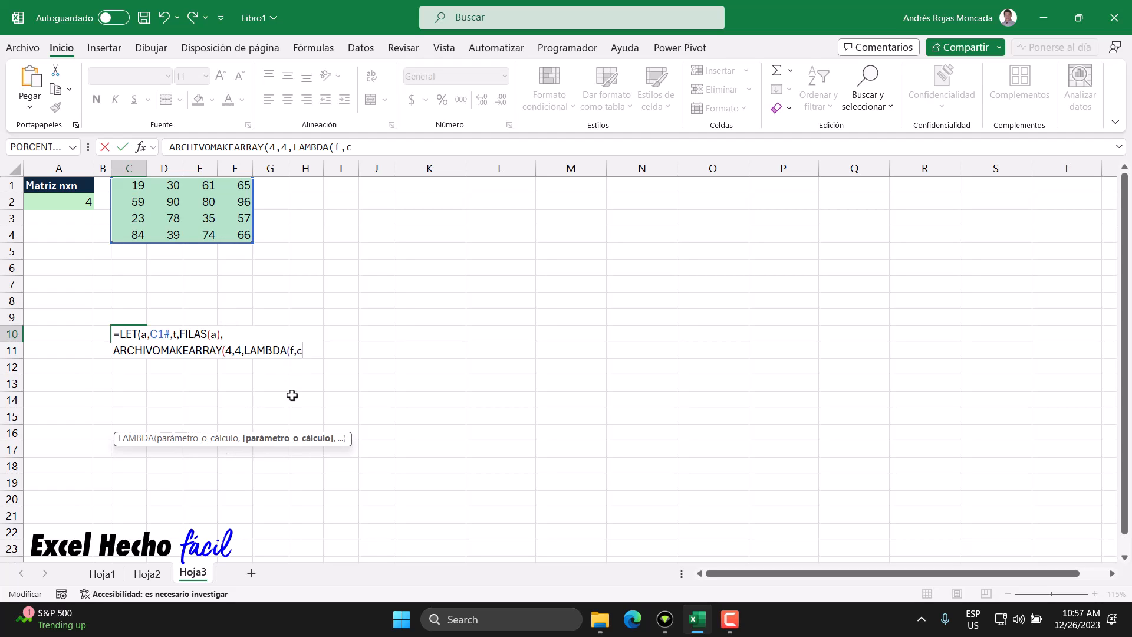
click(291, 351)
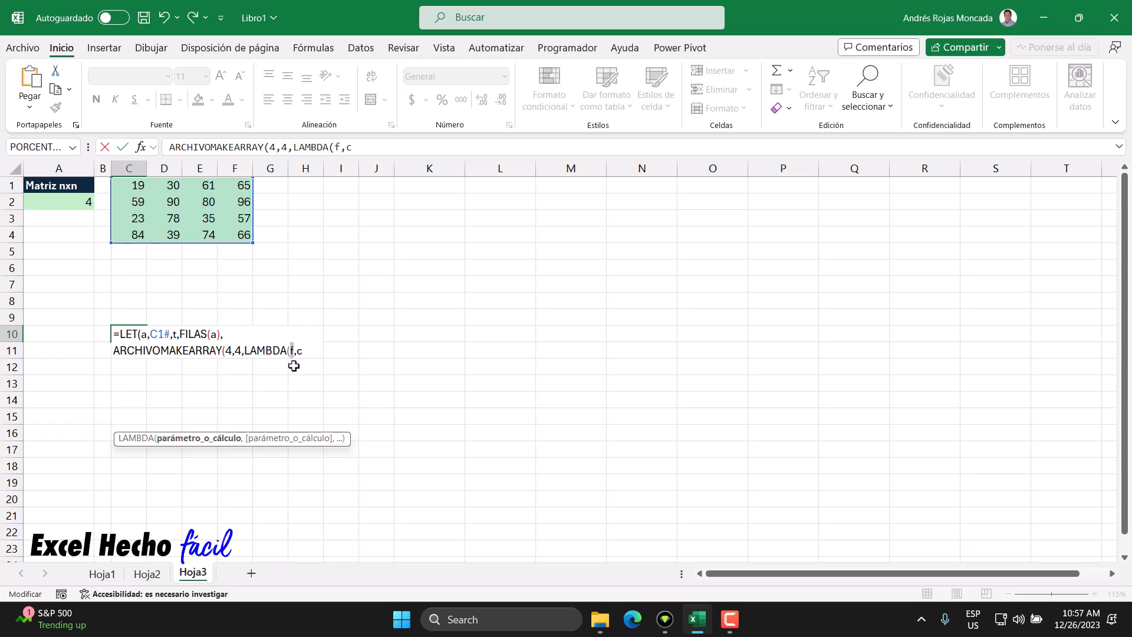
click(306, 351)
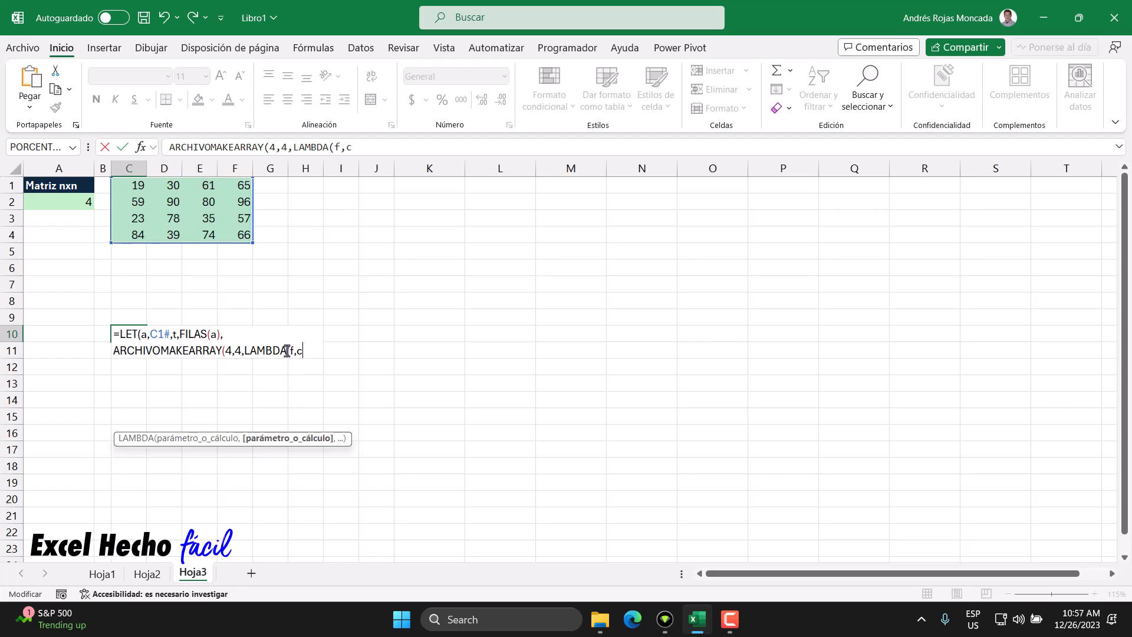
Wrap the rows argument of ARCHIVOMAKEARRAY in SECUENCIA so it reads SECUENCIA(4,1)
click(226, 350)
text(SECUENCIA()
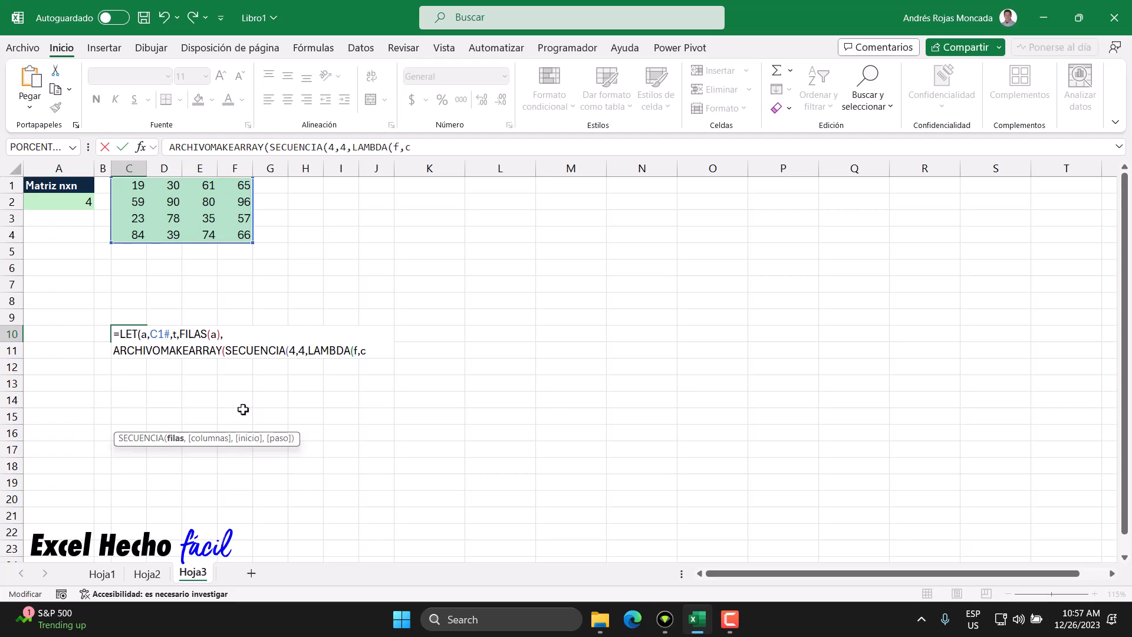
click(175, 438)
click(294, 351)
text(,1),)
Evaluate the rows argument in place to inspect its array elements, and undo that evaluation
click(226, 440)
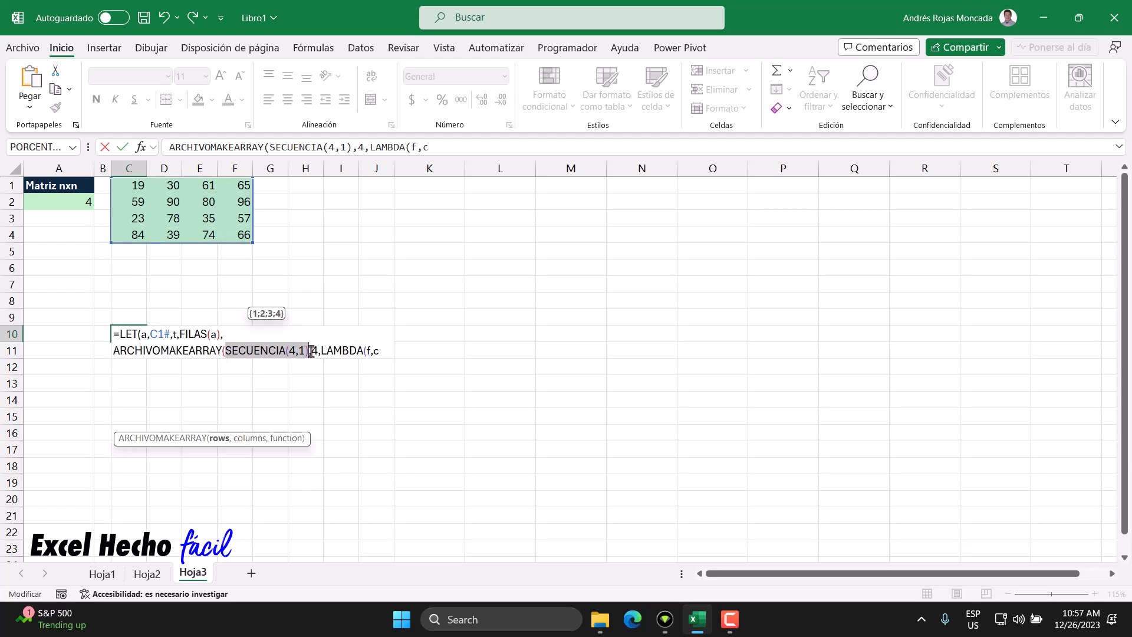
key(F9)
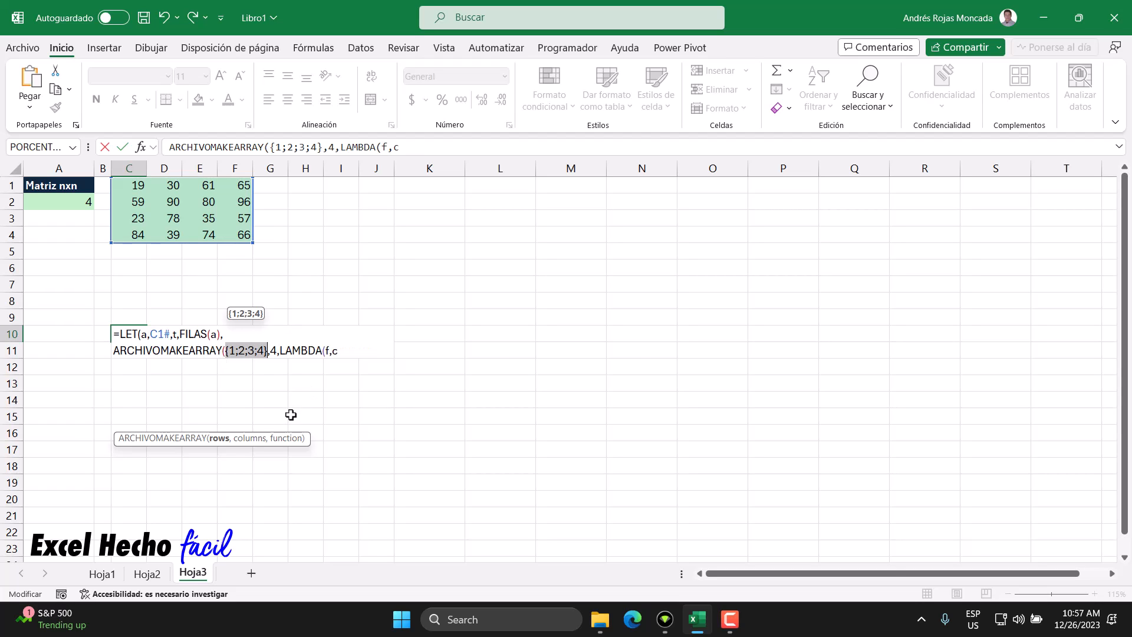
double_click(232, 353)
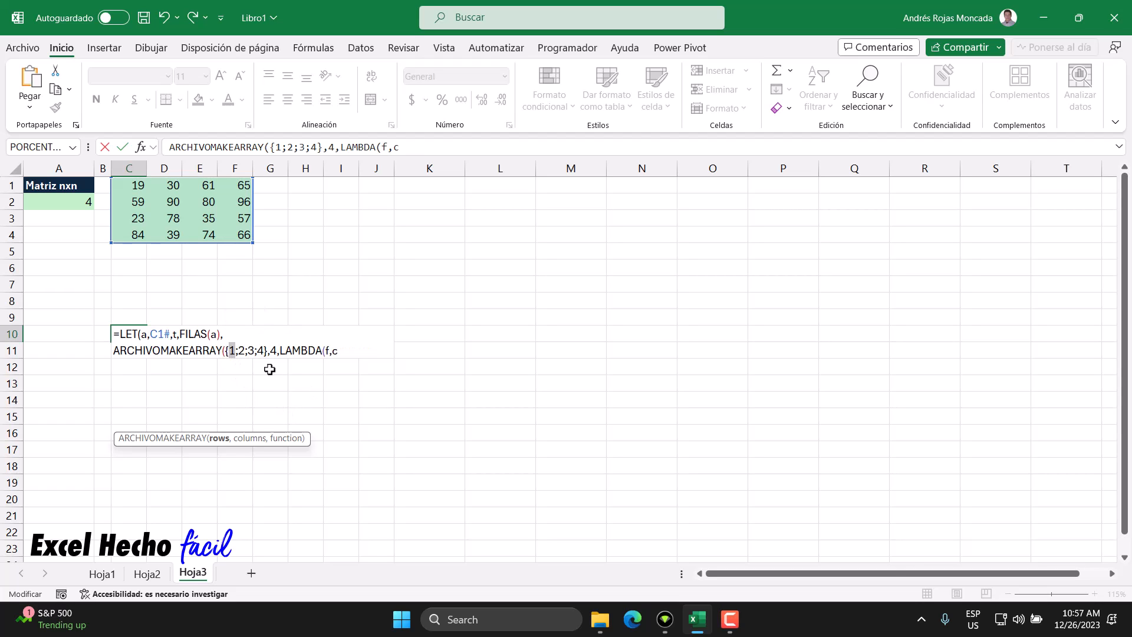
click(270, 352)
double_click(232, 350)
key(ctrl+z)
Review the SECUENCIA(4,1) arguments, convert the expression to the constant array {1;2;3;4}, and check each element
click(287, 354)
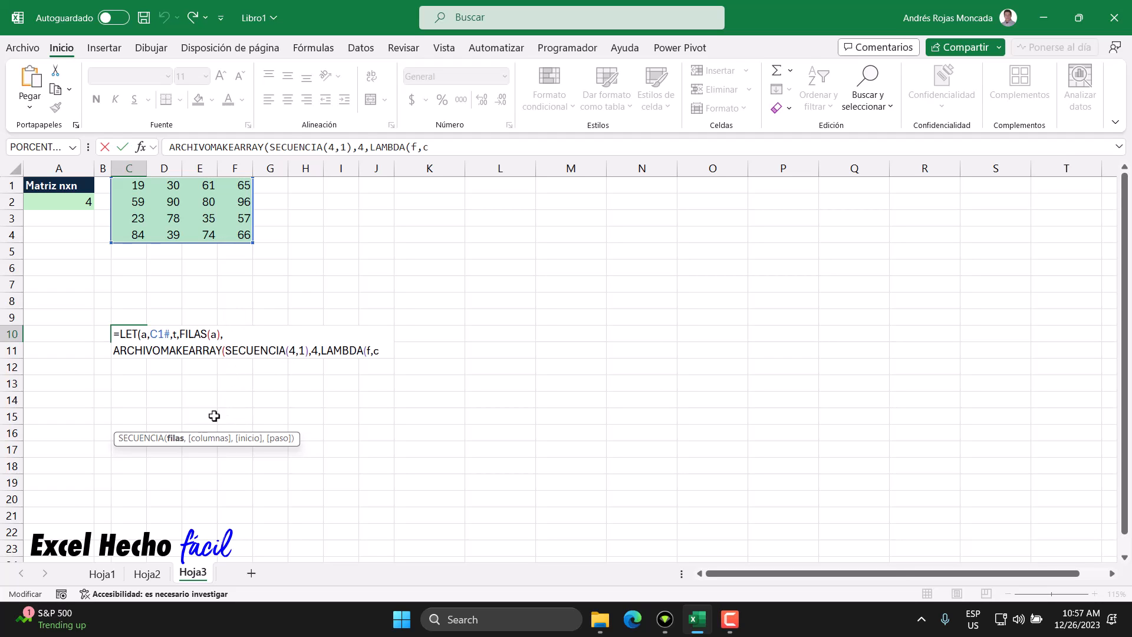
click(216, 438)
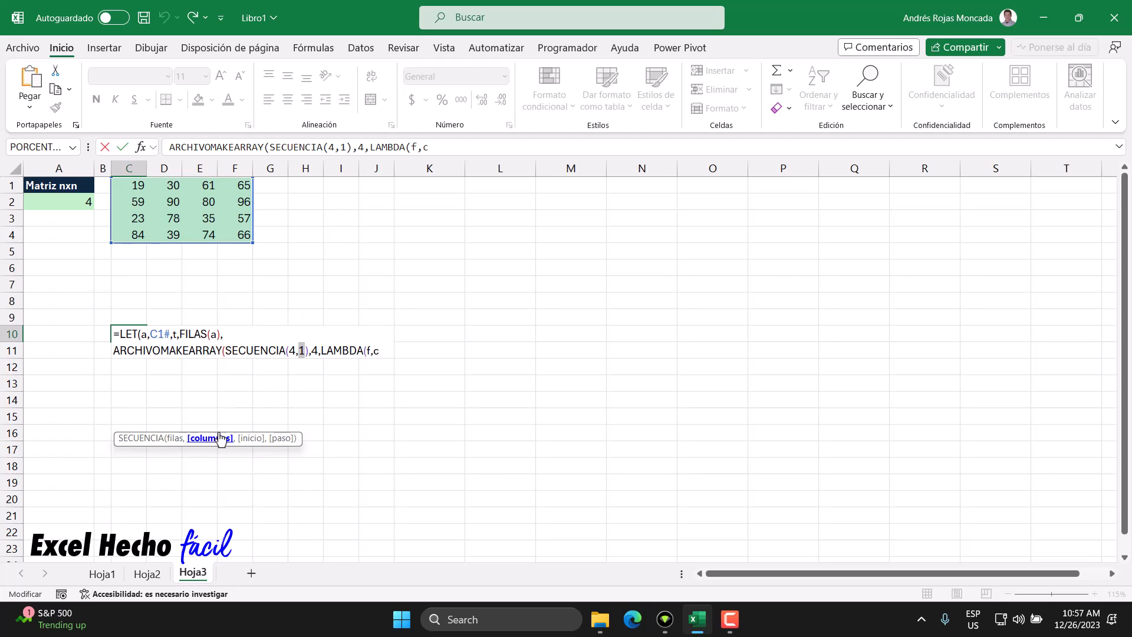
drag(308, 350, 227, 350)
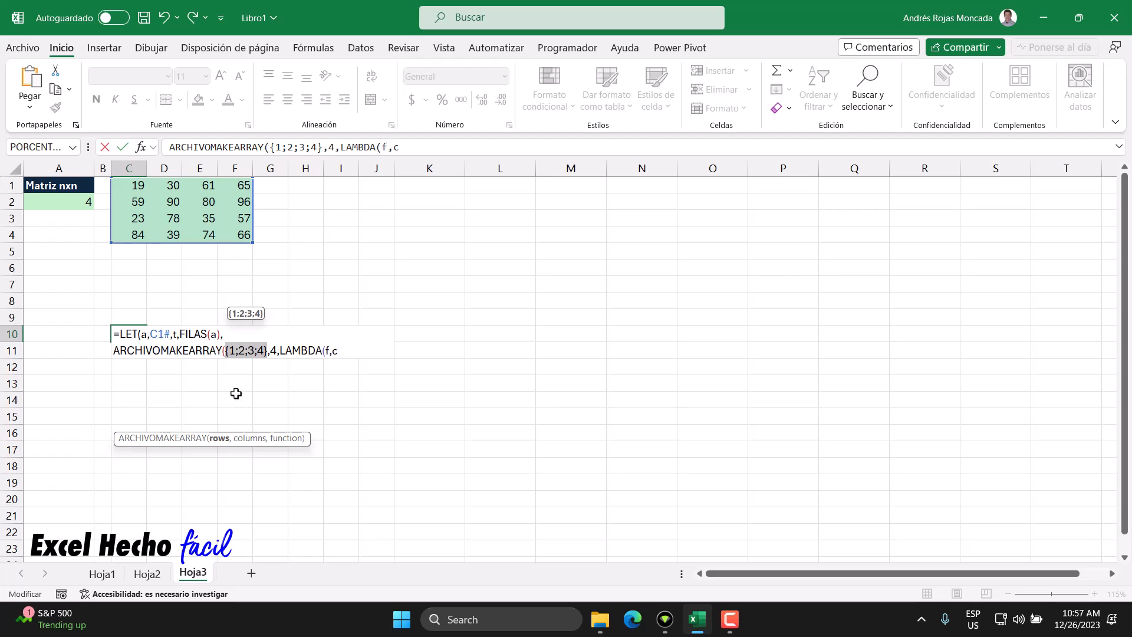
double_click(231, 352)
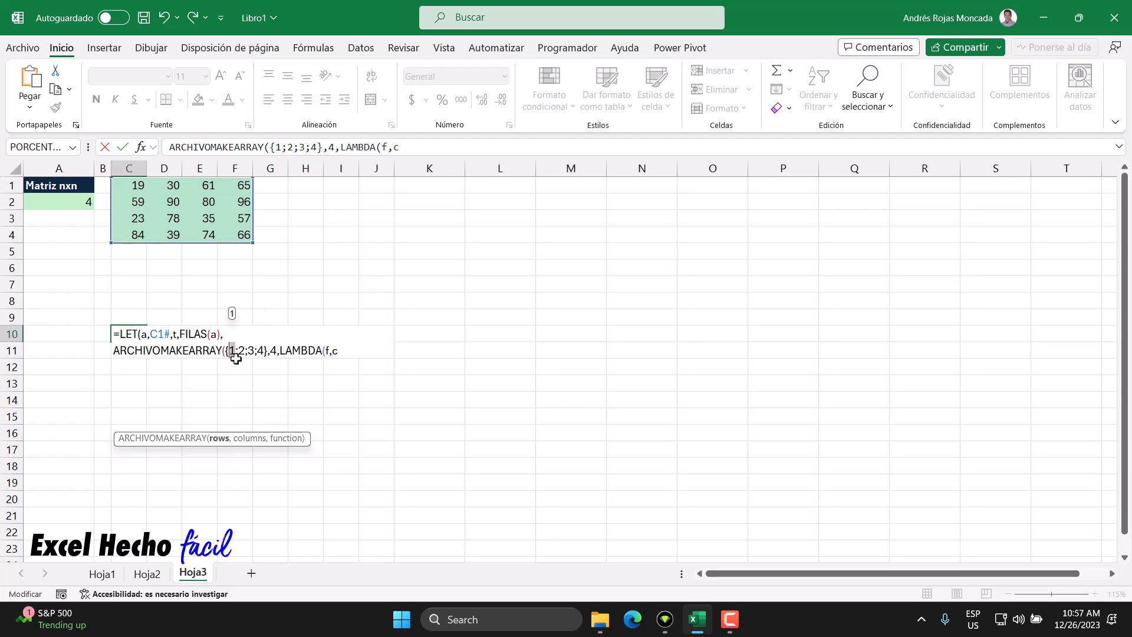
double_click(240, 352)
double_click(249, 352)
double_click(260, 351)
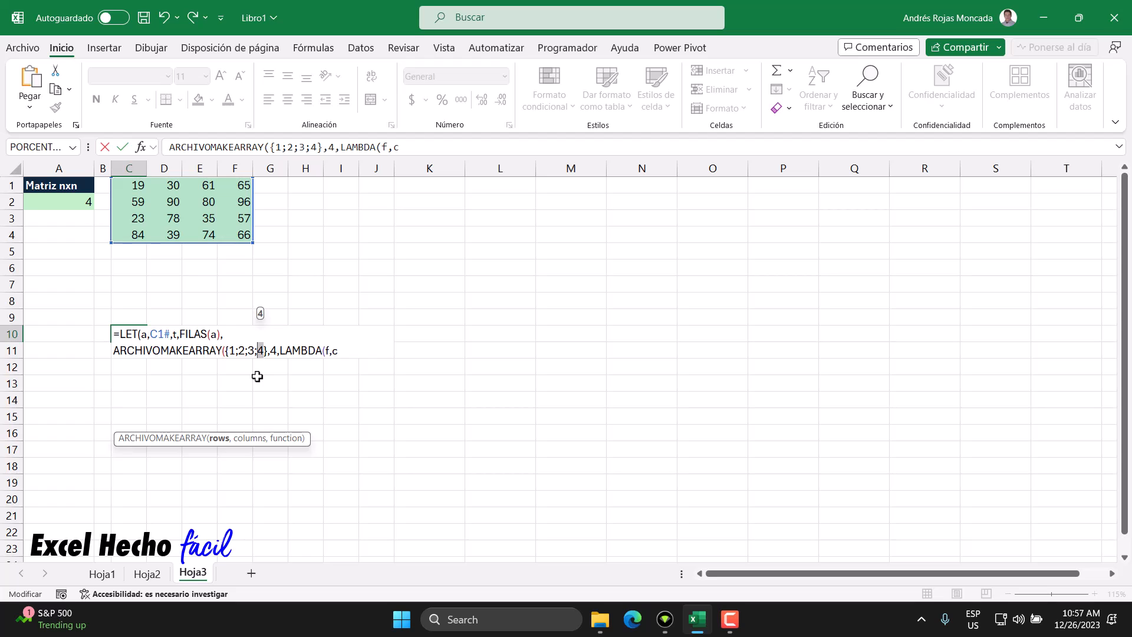
Wrap the columns argument of ARCHIVOMAKEARRAY as SECUENCIA(1,4) and convert that expression to the constant array {1,2,3,4}
click(270, 351)
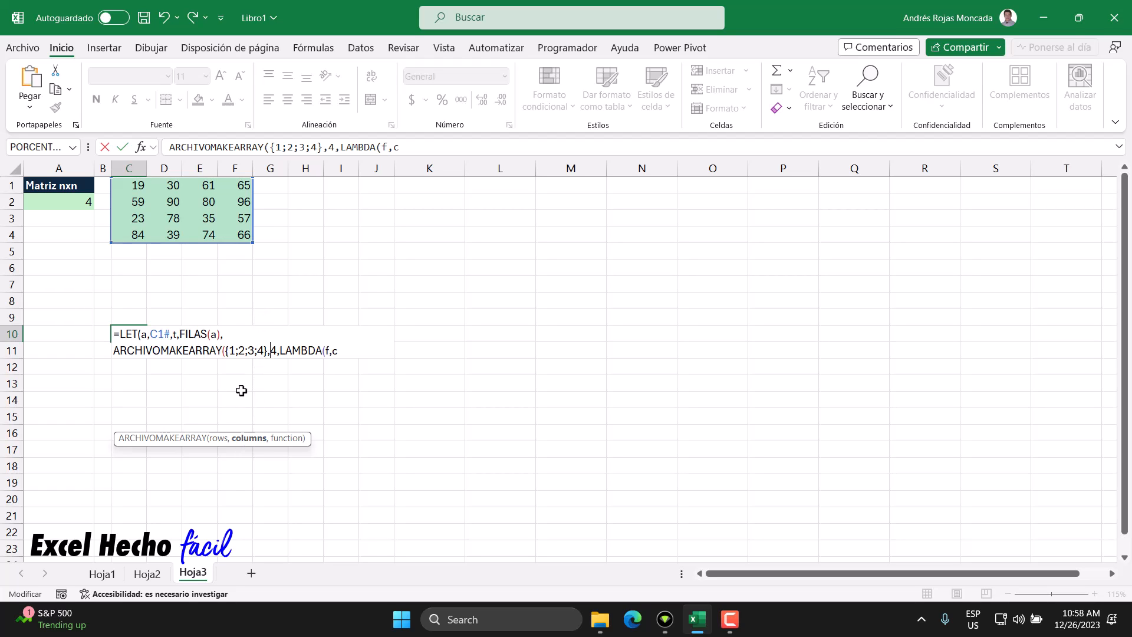
text(secu)
key(Tab)
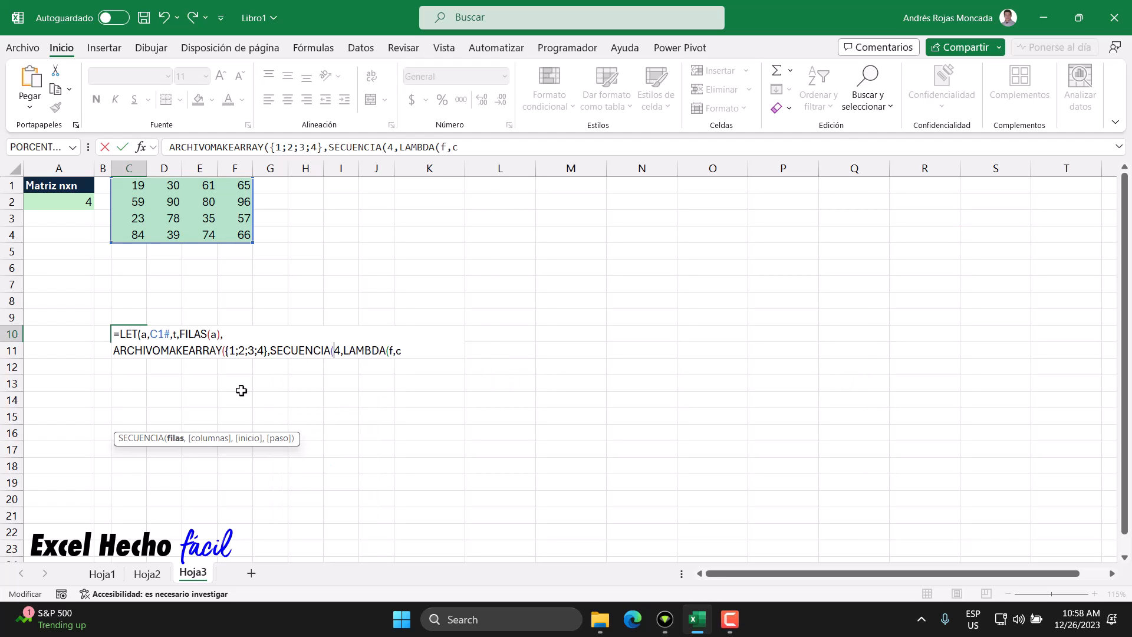
text(1#,t)
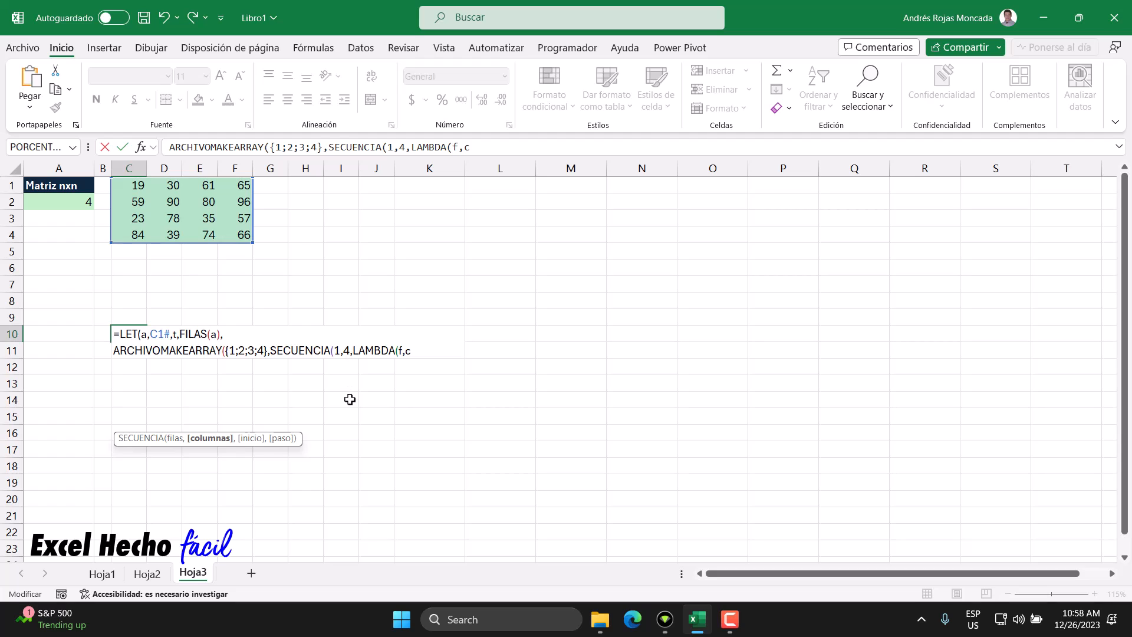
text(,)
click(249, 438)
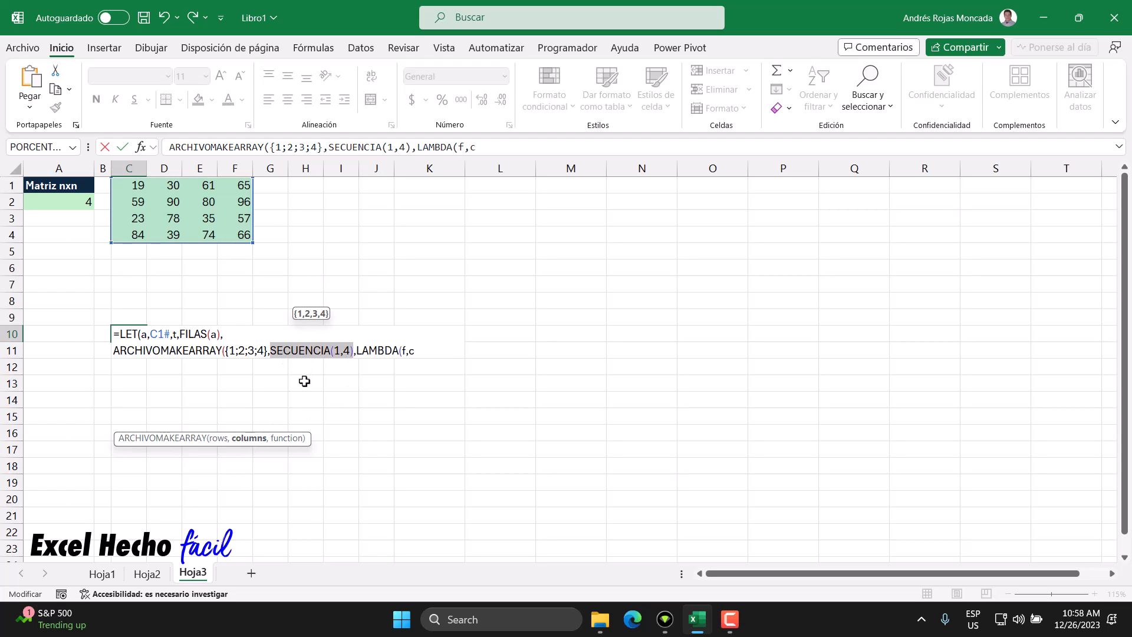
key(F9)
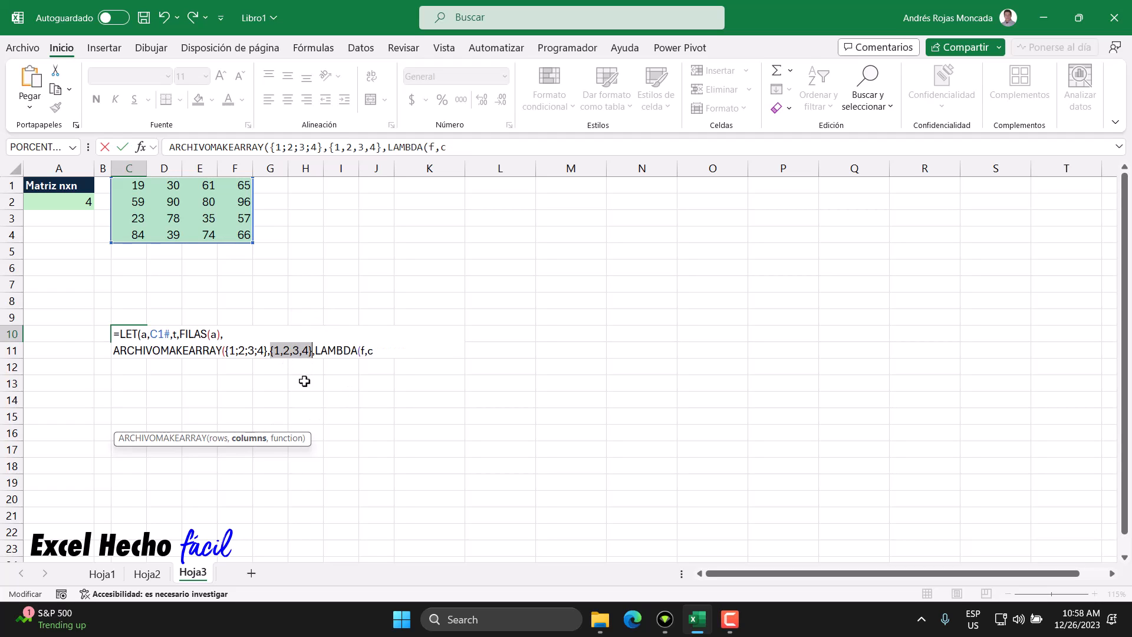
Check each element of the columns array and compare the whole rows and columns arguments of ARCHIVOMAKEARRAY
click(276, 351)
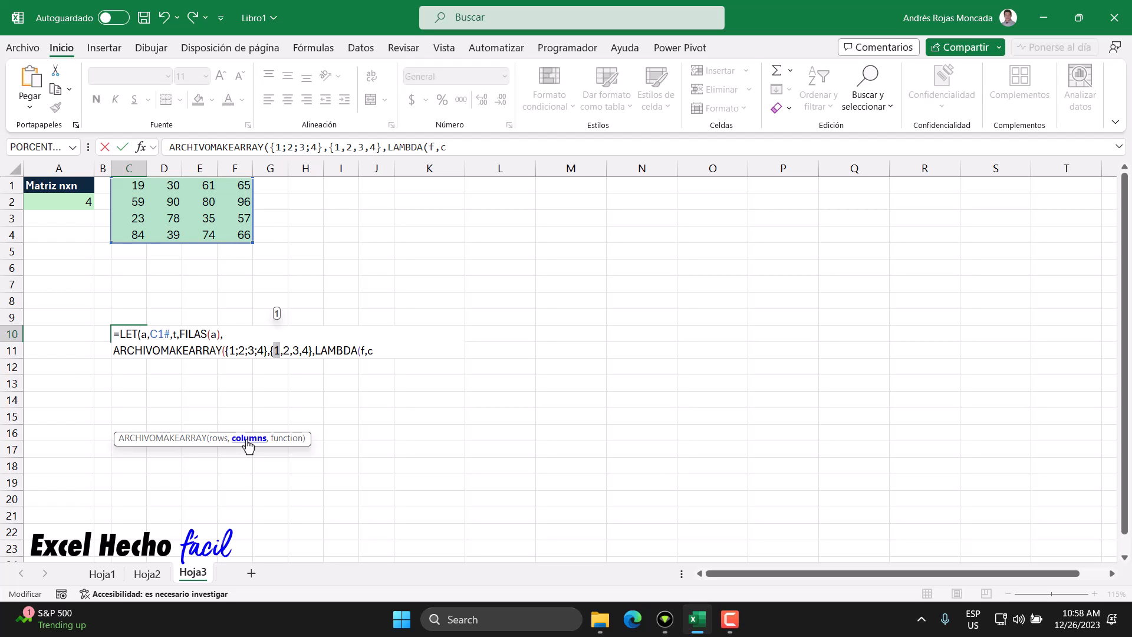
double_click(287, 349)
double_click(294, 350)
double_click(277, 351)
double_click(284, 351)
double_click(293, 351)
double_click(306, 351)
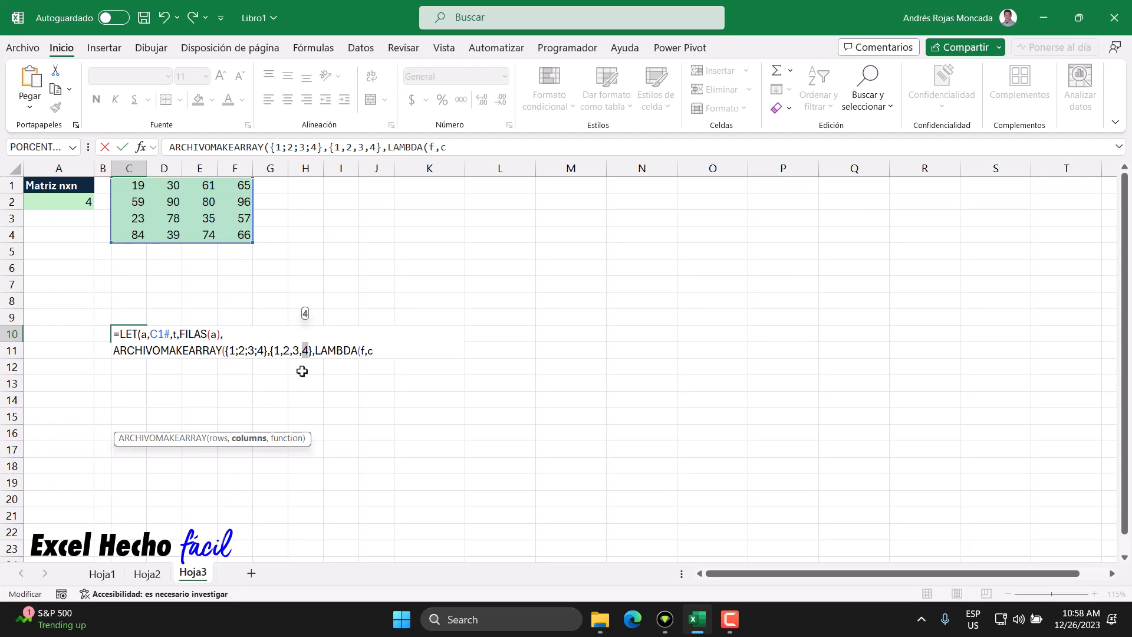
click(219, 438)
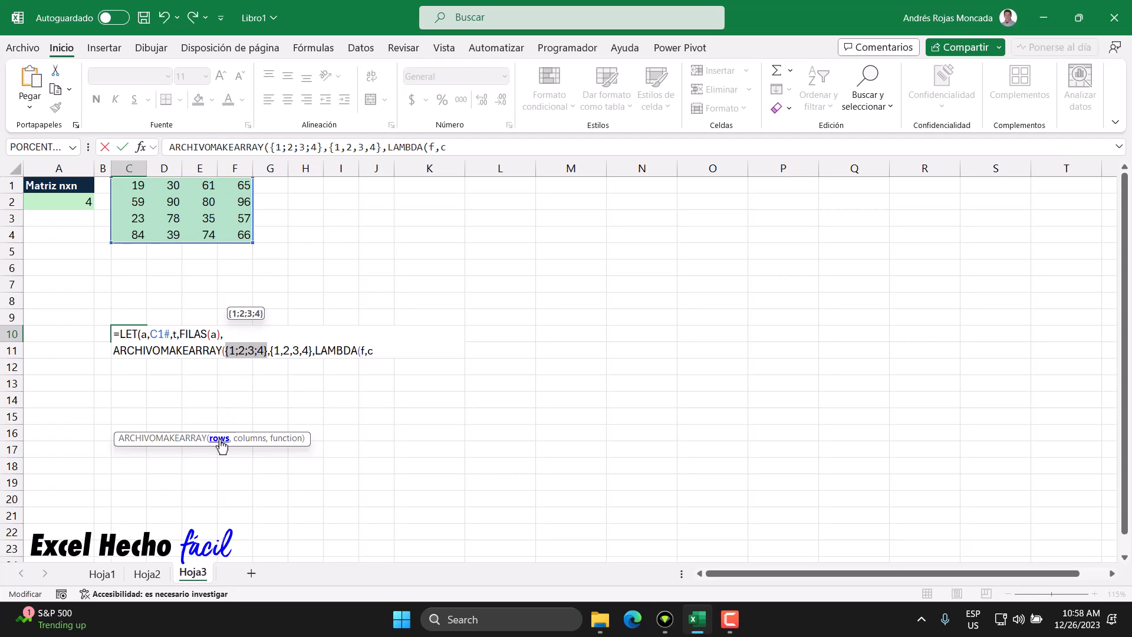
click(248, 439)
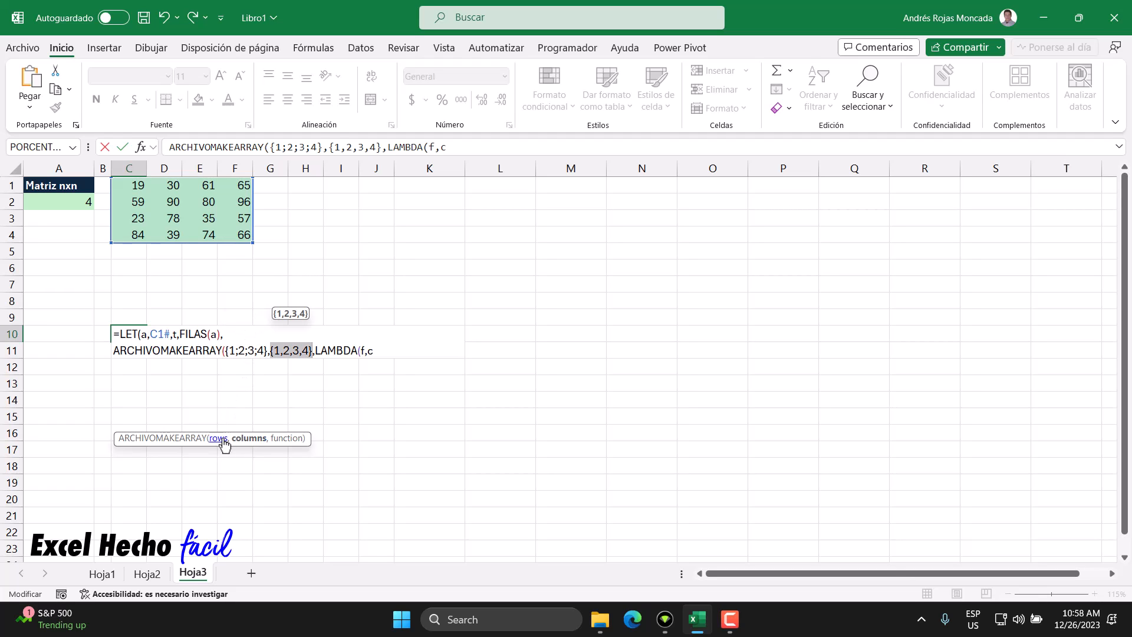
click(219, 439)
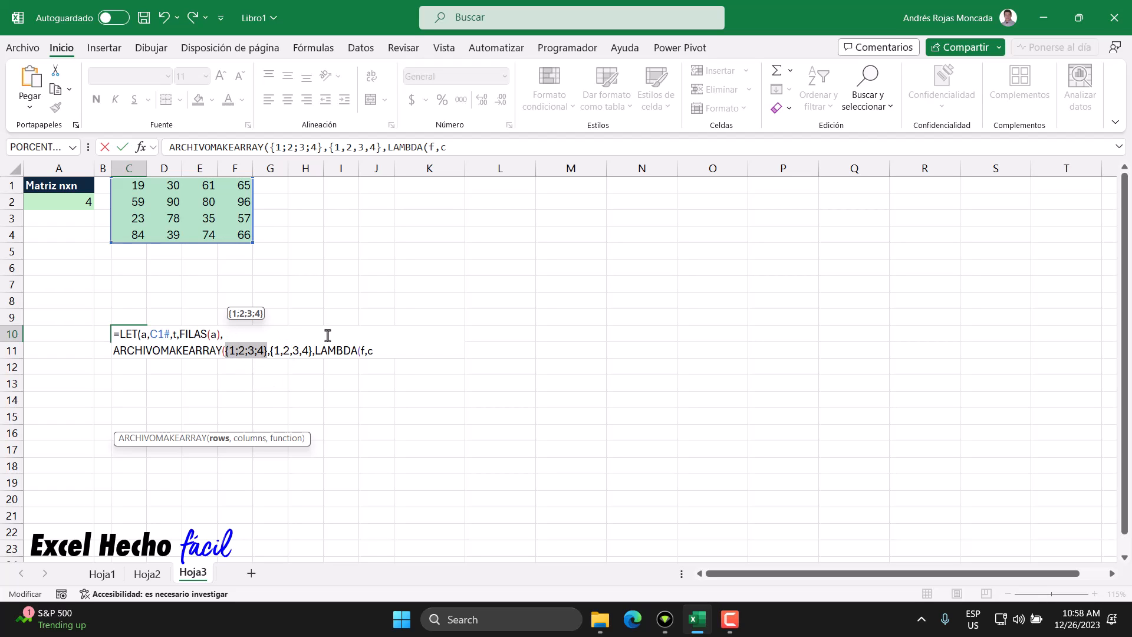
Relate the rows array to LAMBDA parameter f and locate parameter c beside it
click(361, 349)
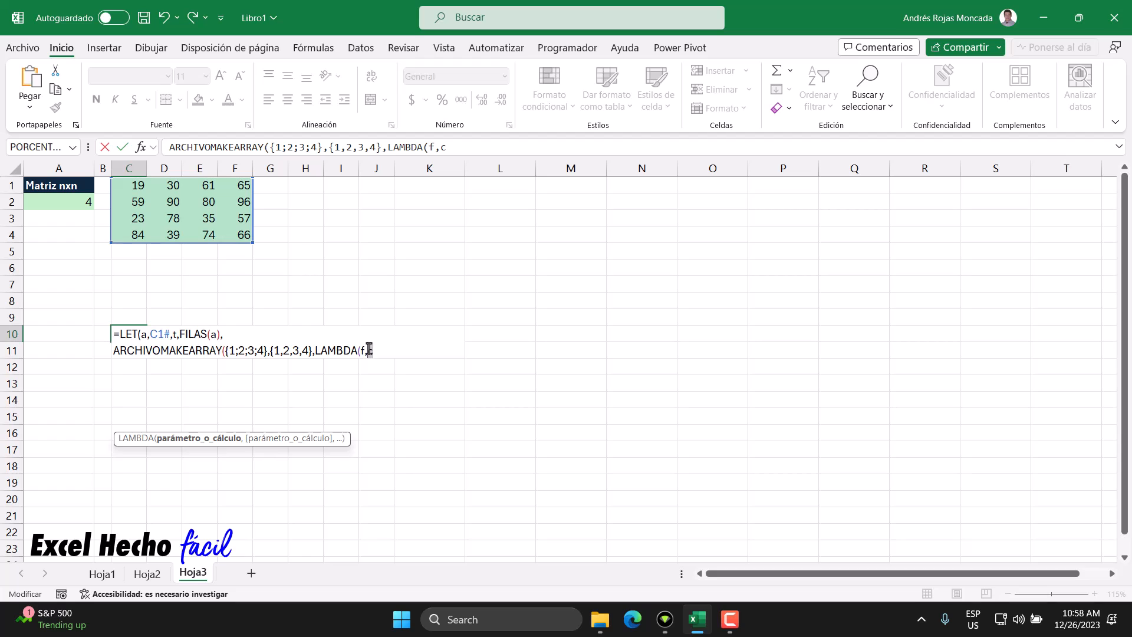
click(226, 350)
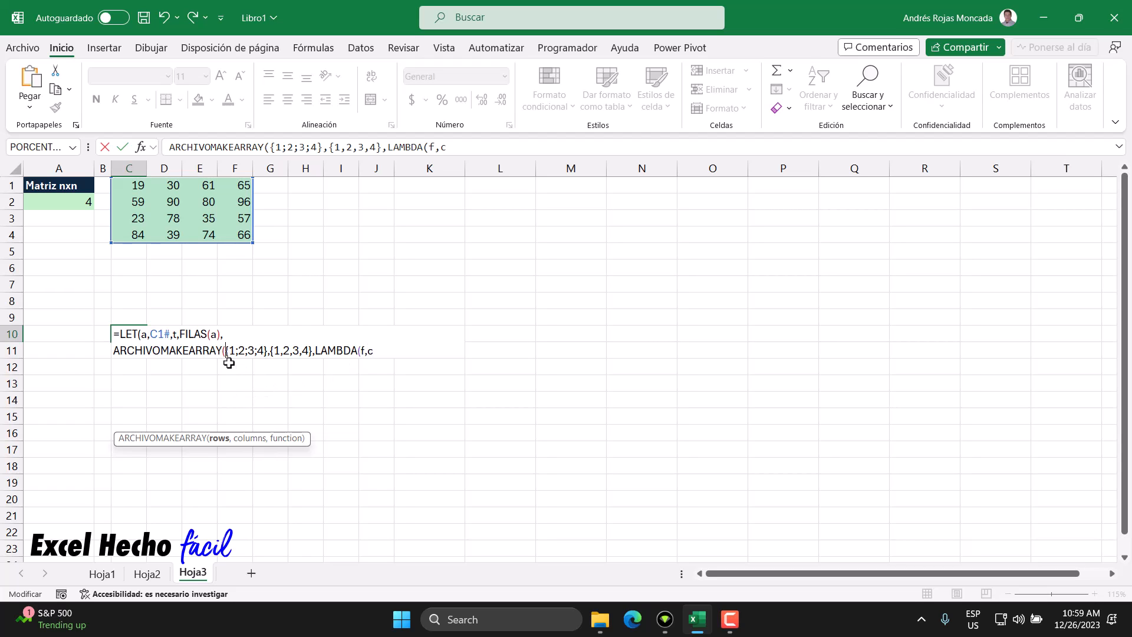
drag(224, 350, 270, 351)
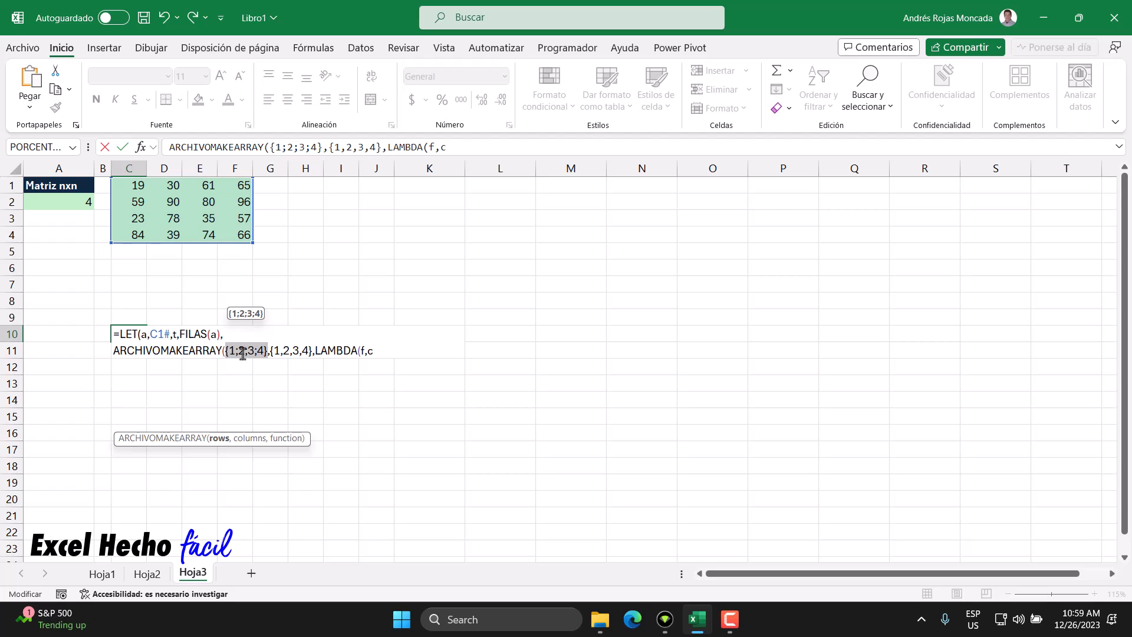
click(362, 351)
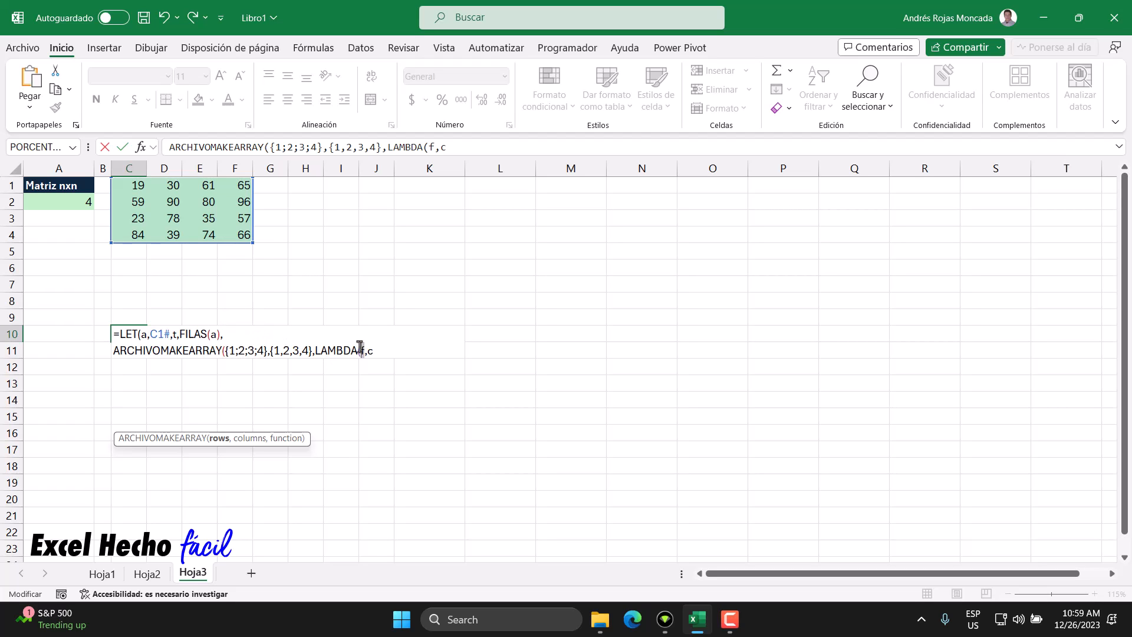
double_click(369, 351)
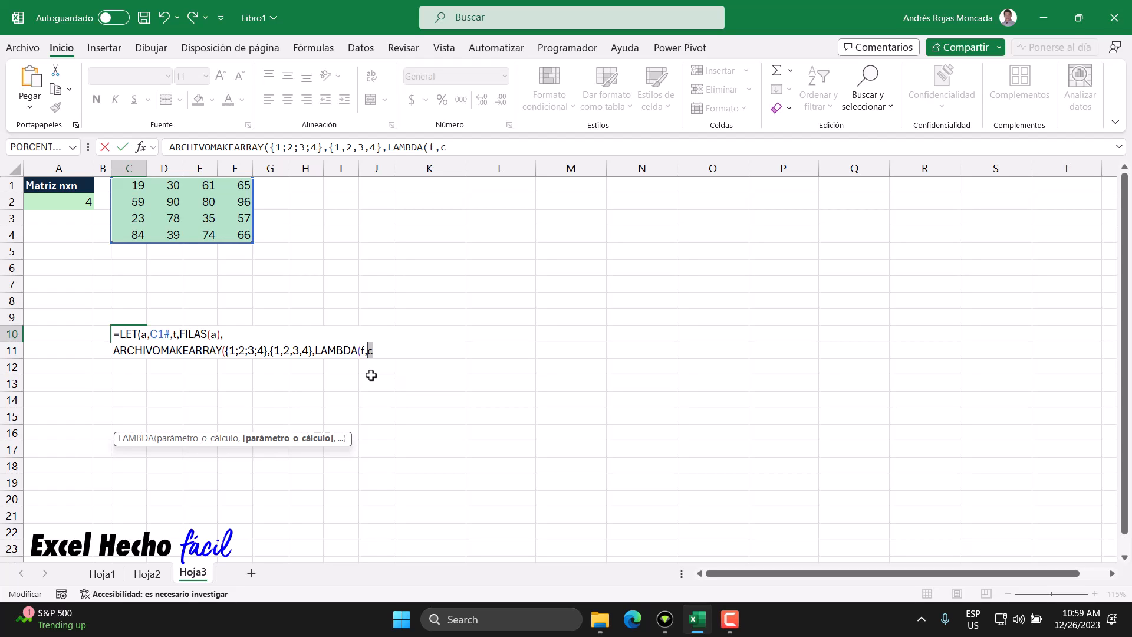
Trace how the first row element, held in f, pairs with each columns element passed to c
double_click(231, 351)
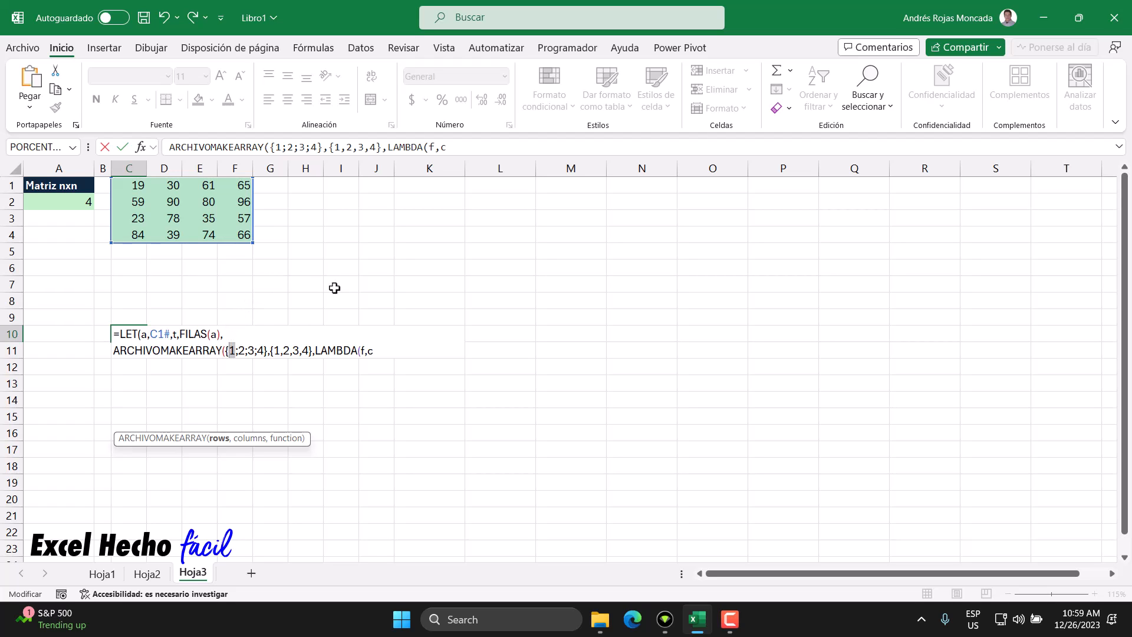
double_click(362, 350)
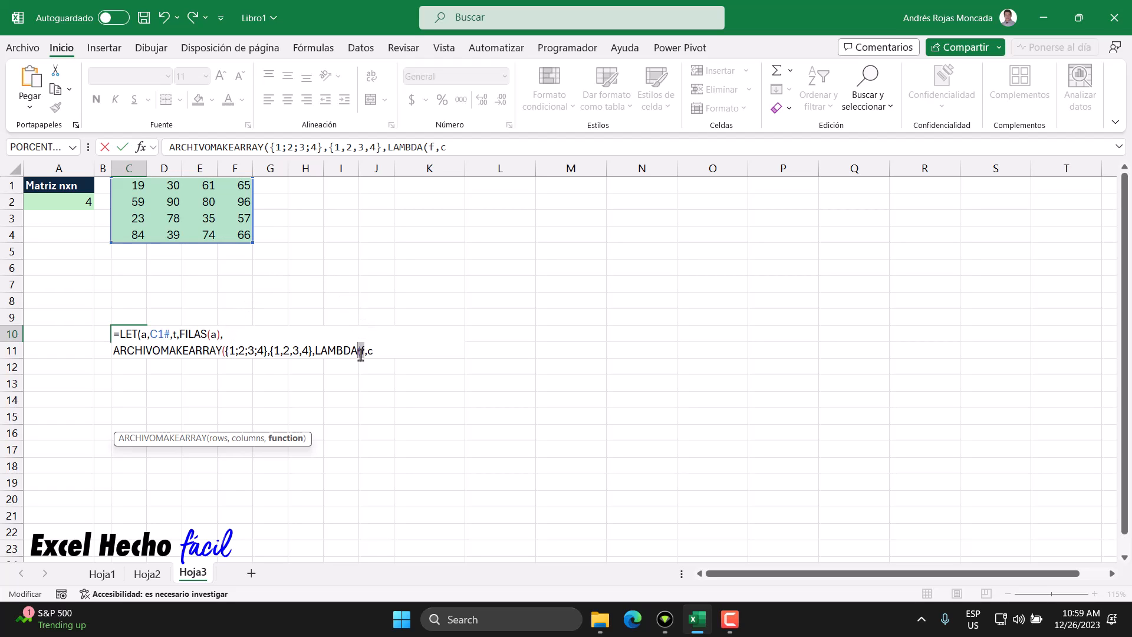
click(361, 350)
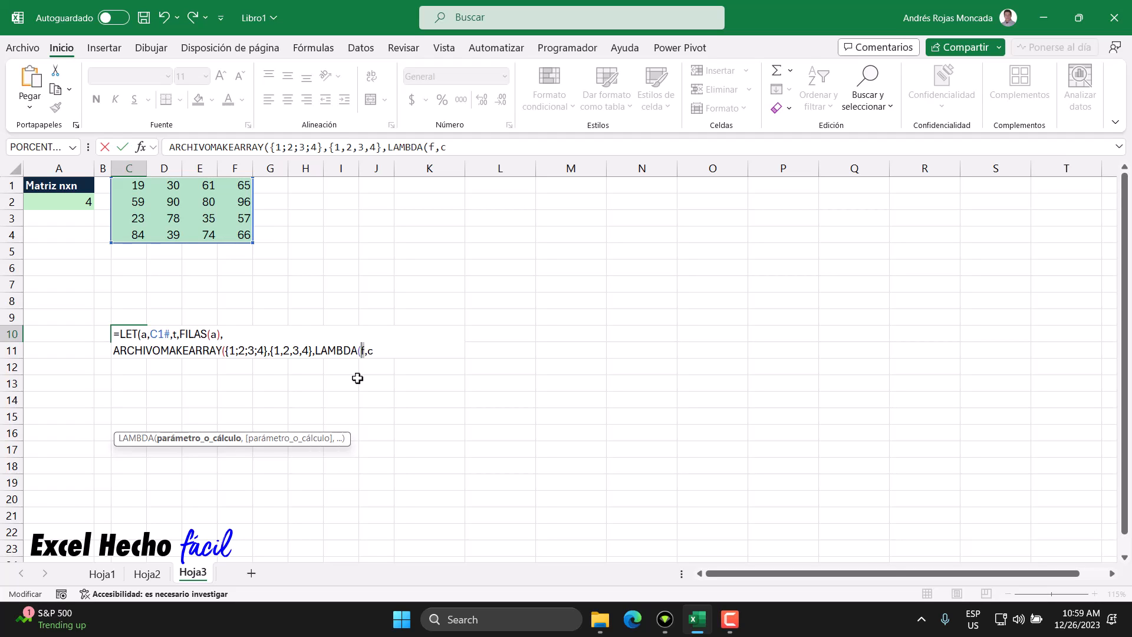
double_click(278, 350)
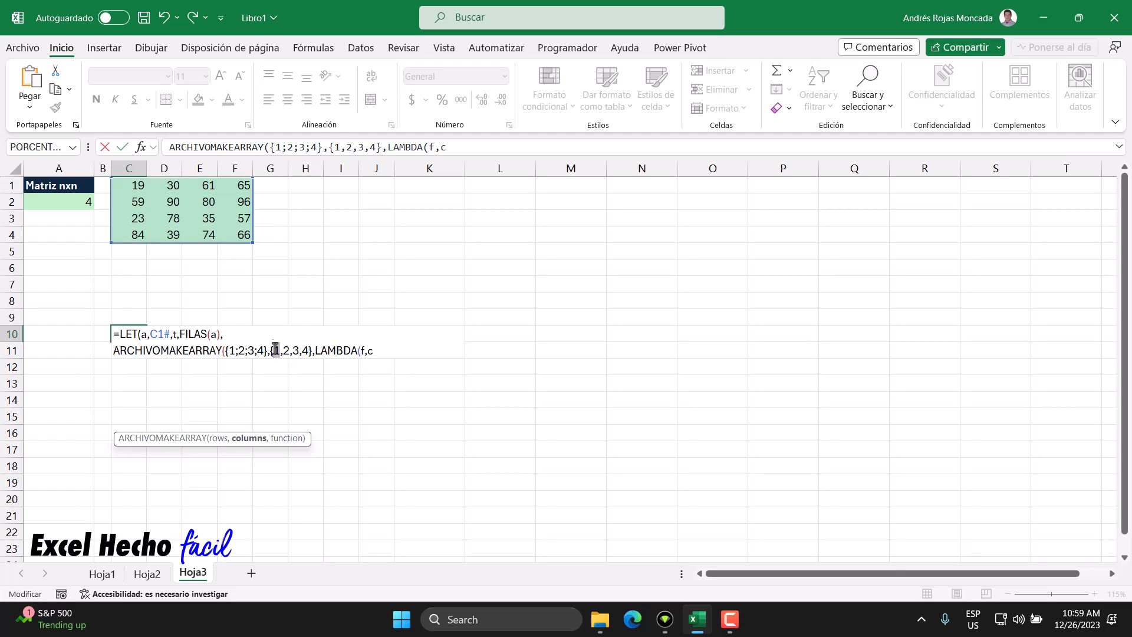
double_click(372, 350)
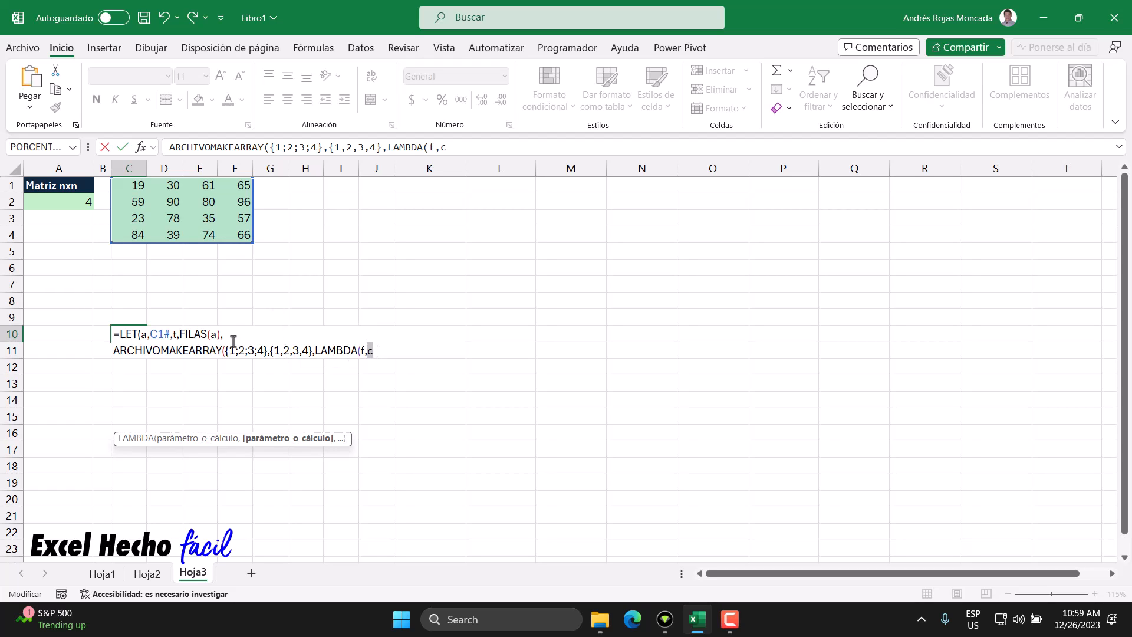
double_click(284, 350)
double_click(371, 350)
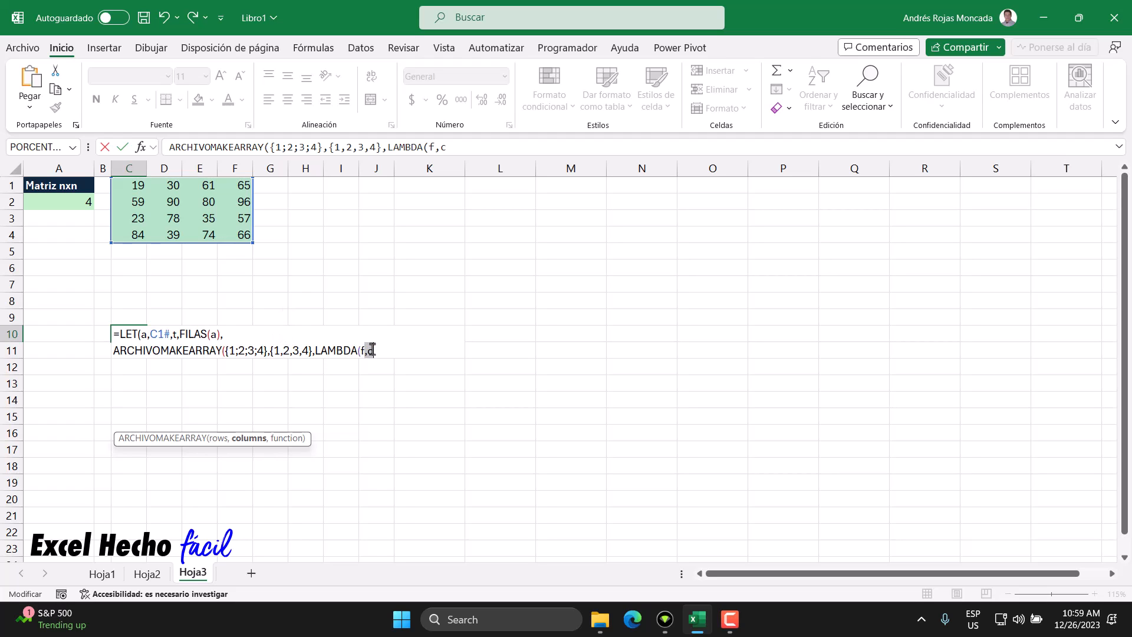
click(302, 352)
double_click(306, 350)
double_click(371, 350)
double_click(362, 350)
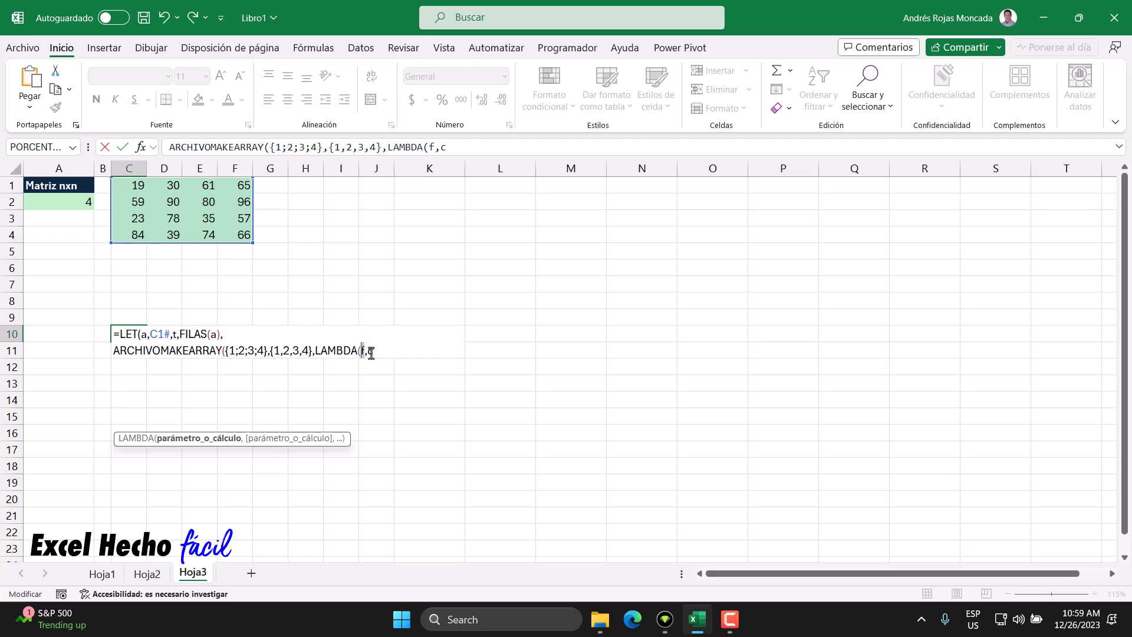
double_click(372, 350)
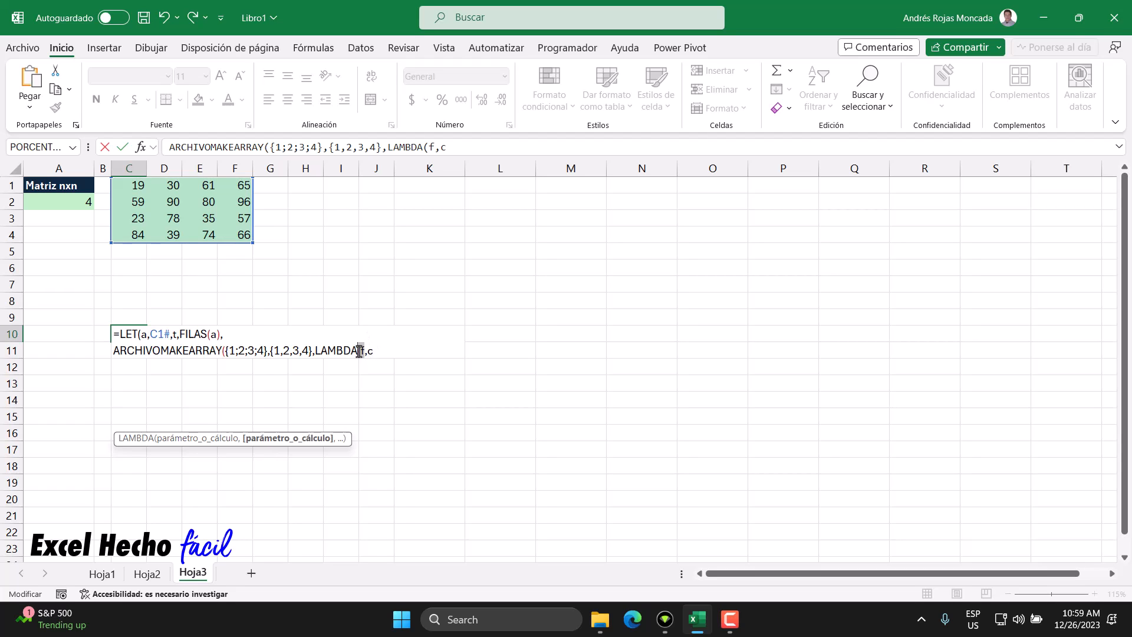
Trace how f and c take their values from the second through the last element of the rows array
double_click(241, 350)
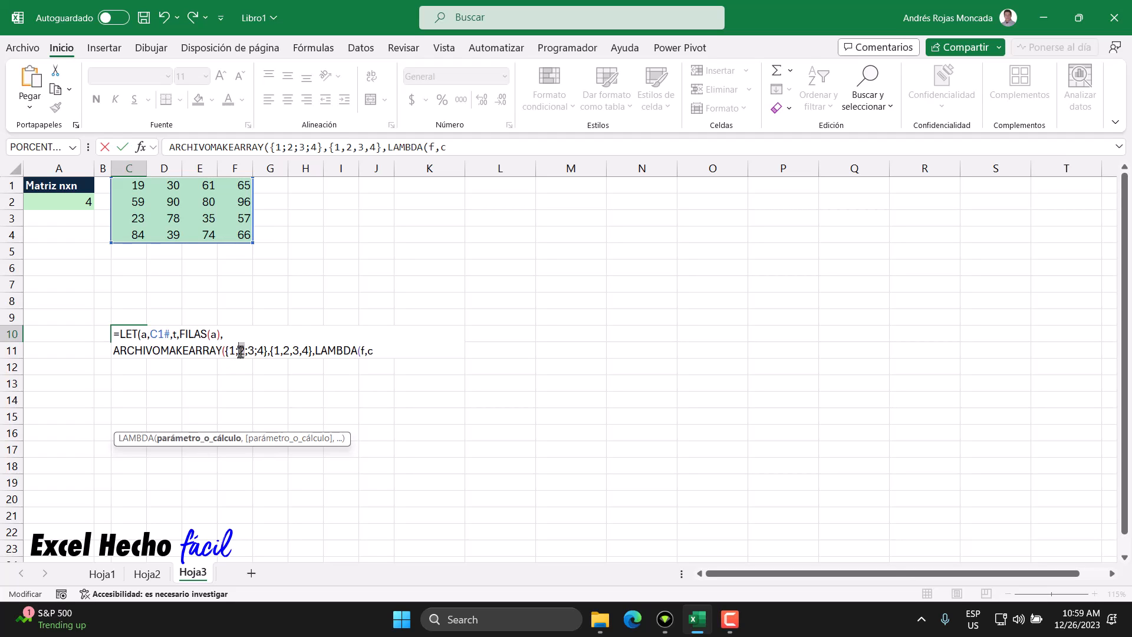
double_click(360, 349)
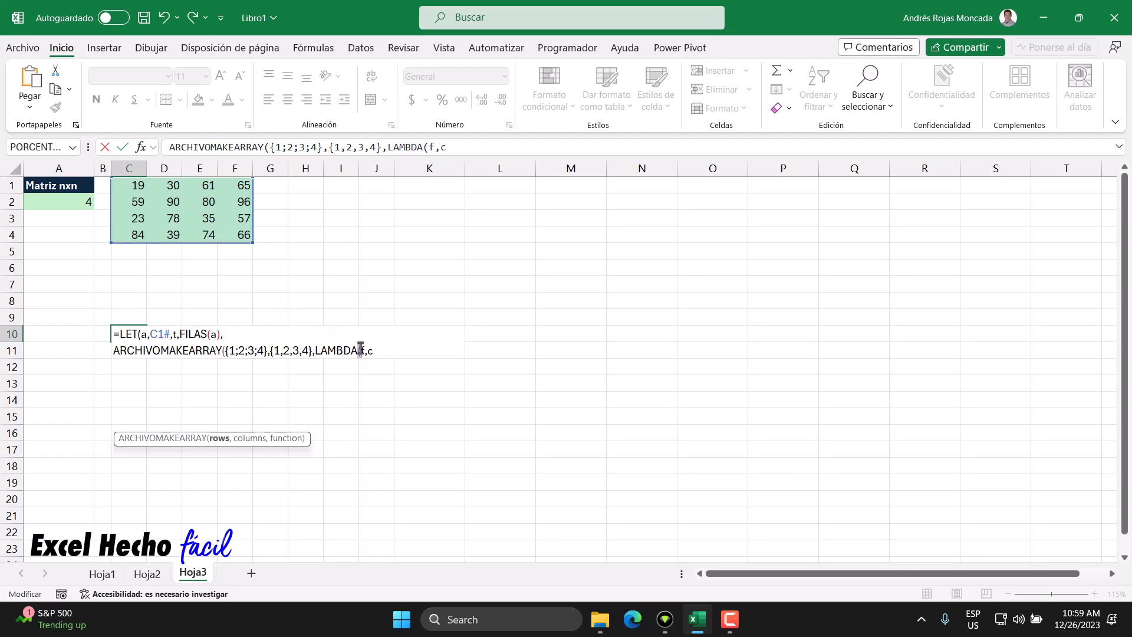
drag(363, 348, 363, 350)
double_click(370, 350)
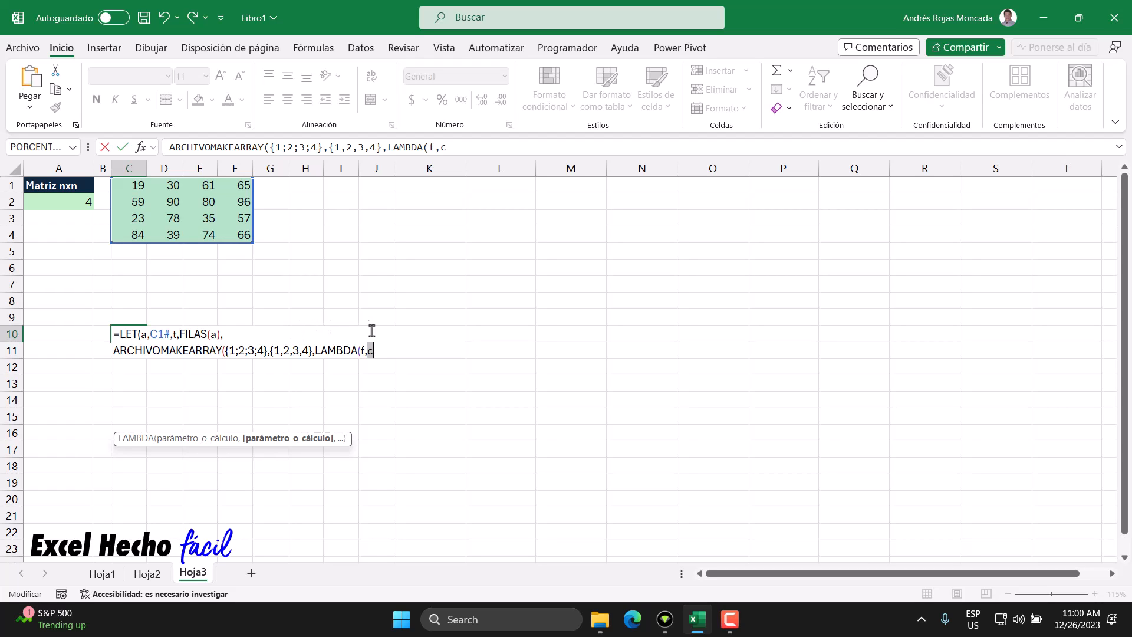
click(362, 351)
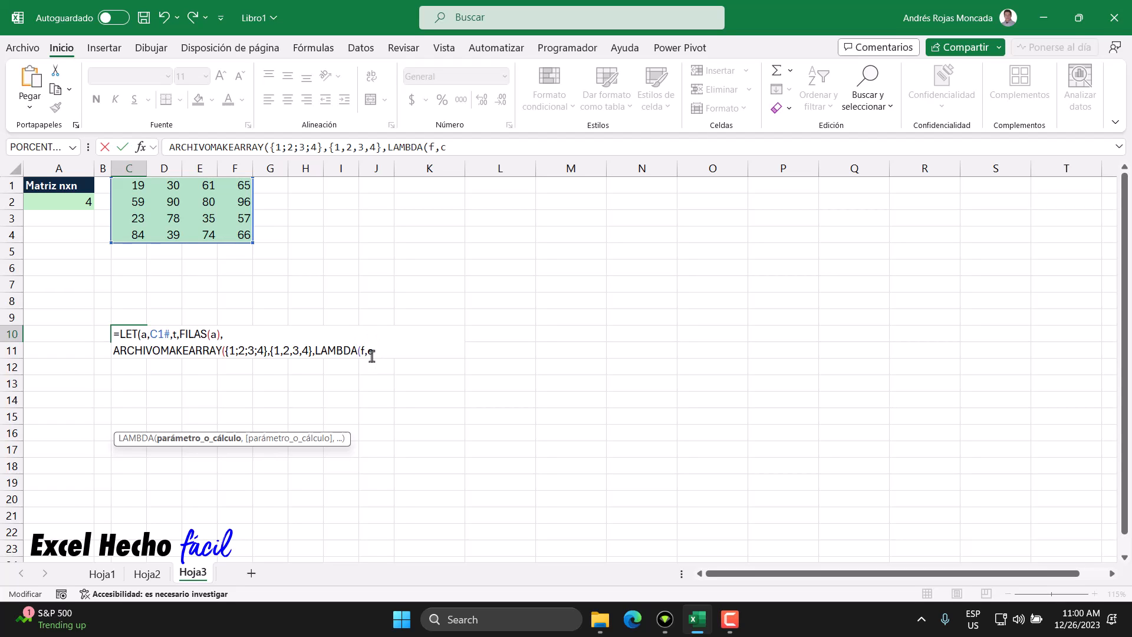
click(369, 352)
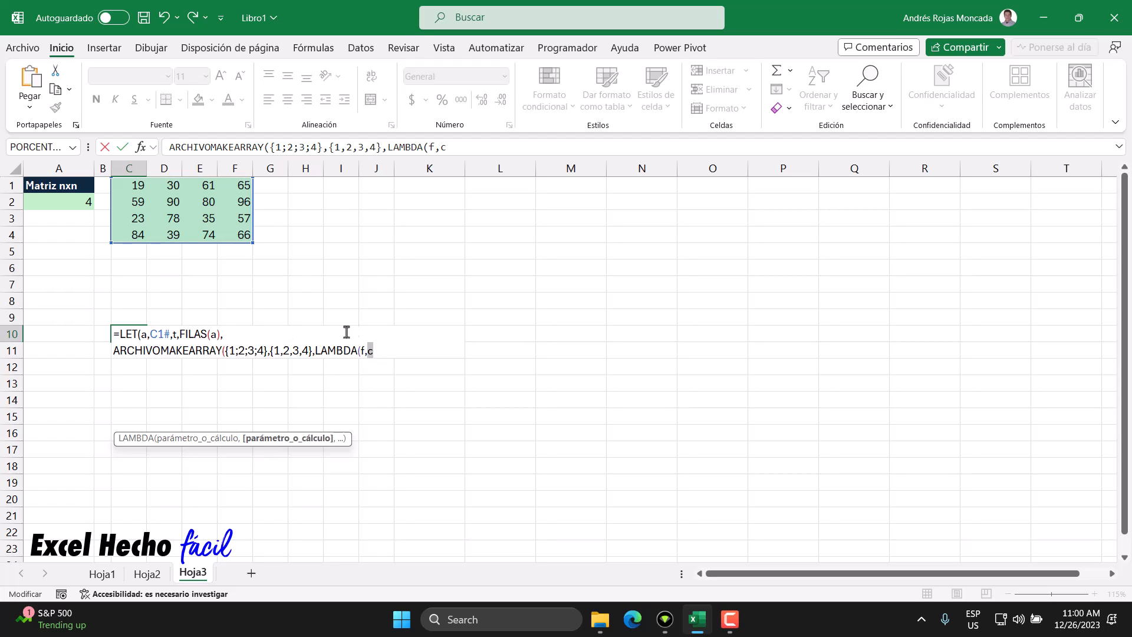
double_click(260, 352)
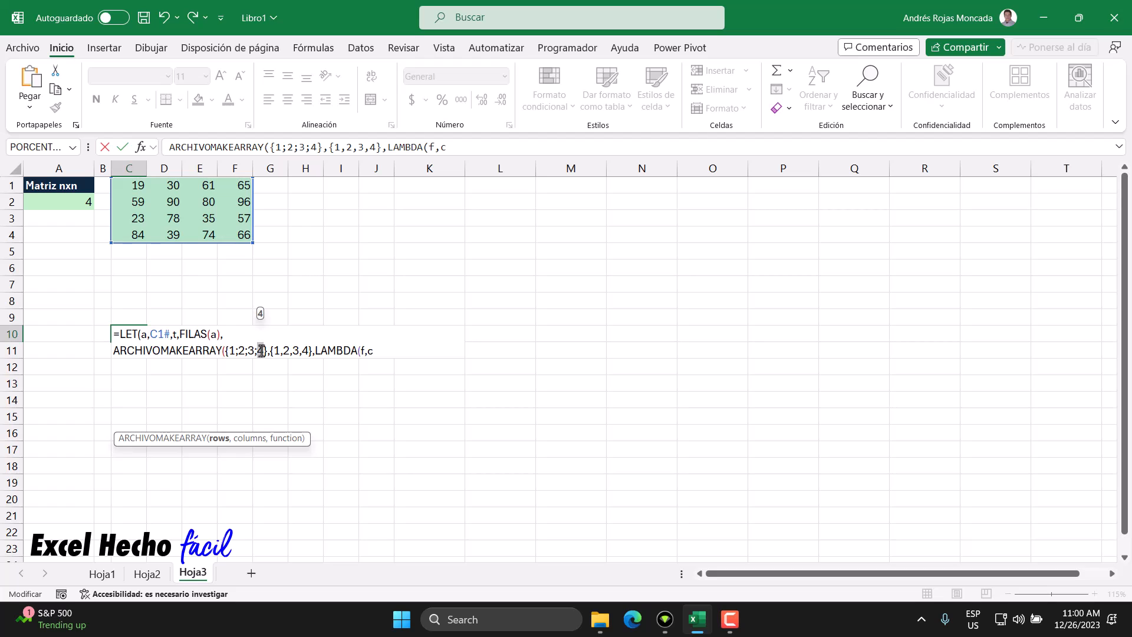
click(377, 352)
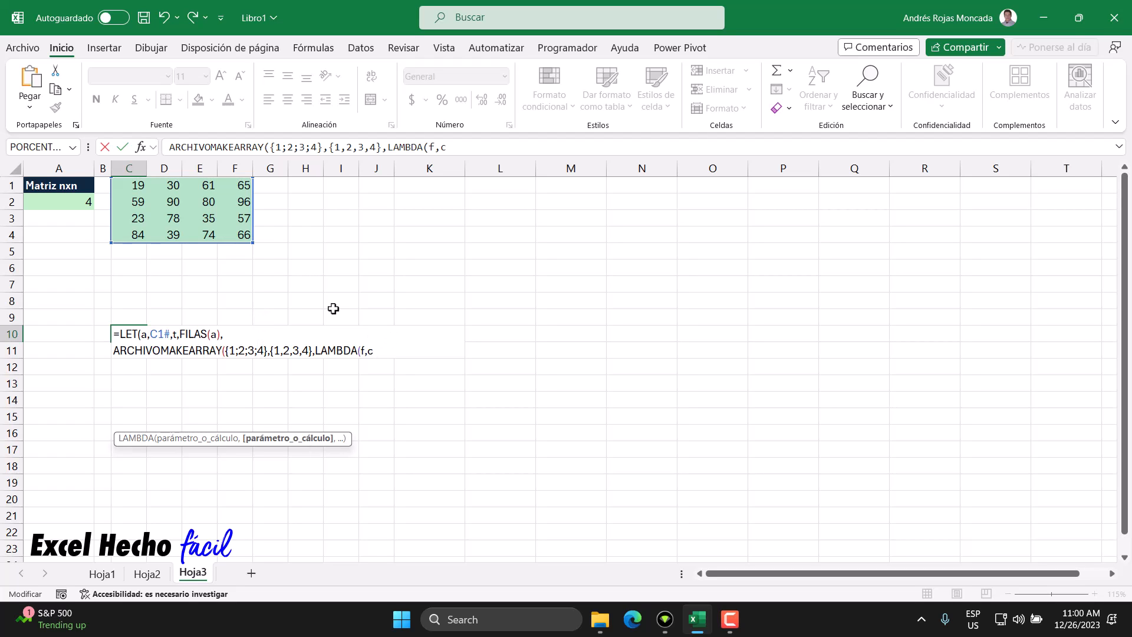
Replace the rows array of ARCHIVOMAKEARRAY with the variable t and review its FILAS(a) definition in LET
click(226, 352)
click(219, 437)
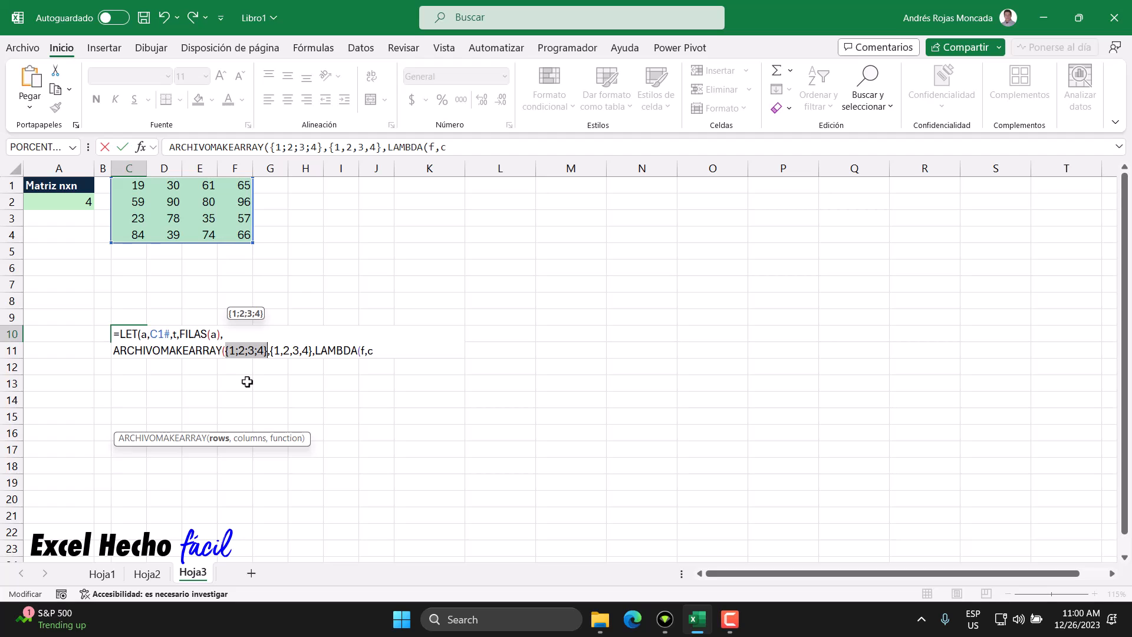
text(4)
click(217, 438)
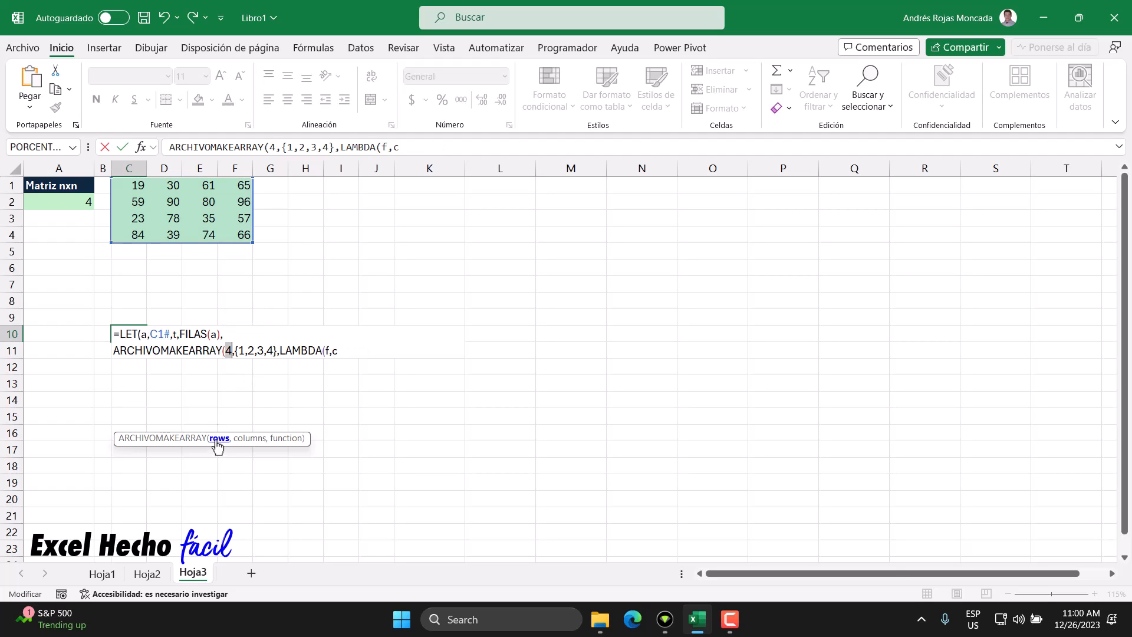
text(t)
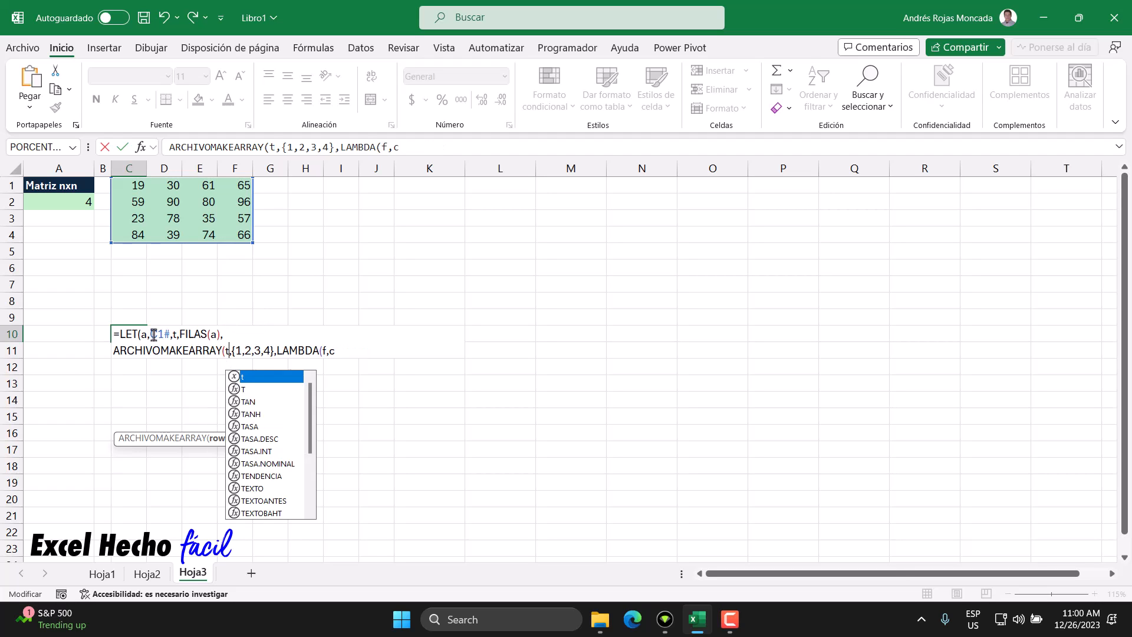
click(173, 340)
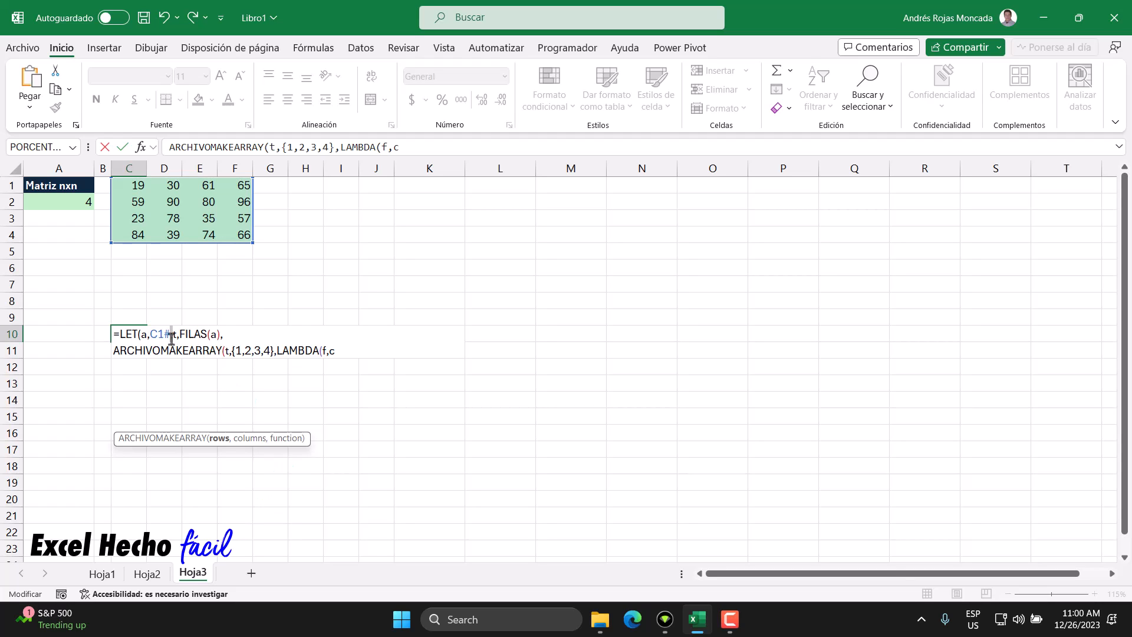
drag(178, 333, 222, 334)
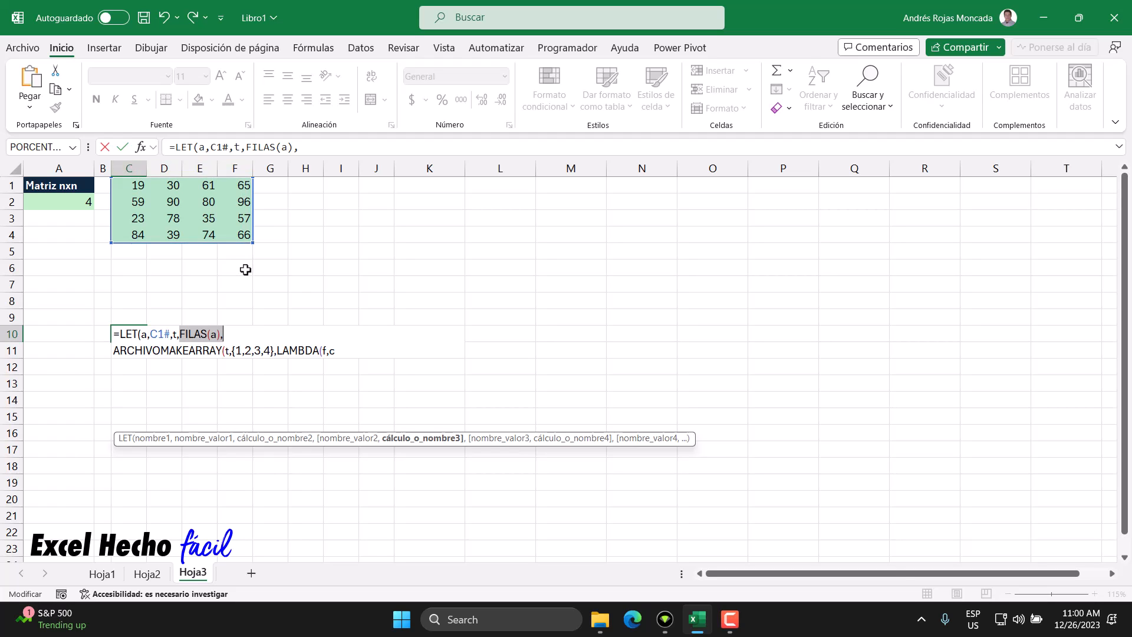
Replace the columns array of ARCHIVOMAKEARRAY with the variable t and compare it with the rows argument
click(268, 351)
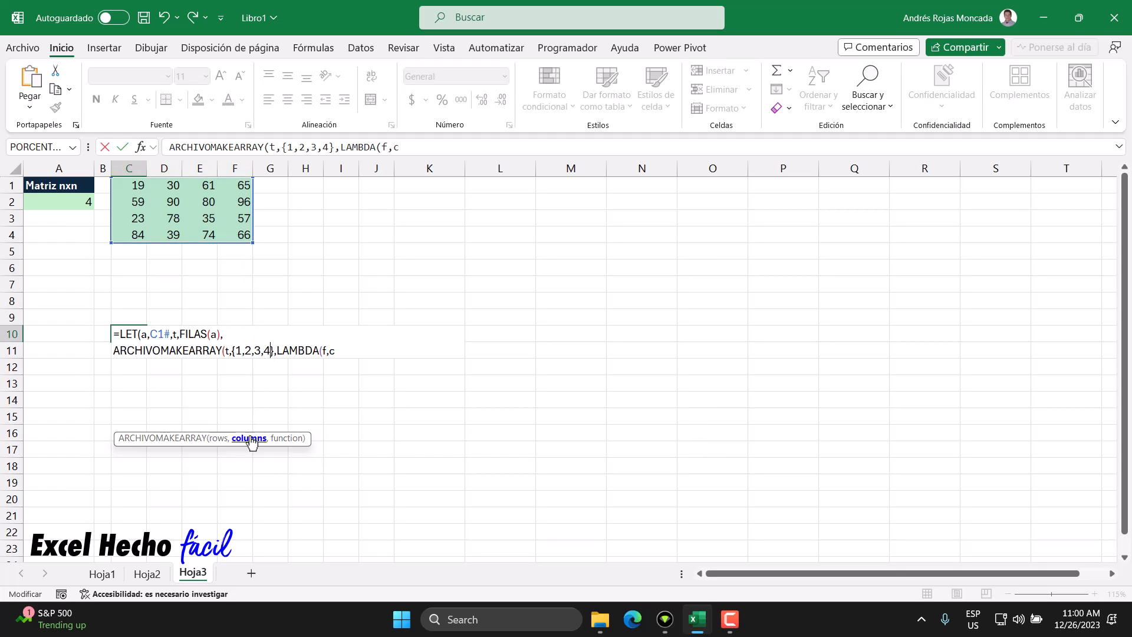
click(250, 440)
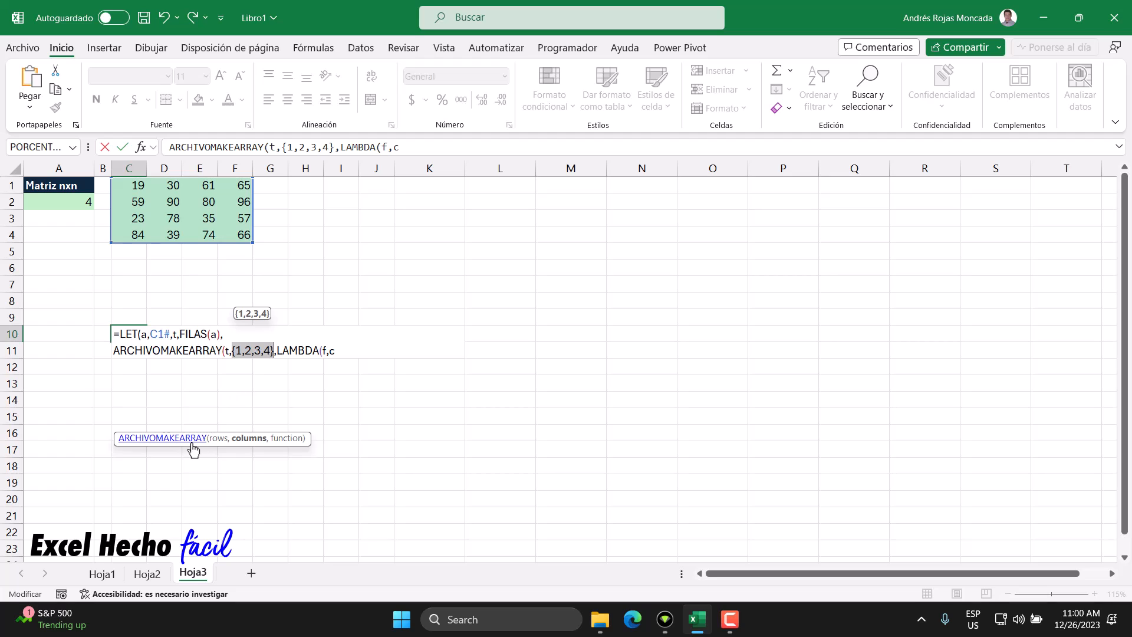
text(4)
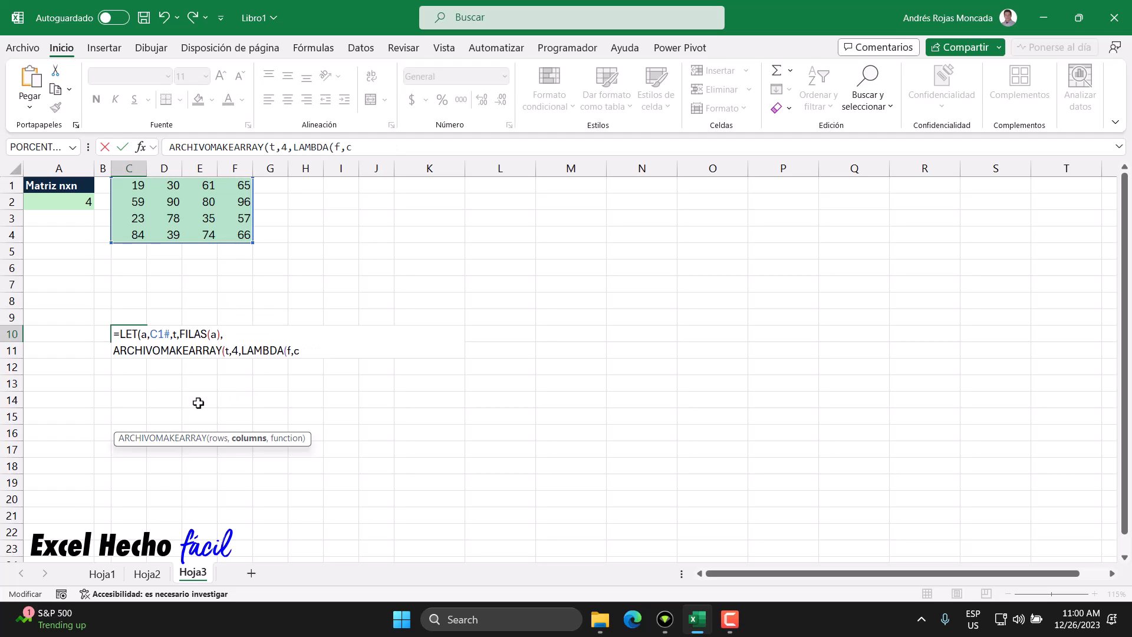
click(247, 441)
text(t)
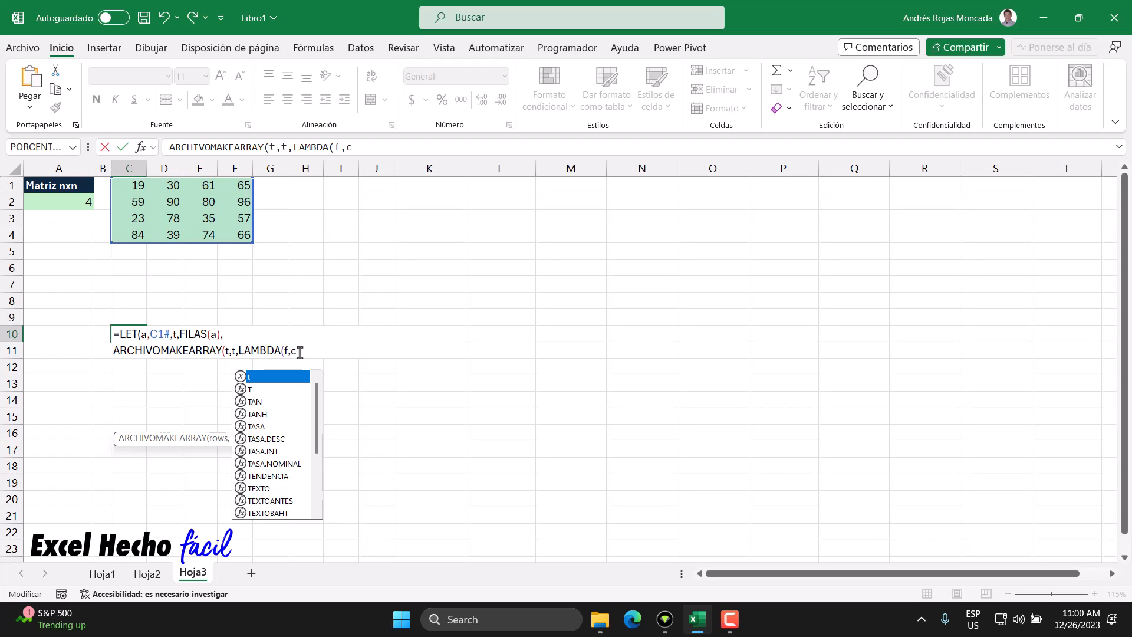
double_click(227, 351)
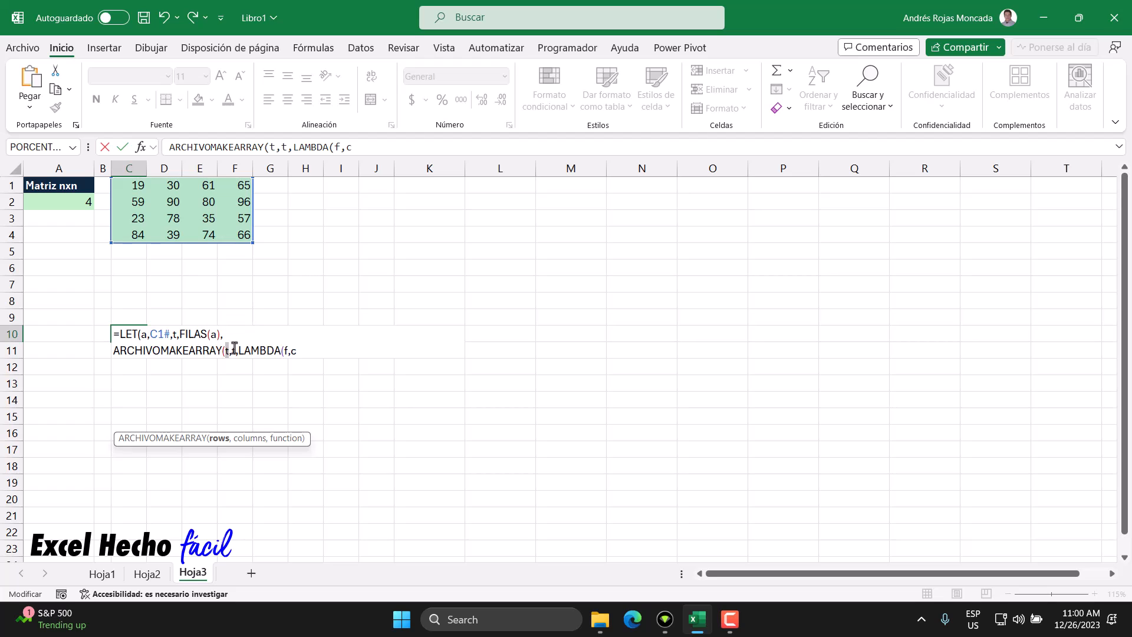
double_click(234, 350)
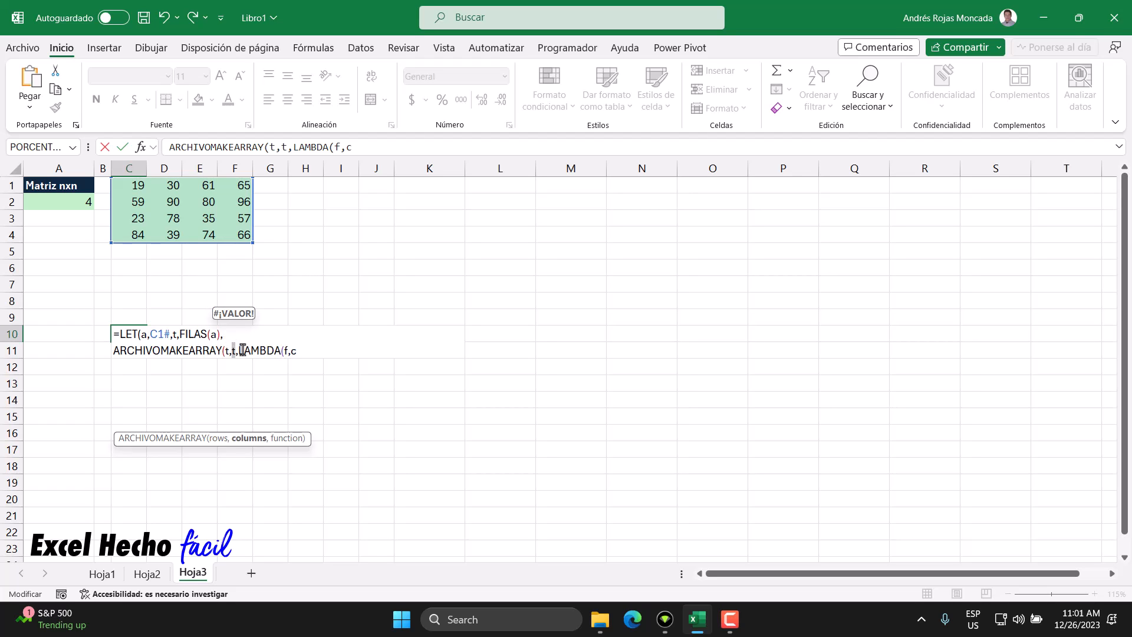
Complete the LAMBDA with the calculation f&"-"&c, close the ARCHIVOMAKEARRAY and LET functions, and enter the formula
double_click(286, 351)
double_click(294, 351)
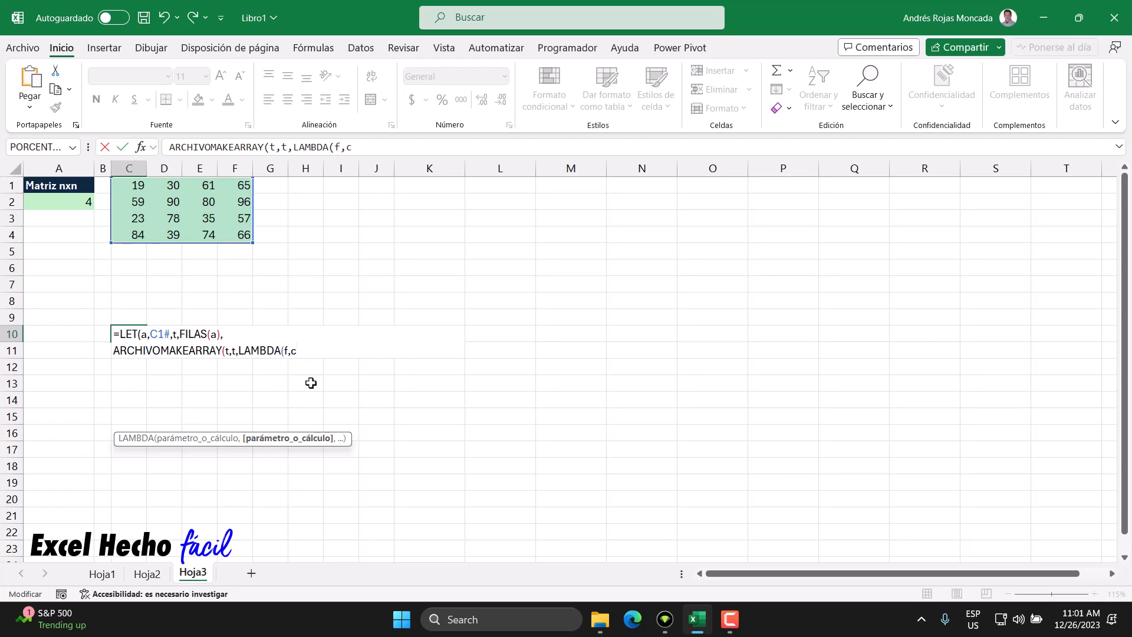
text(,)
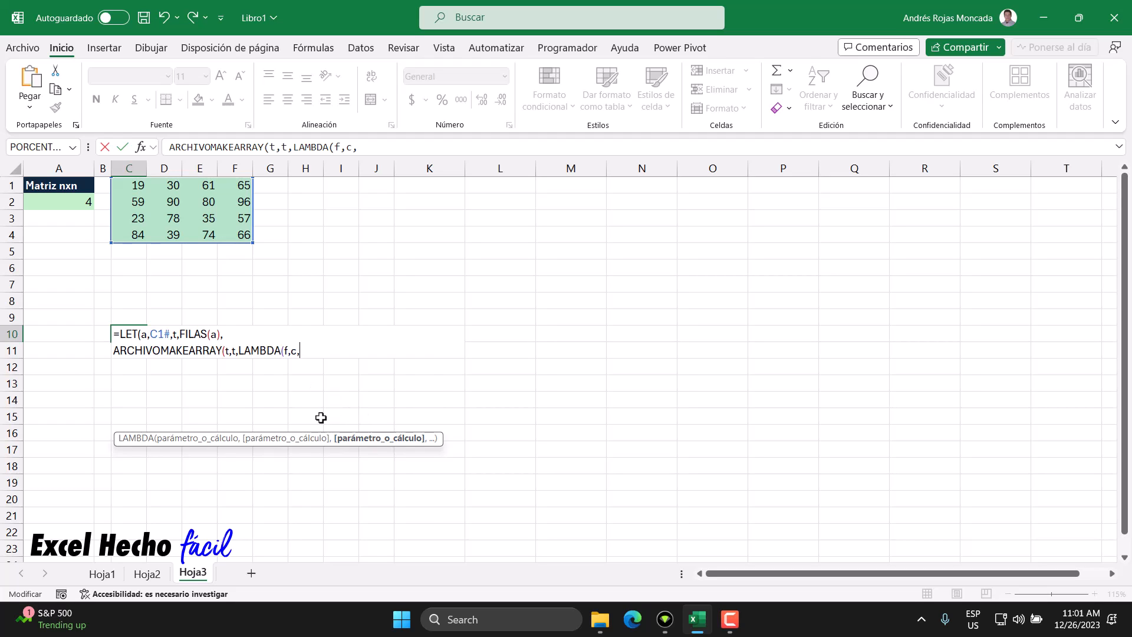
text(f&"-"&c)
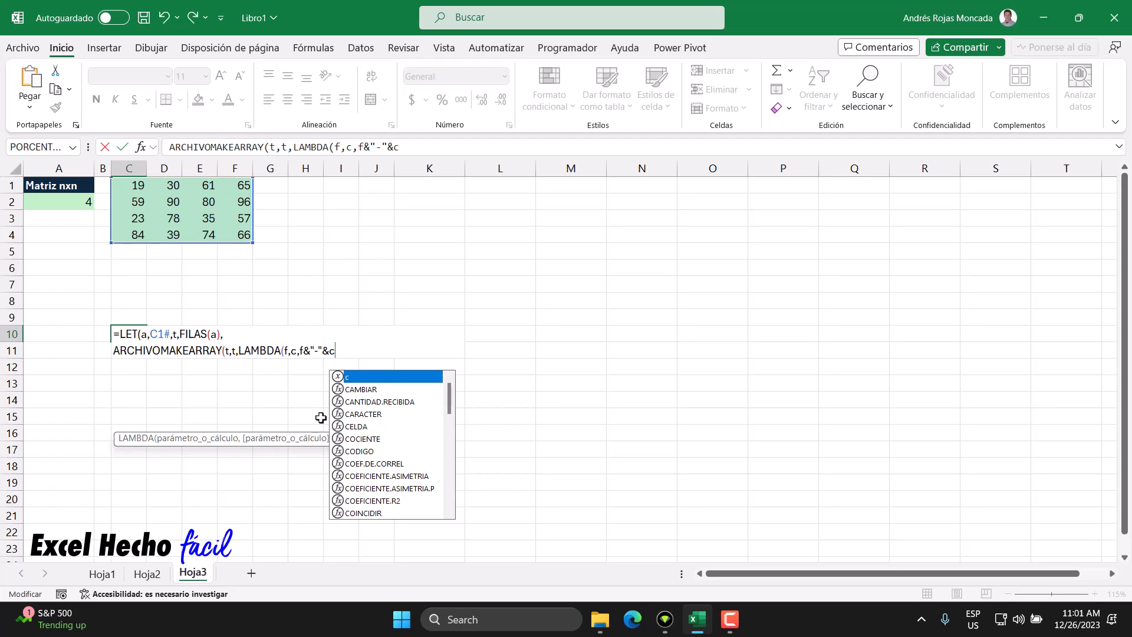
key(Escape)
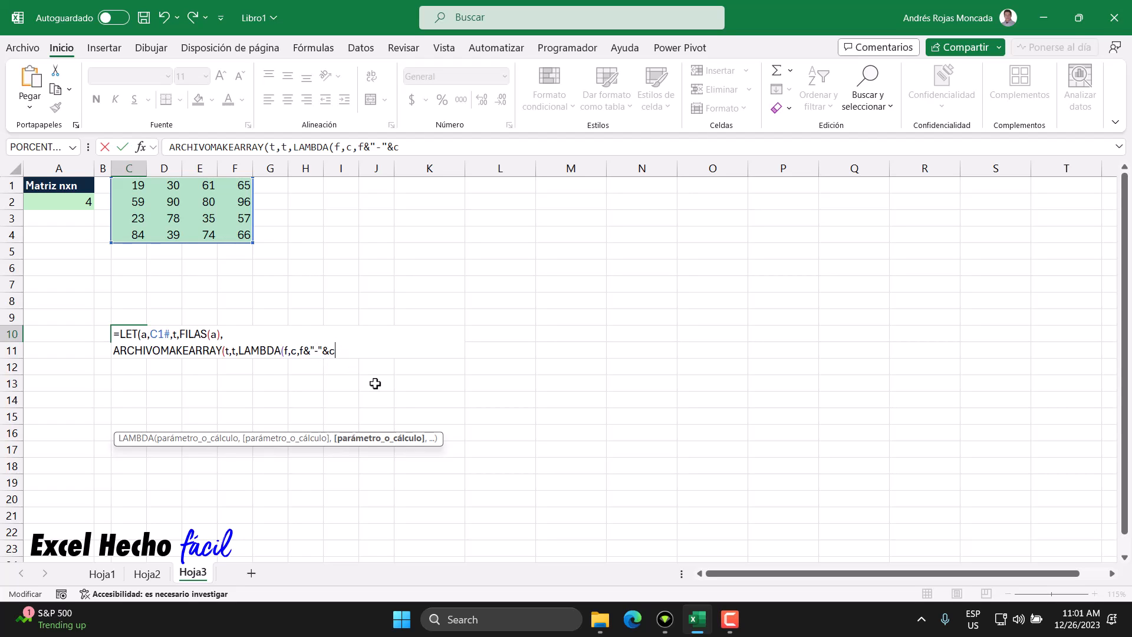
text())
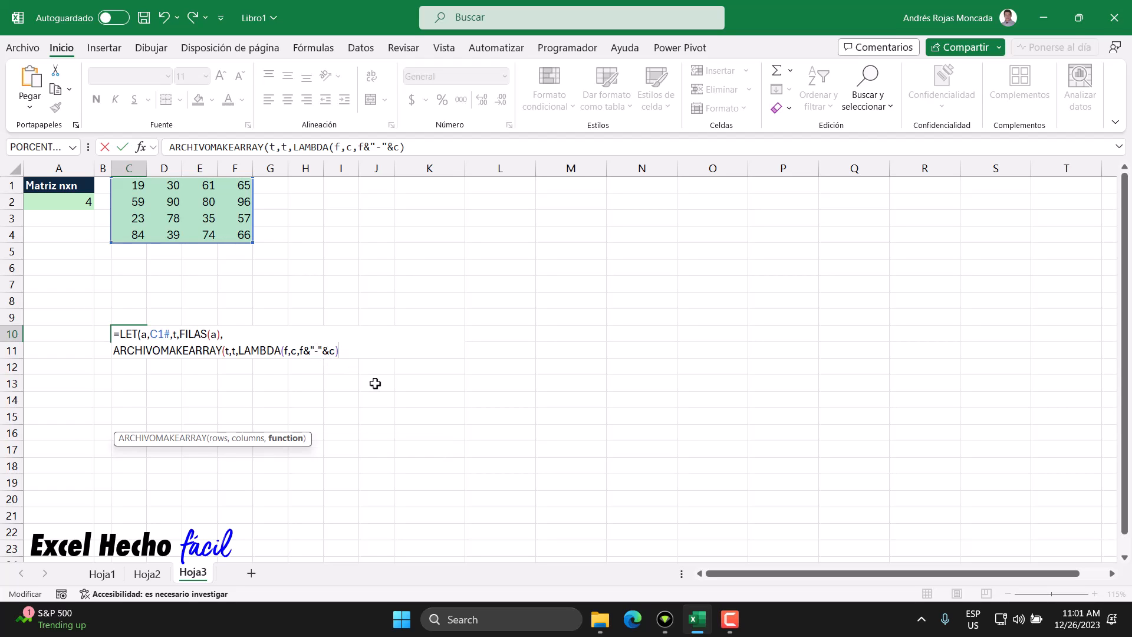
text())
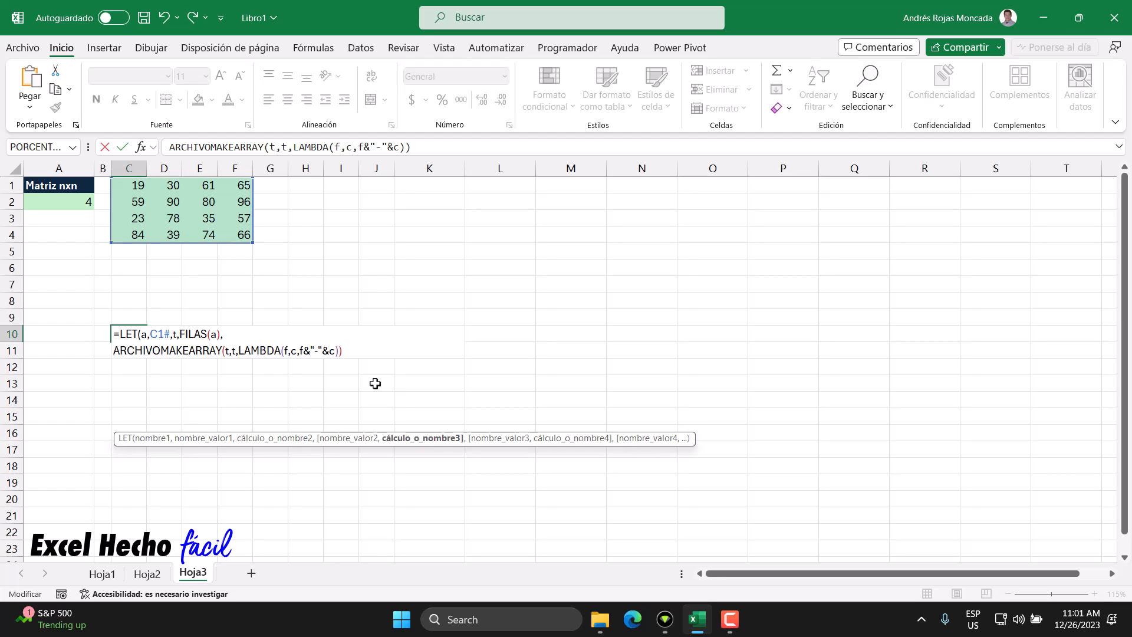
text())
key(Return)
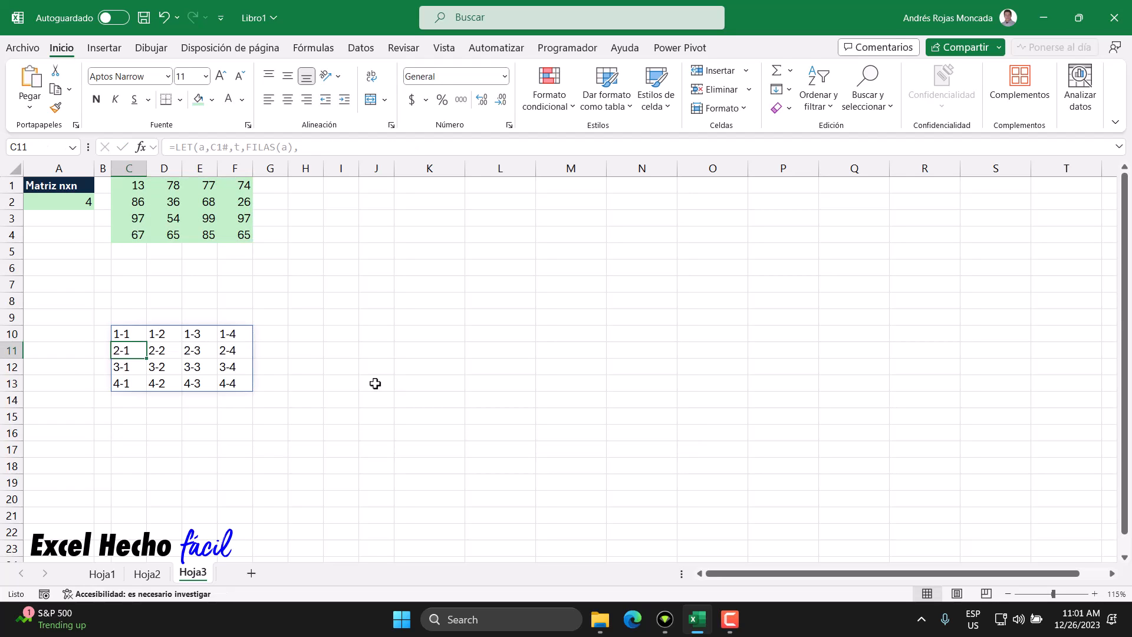
Examine the whole generated array in C10:F13, going through its row and column indices one row at a time
drag(124, 332, 233, 385)
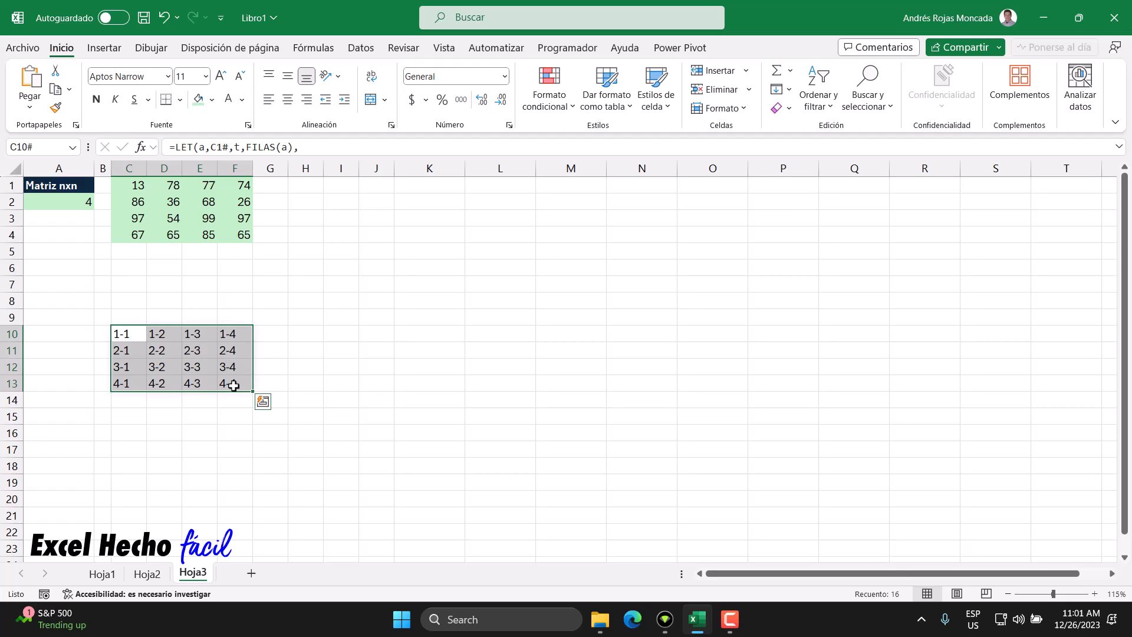
drag(126, 331, 235, 336)
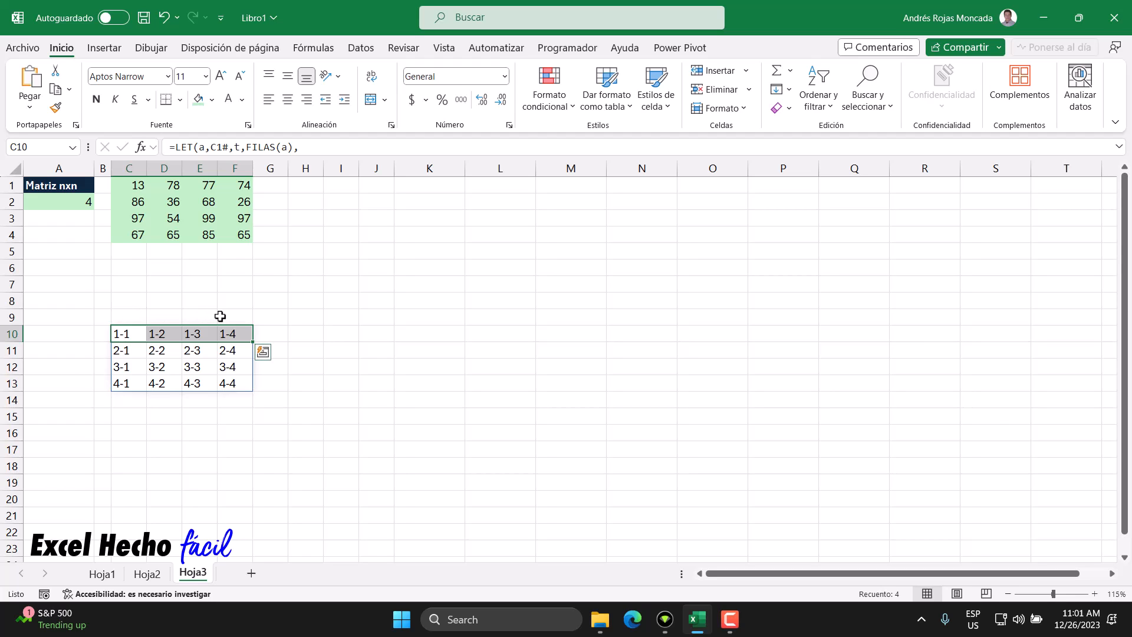
drag(119, 350, 238, 350)
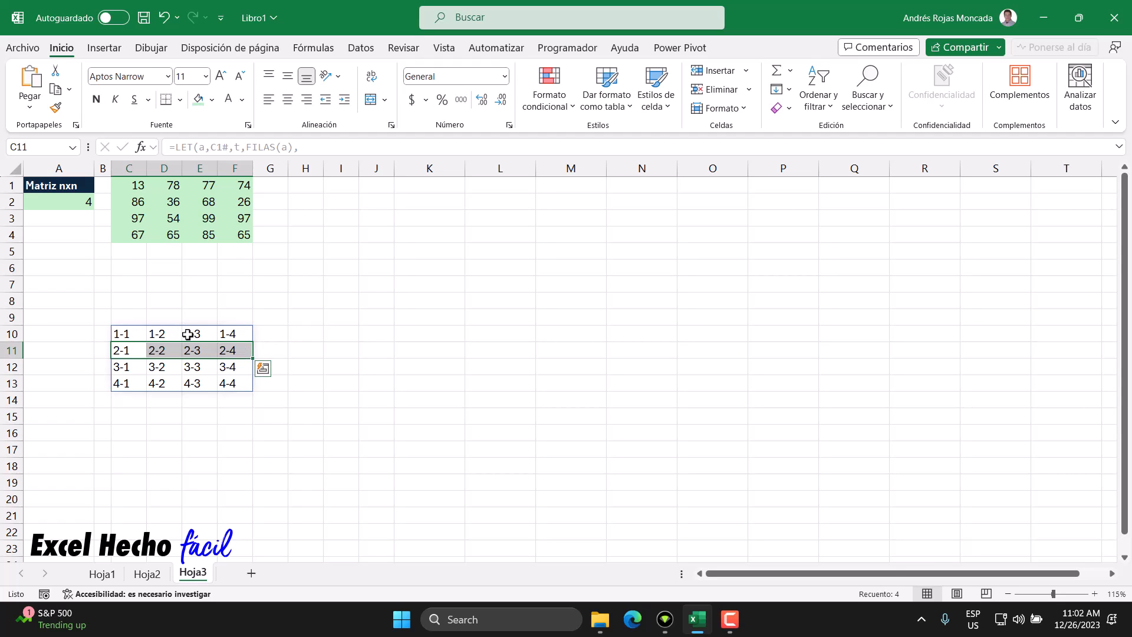
drag(127, 369, 247, 369)
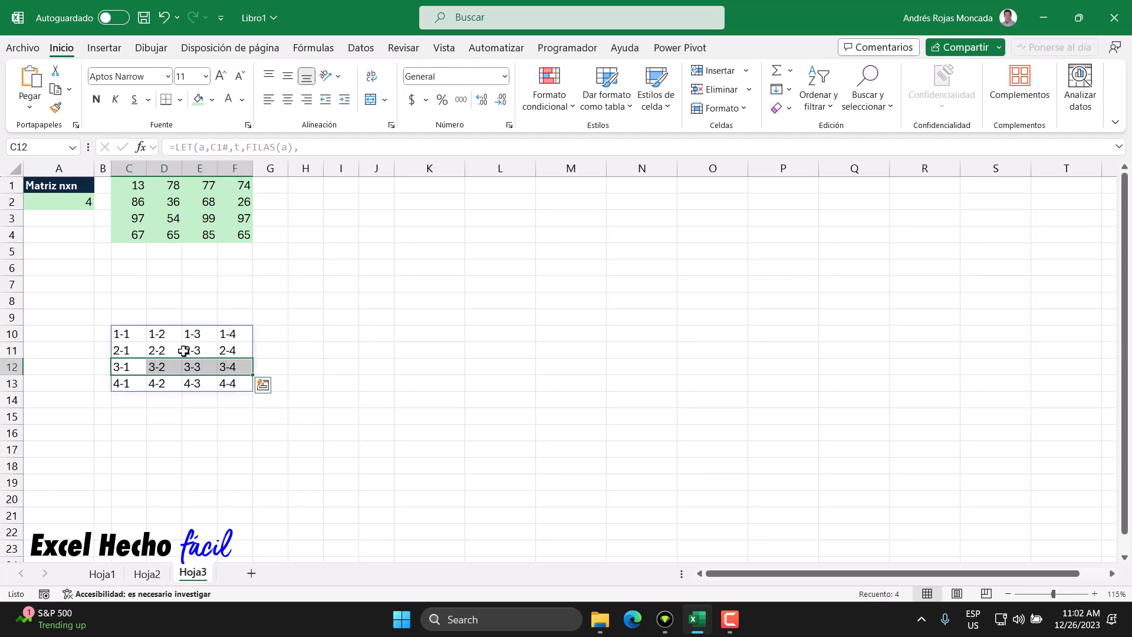
drag(237, 383, 115, 383)
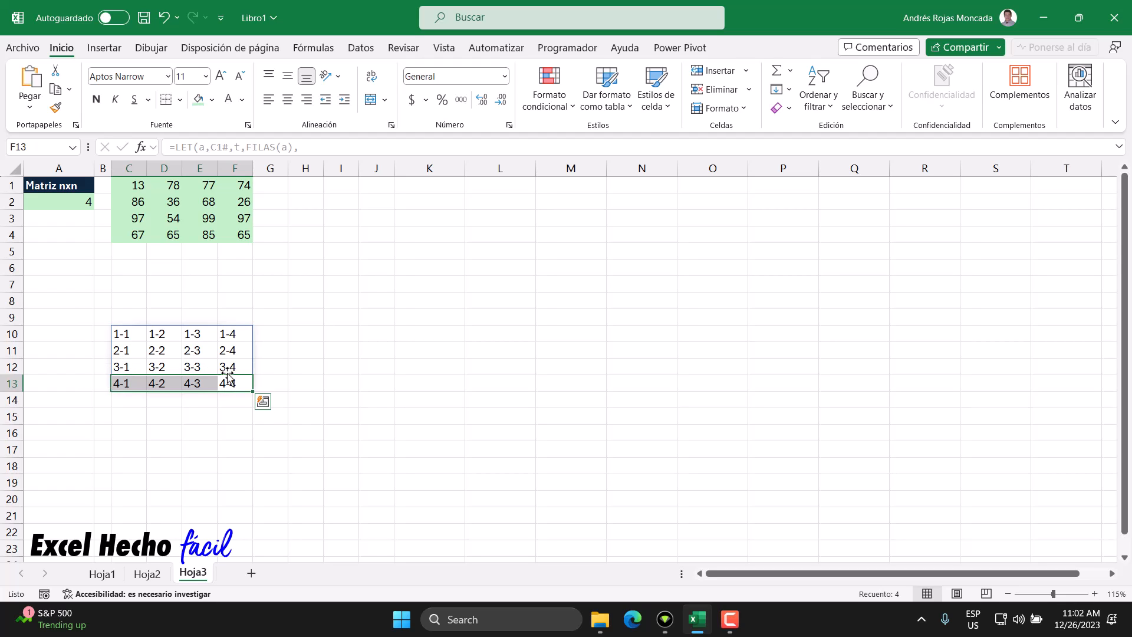
Examine the generated array column by column from C10:C13 to F10:F13, comparing the column index in each
drag(125, 338, 122, 382)
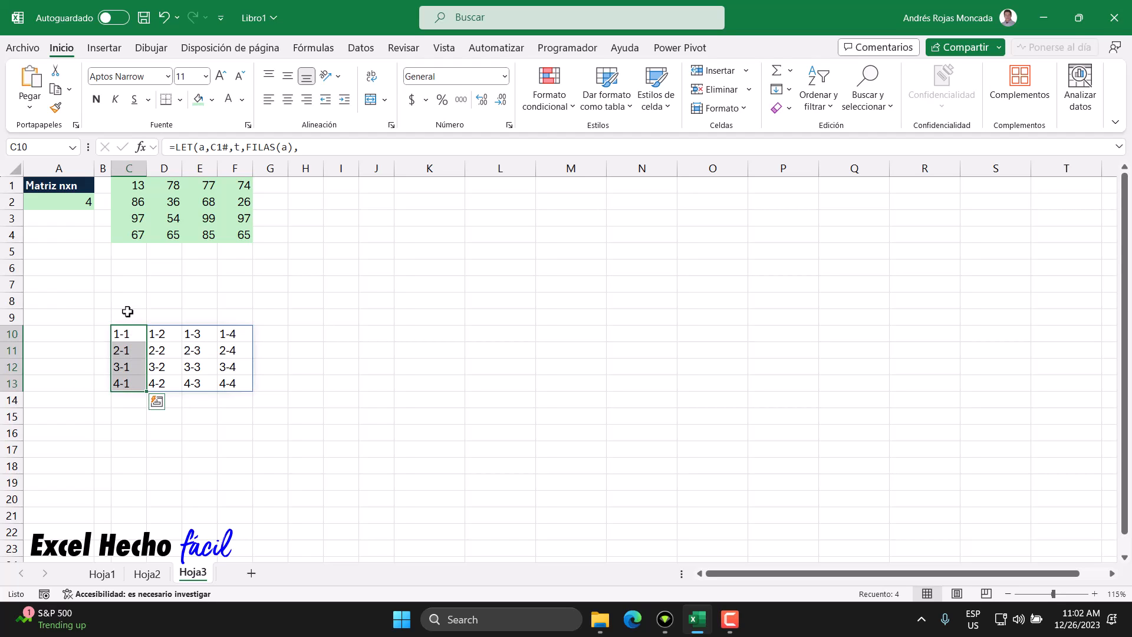
drag(160, 334, 158, 383)
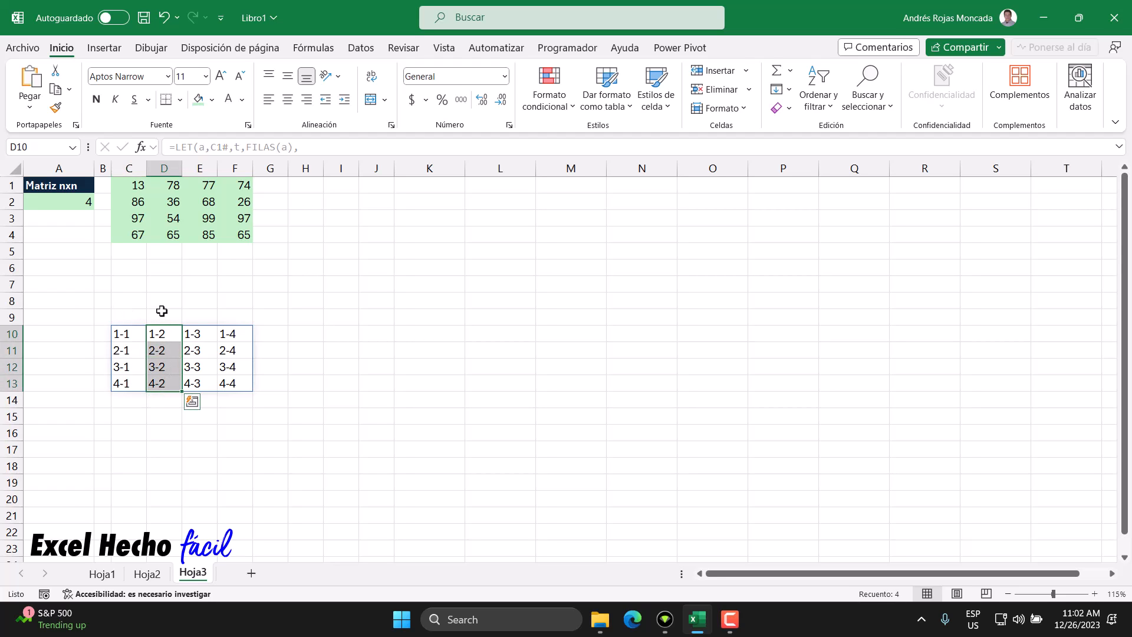
drag(190, 334, 192, 383)
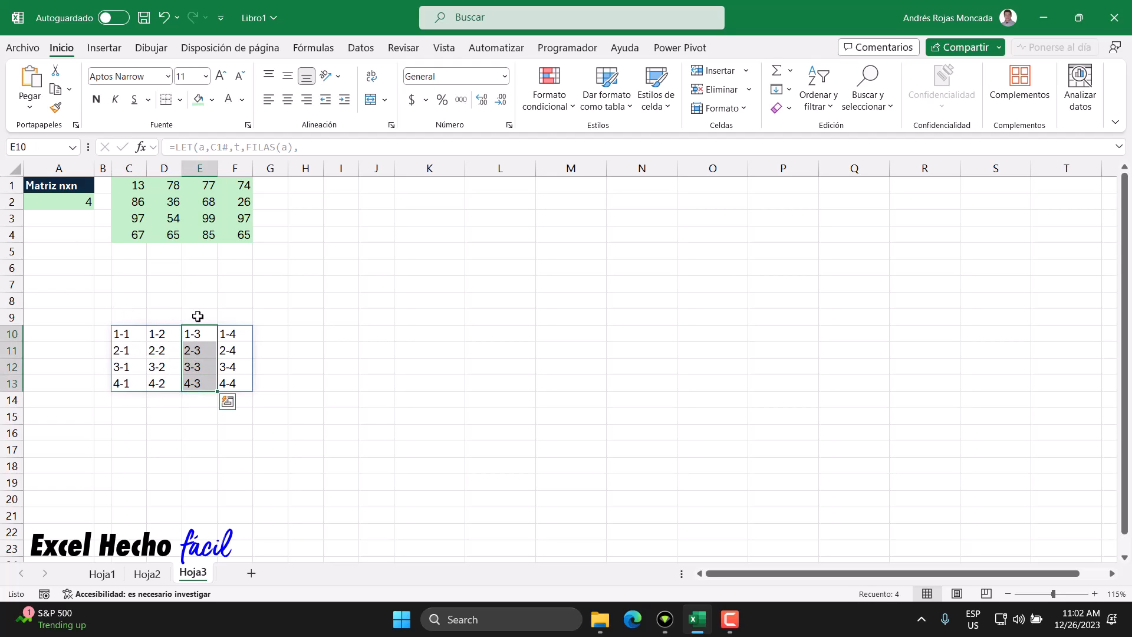
drag(236, 334, 232, 383)
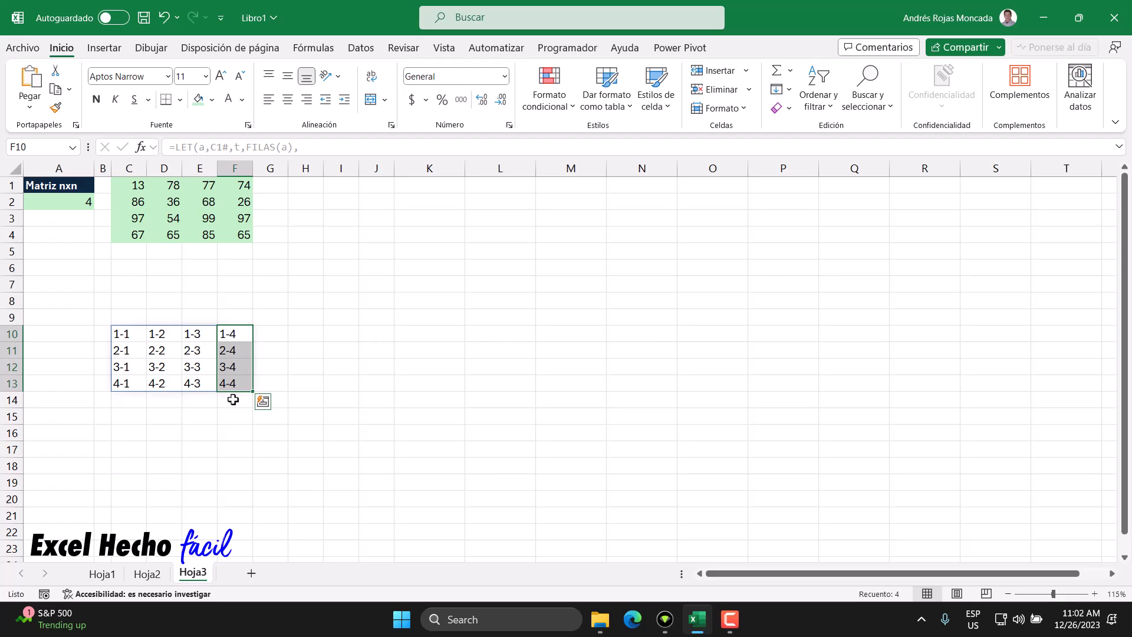
Trace the main diagonal of the index array and select its cells C10, D11, E12 and F13 together
click(121, 334)
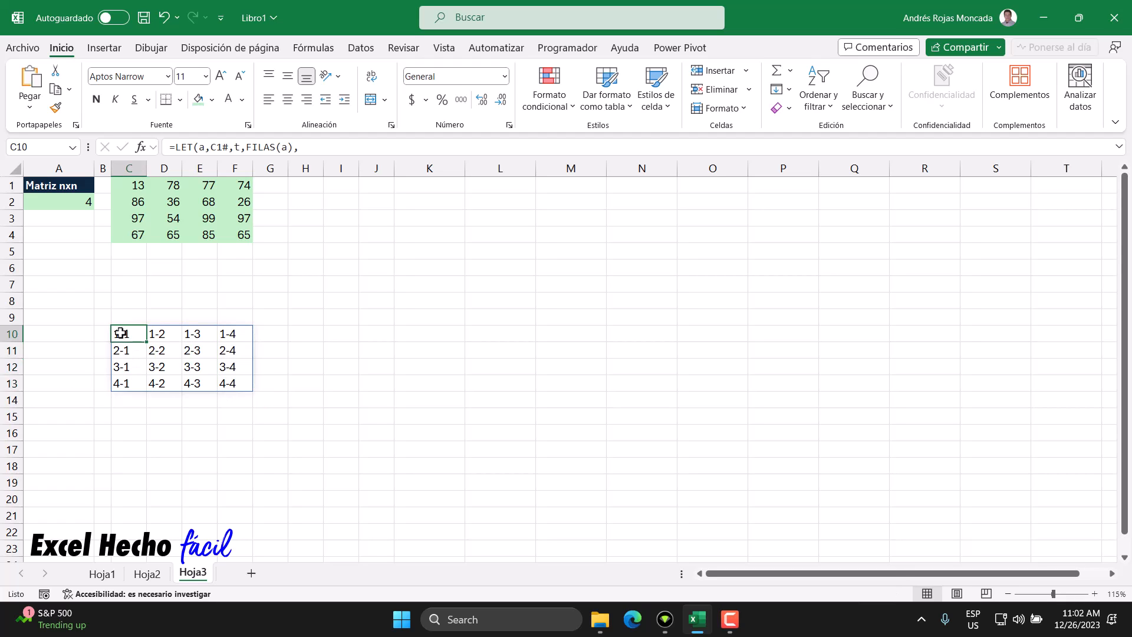
click(157, 353)
click(135, 339)
click(160, 350)
click(195, 366)
click(230, 385)
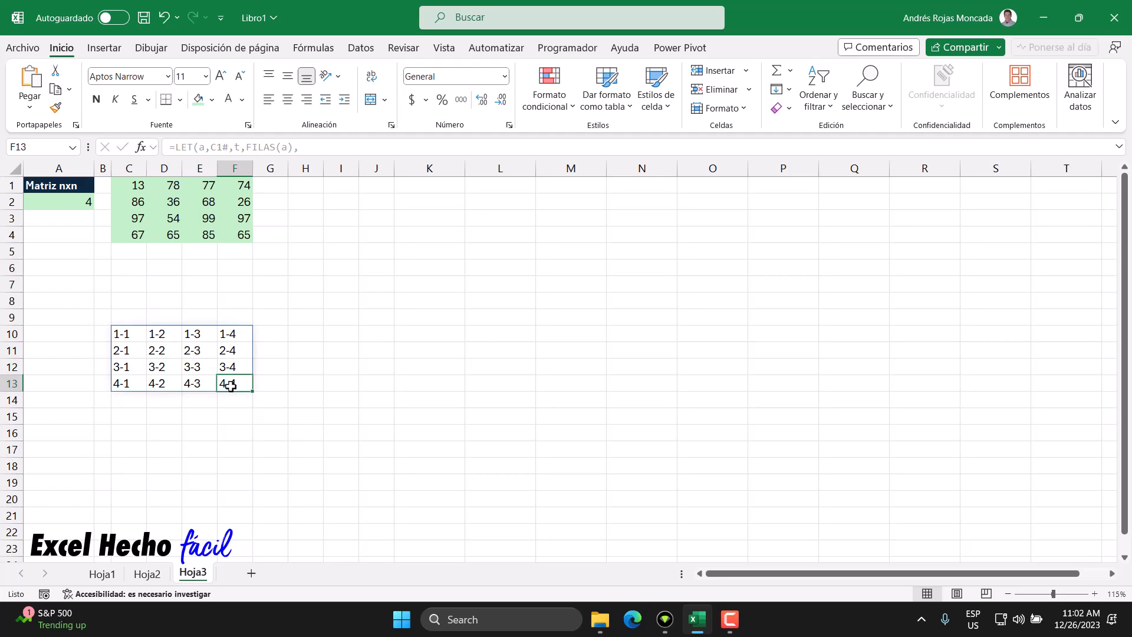
click(125, 333)
ctrl+click(159, 350)
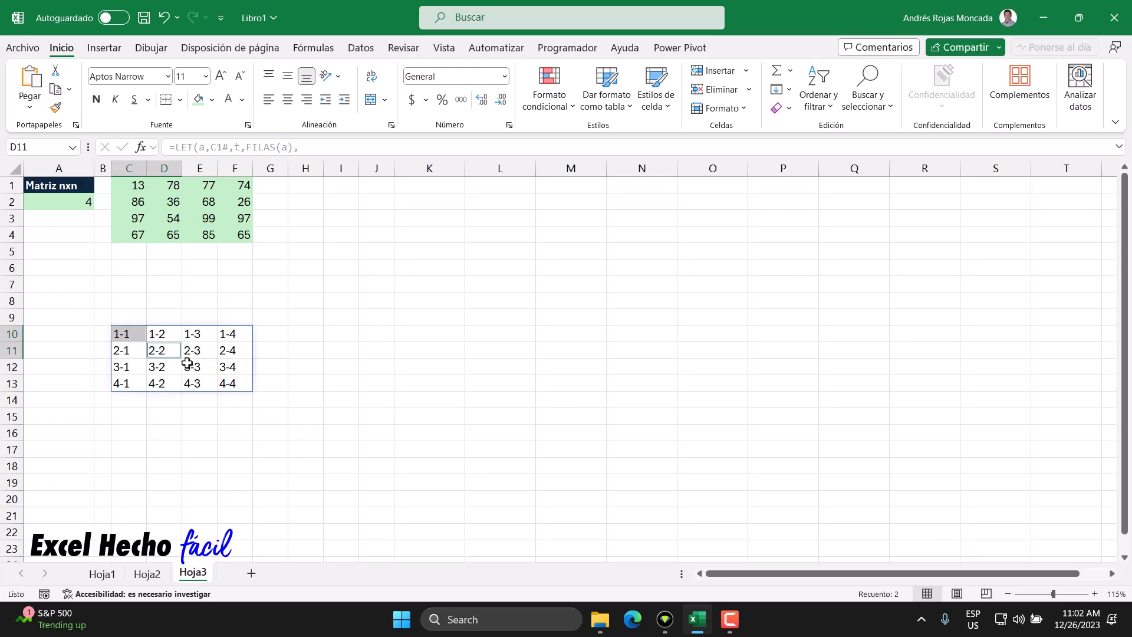
ctrl+click(189, 365)
ctrl+click(227, 382)
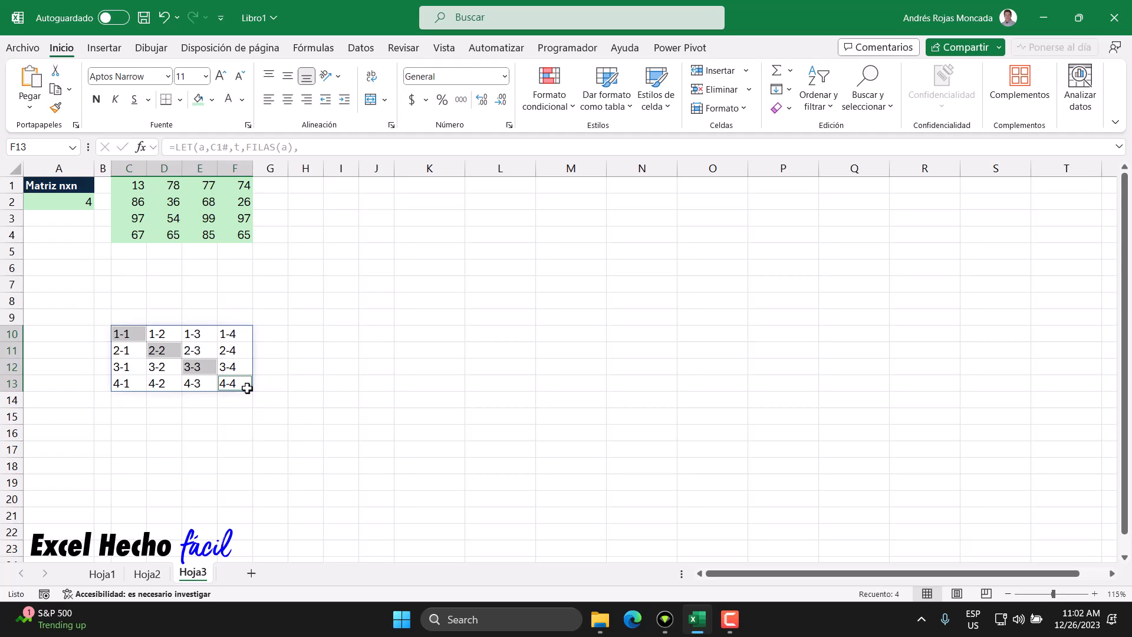
Trace the secondary diagonal of the index array twice, from F10 through E11 and D12 to C13, checking each index pair
click(234, 335)
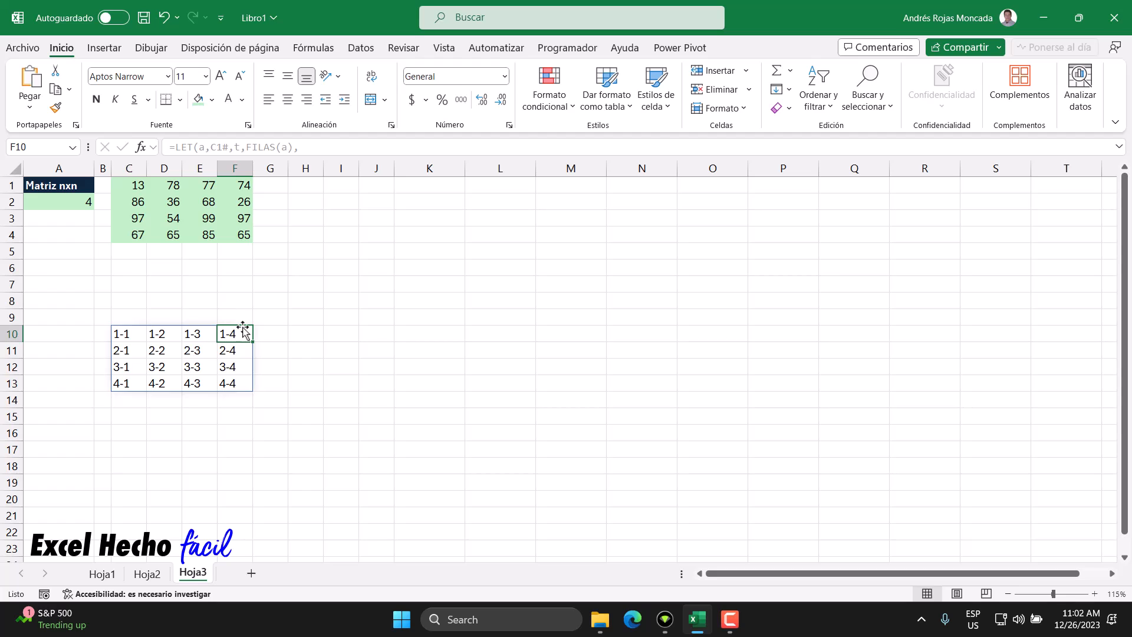
click(198, 355)
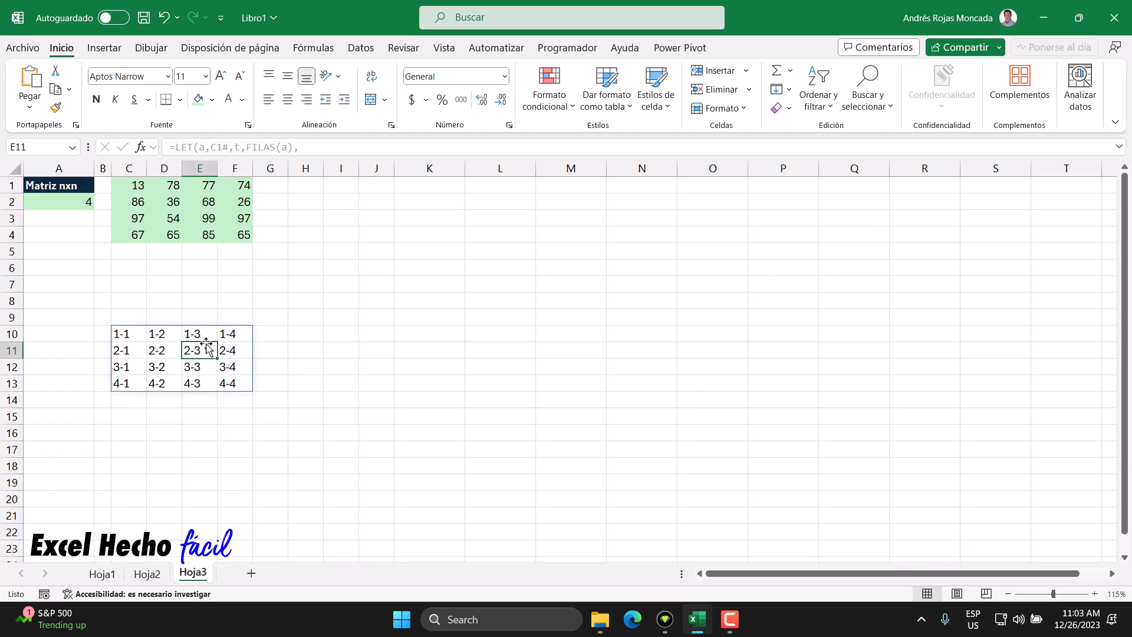
click(166, 370)
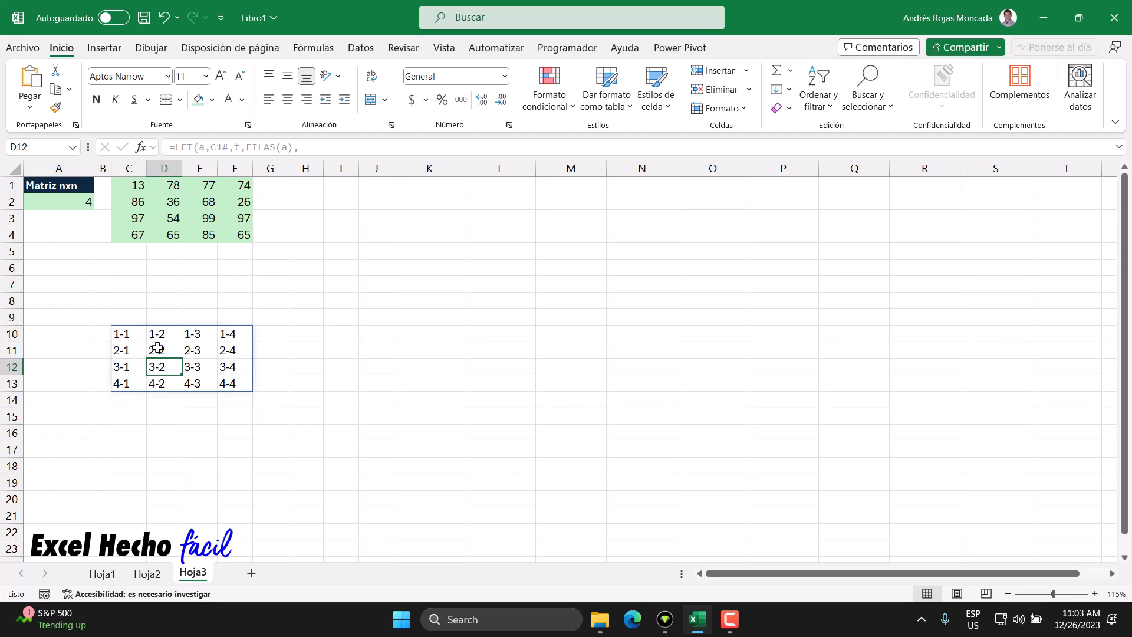
click(115, 384)
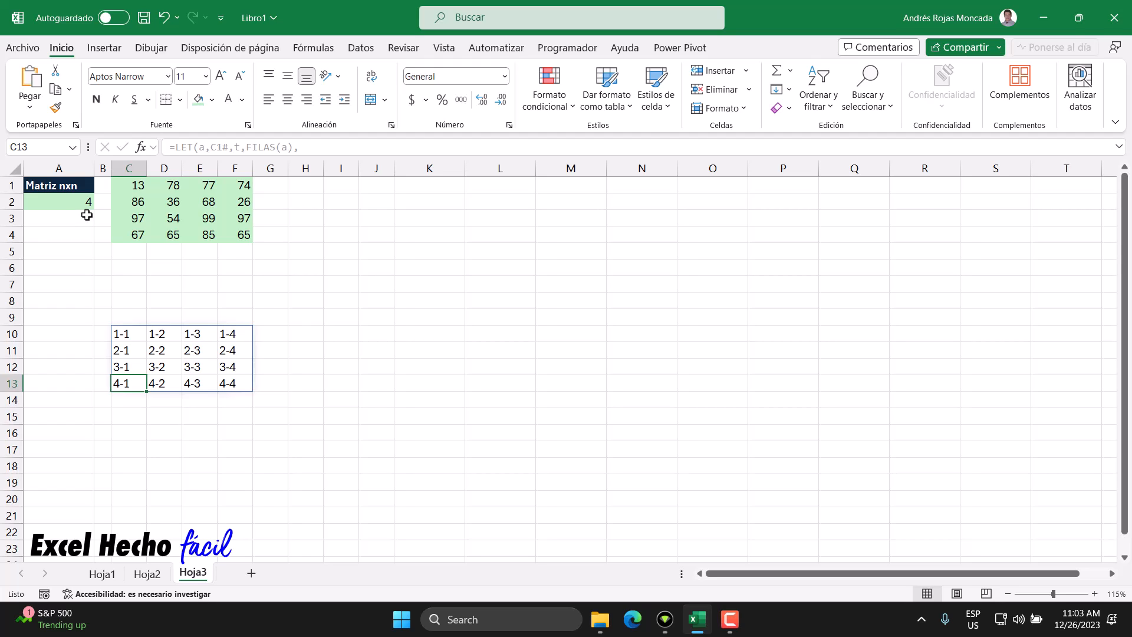
click(236, 326)
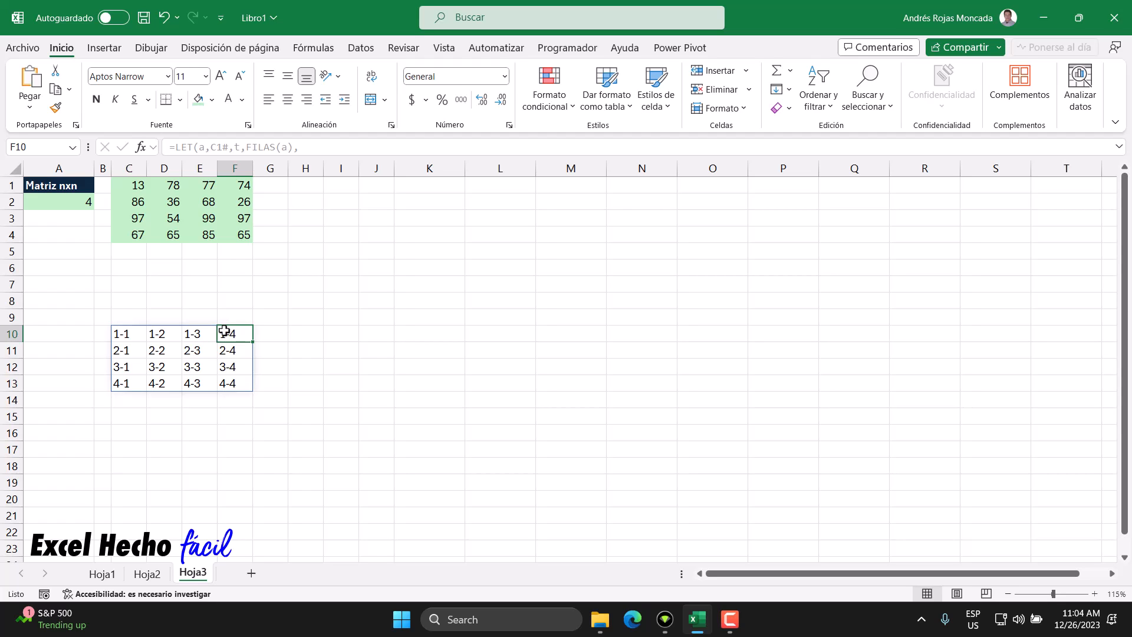
click(202, 351)
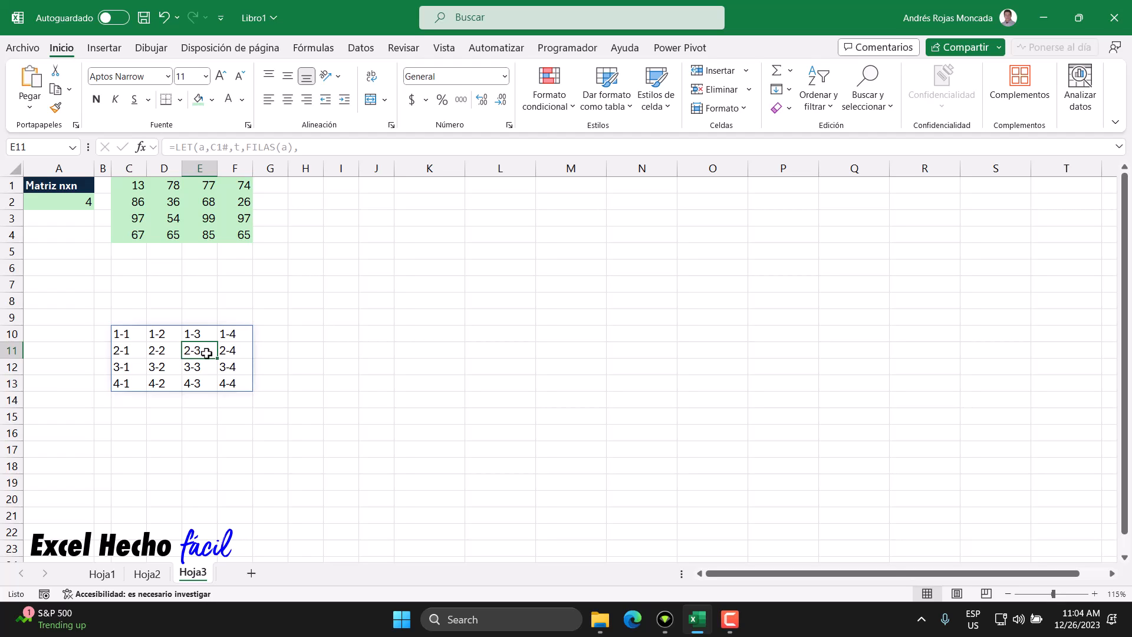
click(164, 367)
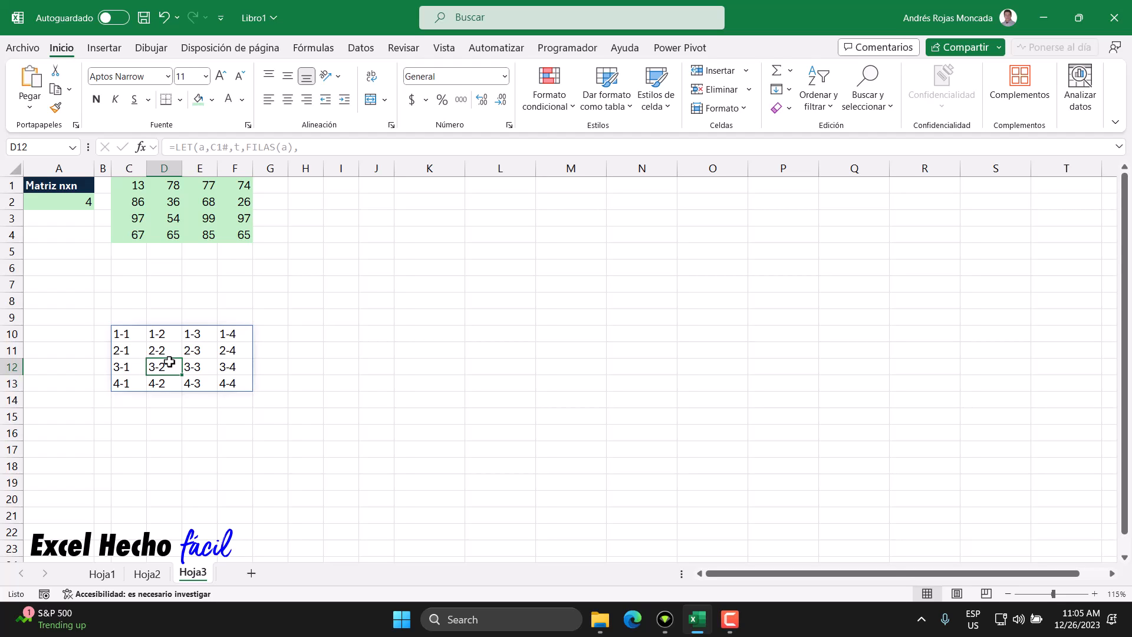
click(121, 380)
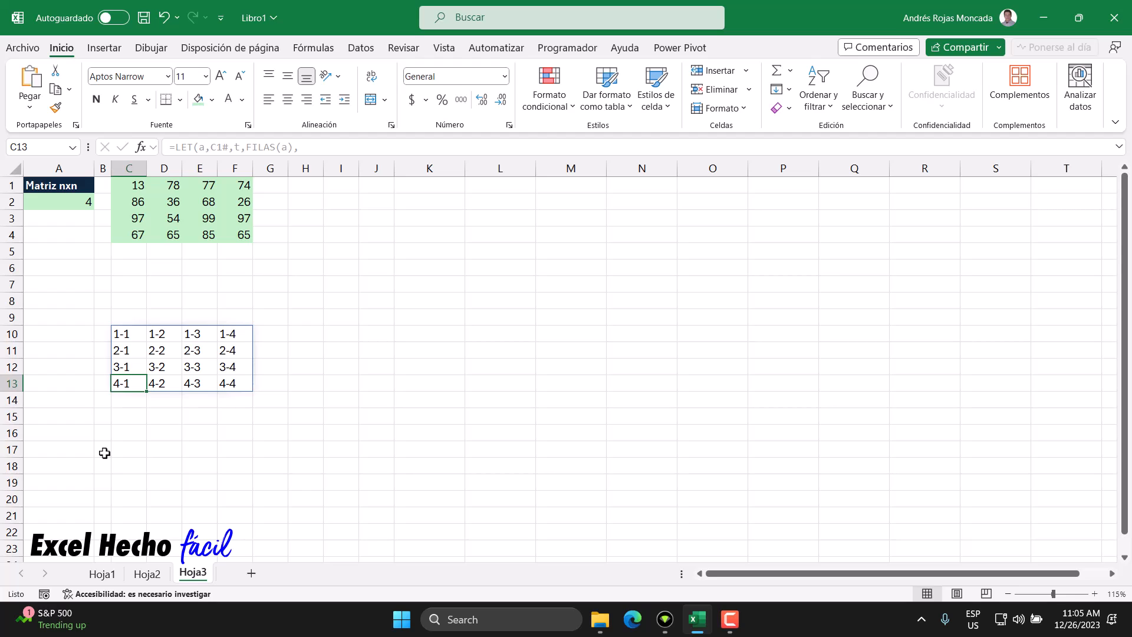
Select both diagonals of the index array together: C10, D11, E12, F13 and F10, E11, D12, C13
click(124, 335)
ctrl+click(159, 350)
ctrl+click(195, 367)
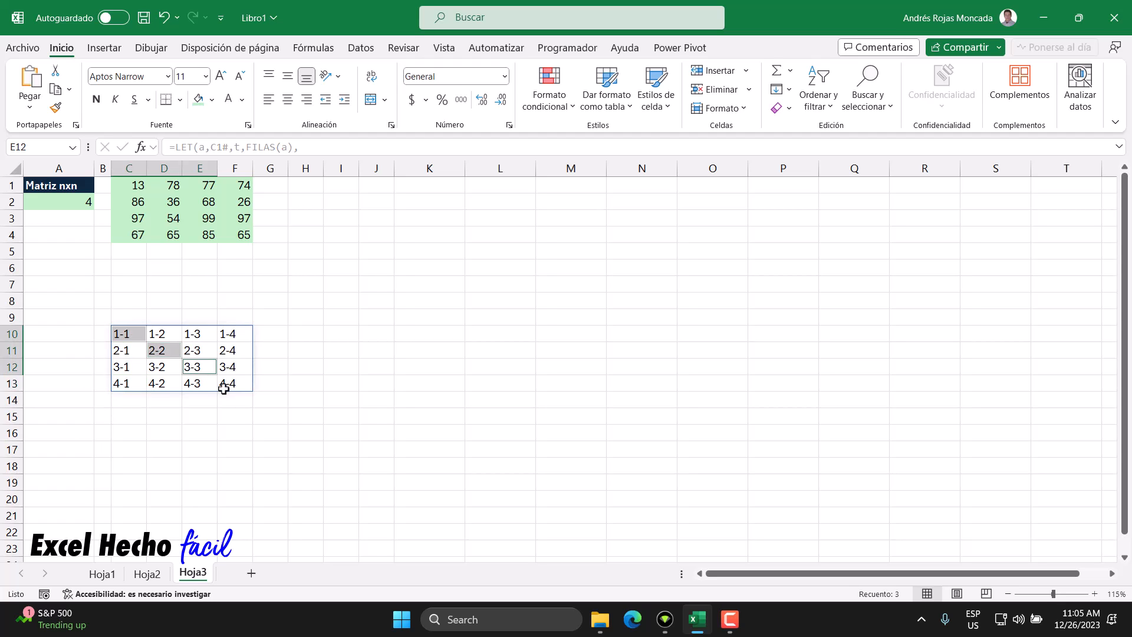
ctrl+click(222, 389)
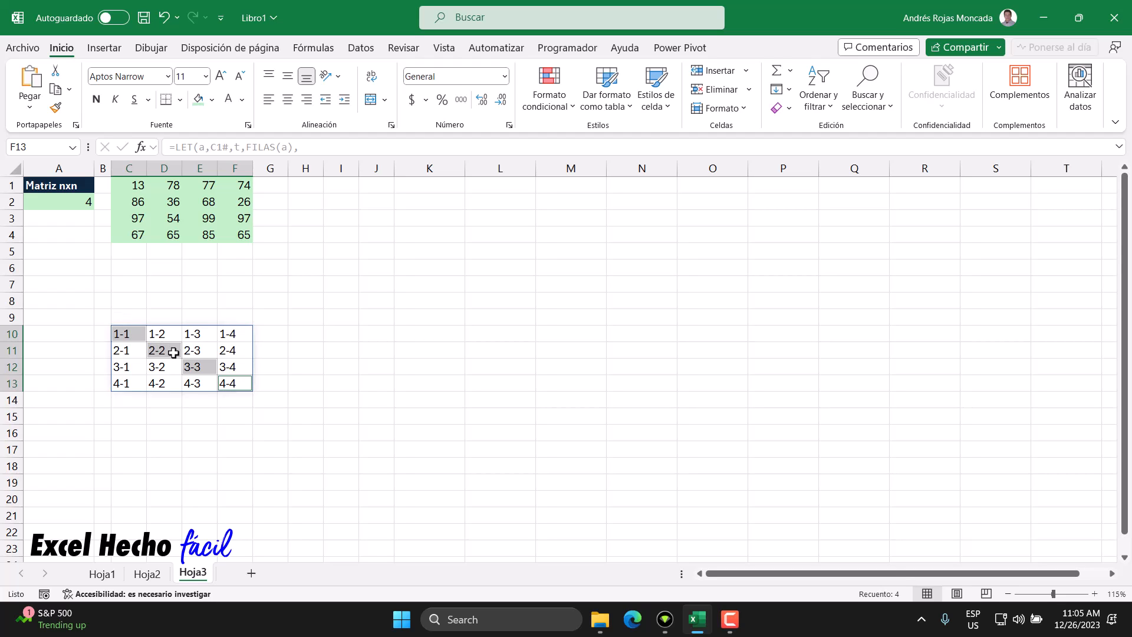
ctrl+click(233, 331)
ctrl+click(213, 347)
ctrl+click(177, 366)
ctrl+click(120, 385)
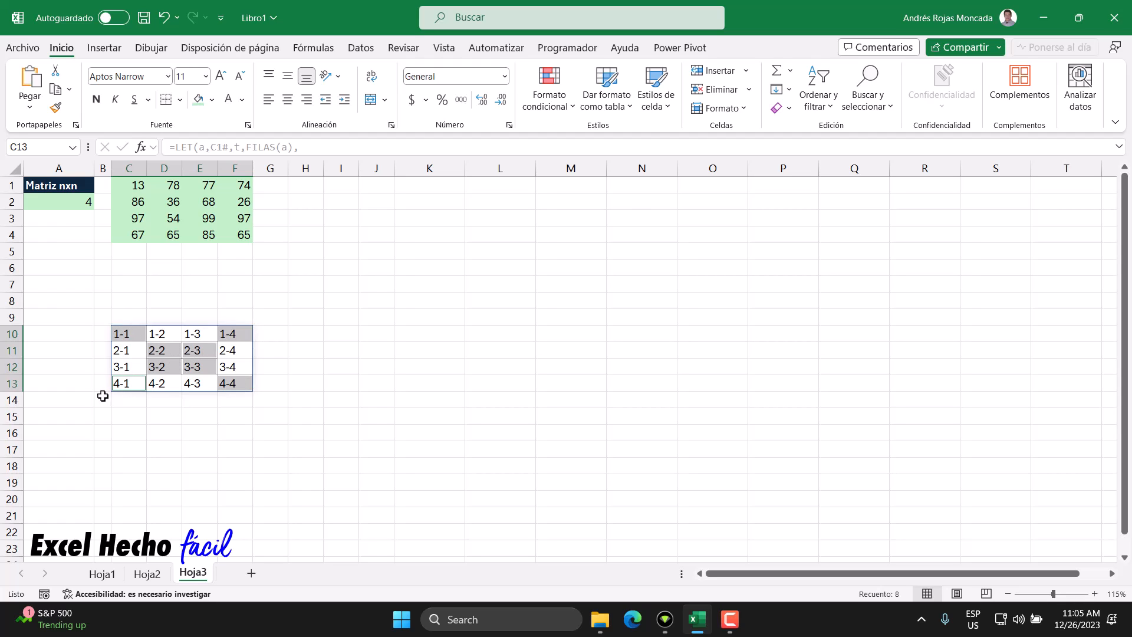
Select only the main diagonal of the index array, from C10 to F13, to compare its row and column indices
click(131, 334)
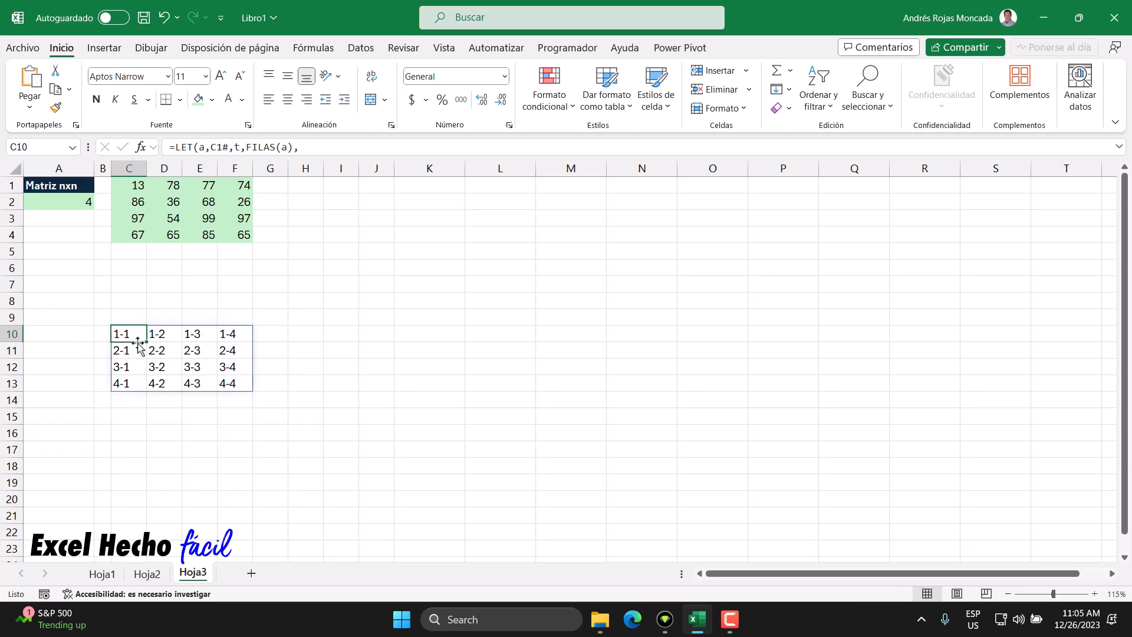
ctrl+click(158, 353)
ctrl+click(192, 367)
ctrl+click(222, 384)
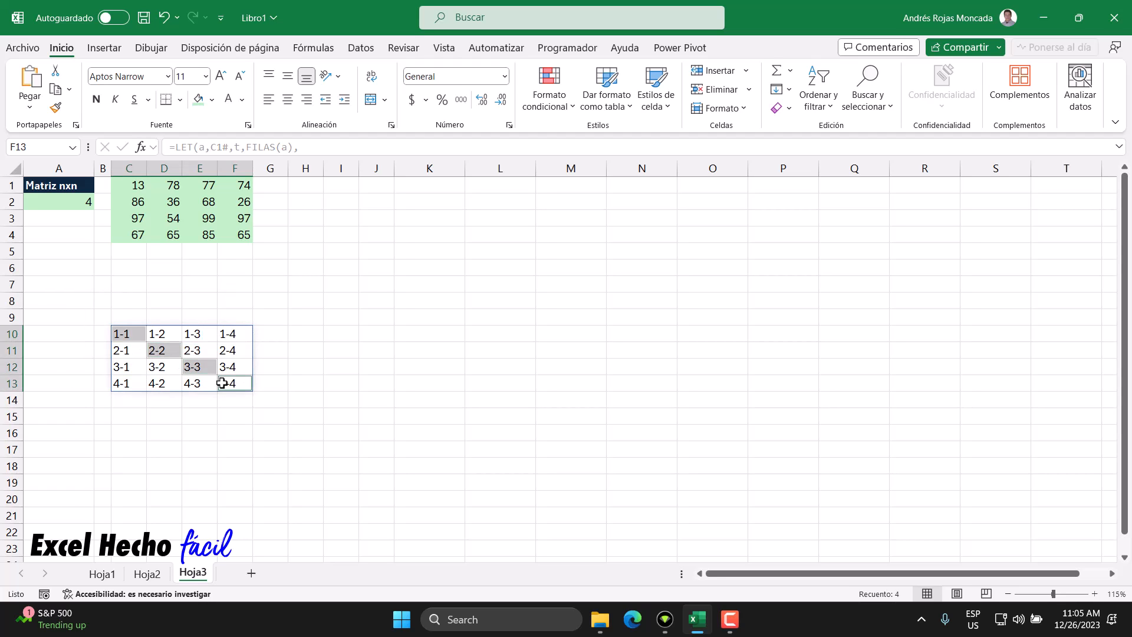
In the C10 formula, replace the LAMBDA calculation f&"-"&c with the opening of an SI test containing a nested O function
click(129, 333)
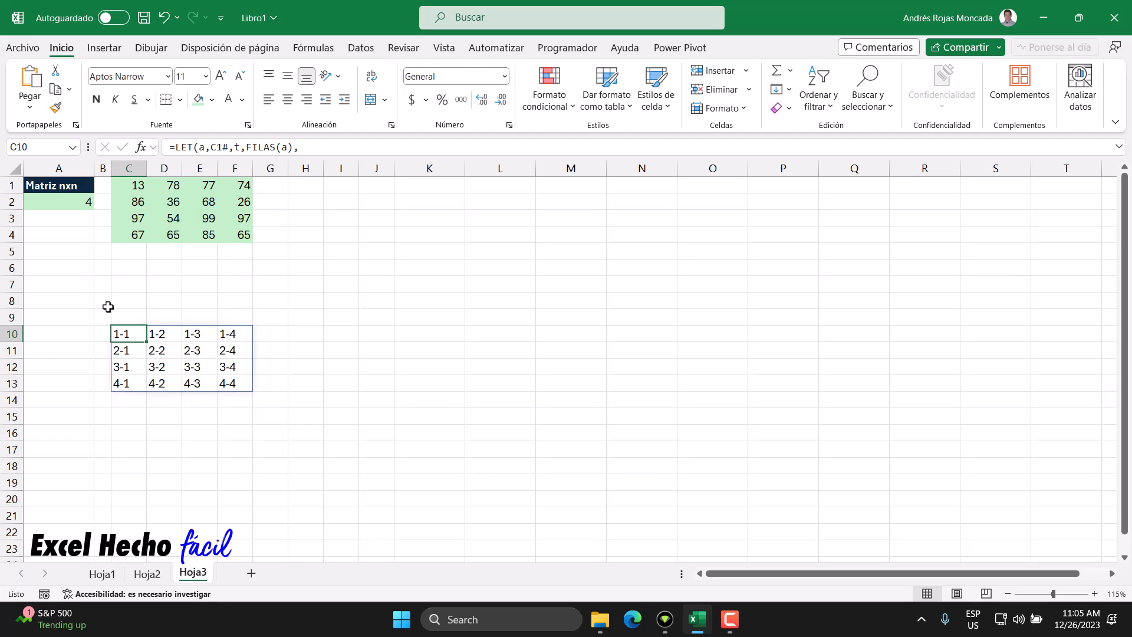
key(F2)
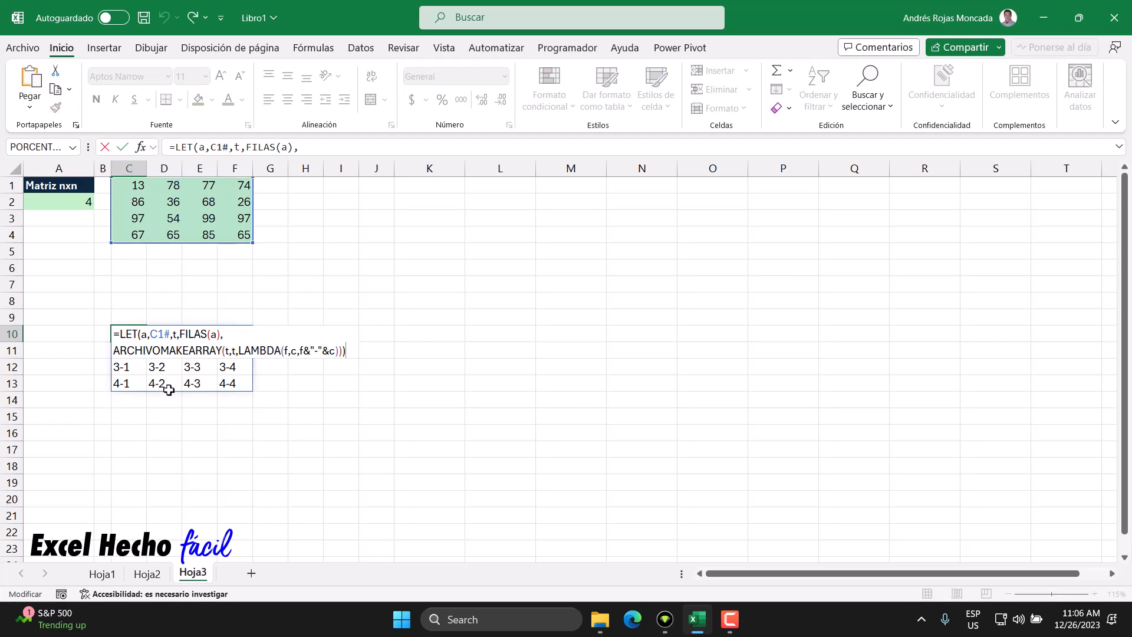
key(BackSpace)
key(BackSpace)
key(BackSpace)
key(BackSpace)
key(BackSpace)
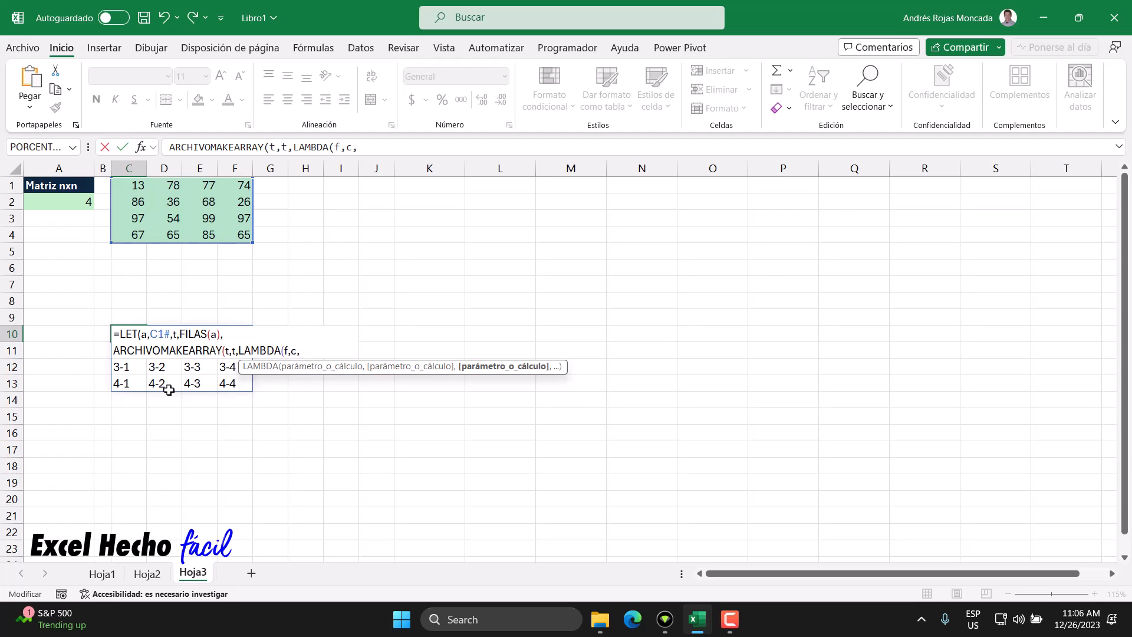
text(SI()
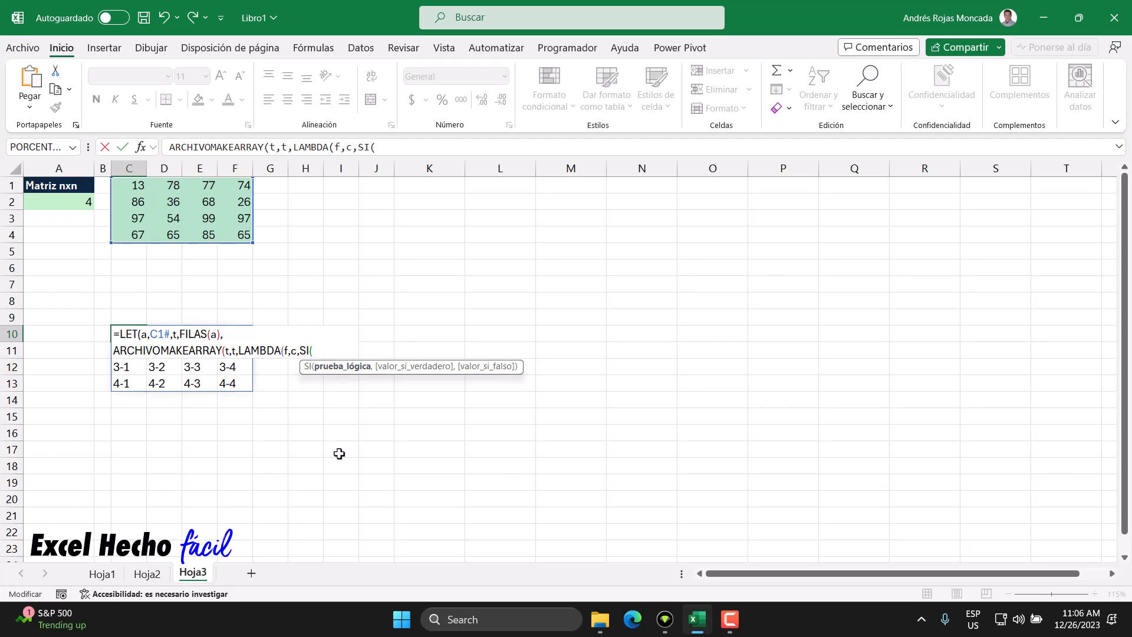
text(o)
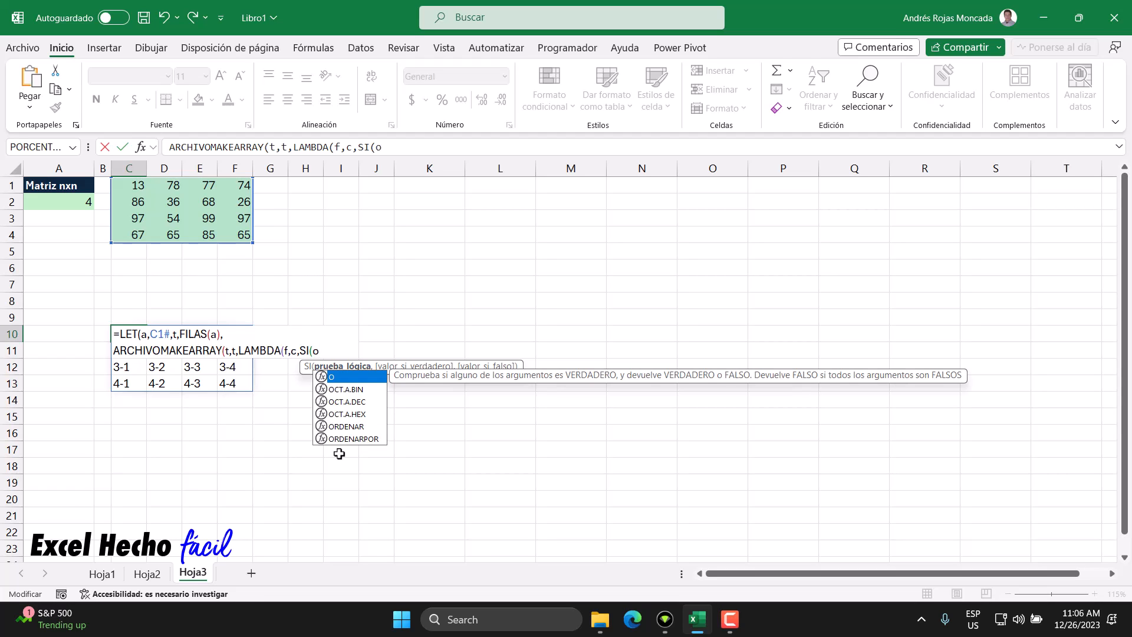
key(Tab)
key(BackSpace)
text(()
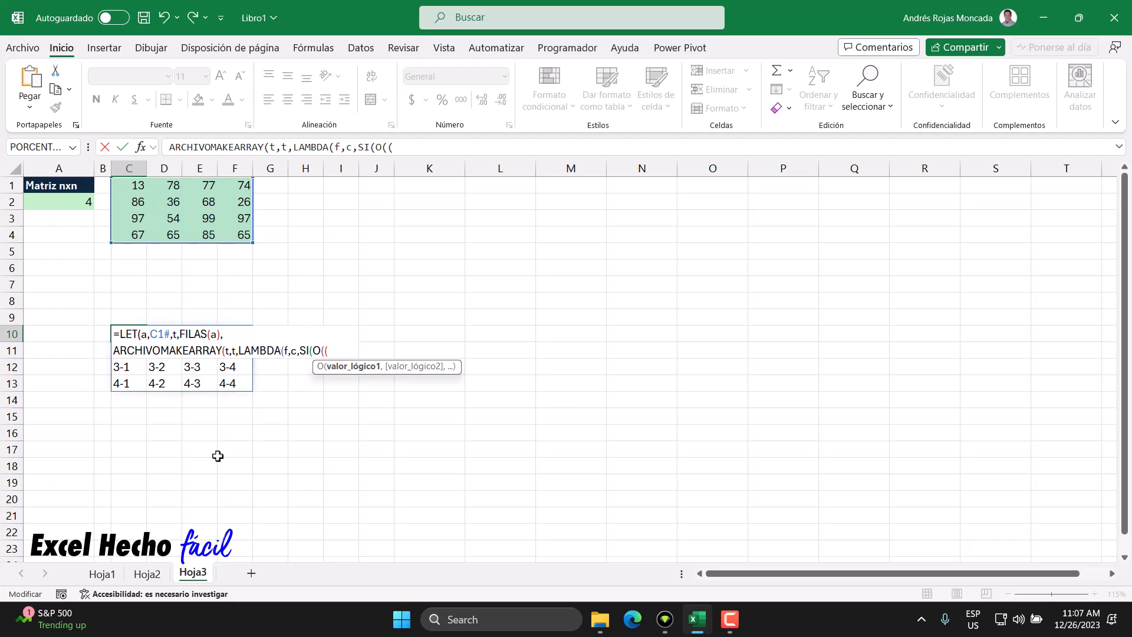
Enter (f=c) as the first logical test of the O function and close that function
text((f)
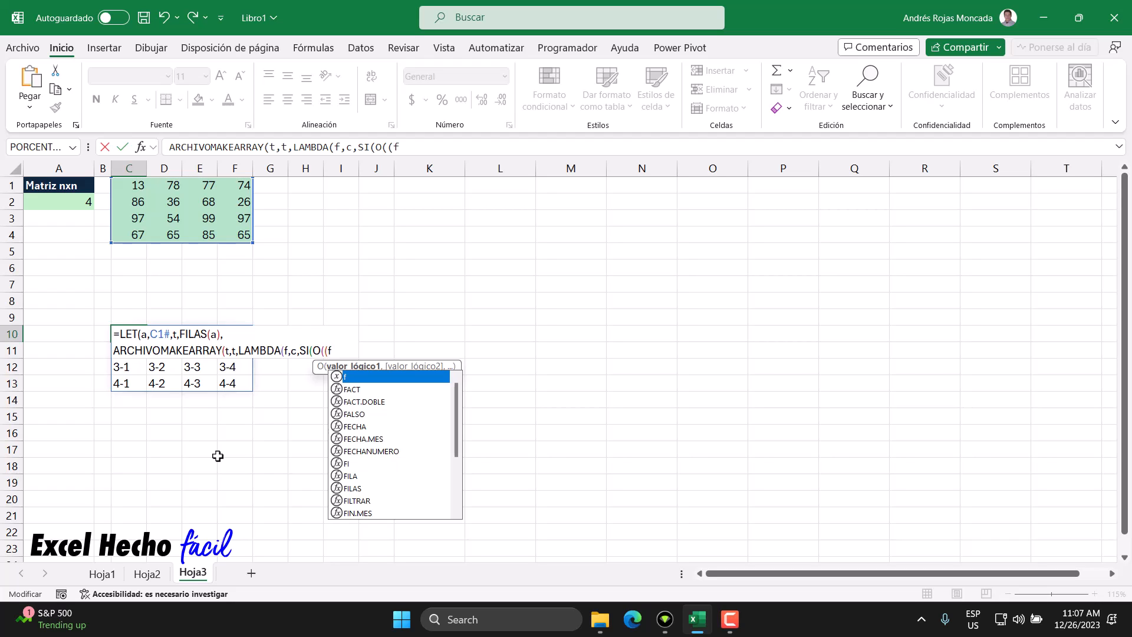
click(283, 350)
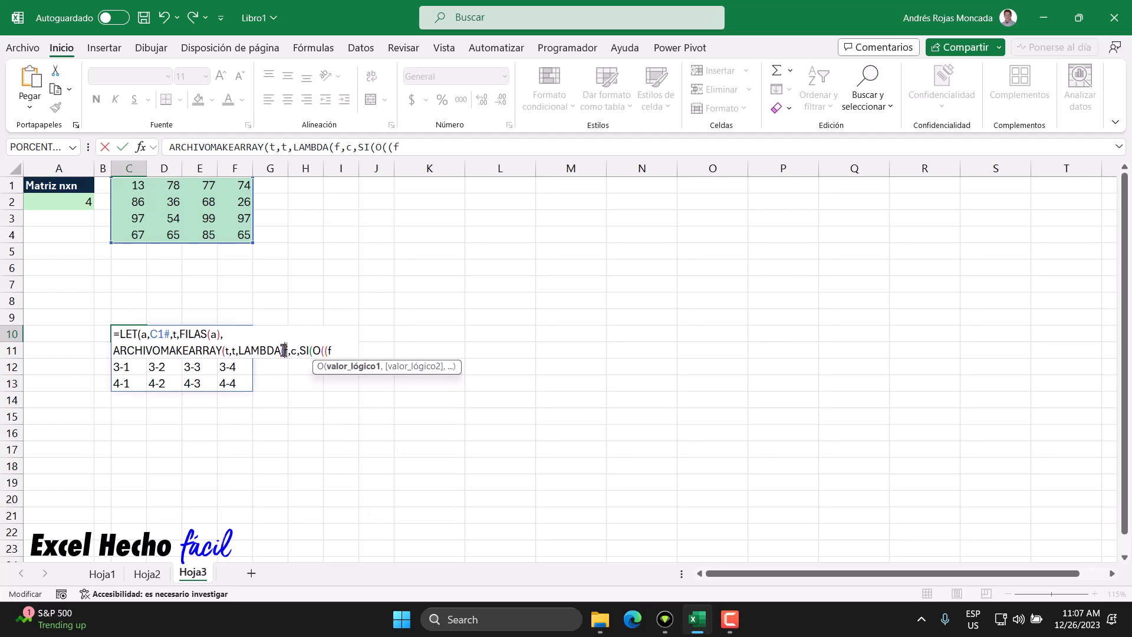
click(337, 352)
text(=c))
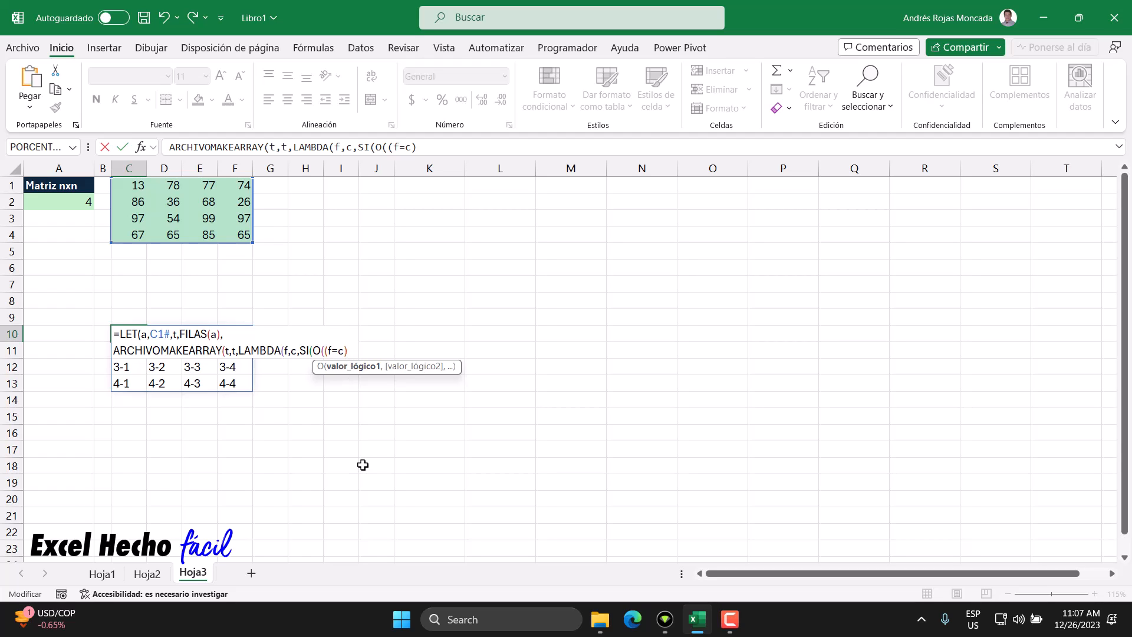
text())
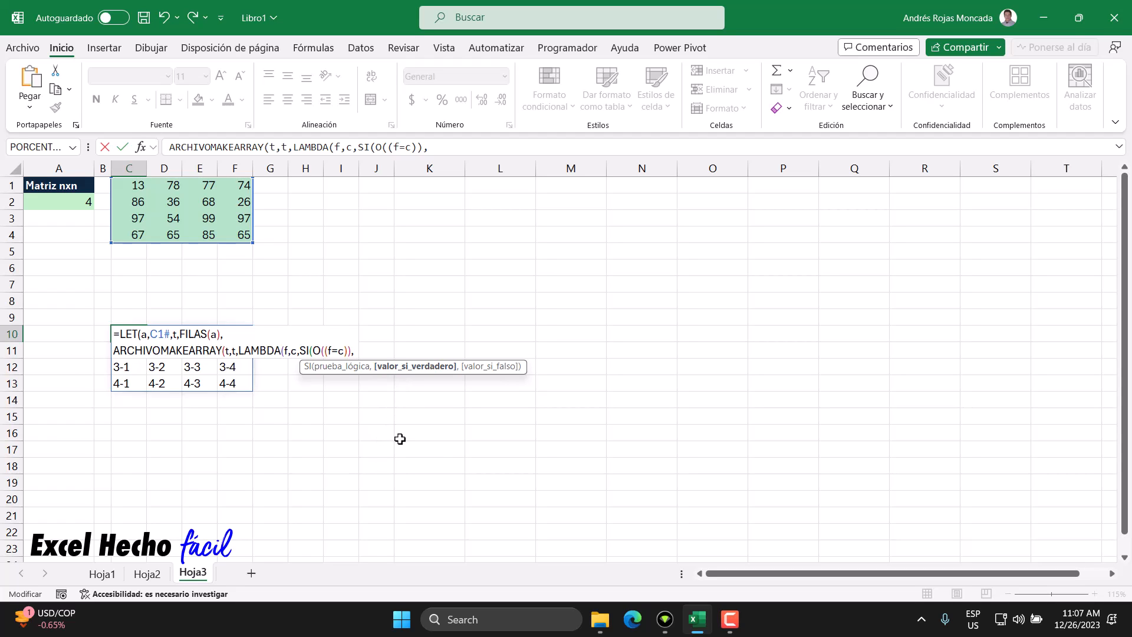
Make the SI function return 1 when true and 0 when false, then close all parentheses and commit the formula
text(,0)
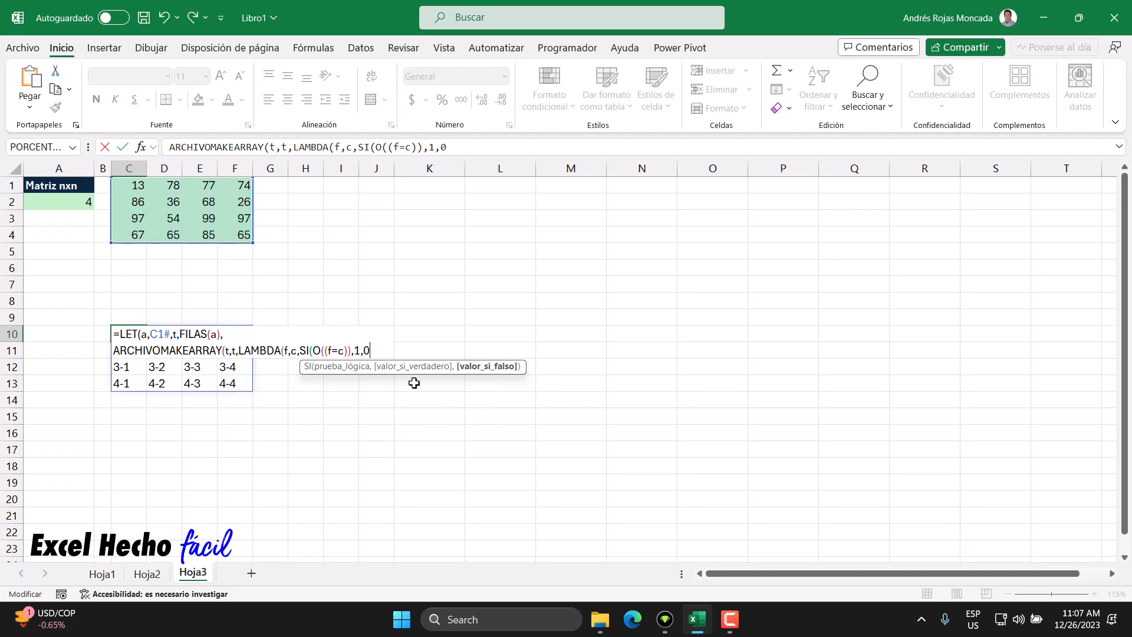
double_click(357, 350)
click(370, 350)
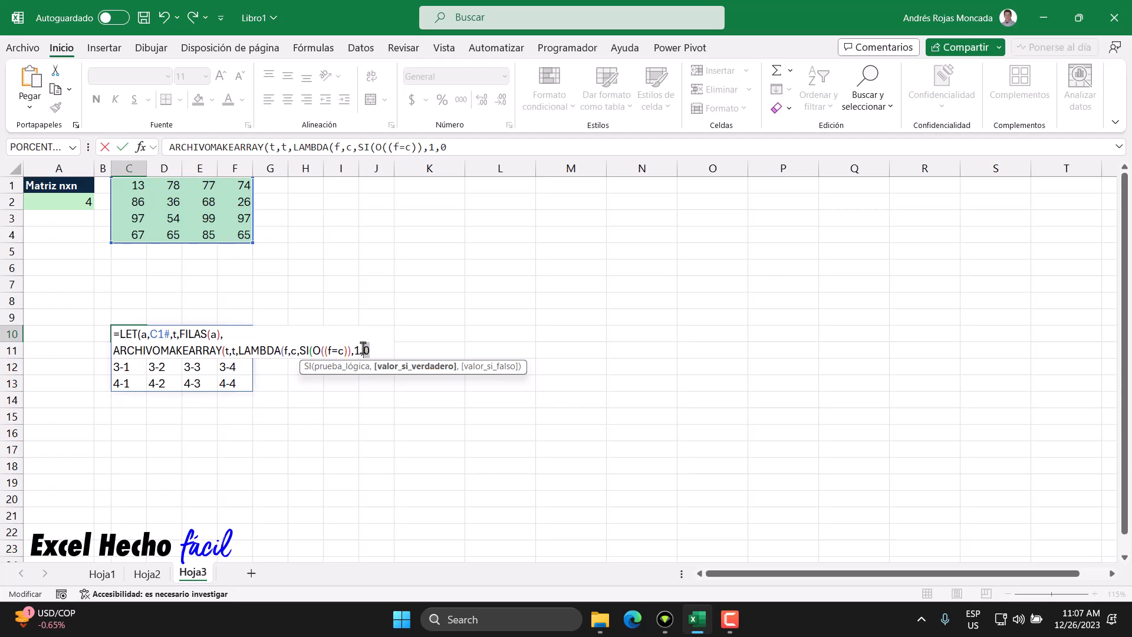
text())
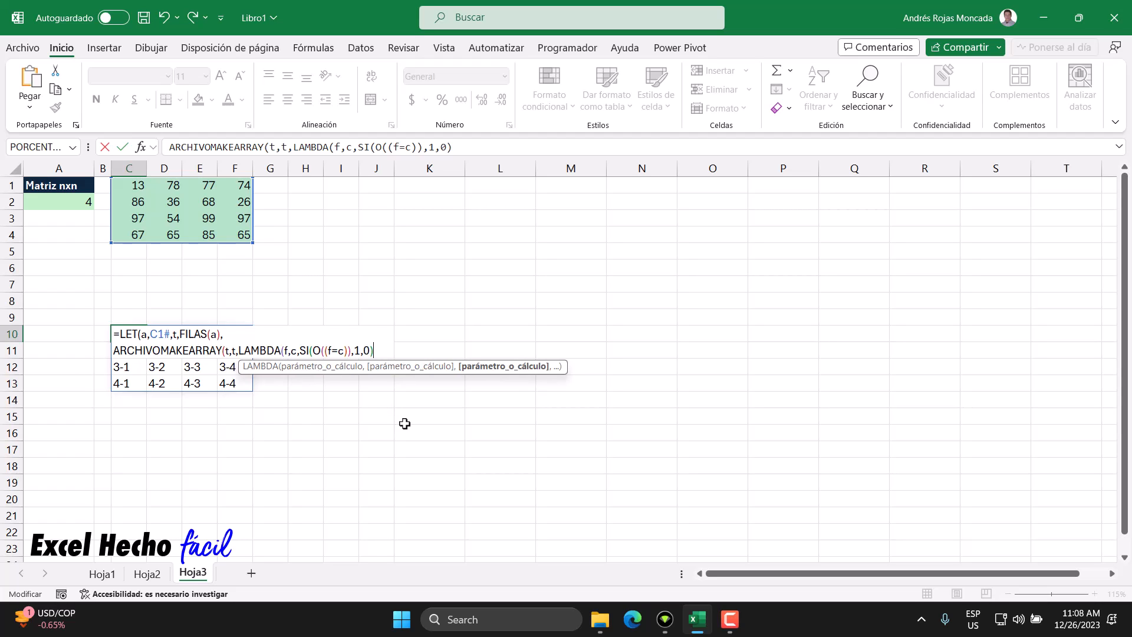
text())
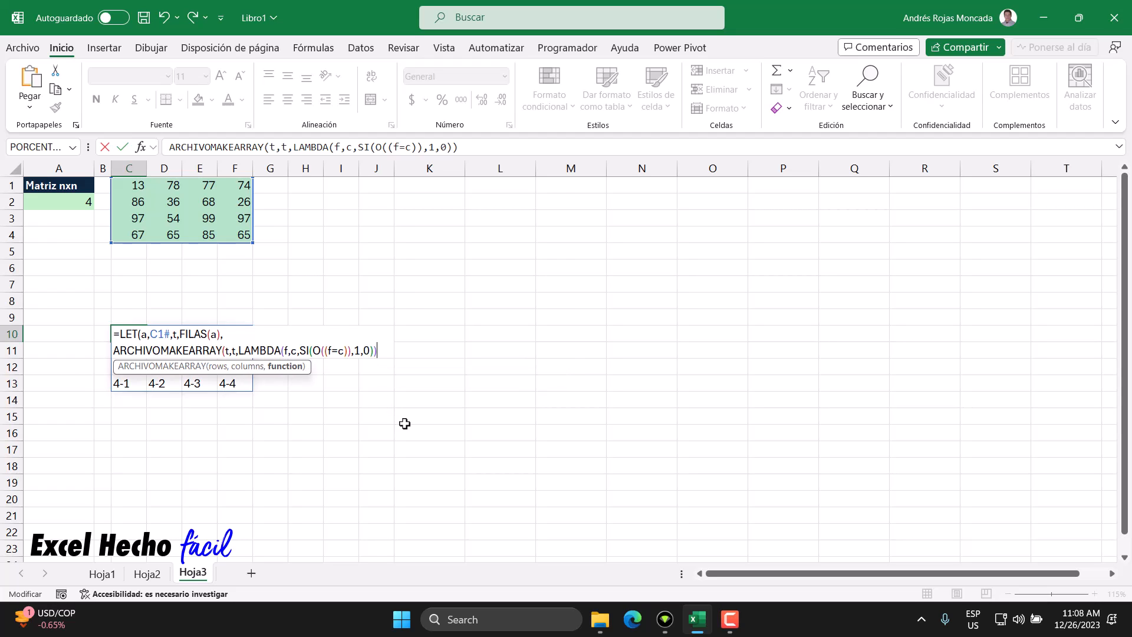
text())
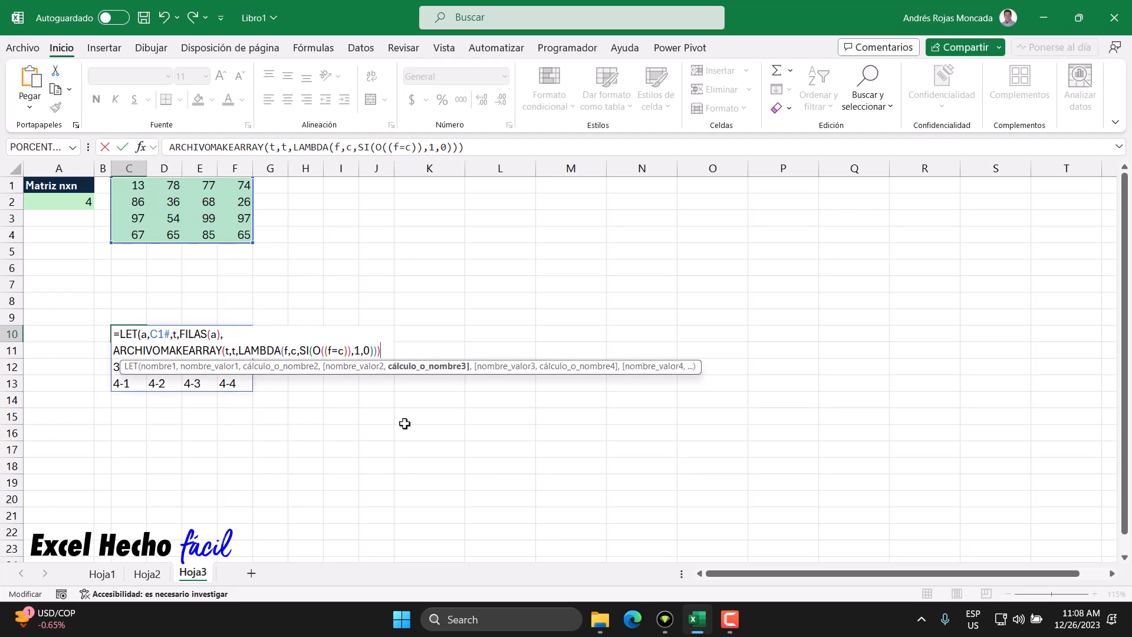
text())
key(Return)
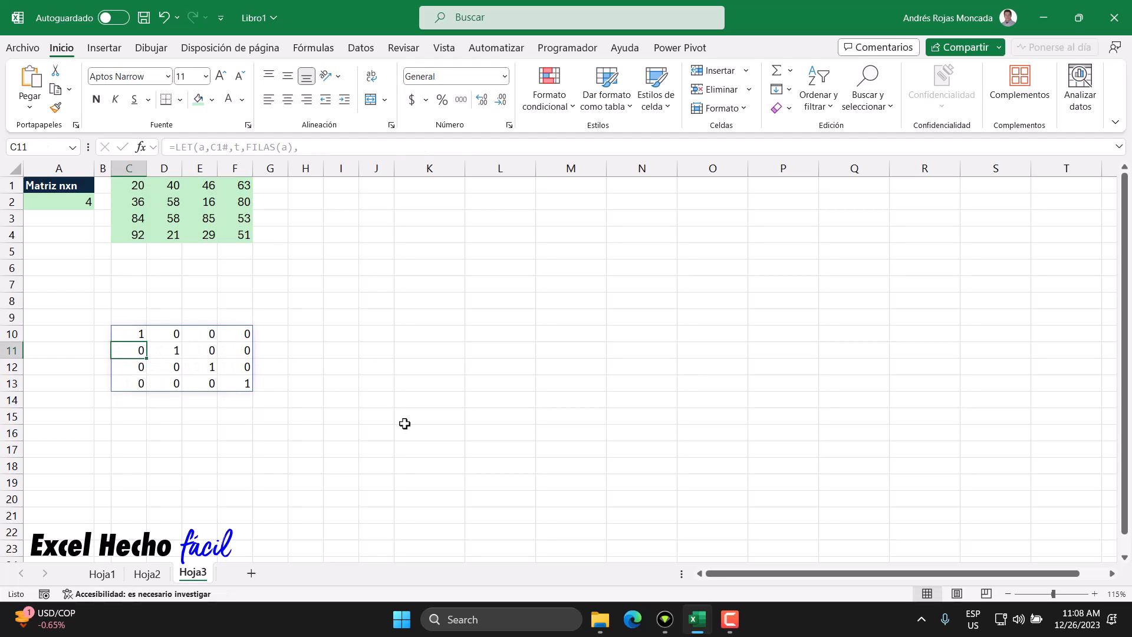
Check the main diagonal of the recalculated array by selecting C10, D11, E12 and F13
click(117, 331)
ctrl+click(157, 349)
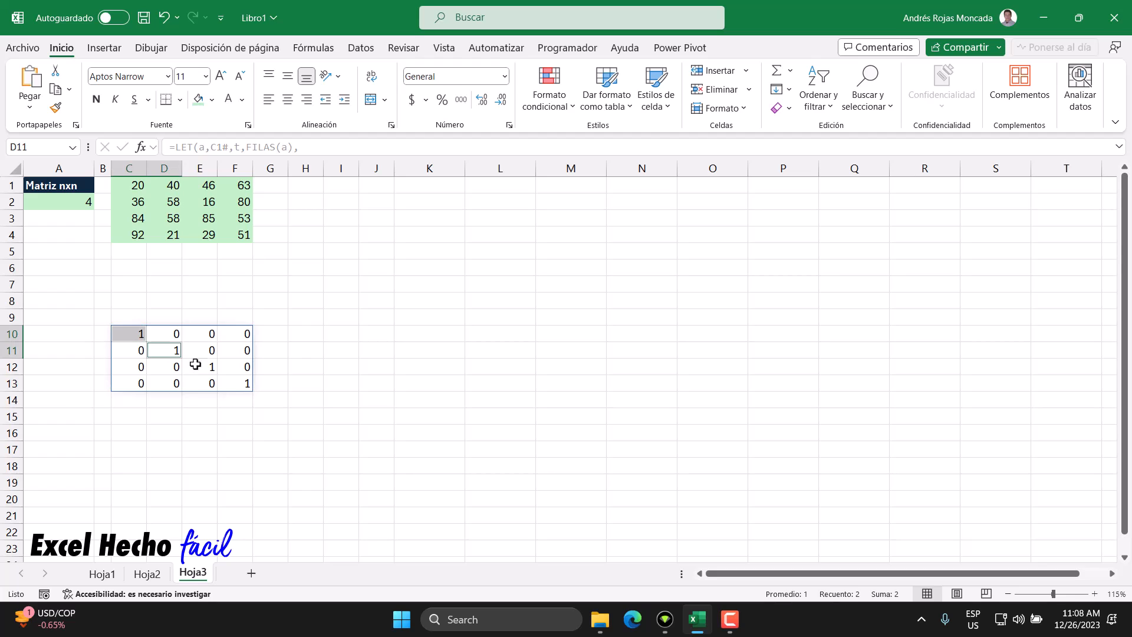
ctrl+click(197, 364)
ctrl+click(229, 384)
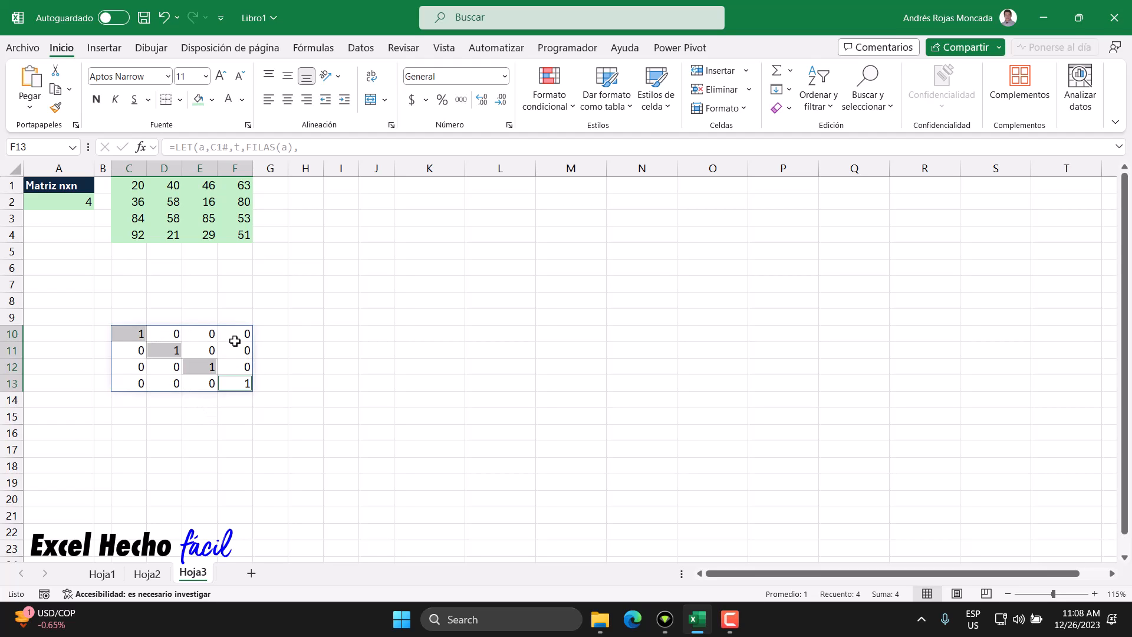
Compare the result array's main diagonal with the source matrix by selecting C10, D11, E12, F13 plus C1, D2, E3, F4
click(136, 332)
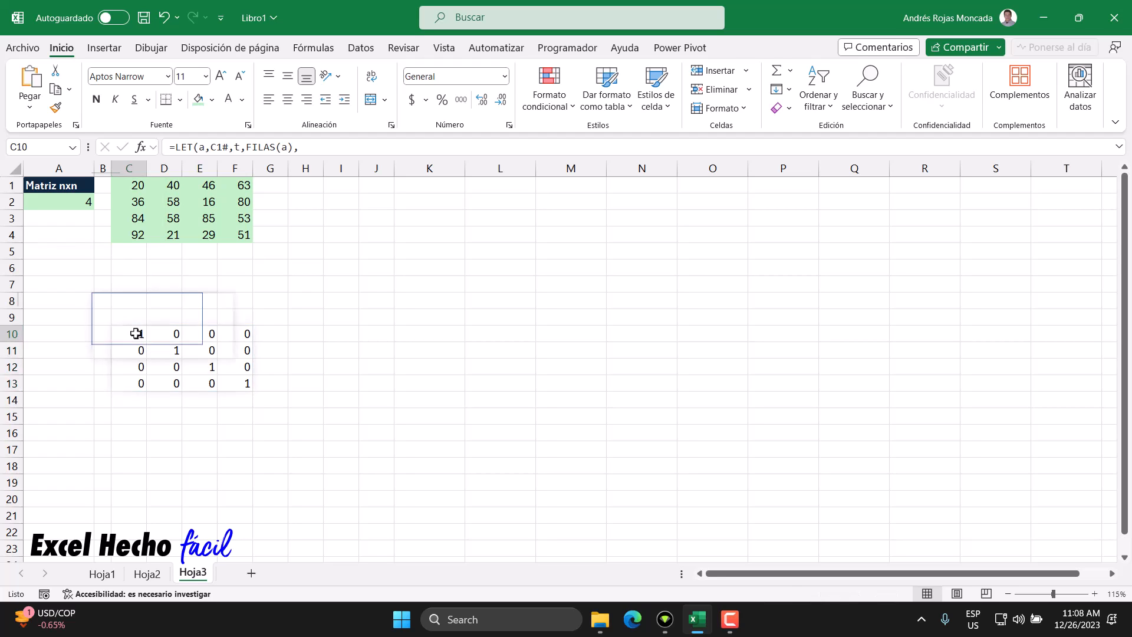
ctrl+click(170, 350)
ctrl+click(205, 364)
ctrl+click(235, 382)
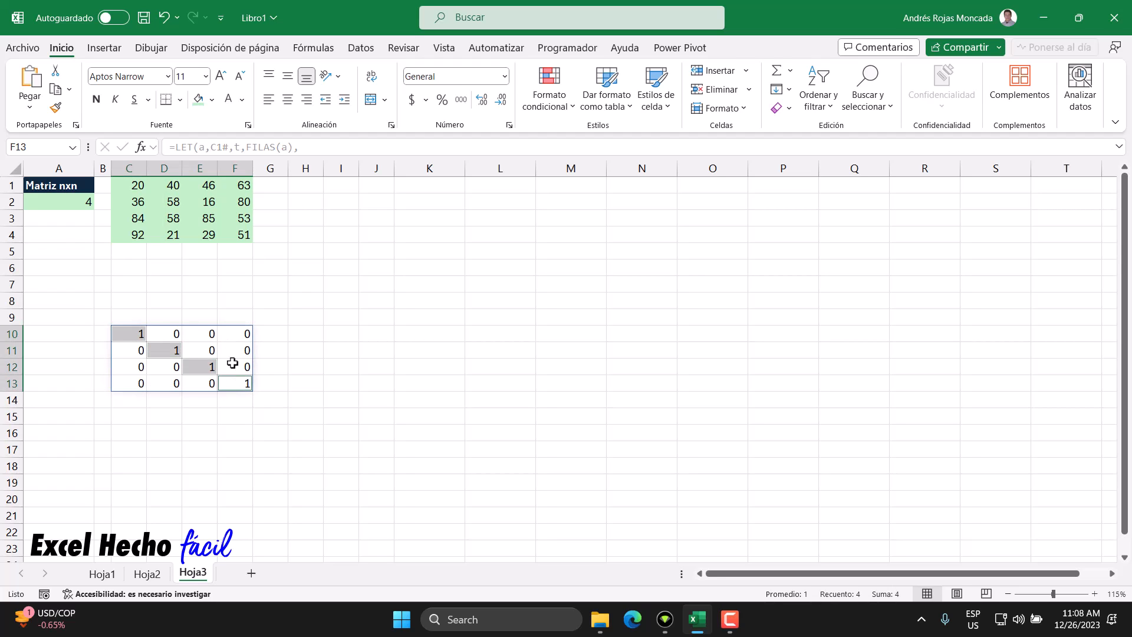
ctrl+click(136, 186)
ctrl+click(170, 202)
ctrl+click(204, 217)
ctrl+click(239, 232)
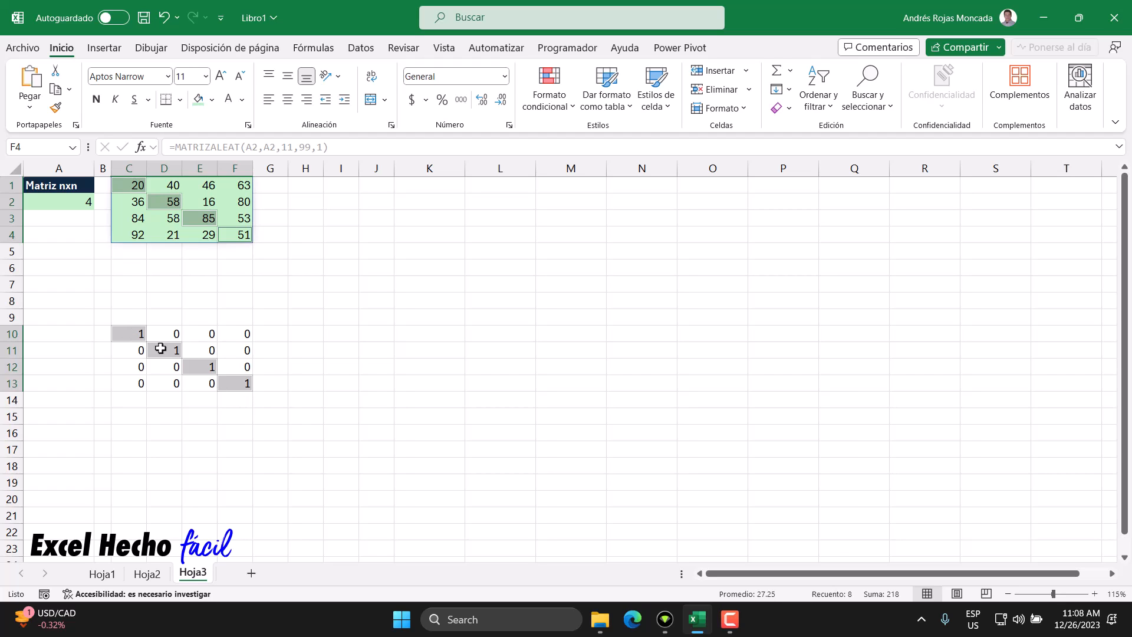
Edit the formula in C10 to add an empty parenthesised second logical test after (f=c) in the O function
click(140, 333)
key(F2)
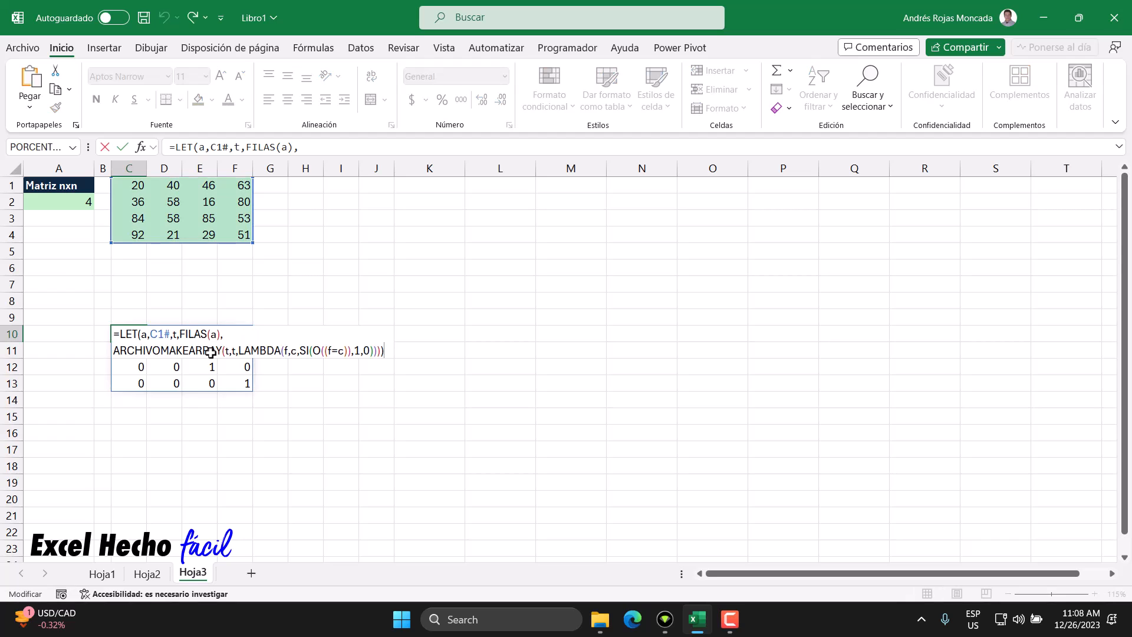
click(347, 352)
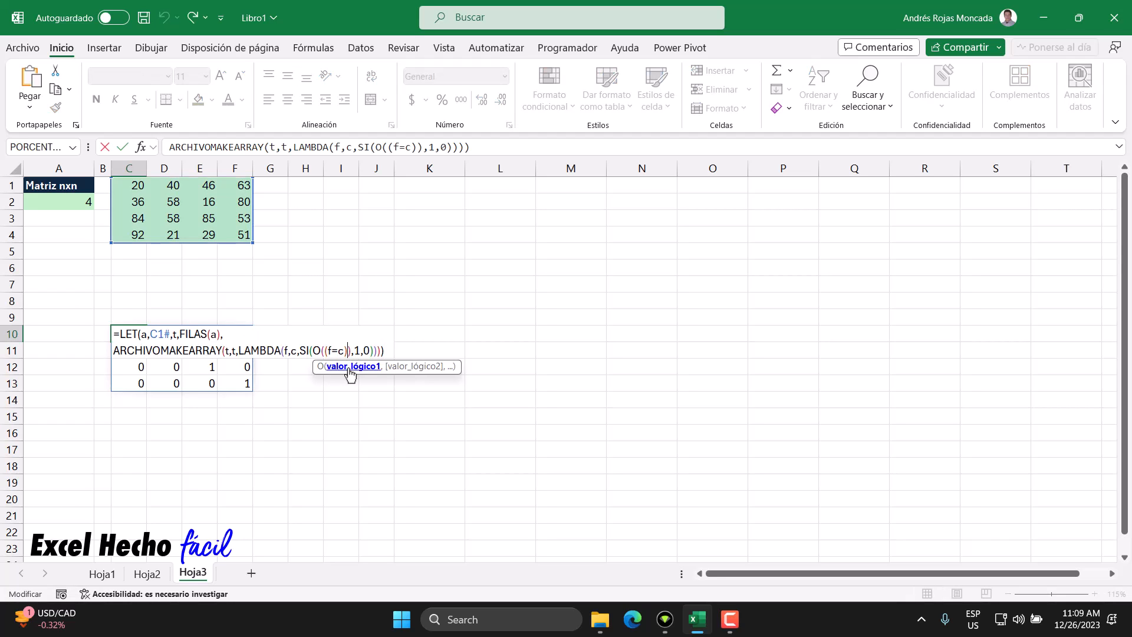
text(,)
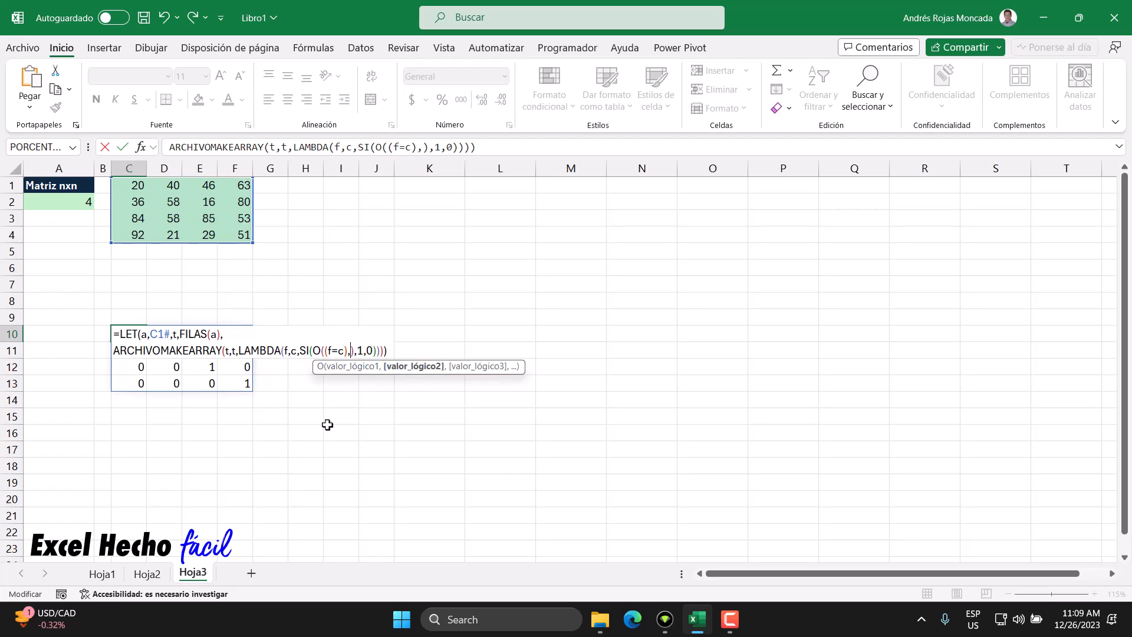
text(())
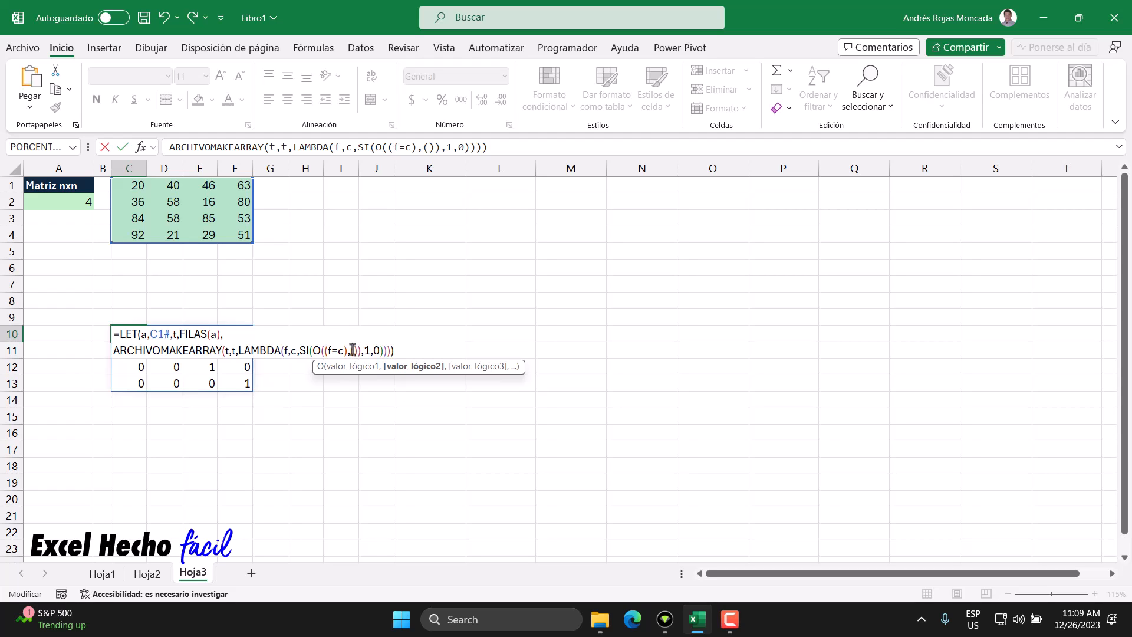
Fill the empty parentheses of the O function's second logical test with t-c+1
double_click(175, 336)
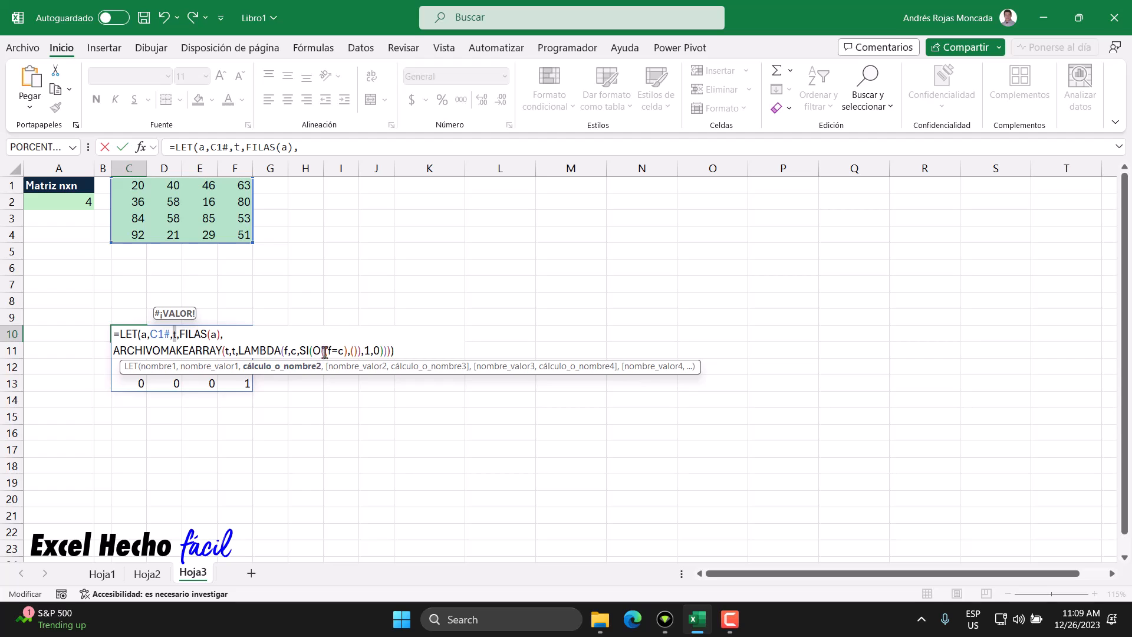
click(353, 351)
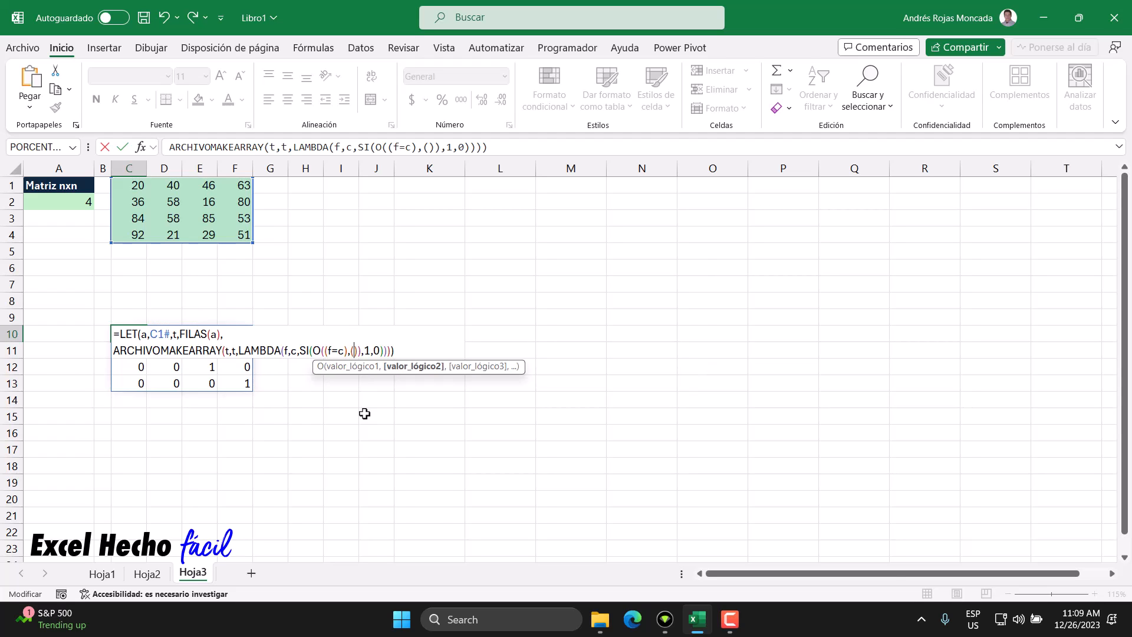
text(t)
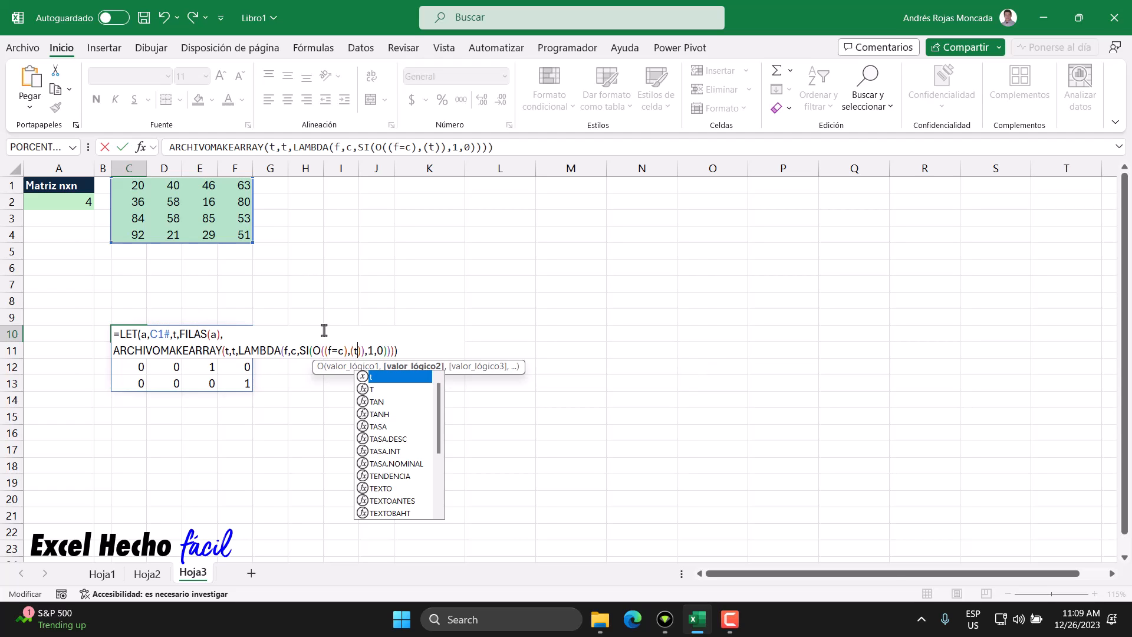
drag(223, 349, 388, 350)
click(357, 350)
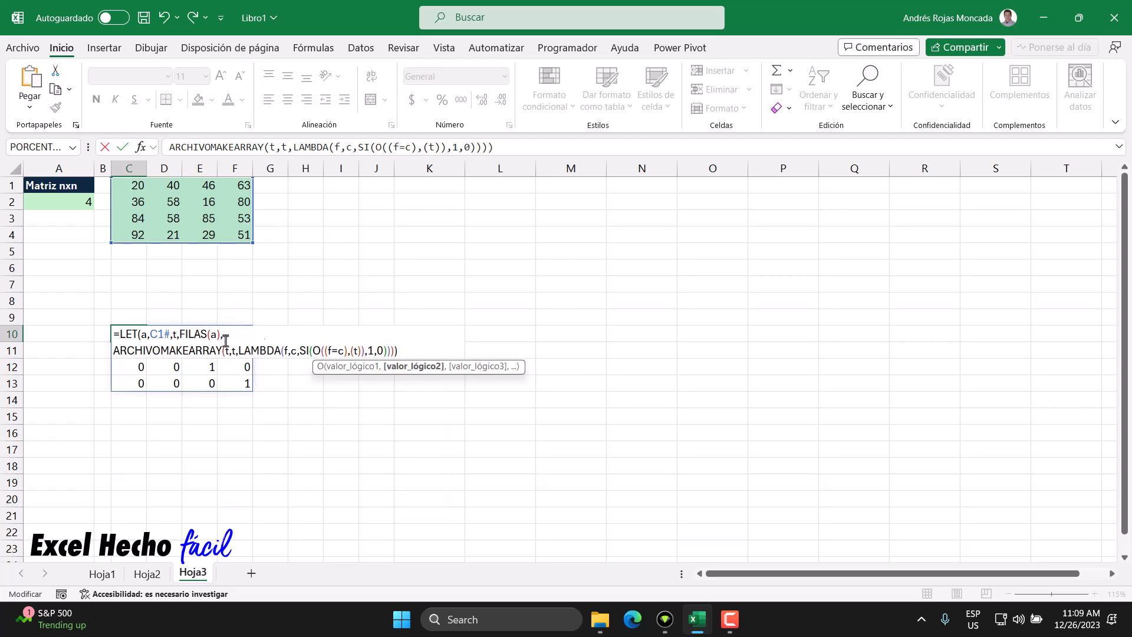
click(177, 333)
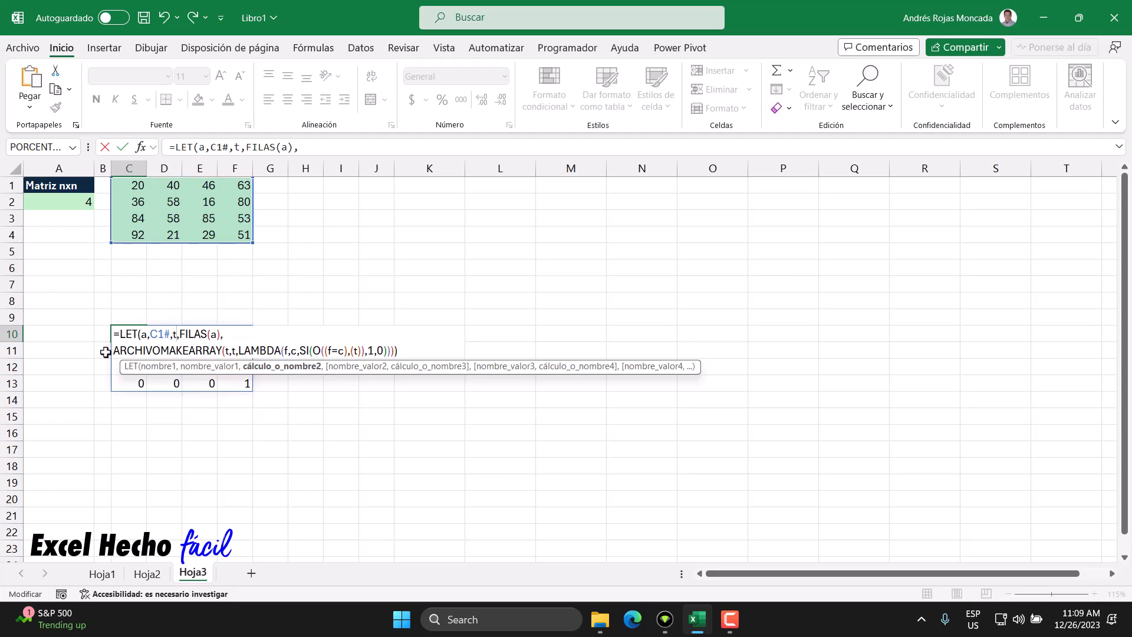
click(357, 350)
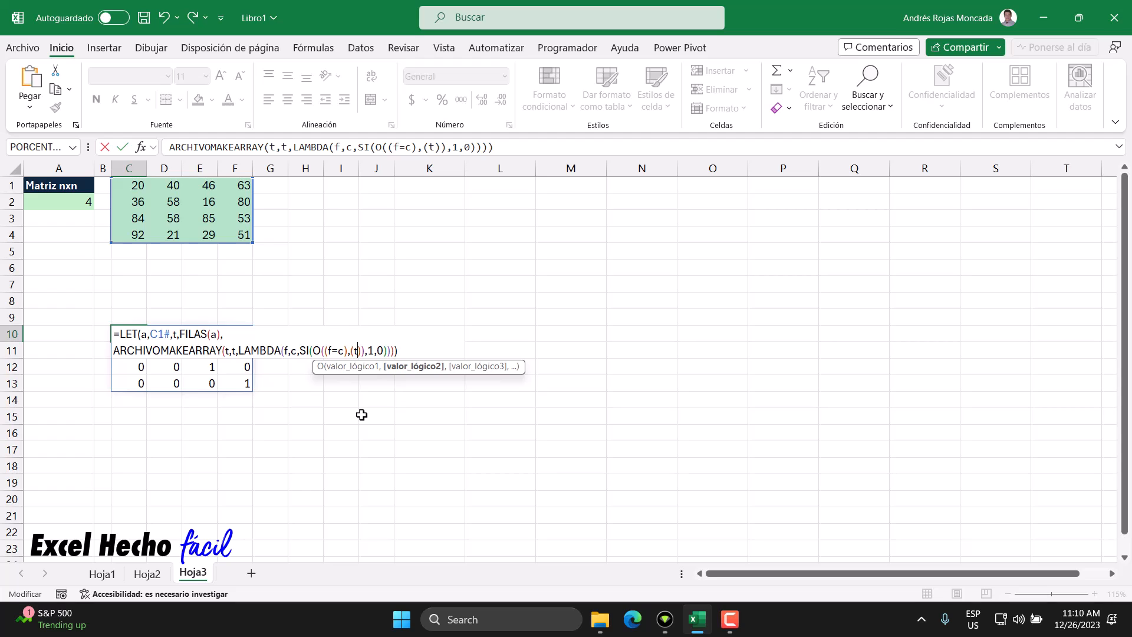
text(-c)
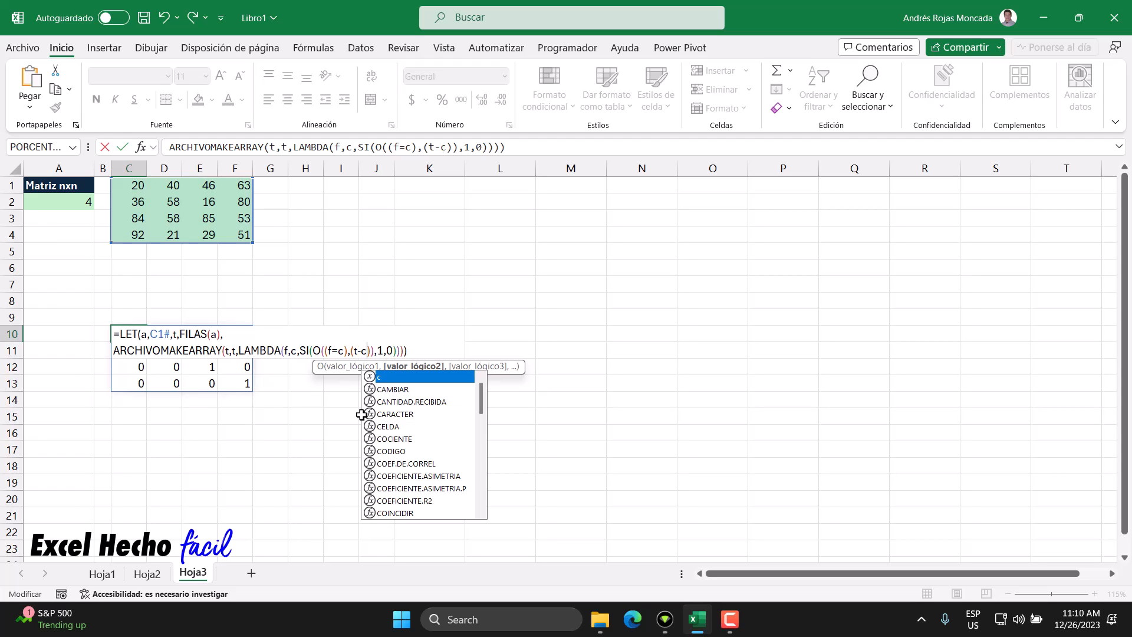
click(360, 350)
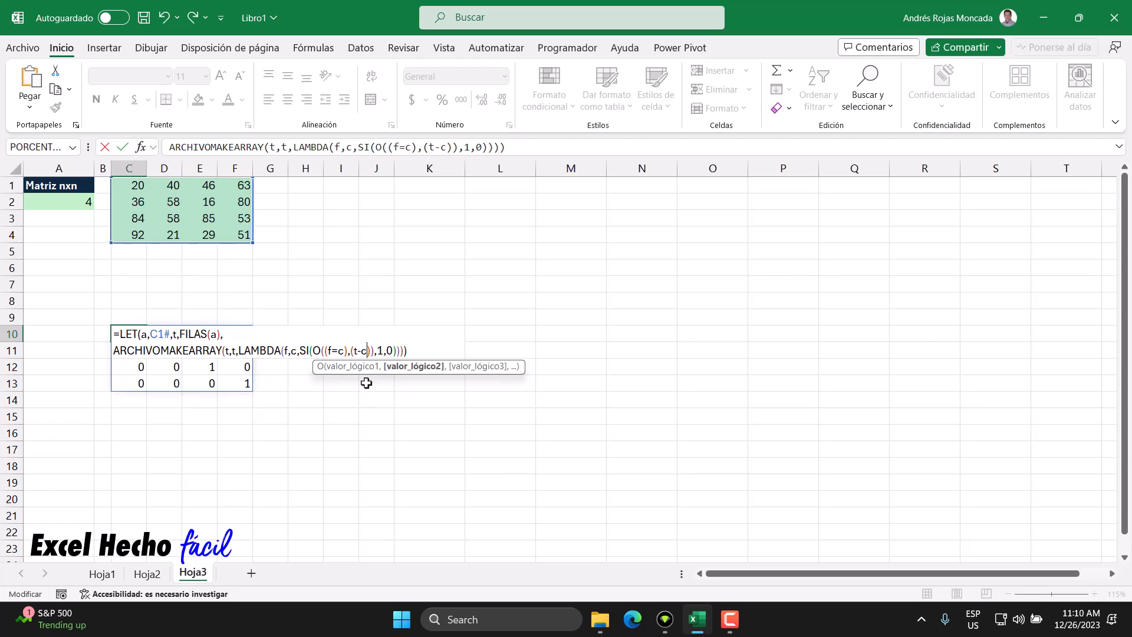
text(+1)
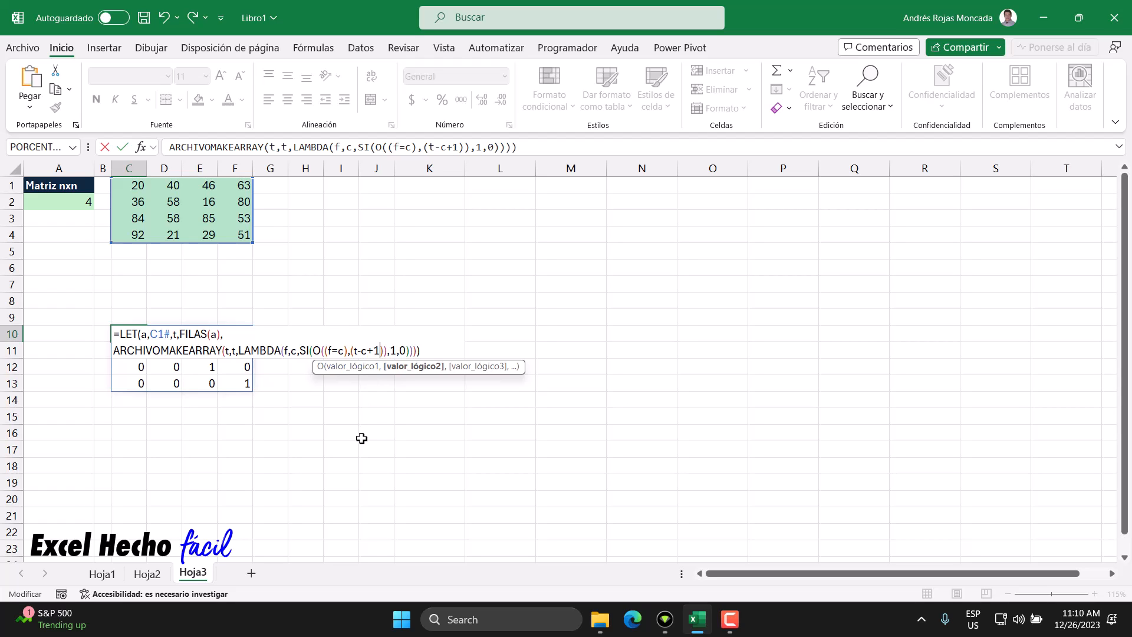
Complete the O function's second logical test by comparing (t-c+1) with f, giving (t-c+1)=f
drag(382, 350, 350, 352)
click(382, 350)
text(=f)
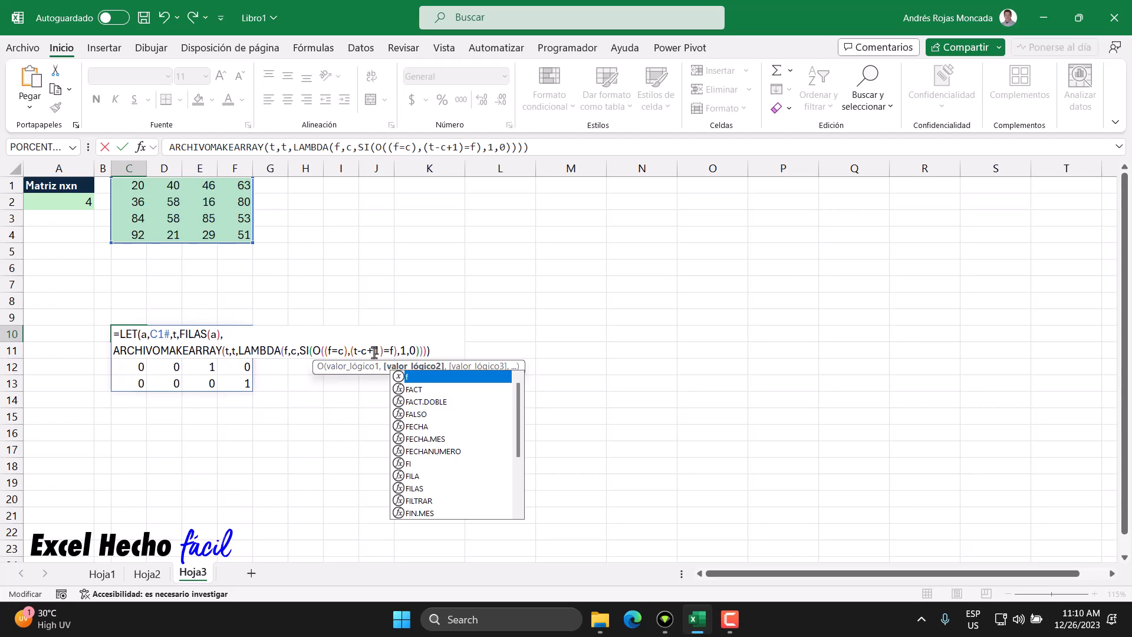
Review the O function's two logical tests and the SI function's true value, then commit the formula
click(356, 351)
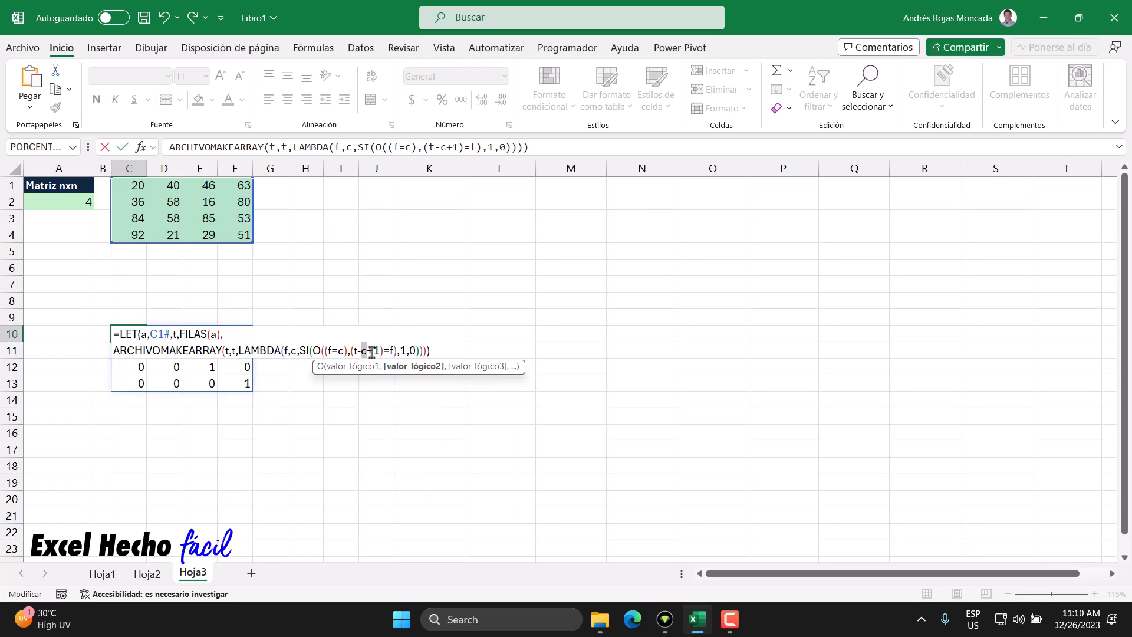
double_click(375, 350)
key(shift+Left)
key(shift+Left)
key(shift+Left)
key(shift+Left)
key(shift+Left)
click(392, 350)
drag(314, 350, 376, 351)
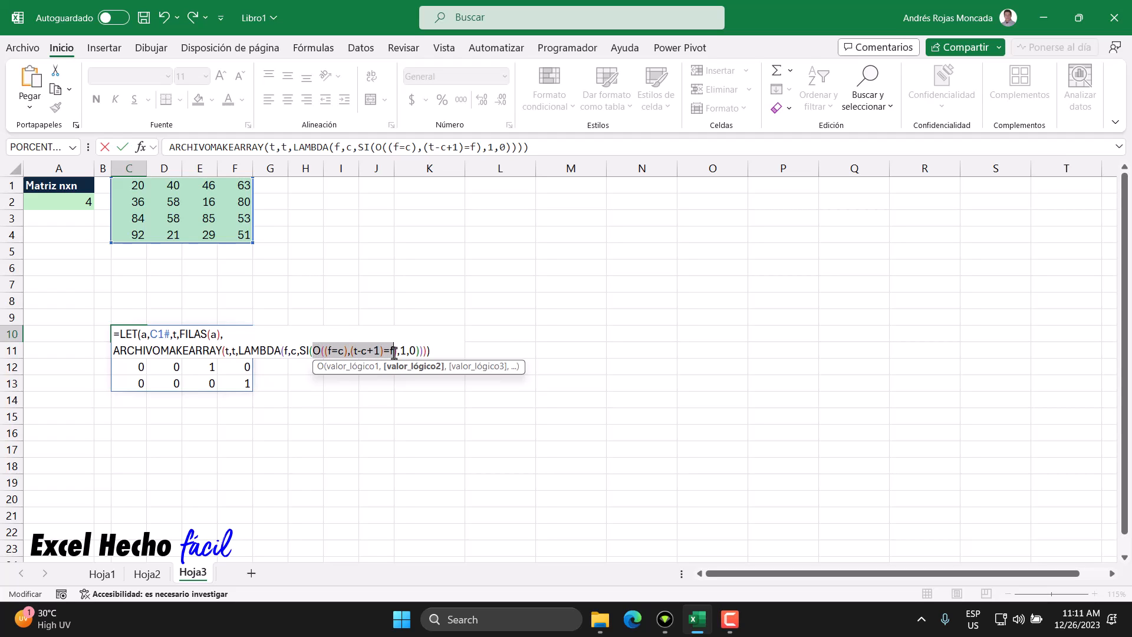
double_click(403, 350)
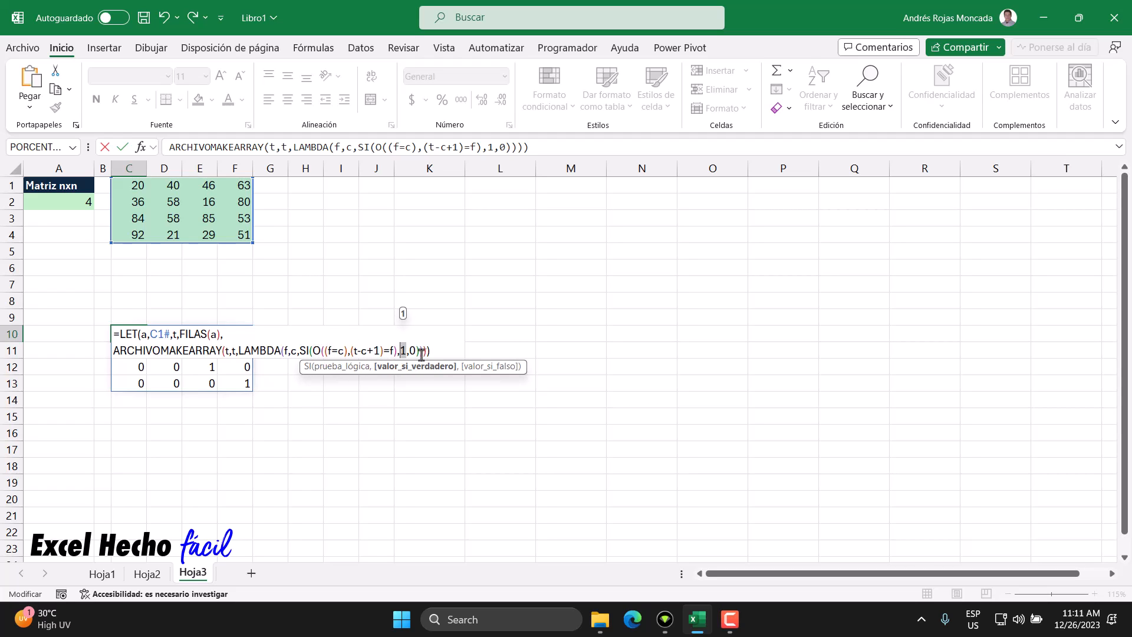
click(430, 351)
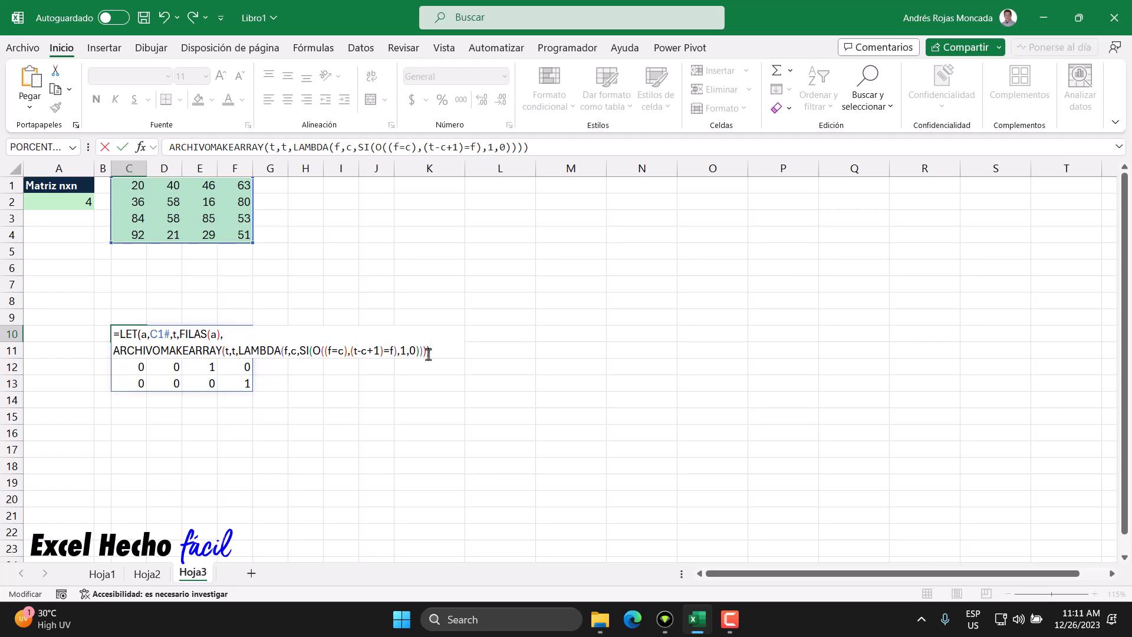
key(Return)
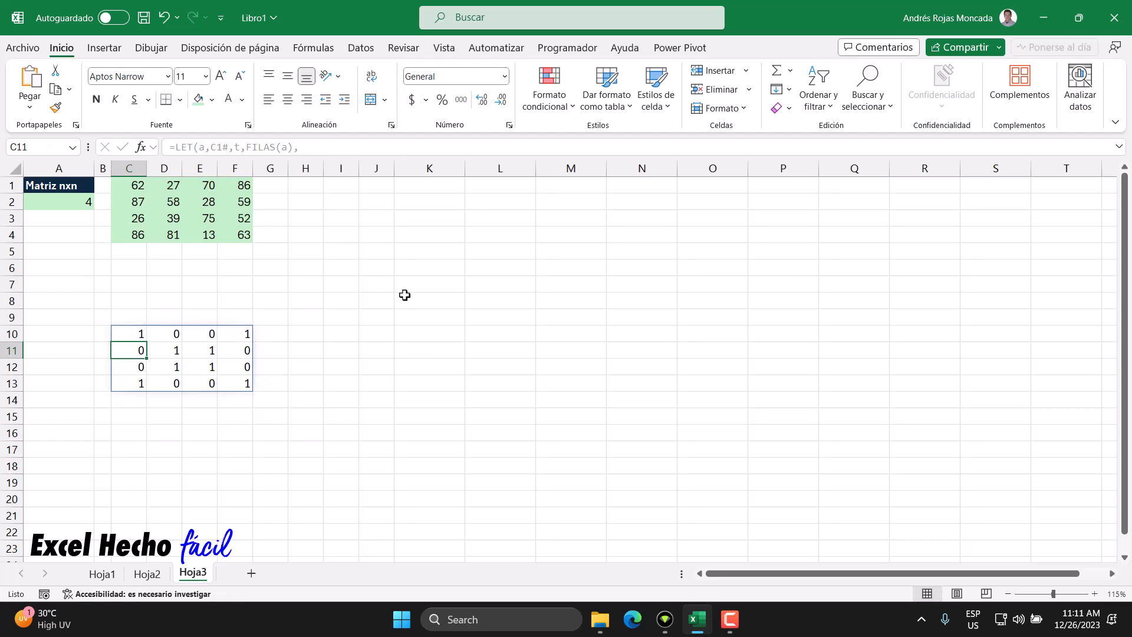
Check both diagonals of the result array by selecting C10, D11, E12, F13 plus C13, D12, E11, F10
click(135, 334)
ctrl+click(171, 351)
ctrl+click(195, 366)
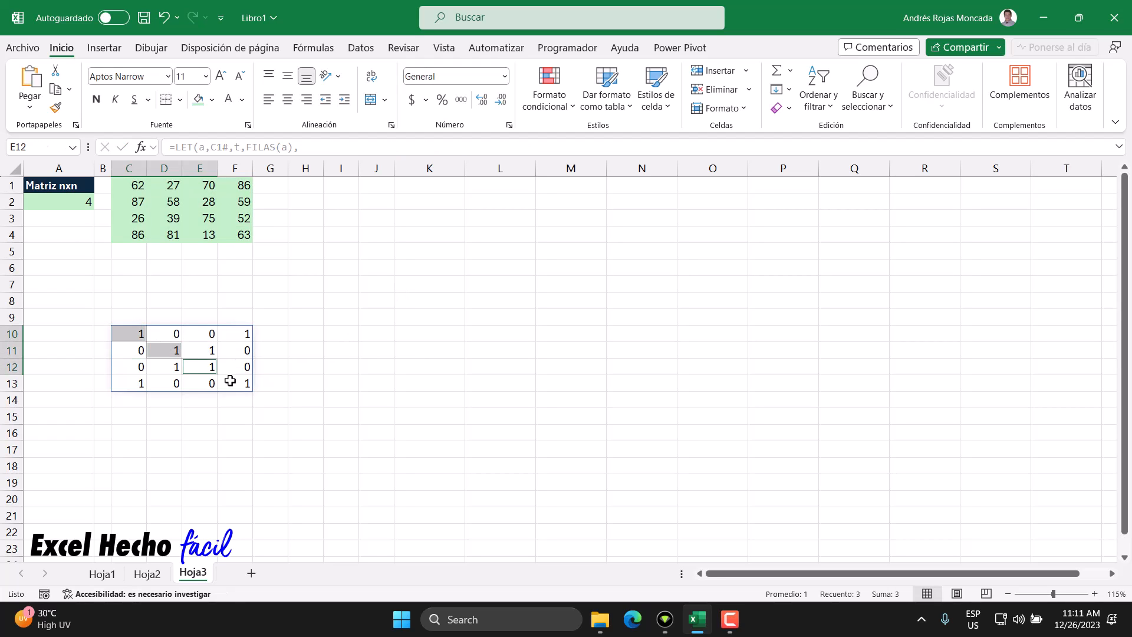
ctrl+click(231, 382)
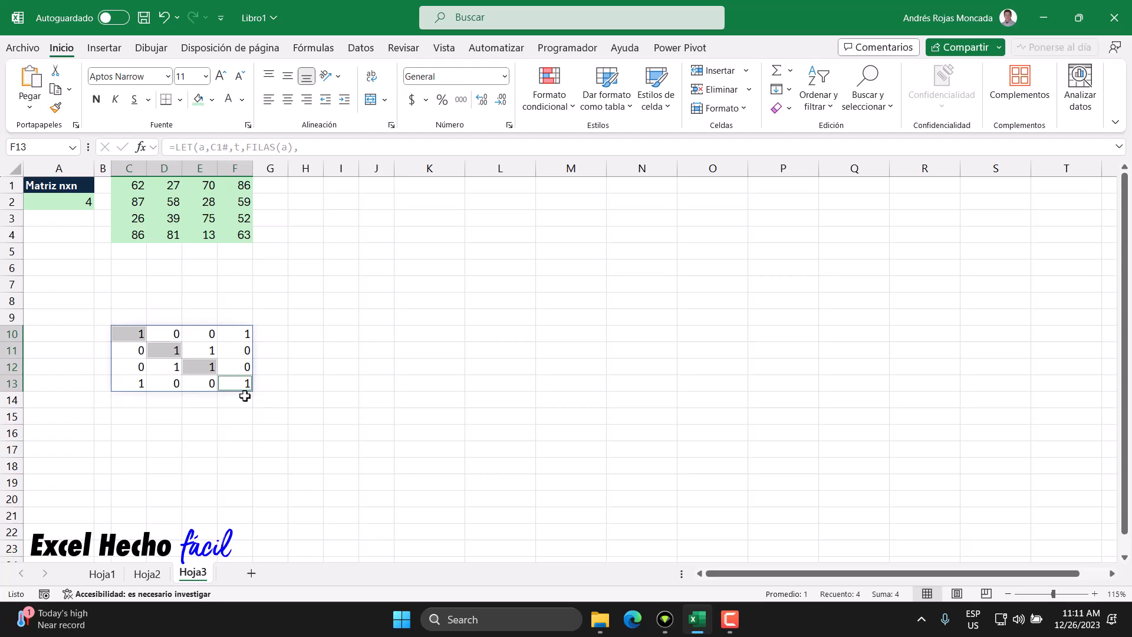
ctrl+click(133, 382)
ctrl+click(168, 368)
ctrl+click(204, 350)
ctrl+click(237, 333)
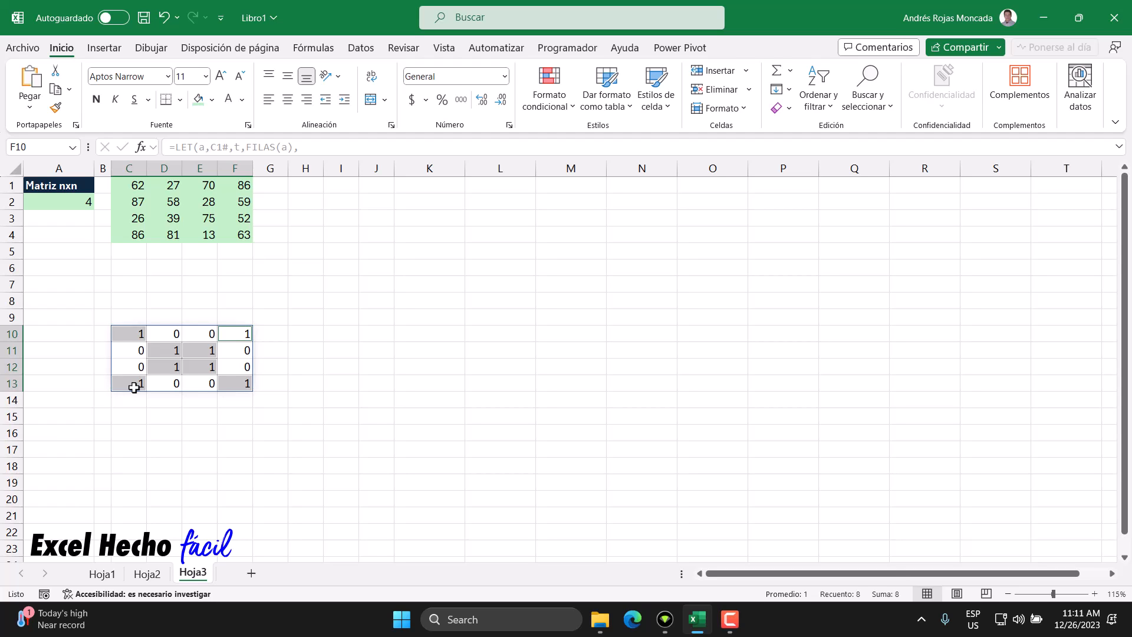
Start a new formula-based conditional formatting rule for the range C10:J17
drag(121, 333, 371, 384)
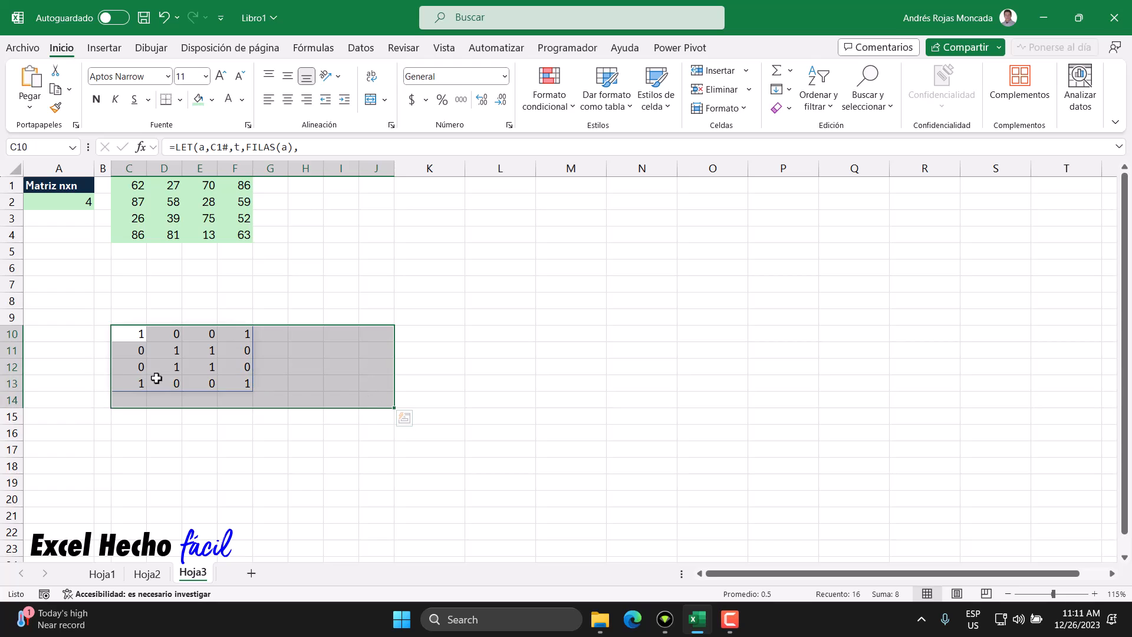
click(126, 332)
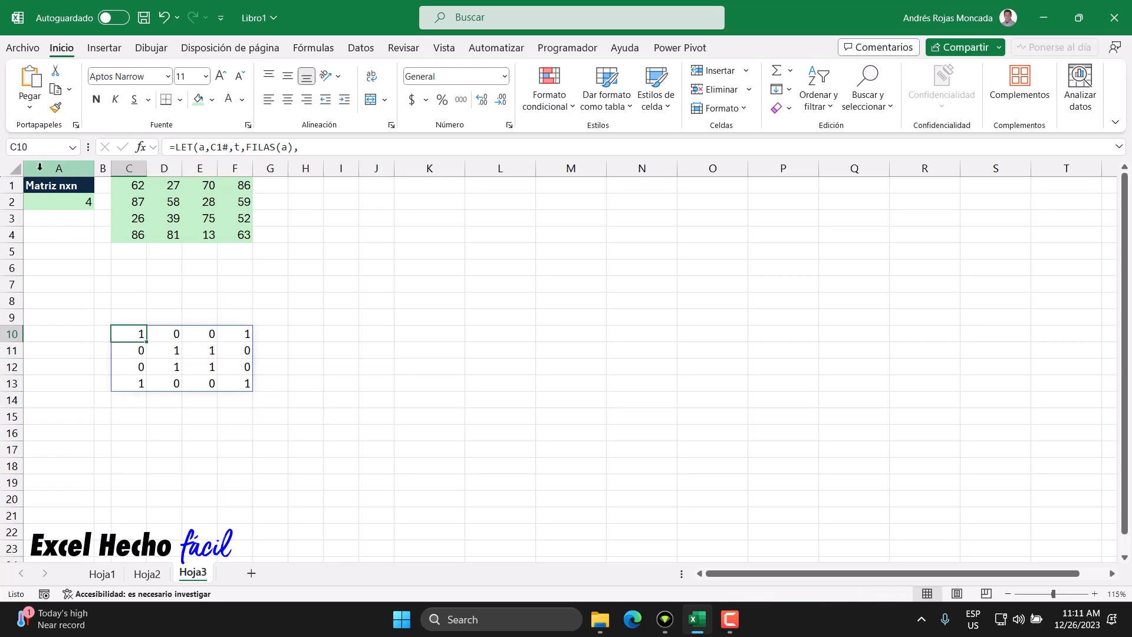
drag(136, 328, 371, 454)
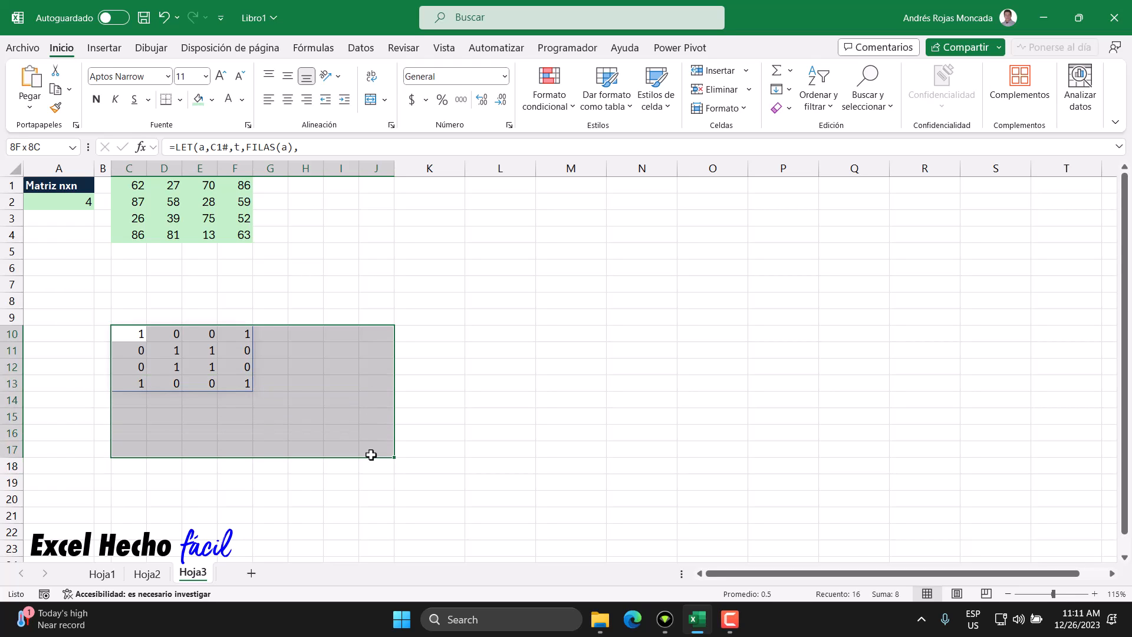
drag(371, 456, 370, 457)
click(551, 107)
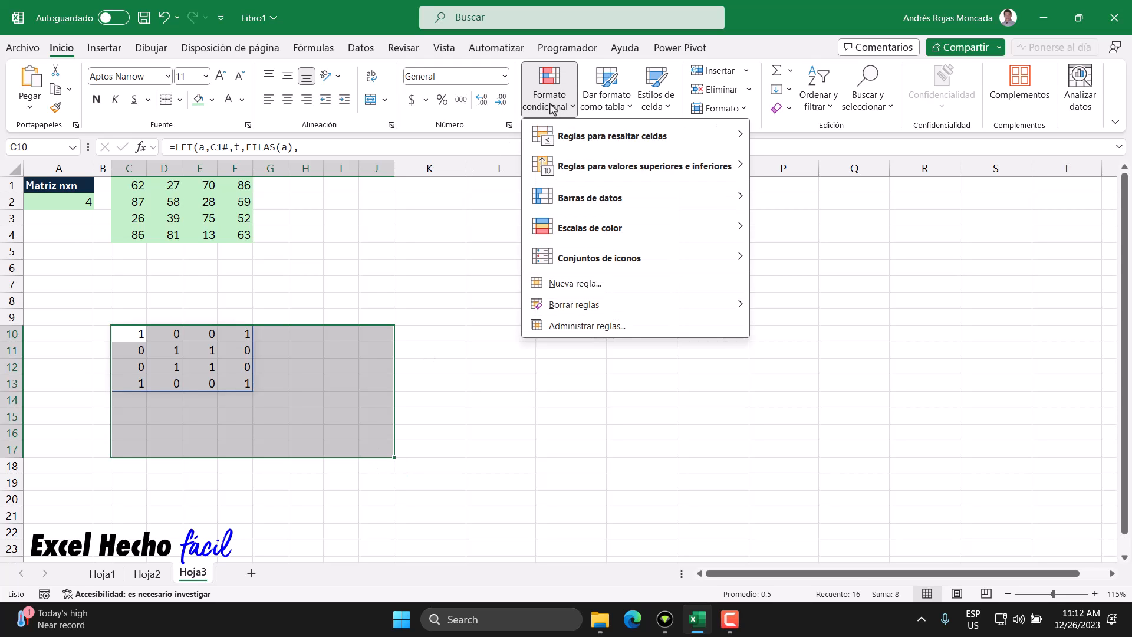
click(576, 284)
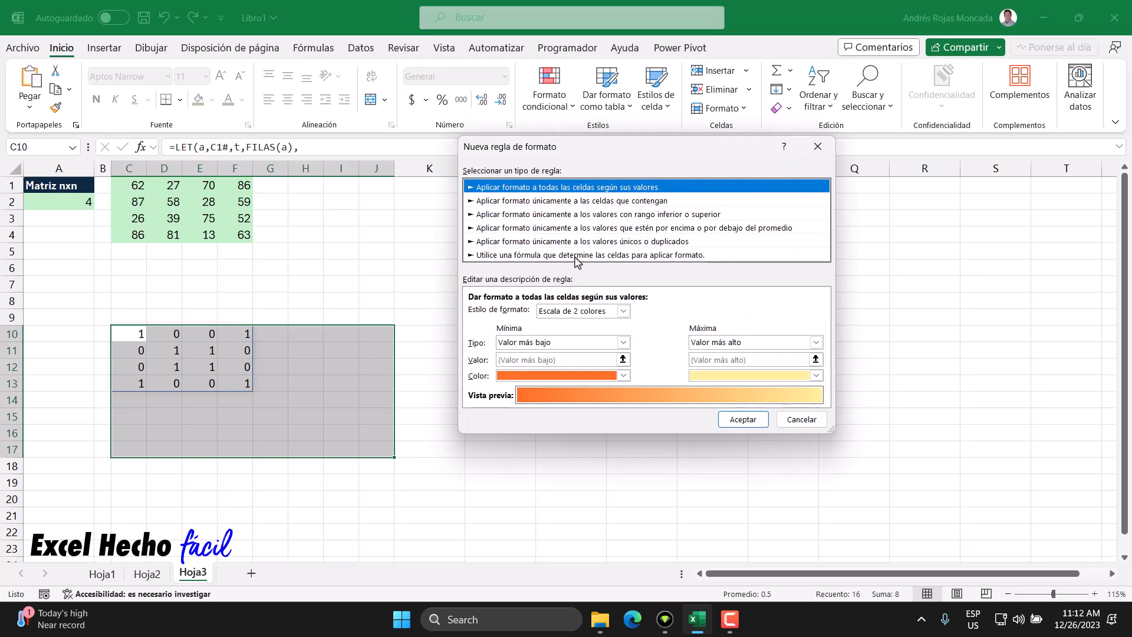
click(574, 256)
click(565, 313)
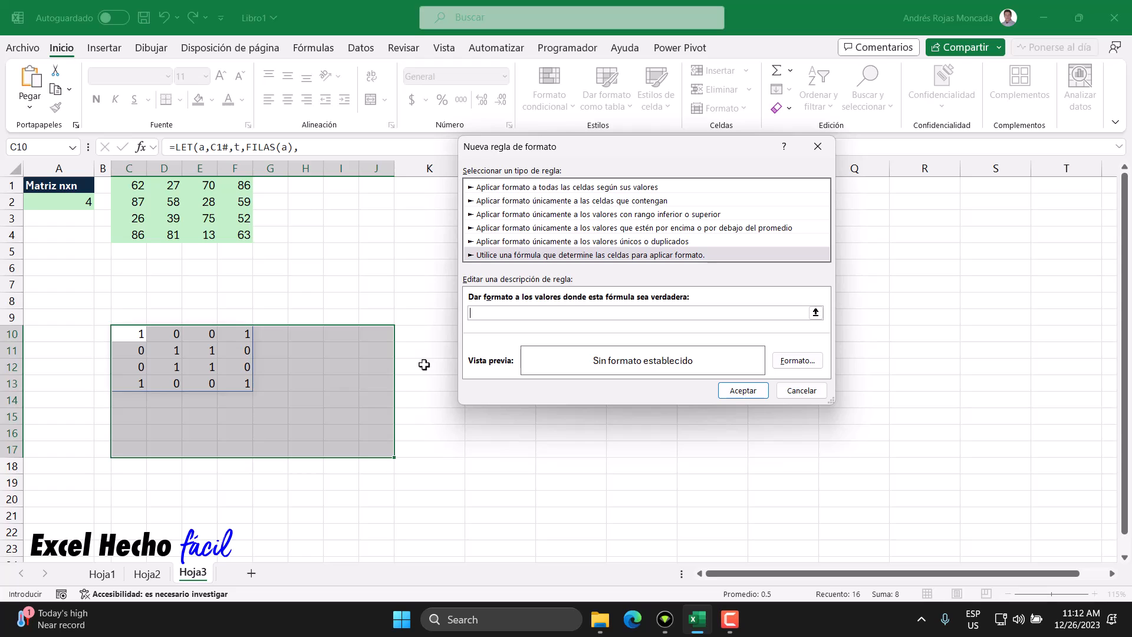
Enter =C10=1 as the rule's condition, using a fully relative reference to C10
click(126, 332)
click(487, 315)
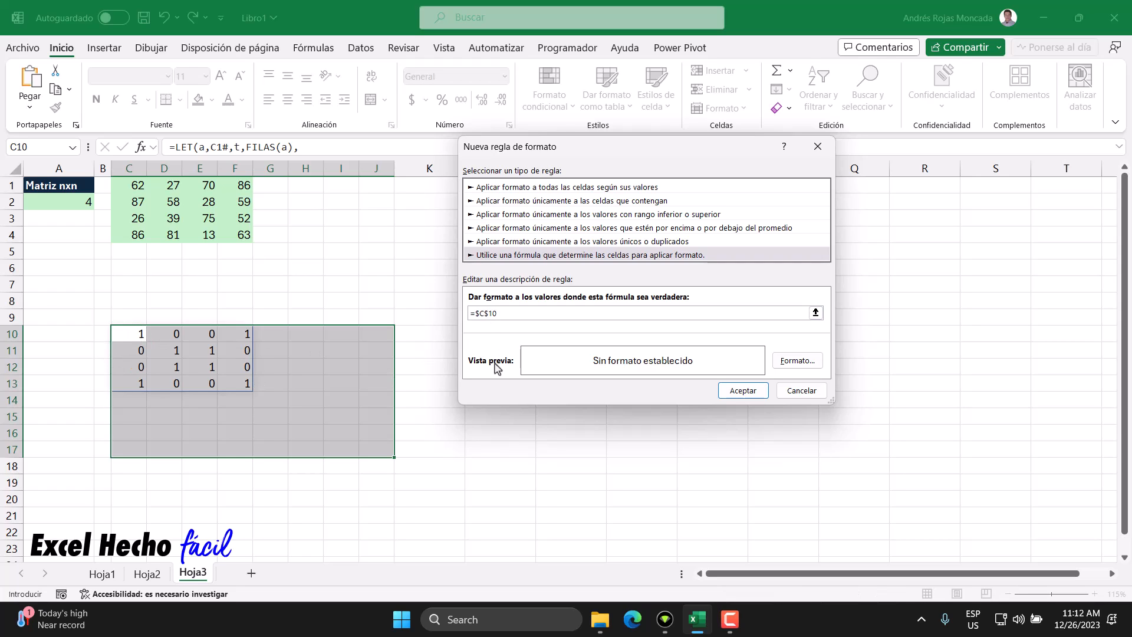
key(F4)
key(F4)
key(F4)
drag(505, 313, 431, 311)
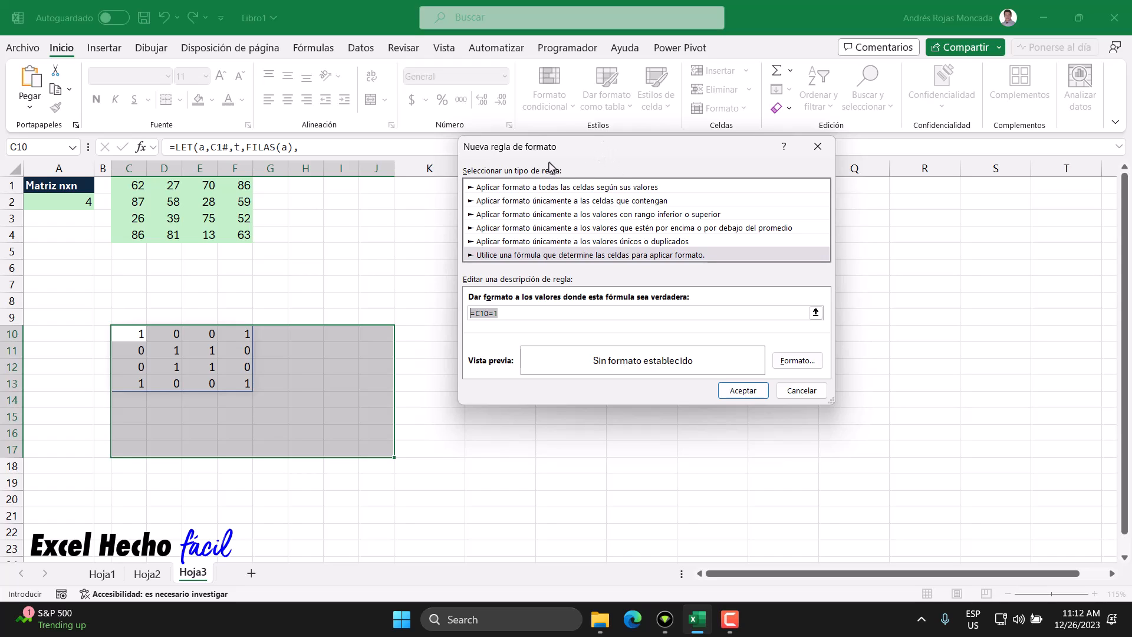
click(515, 315)
Give the conditional formatting rule a yellow fill and apply it to the selected range
click(794, 363)
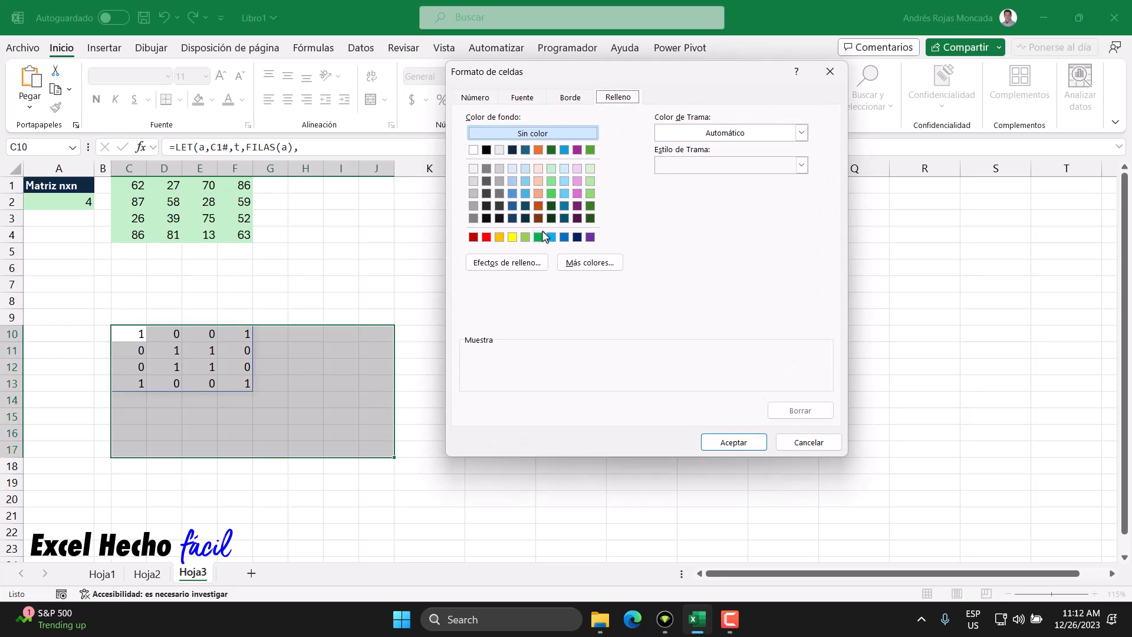
click(512, 236)
click(739, 447)
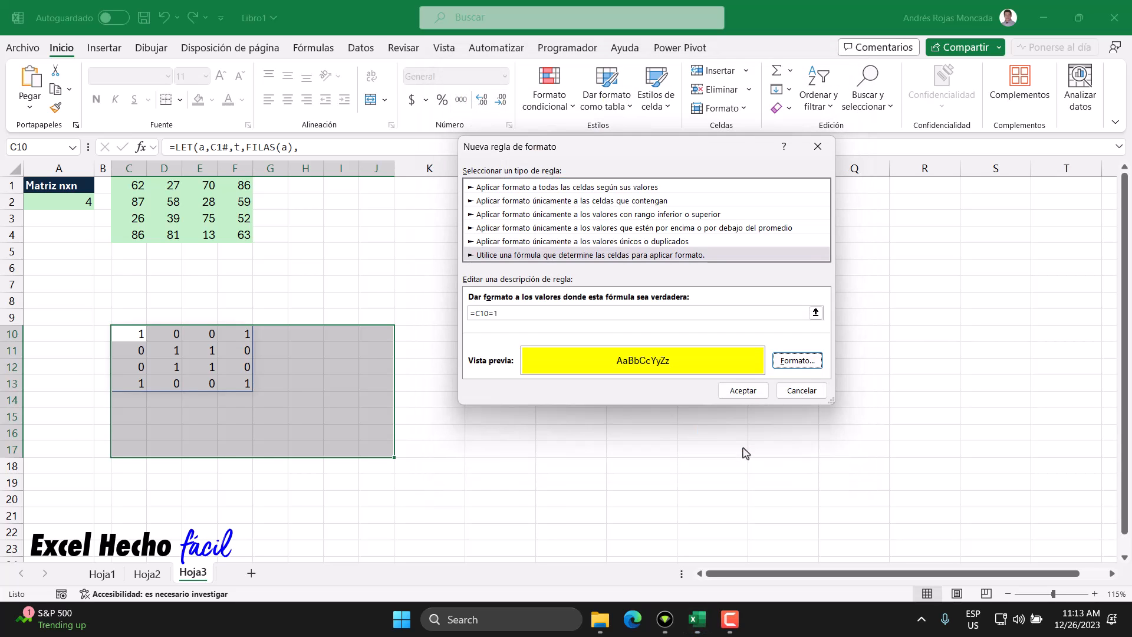
click(742, 391)
click(132, 336)
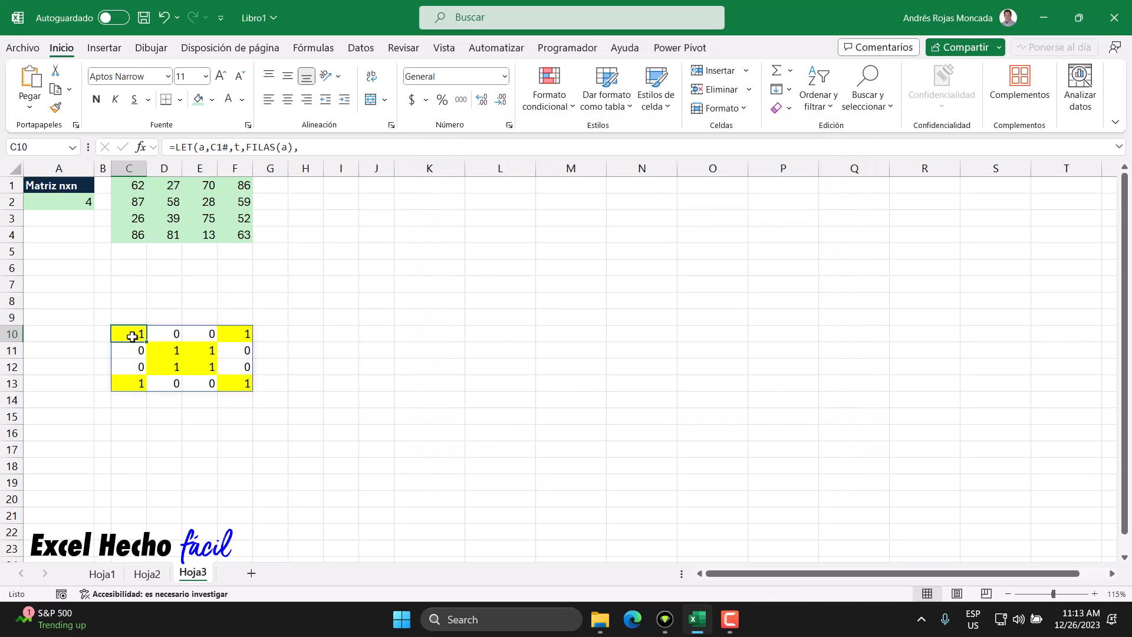
Set the matrix size in A2 to 5
click(72, 206)
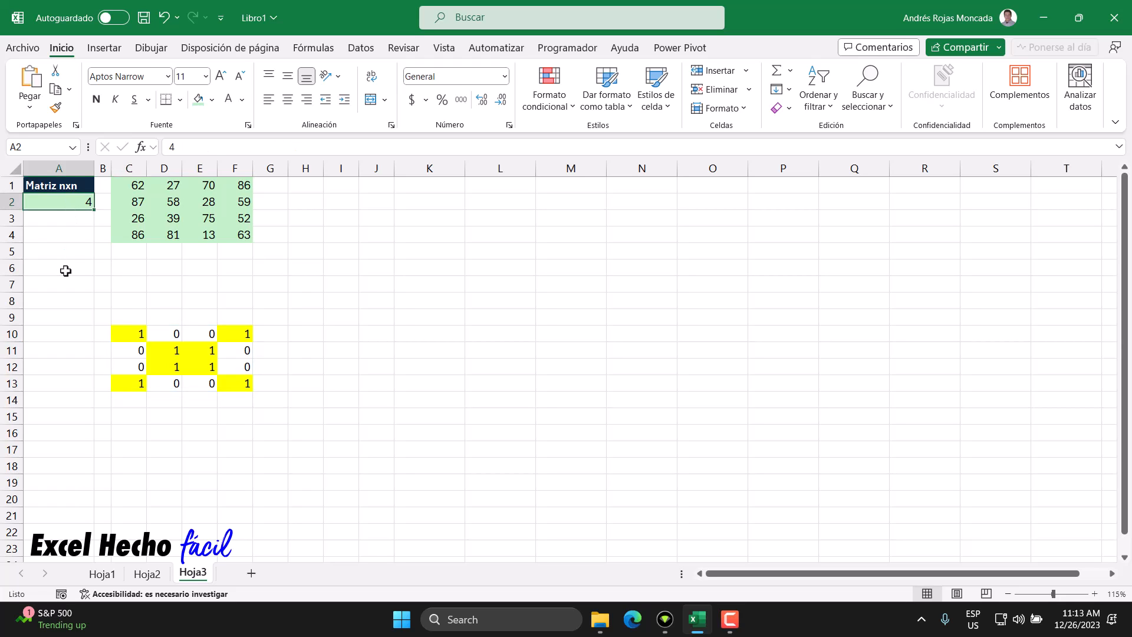
text(5)
key(ctrl+Return)
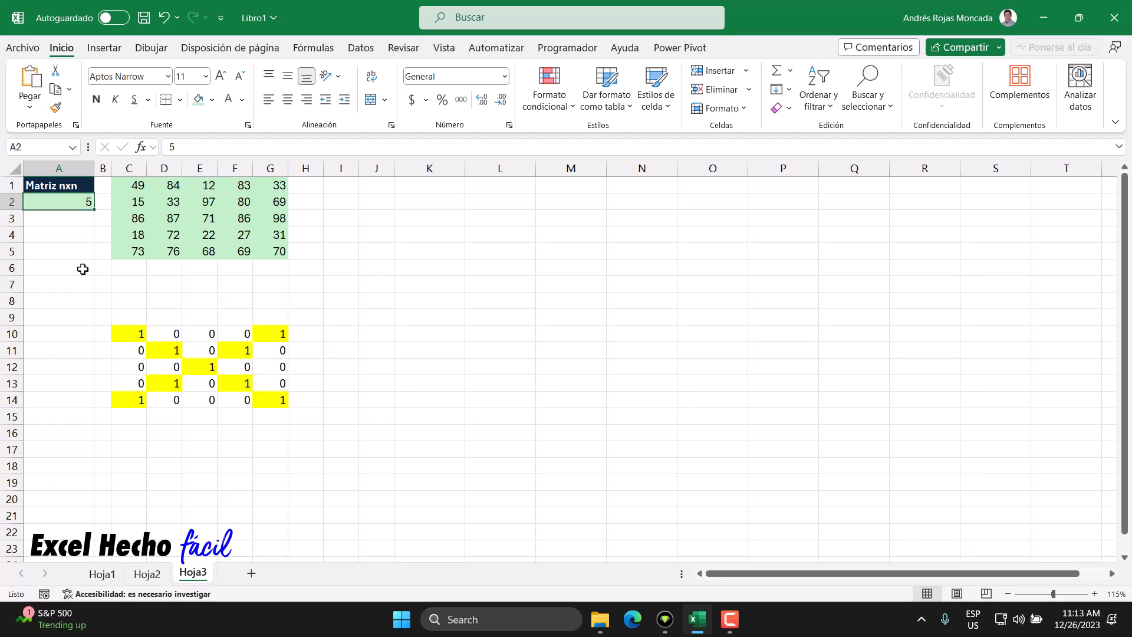
Change the matrix size in A2 to 6, 7 and finally 8
text(6)
key(ctrl+Return)
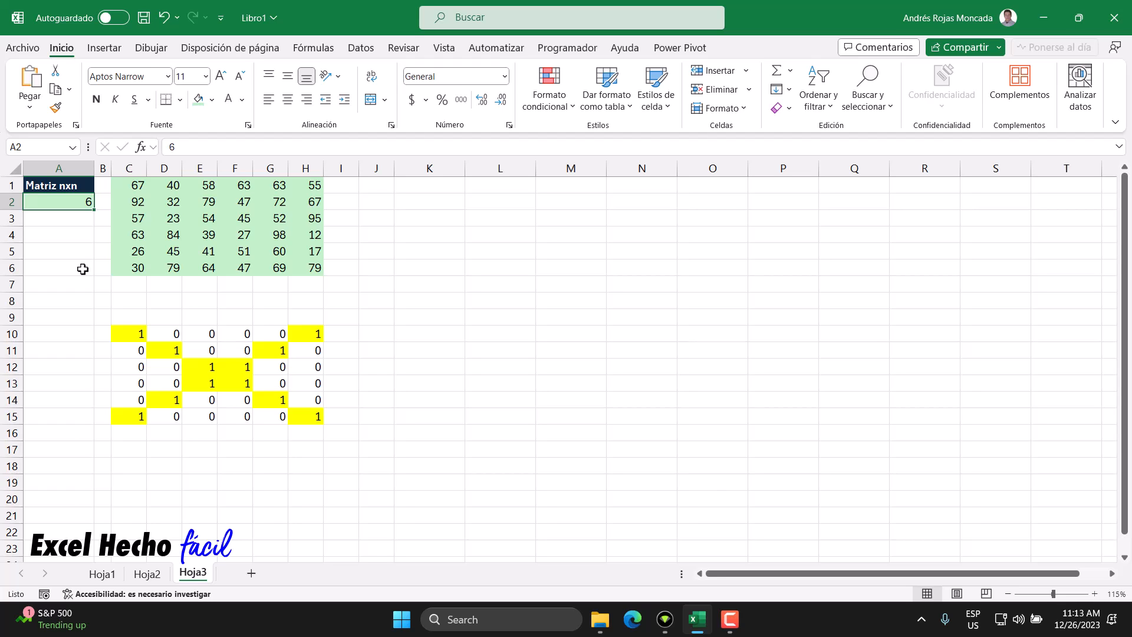
text(7)
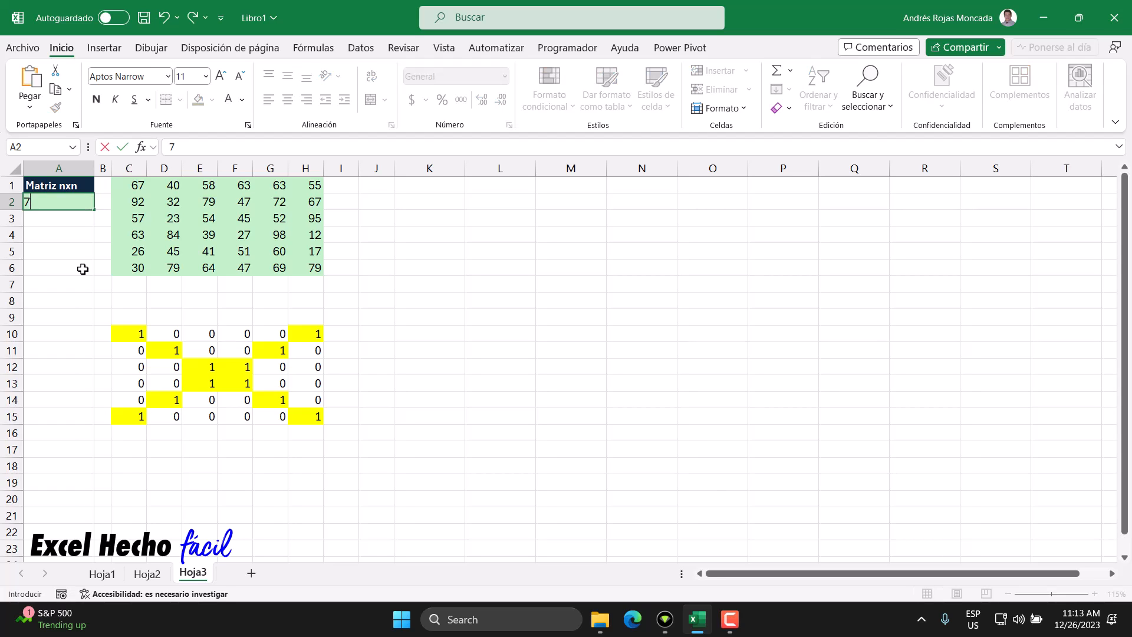
key(ctrl+Return)
text(8)
key(ctrl+Return)
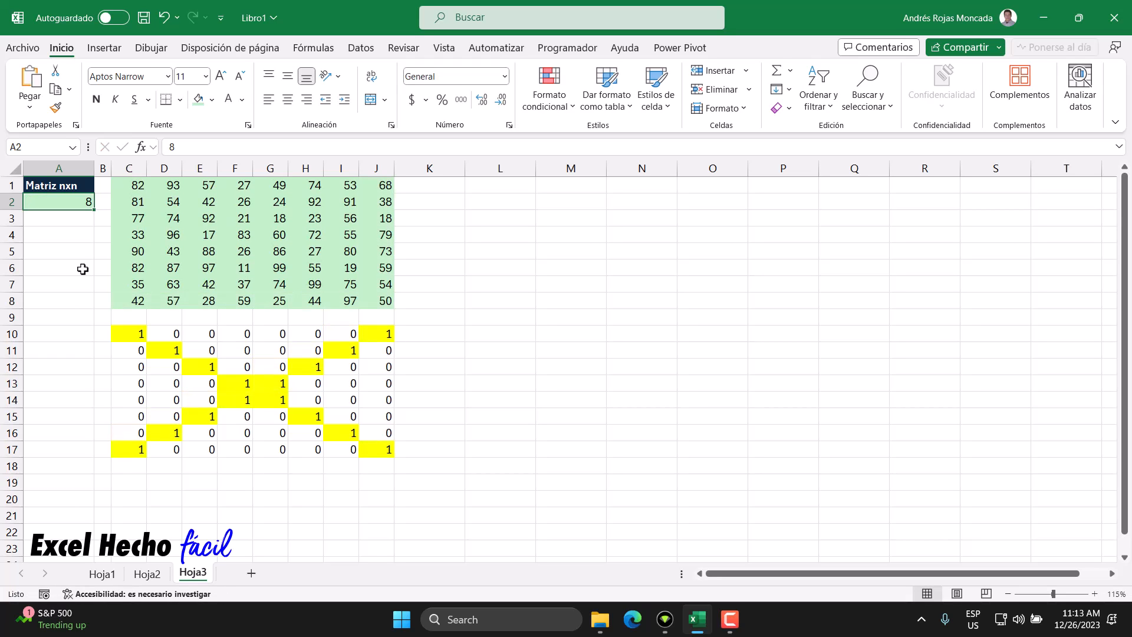
Set the width of column K to 2
right_click(428, 168)
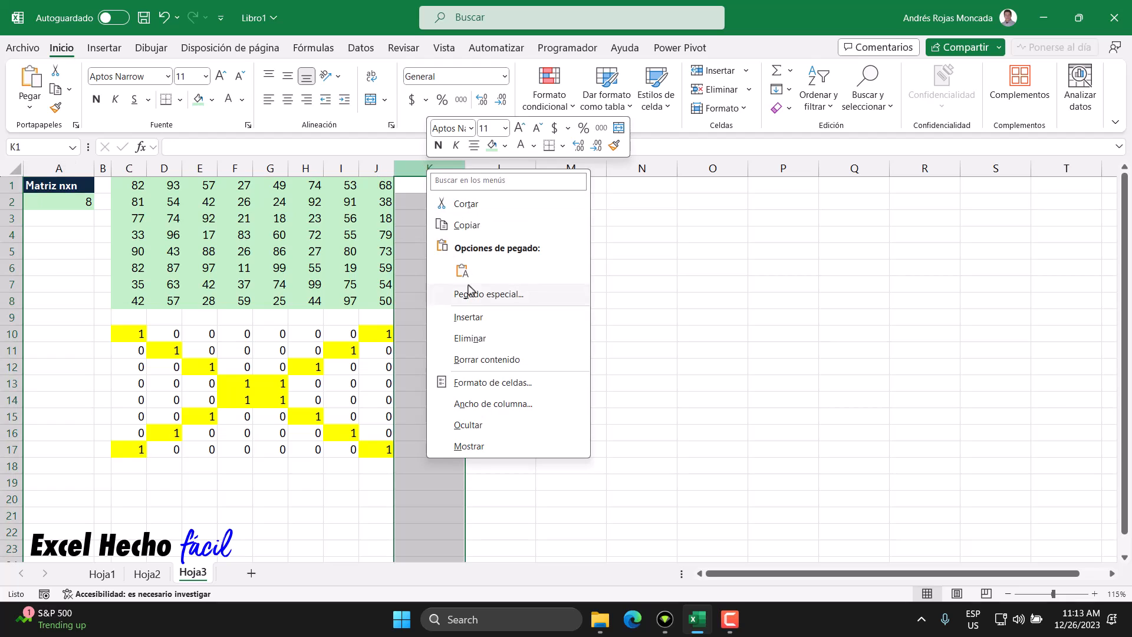
click(470, 404)
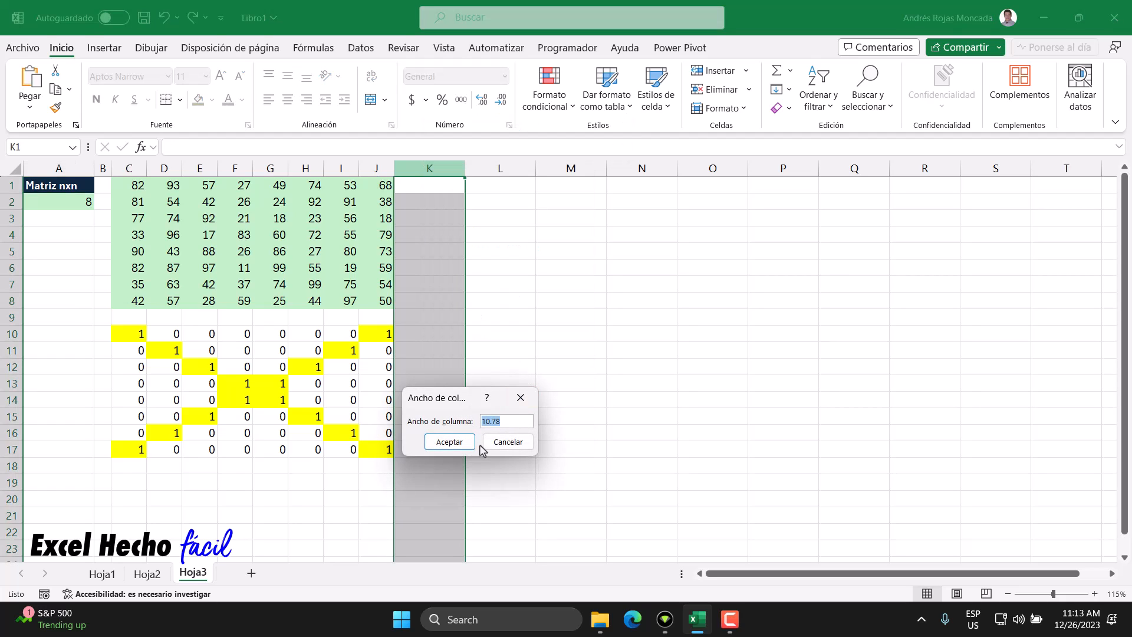
text(2)
key(Return)
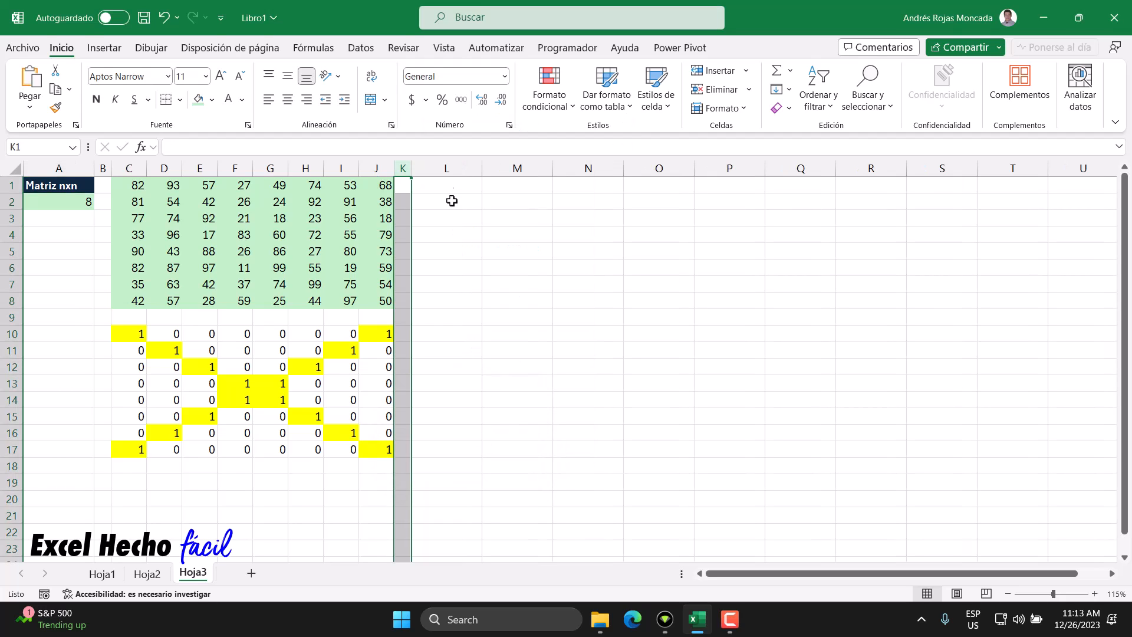
Set the width of columns L through S to 5
click(450, 169)
drag(450, 168, 938, 171)
right_click(935, 172)
click(956, 408)
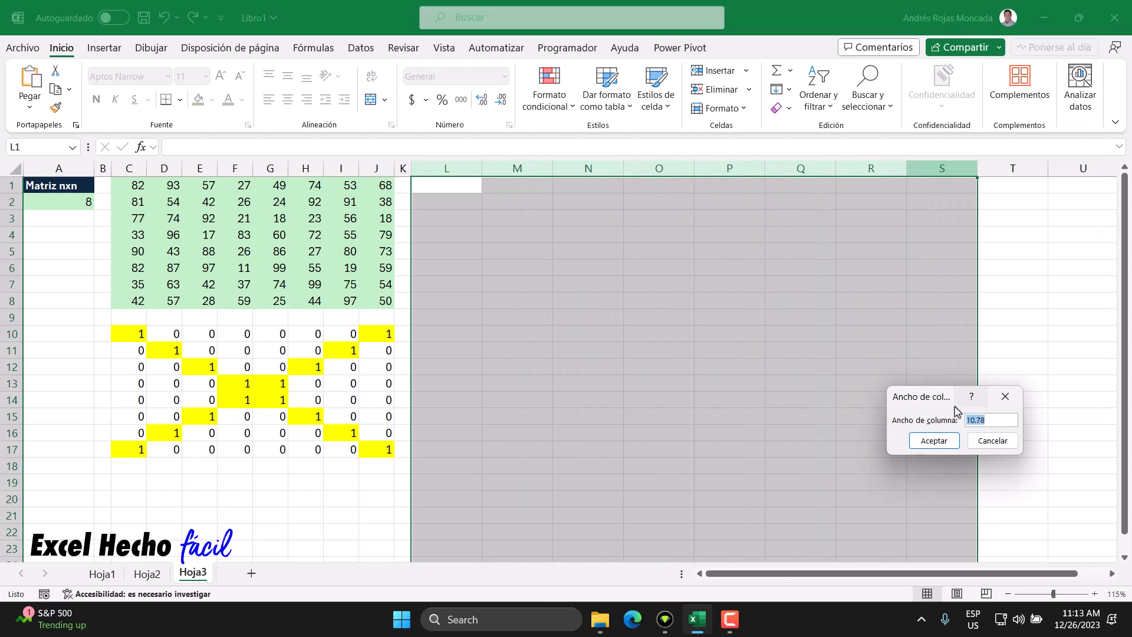
text(5)
key(Return)
Multiply the random matrix by the diagonal mask in L1 with the spill formula =C1#*C10#
click(425, 184)
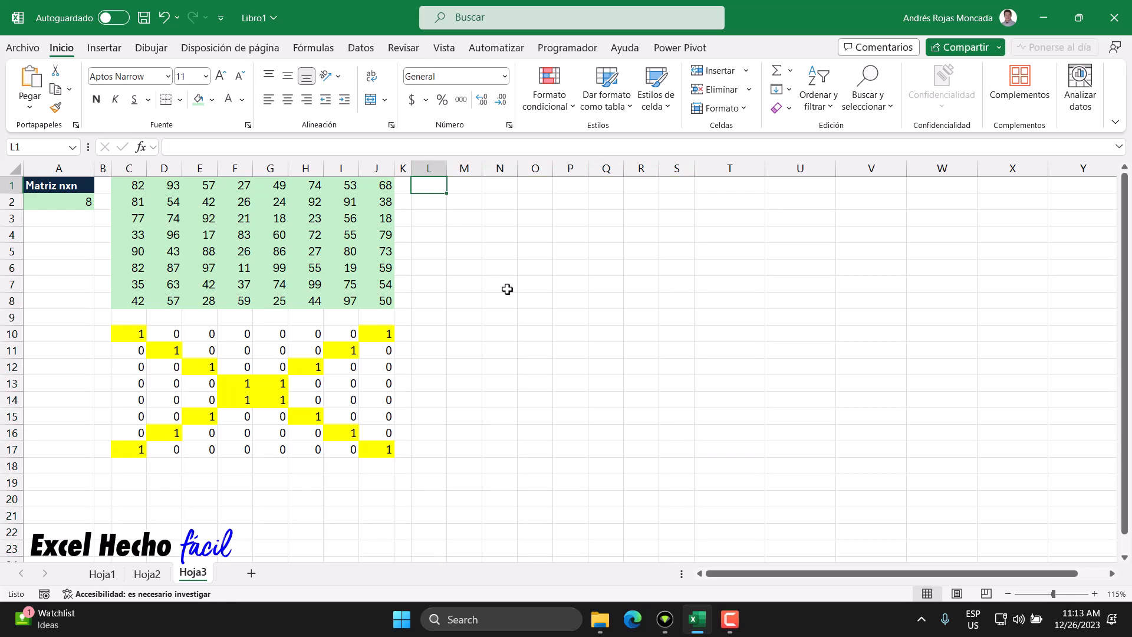
text(=)
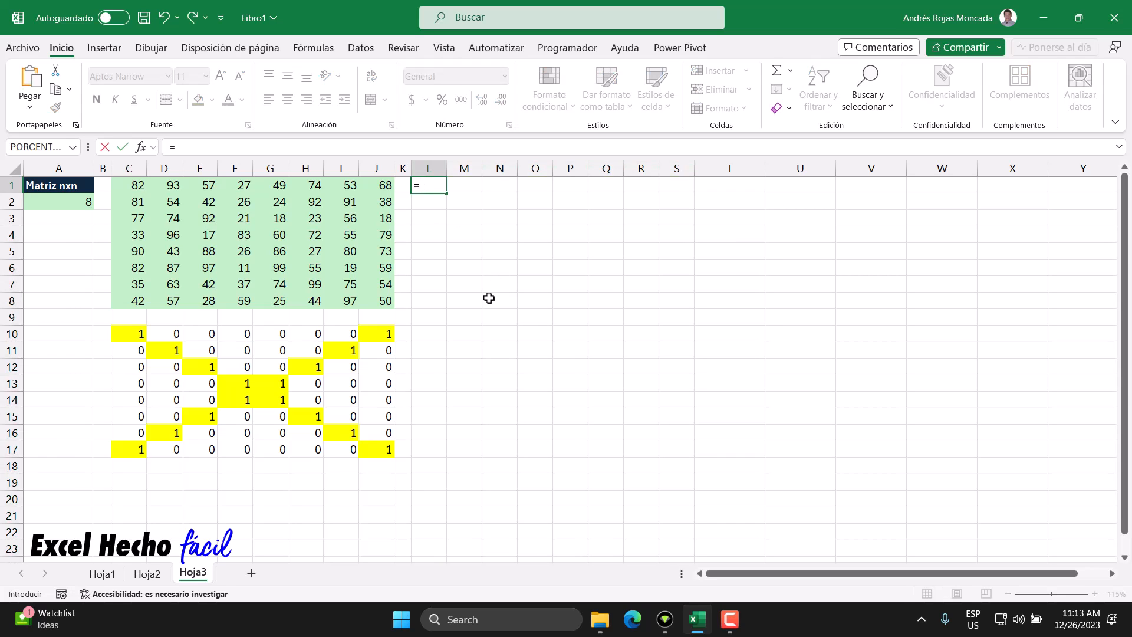
click(135, 184)
text(#*)
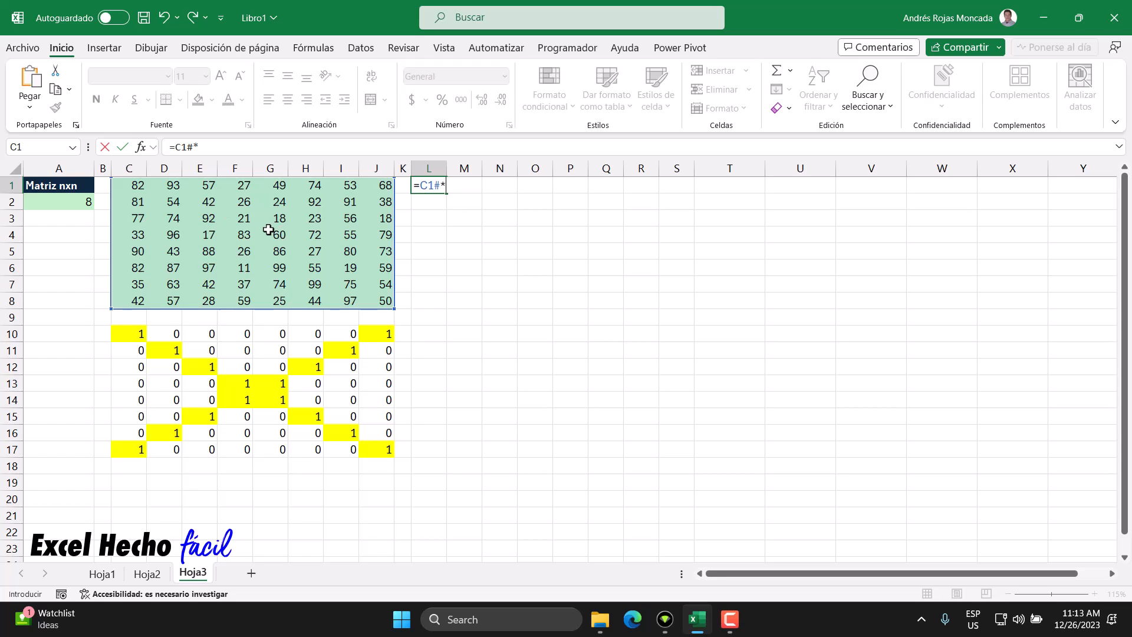
click(131, 335)
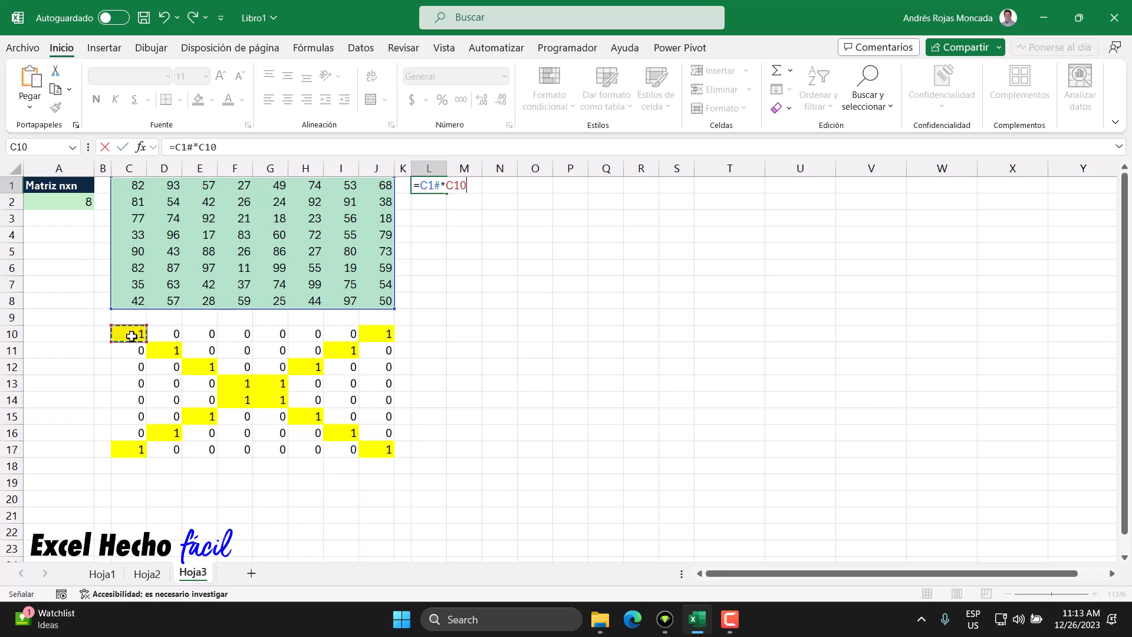
text(#)
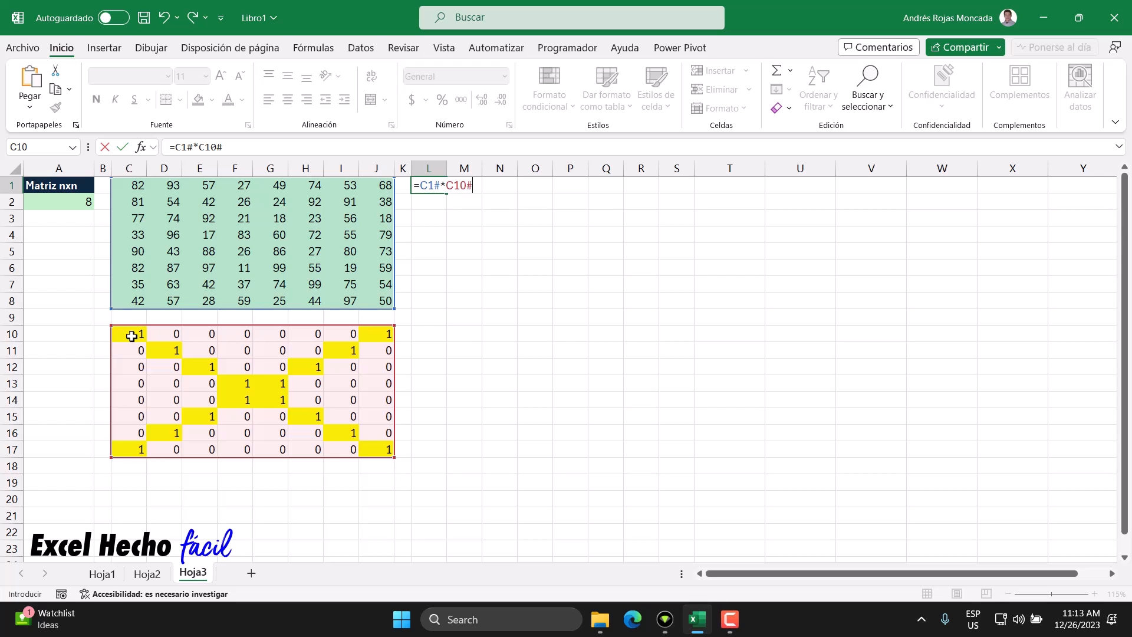
key(Return)
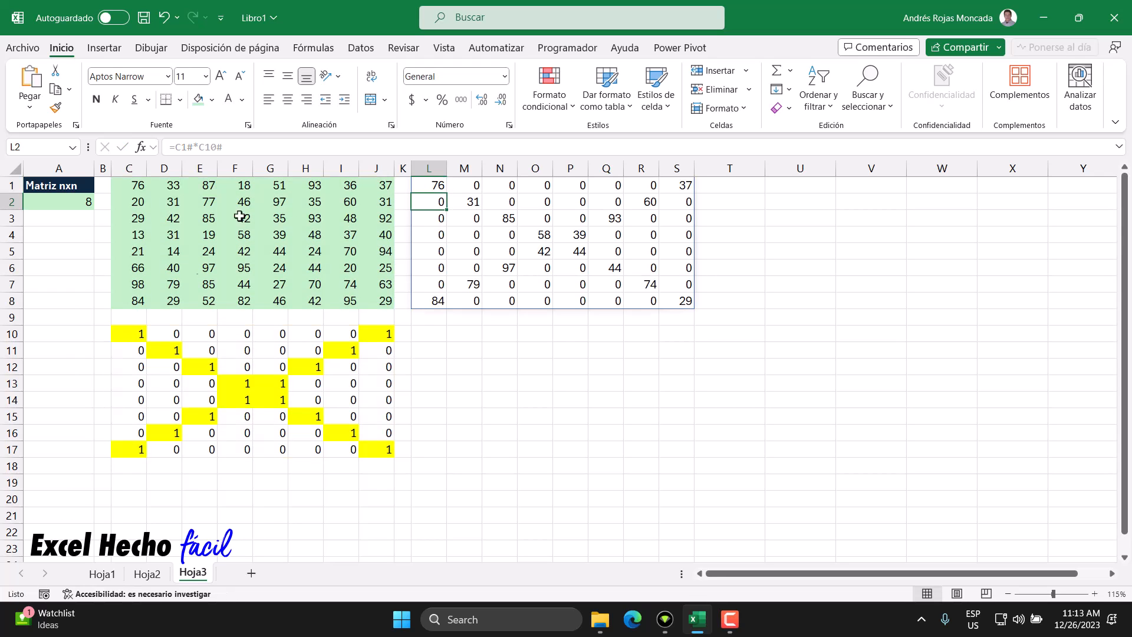
Examine both diagonals of the product matrix in L1:S8 and its two source matrices starting at C1 and C10
click(135, 329)
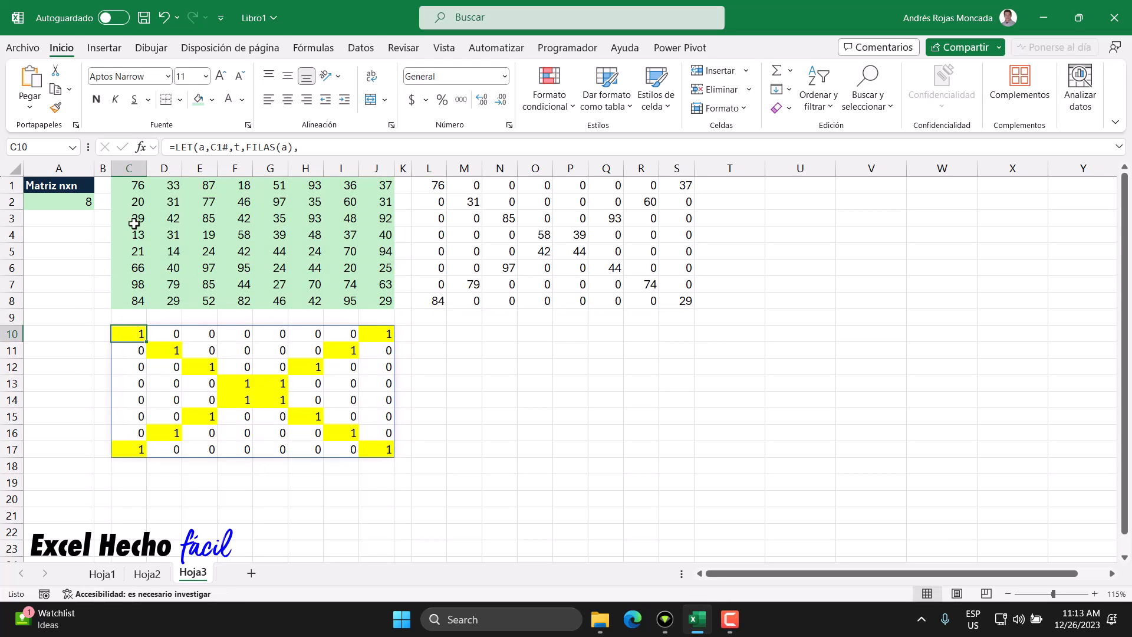
click(130, 187)
click(432, 184)
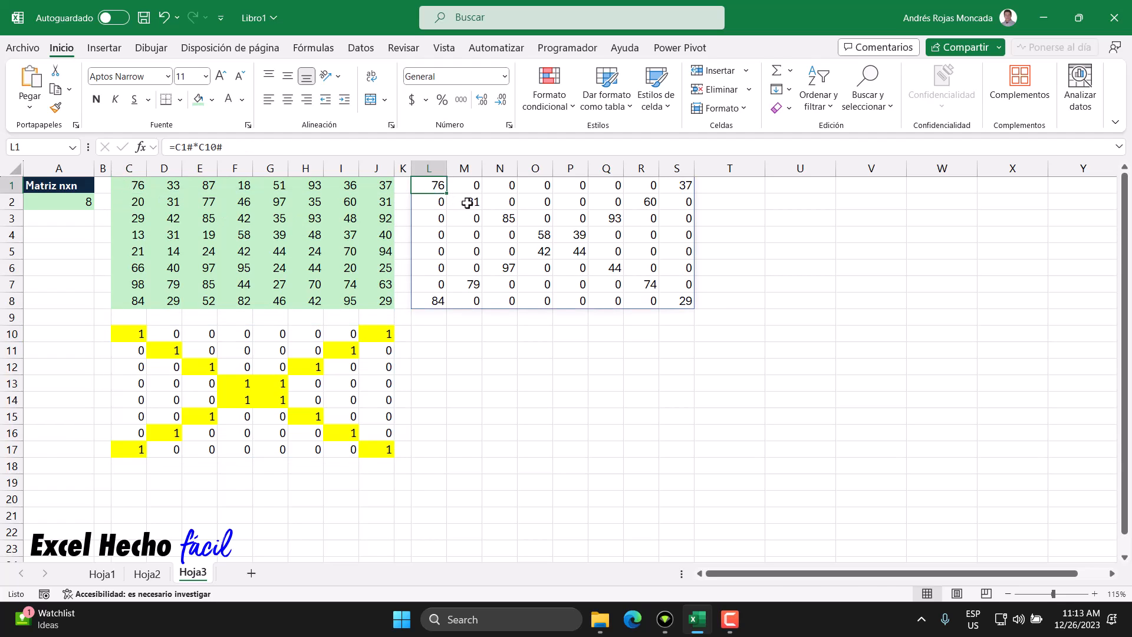
ctrl+click(472, 201)
ctrl+click(507, 219)
ctrl+click(539, 235)
ctrl+click(569, 251)
ctrl+click(610, 267)
ctrl+click(648, 284)
ctrl+click(682, 301)
ctrl+click(439, 301)
ctrl+click(470, 285)
ctrl+click(507, 268)
ctrl+click(541, 252)
ctrl+click(575, 236)
ctrl+click(612, 220)
ctrl+click(648, 201)
ctrl+click(675, 187)
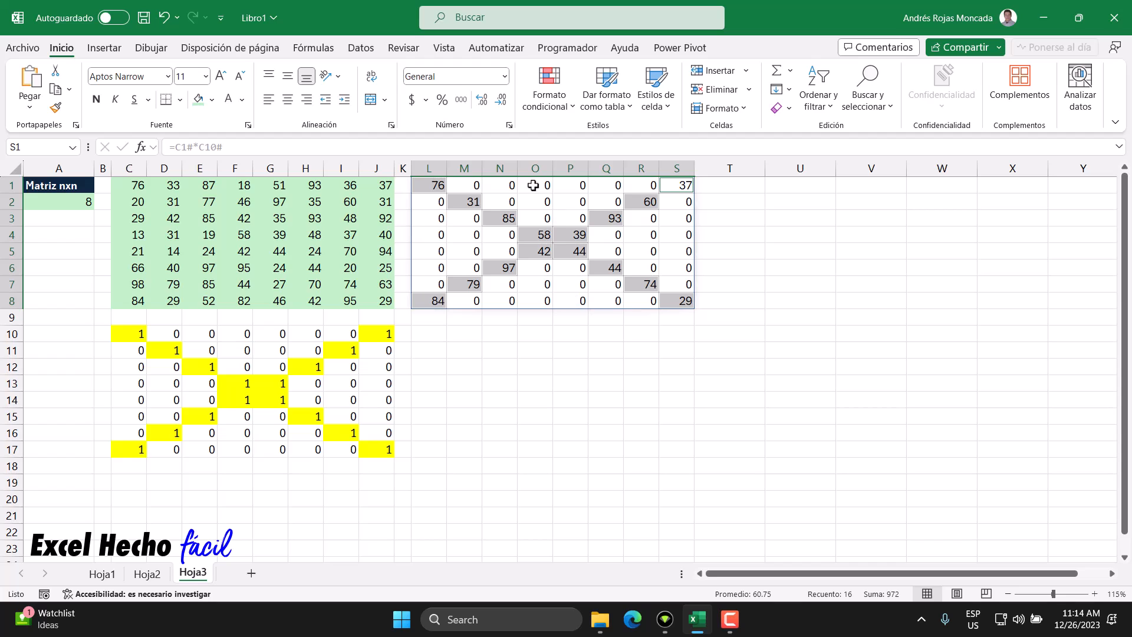
drag(434, 183, 677, 299)
Enter the label Suma in A4 and copy the header formatting of A1 onto it
click(48, 235)
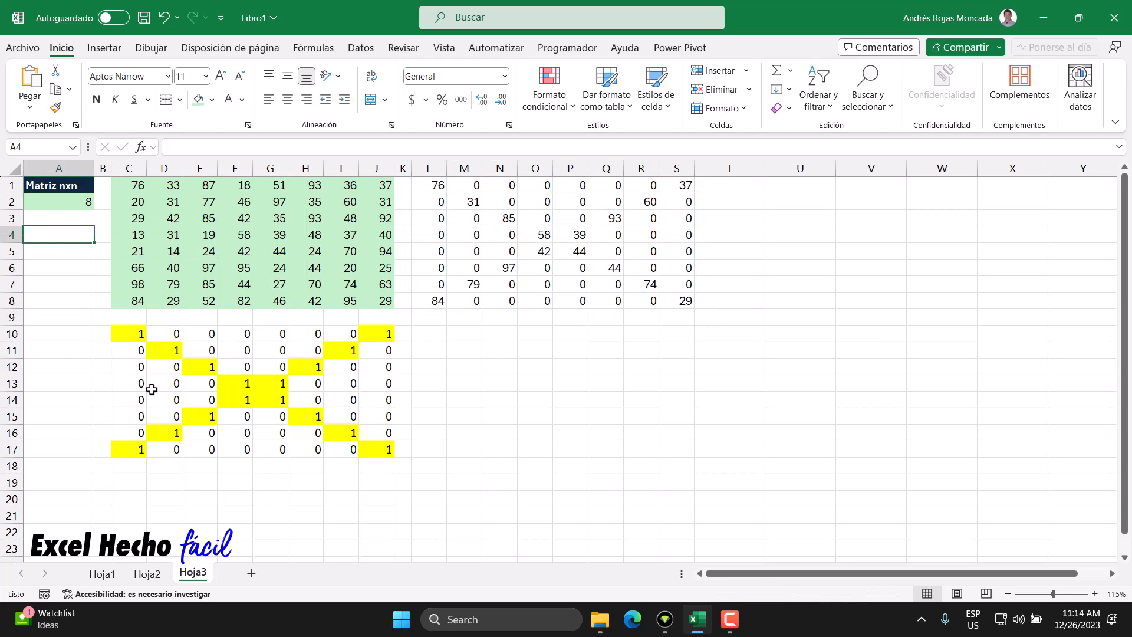
text(Sum)
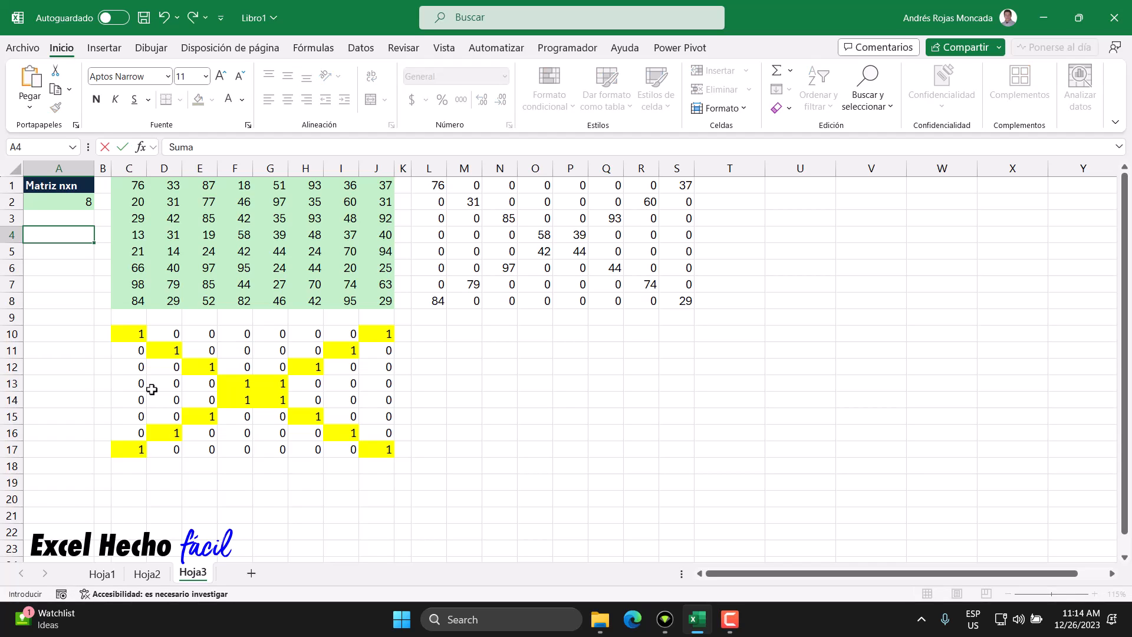
text(a)
key(Return)
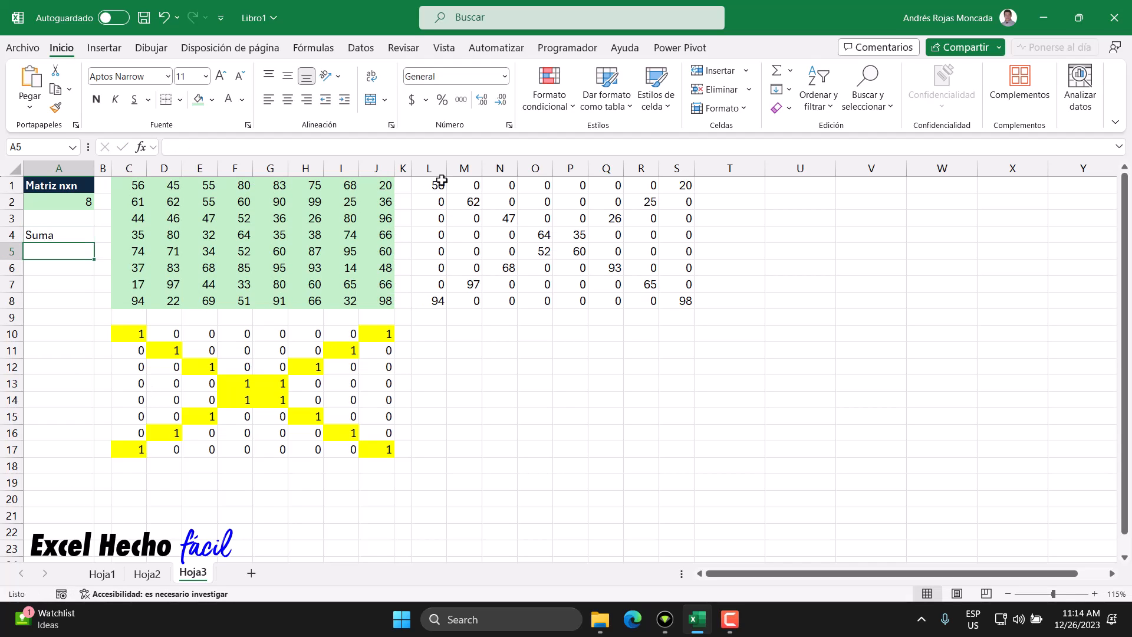
click(56, 187)
click(55, 108)
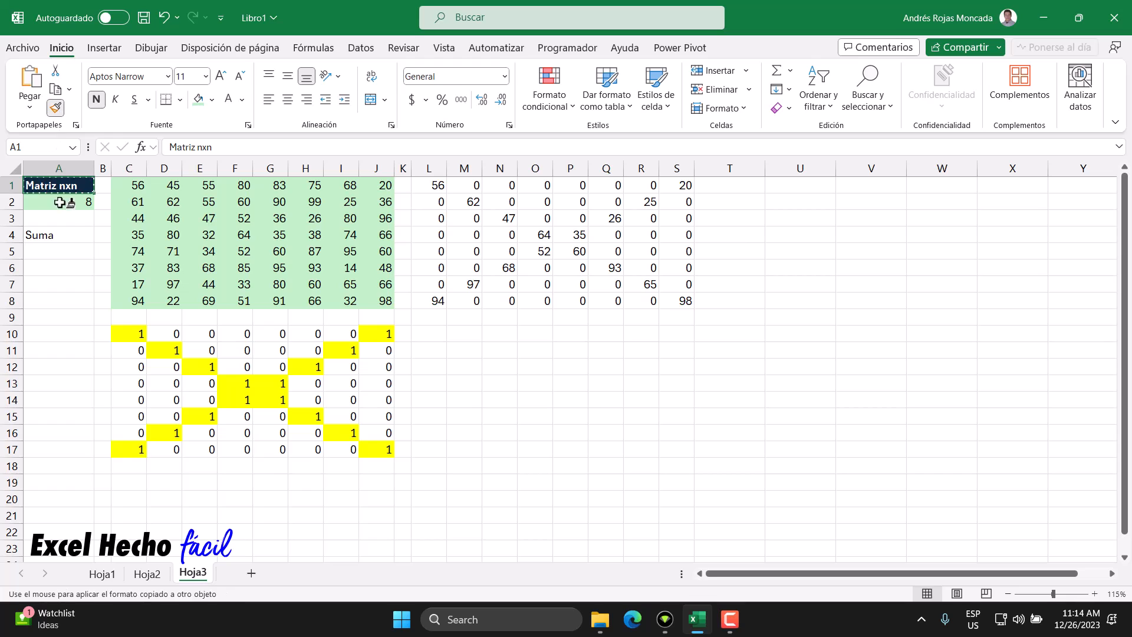
click(59, 235)
Sum the product matrix in A5 with the formula =SUMA(L1#)
click(59, 252)
text(=SUMA()
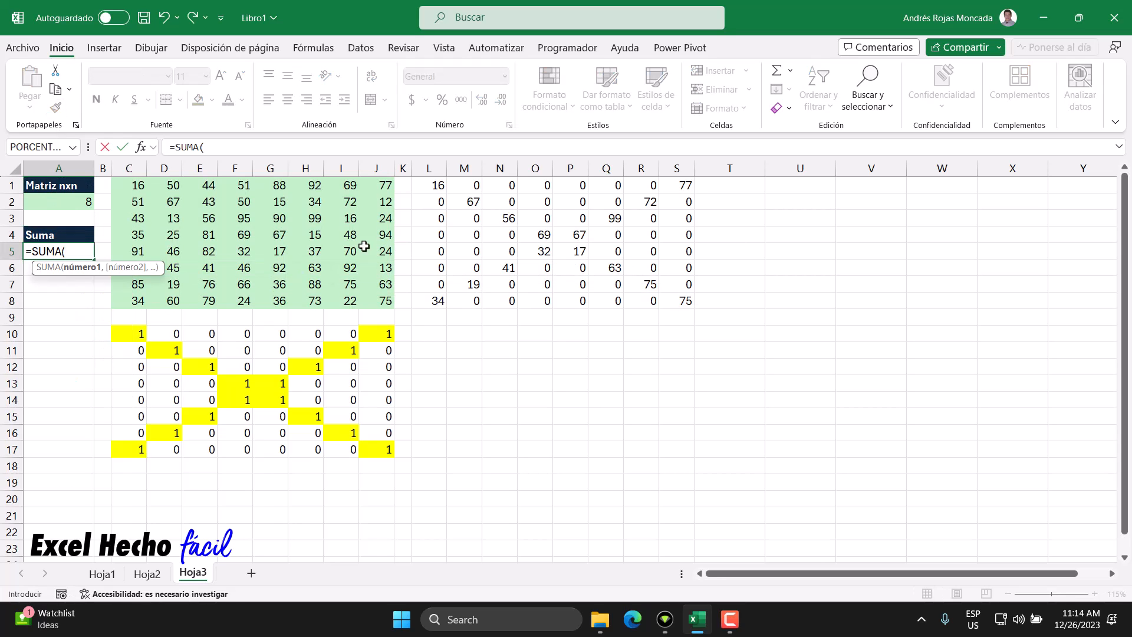
click(435, 186)
text(#))
key(Return)
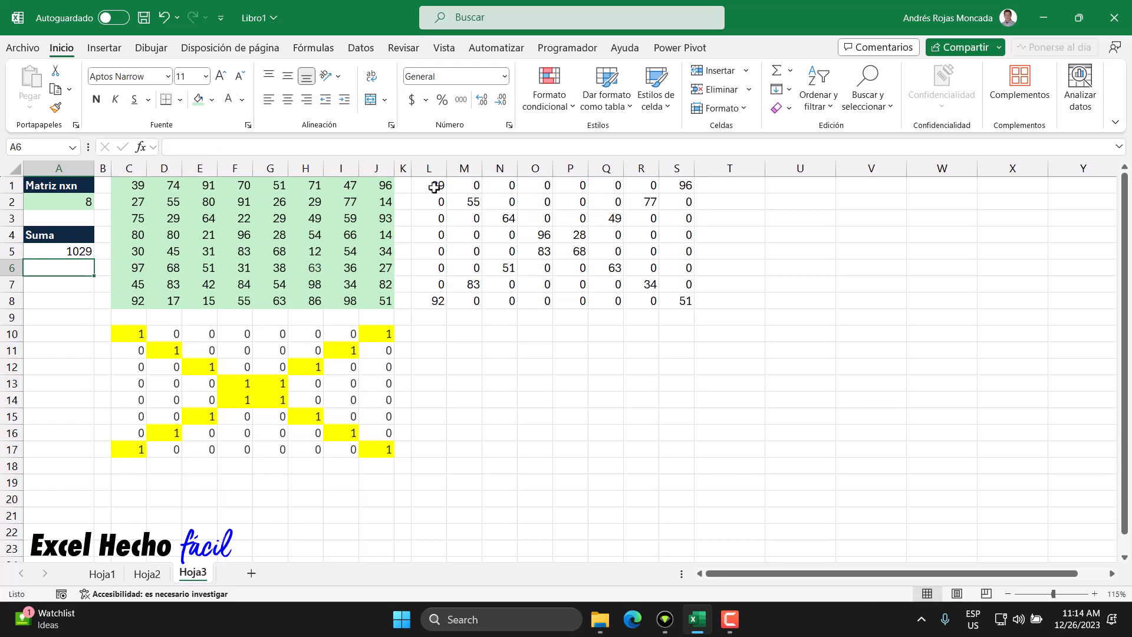
click(81, 254)
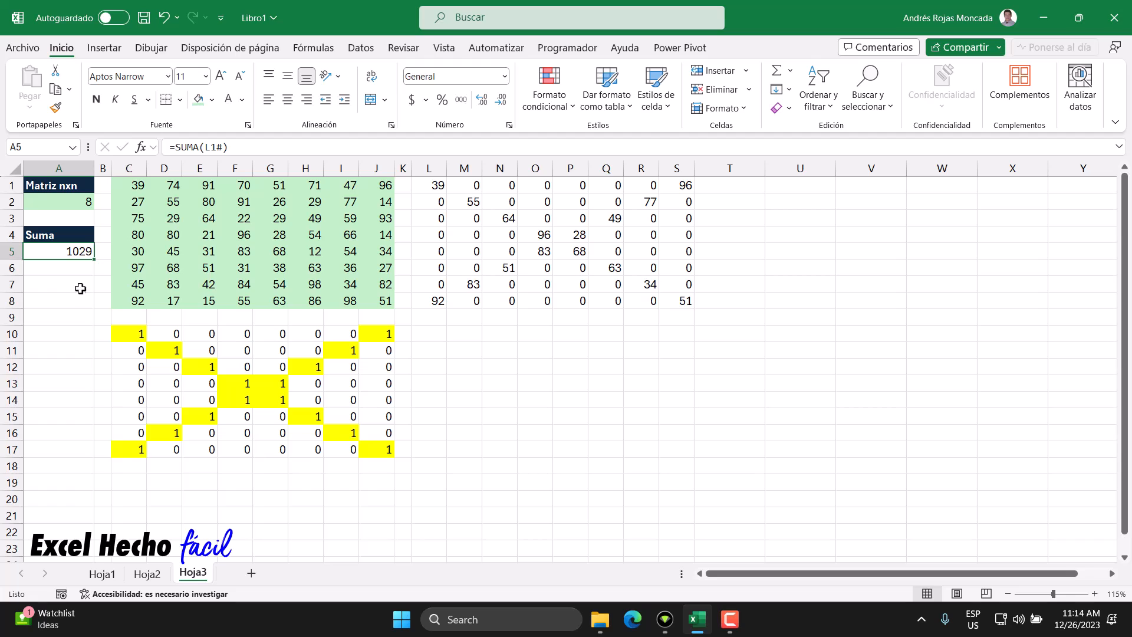
click(80, 270)
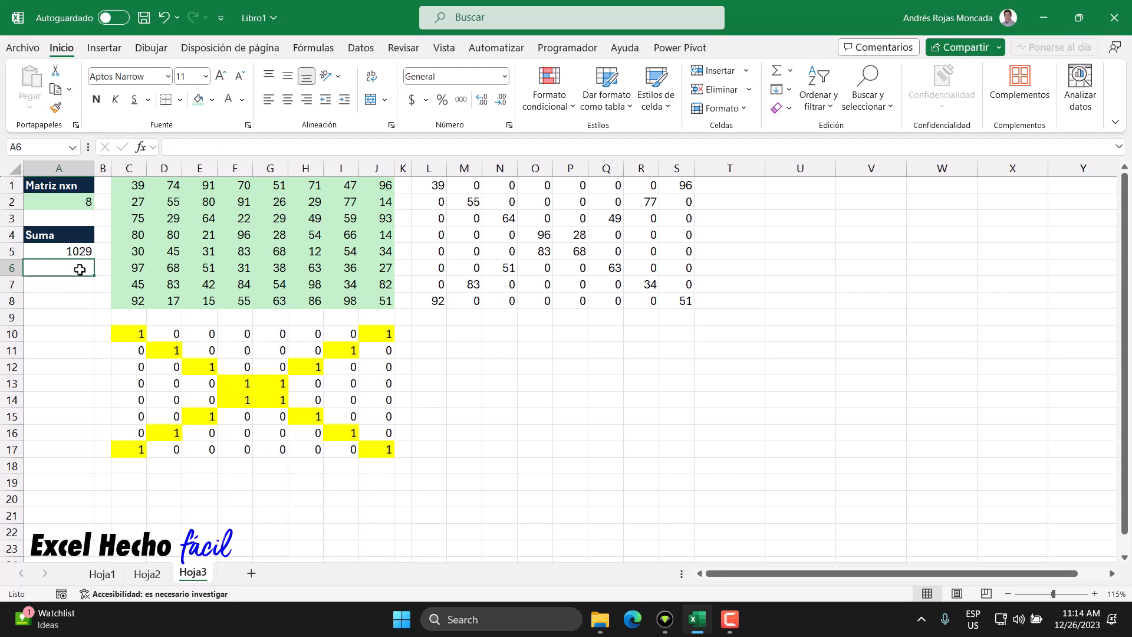
Copy the full LET formula text from C10 and paste it into A6 for editing
click(140, 333)
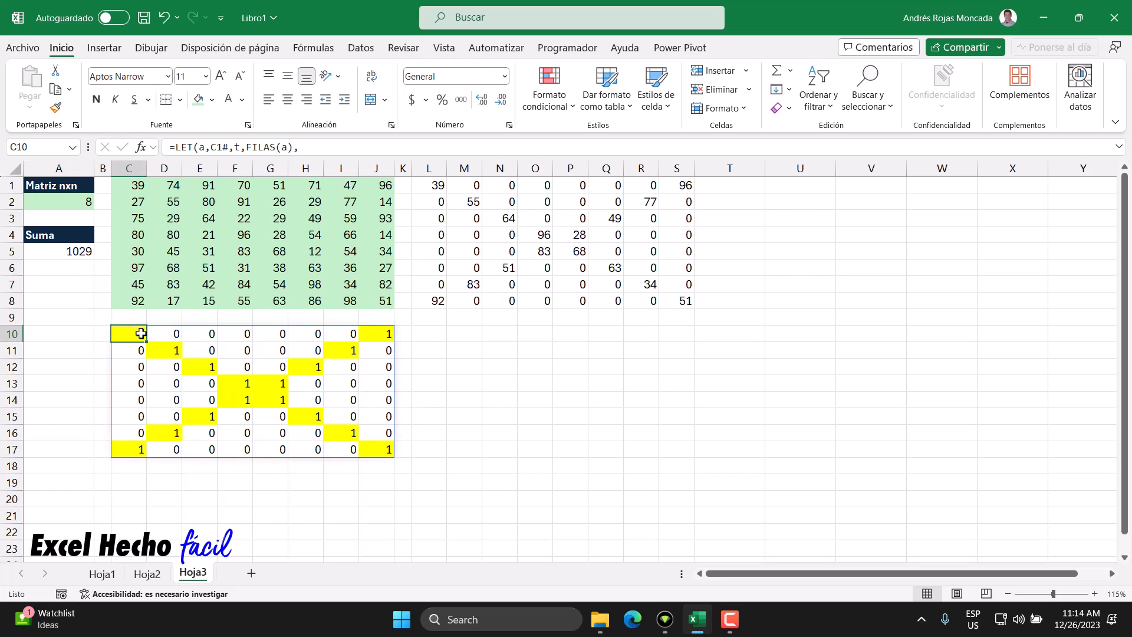
key(F2)
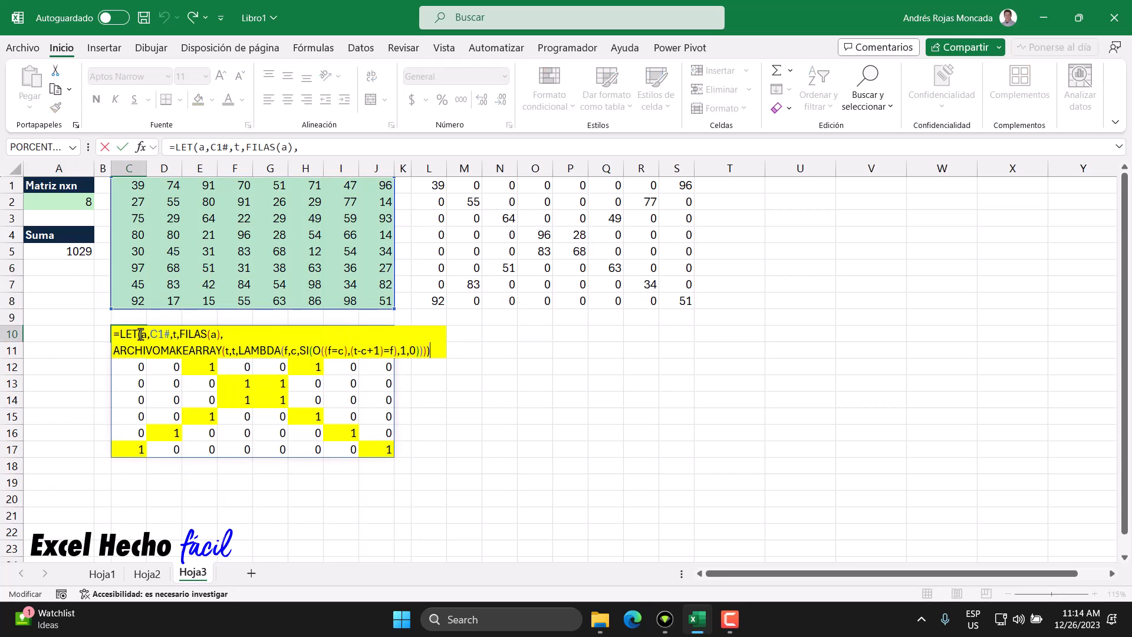
drag(433, 355, 406, 356)
key(ctrl+shift+Home)
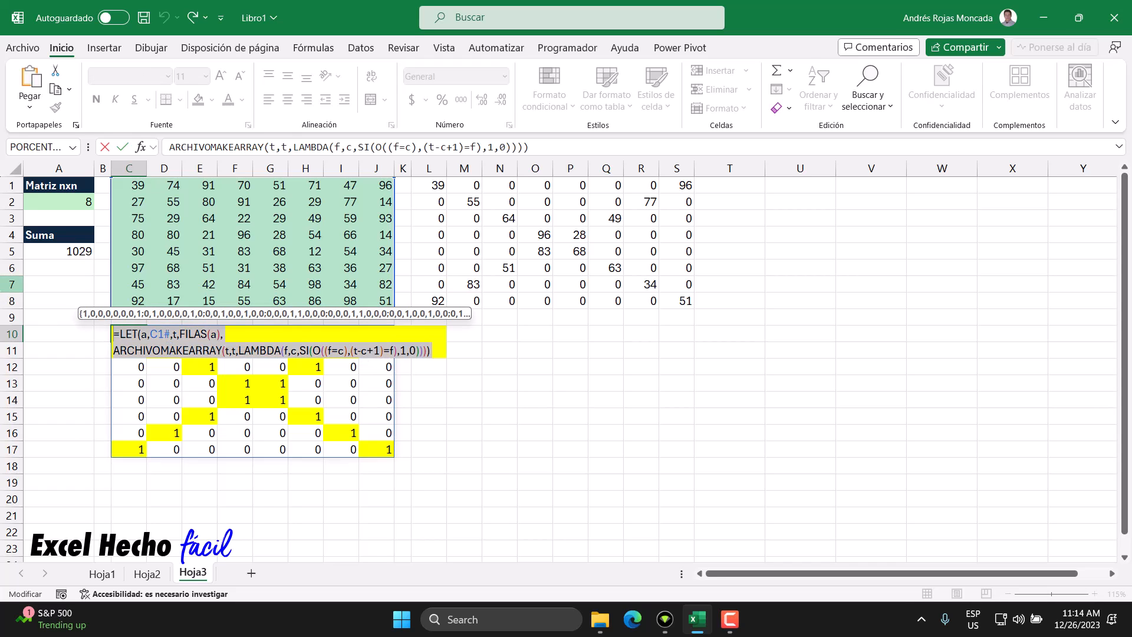
key(Return)
click(45, 268)
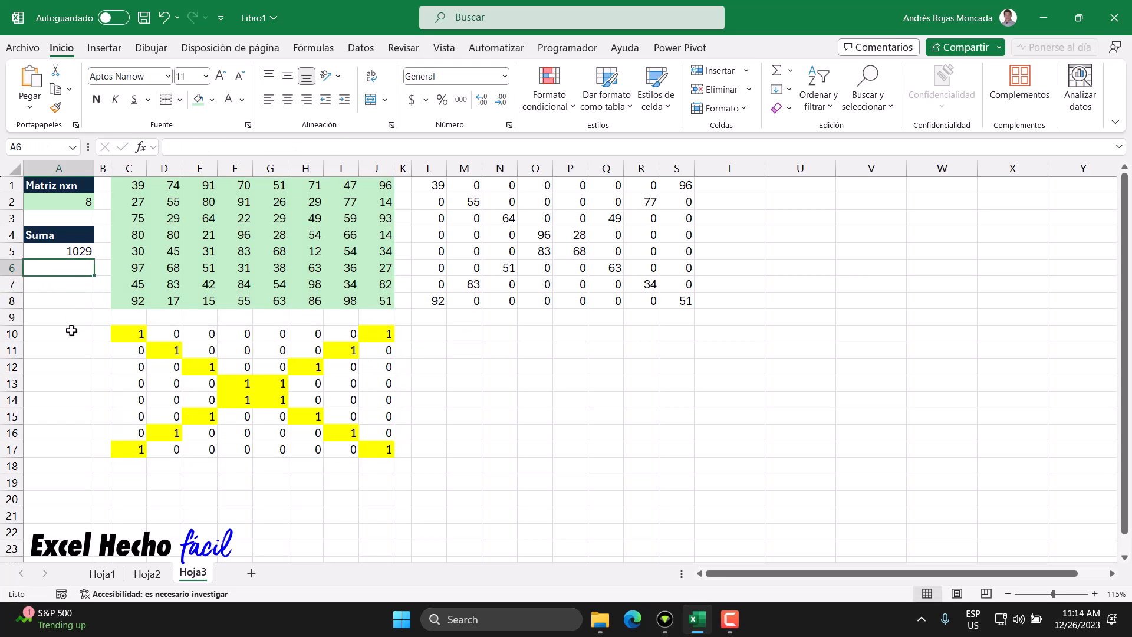
key(F2)
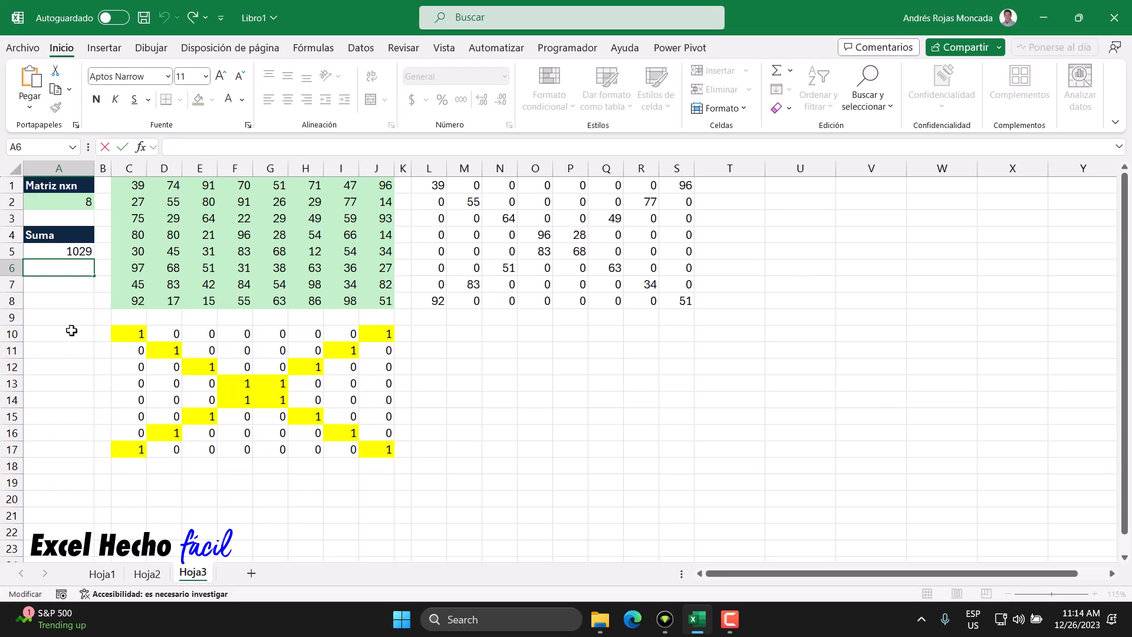
key(ctrl+v)
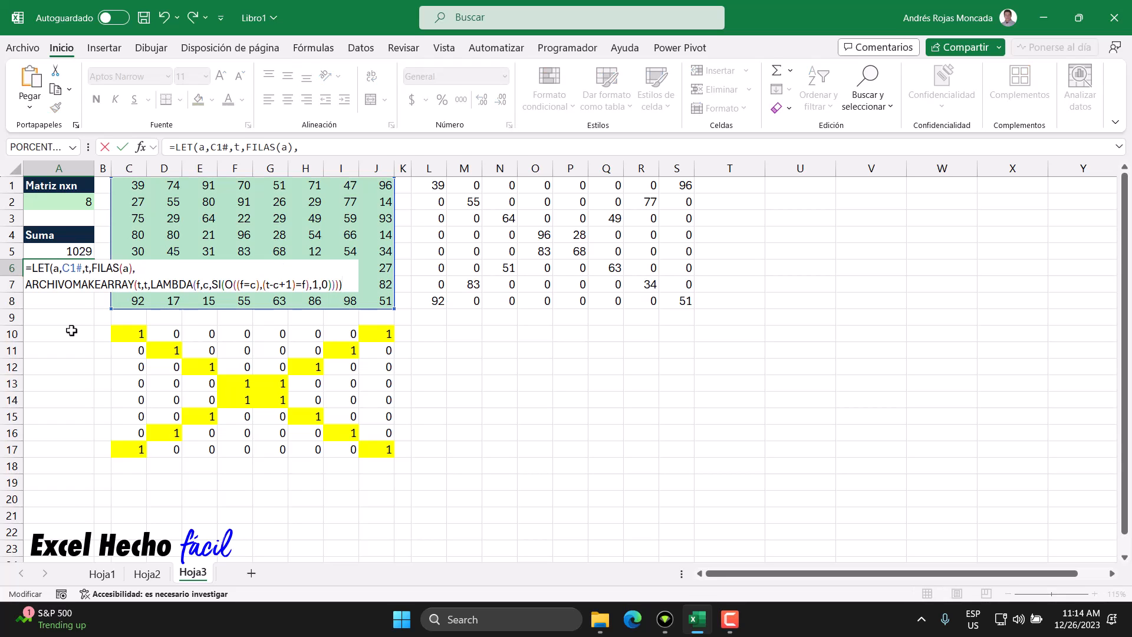
Edit A6's LET formula so its final calculation is SUMA(ARCHIVOMAKEARRAY(t,t,LAMBDA(f,c,SI(O((f=c),(t-c+1)=f),1,0)))*a)
key(BackSpace)
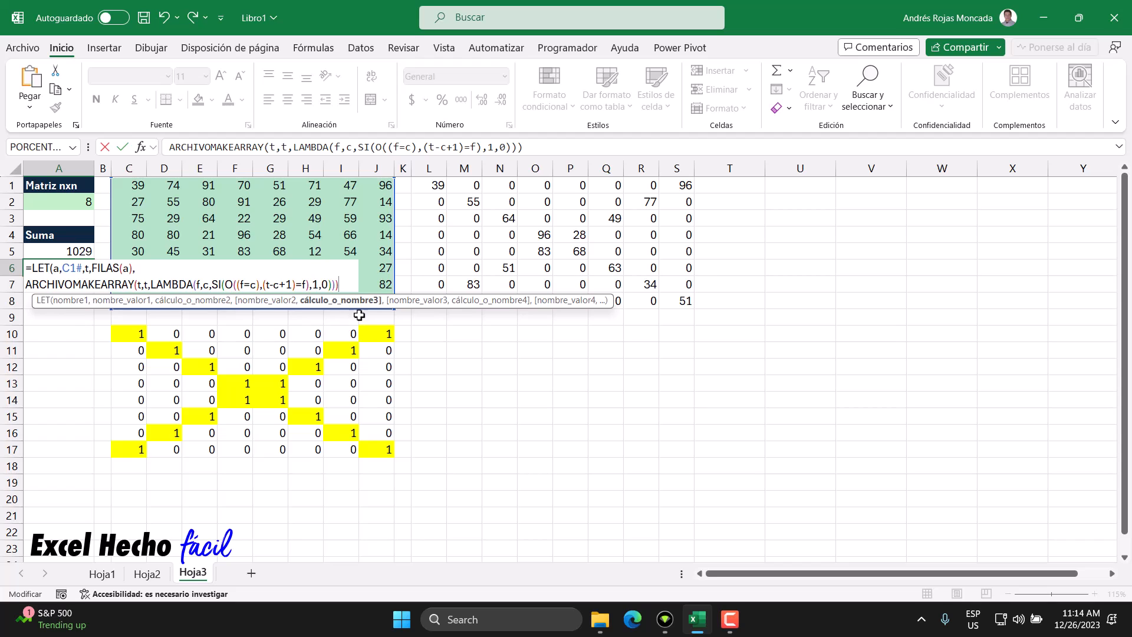
click(340, 300)
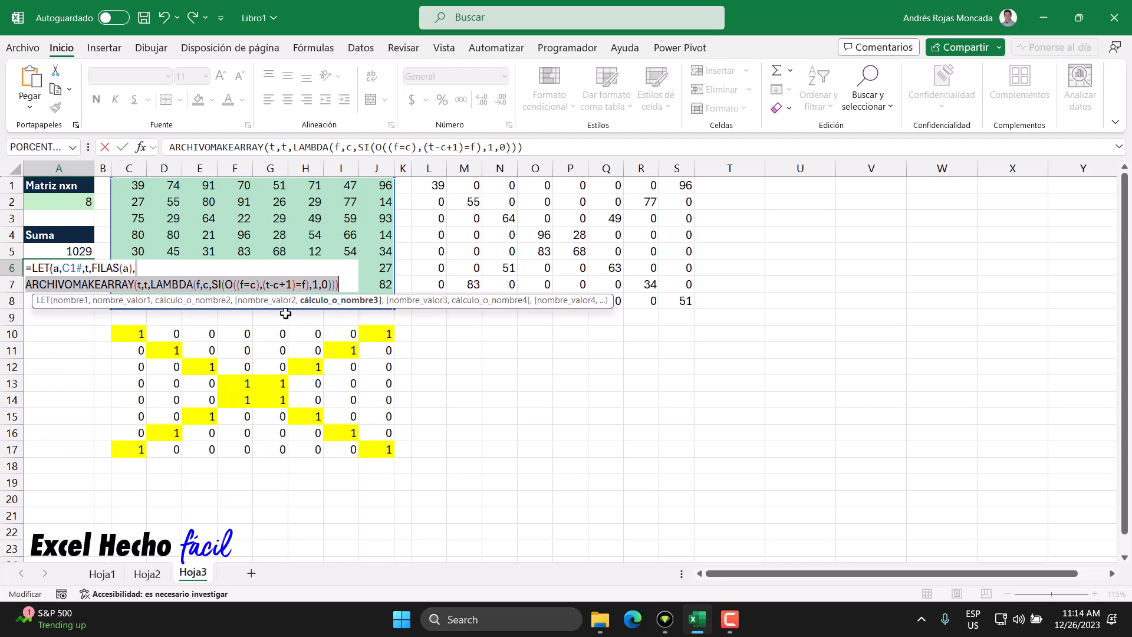
click(26, 285)
text(SUMA()
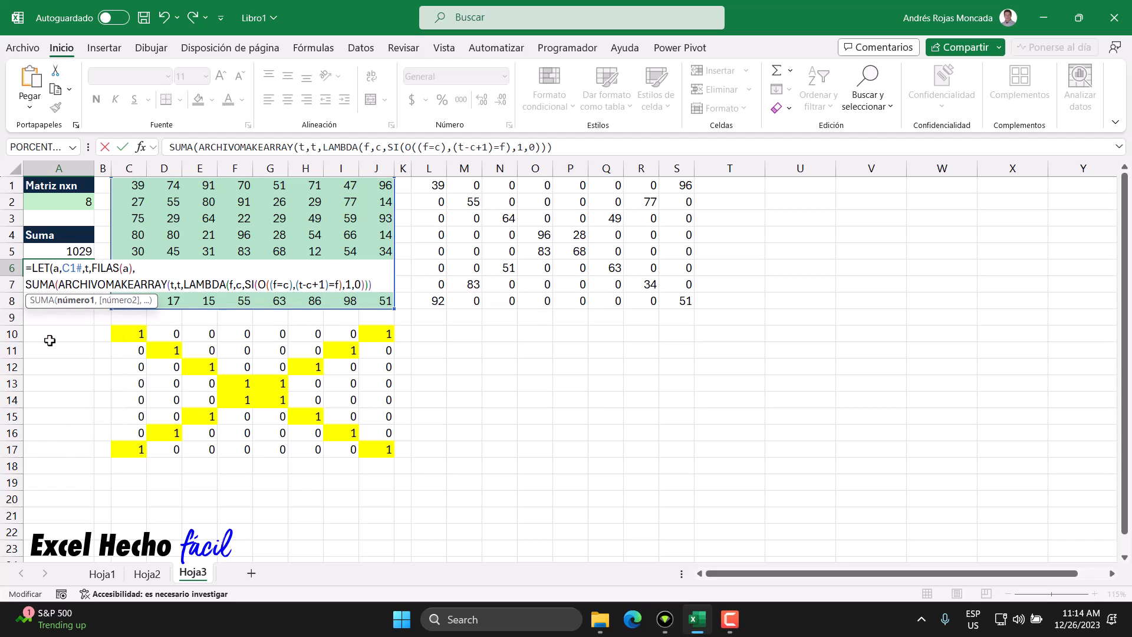
click(62, 300)
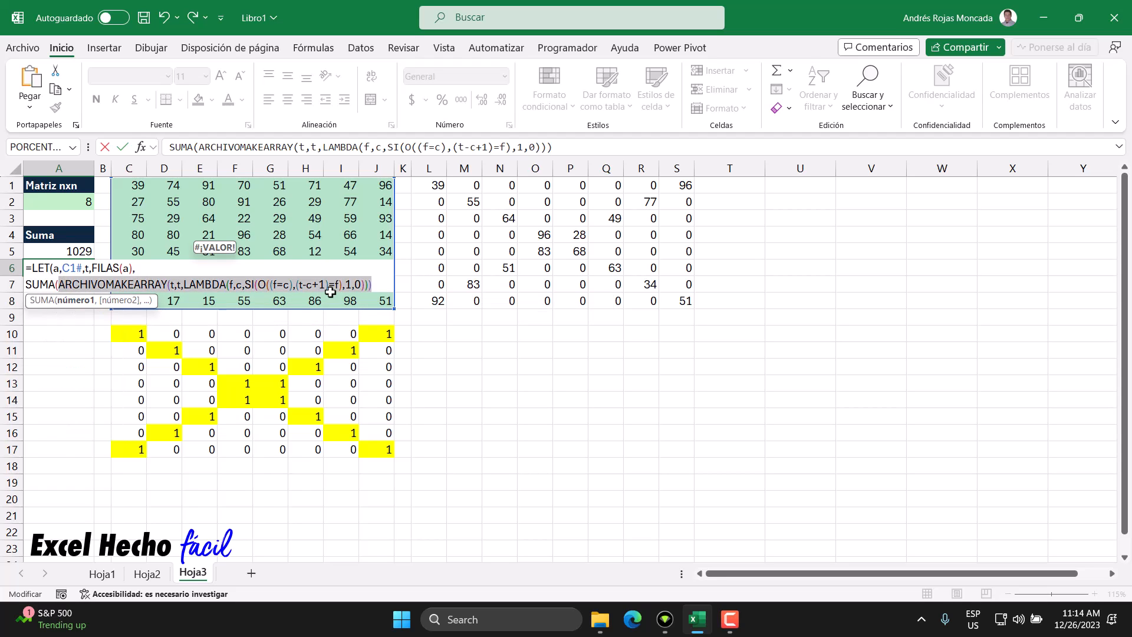
click(375, 284)
text(*a))
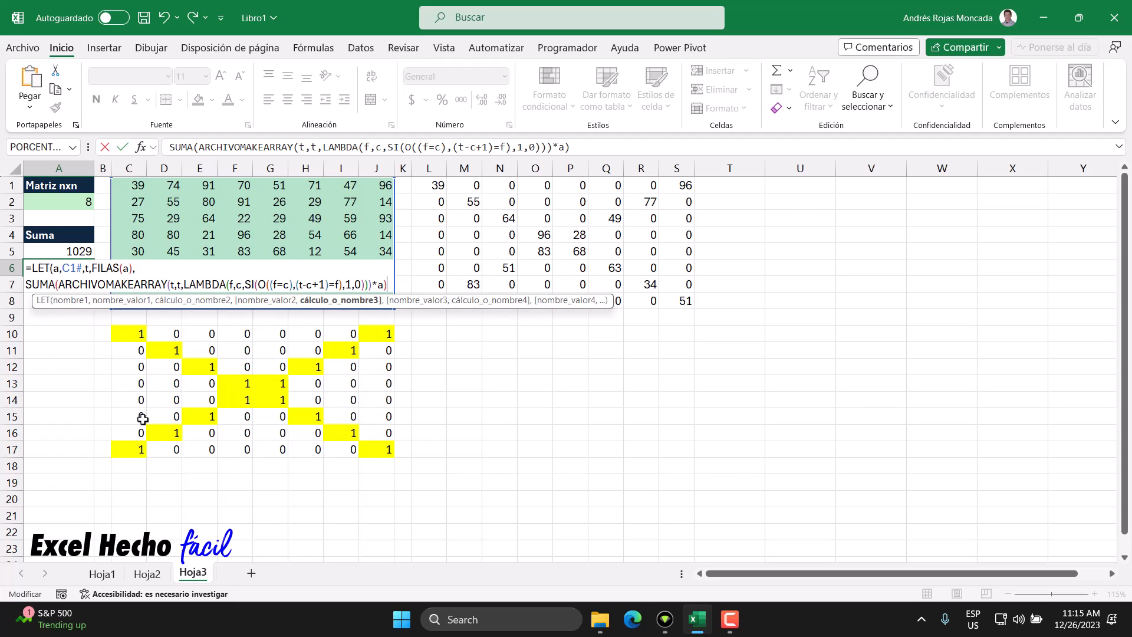
click(56, 268)
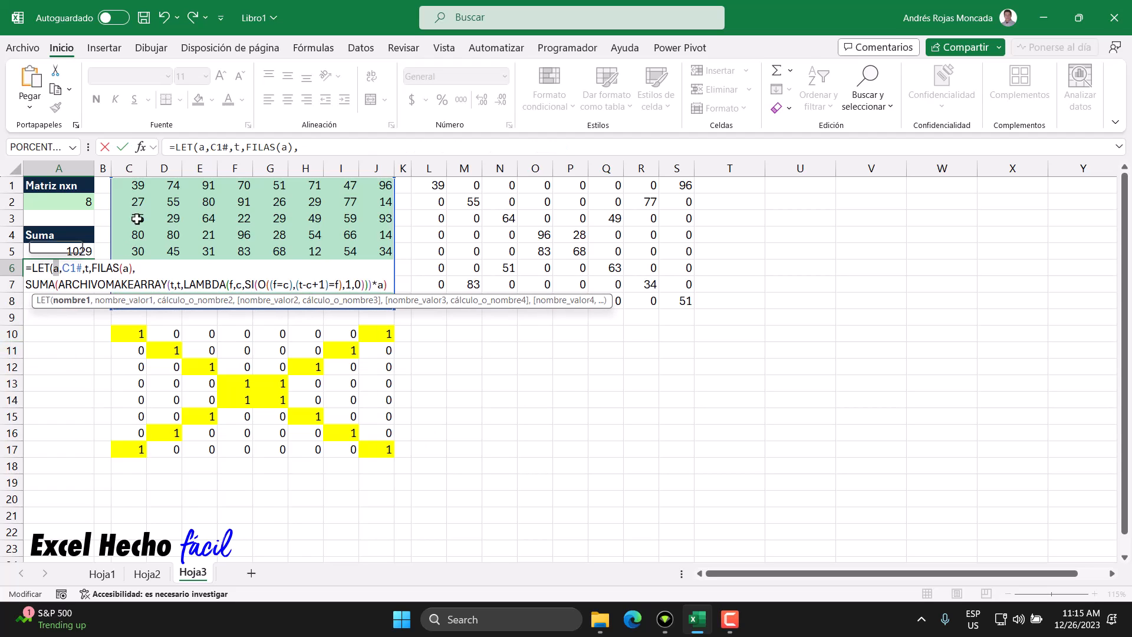
click(387, 284)
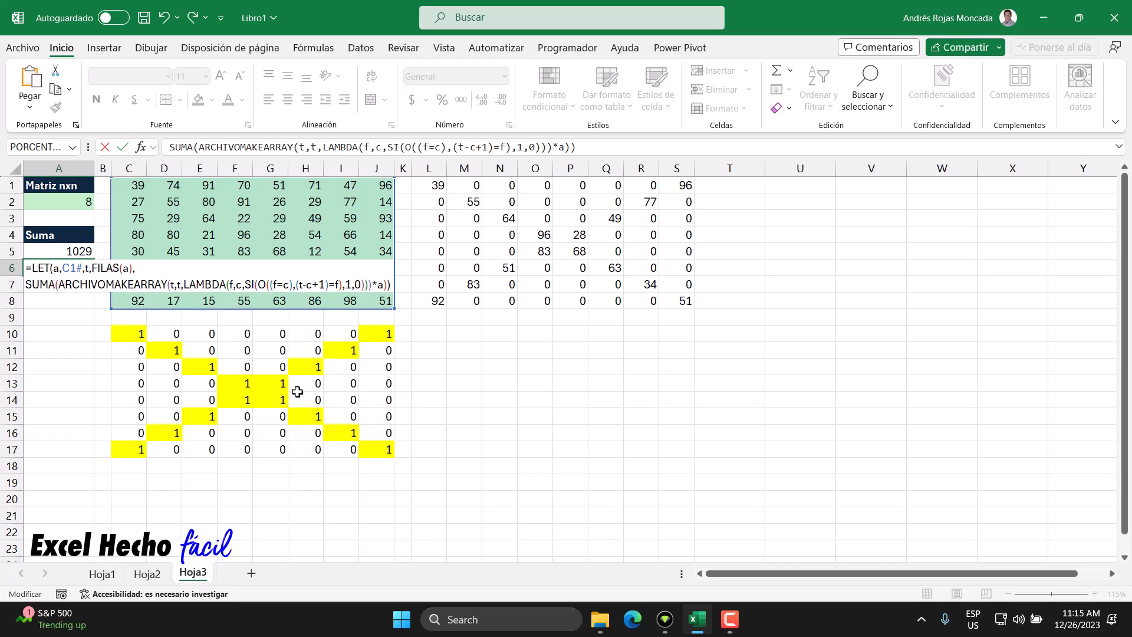
key(Return)
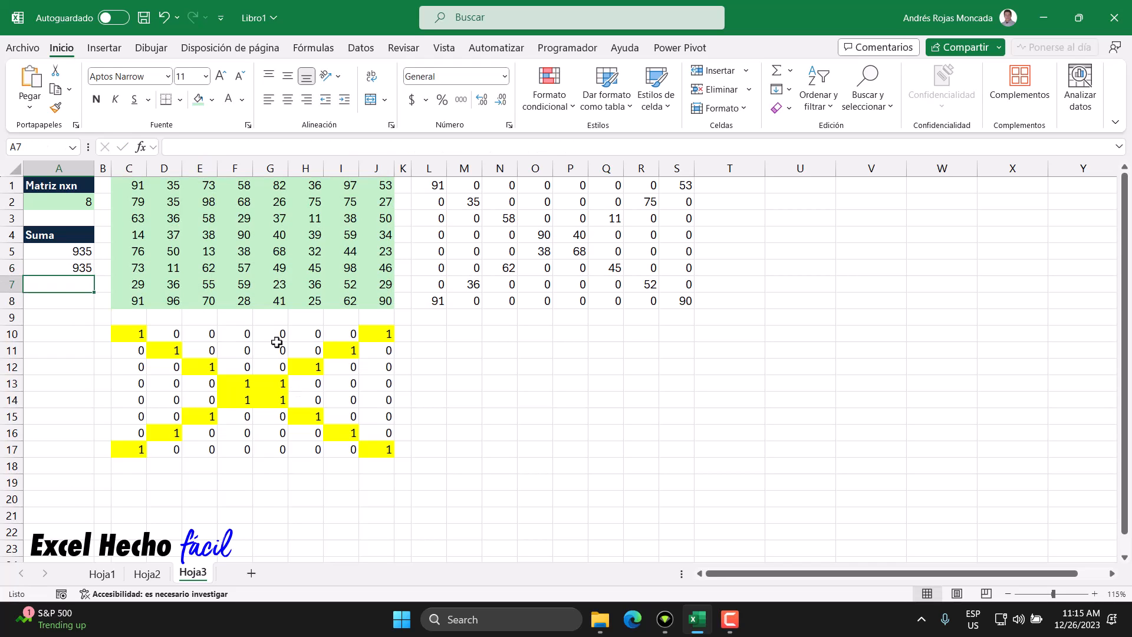
Compare the two sum formulas in A5 and A6 under the Suma heading
click(90, 267)
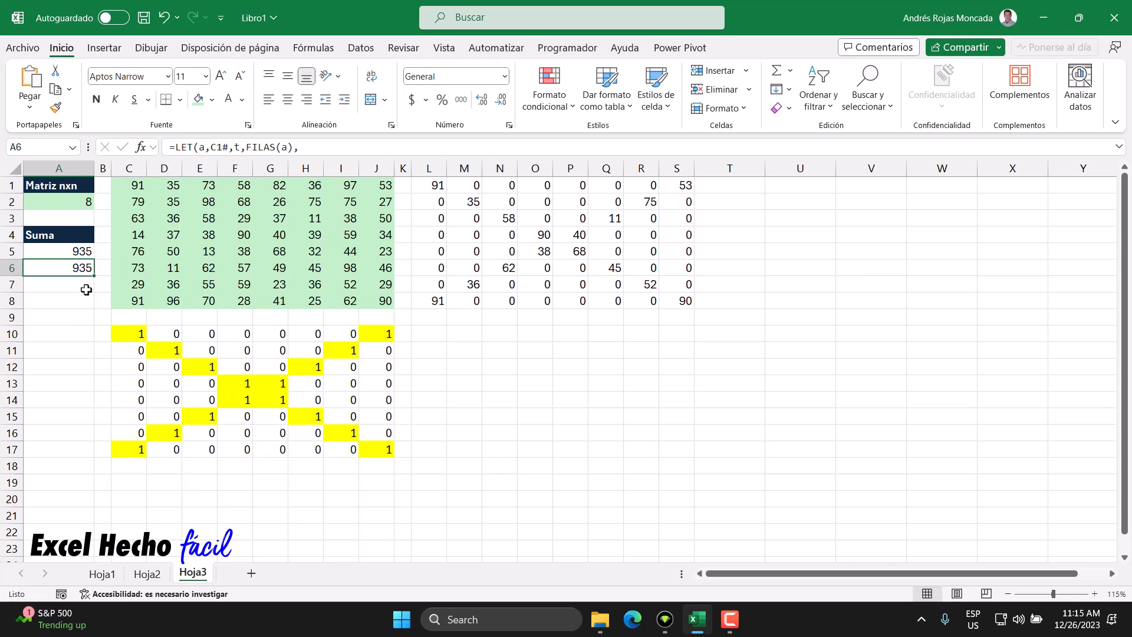
click(80, 253)
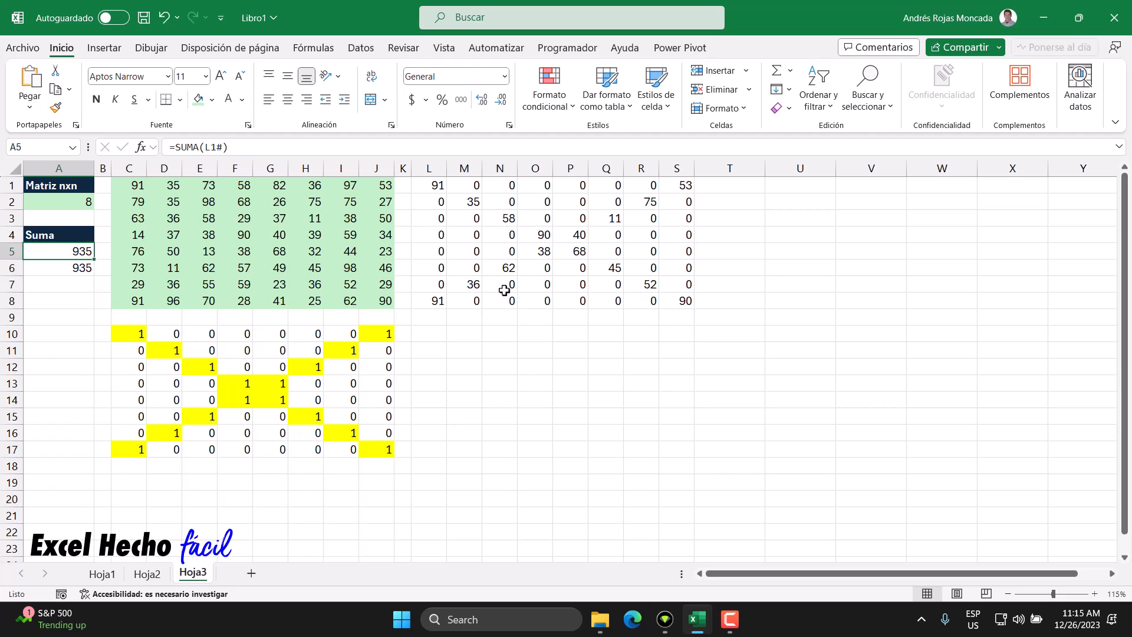
click(81, 266)
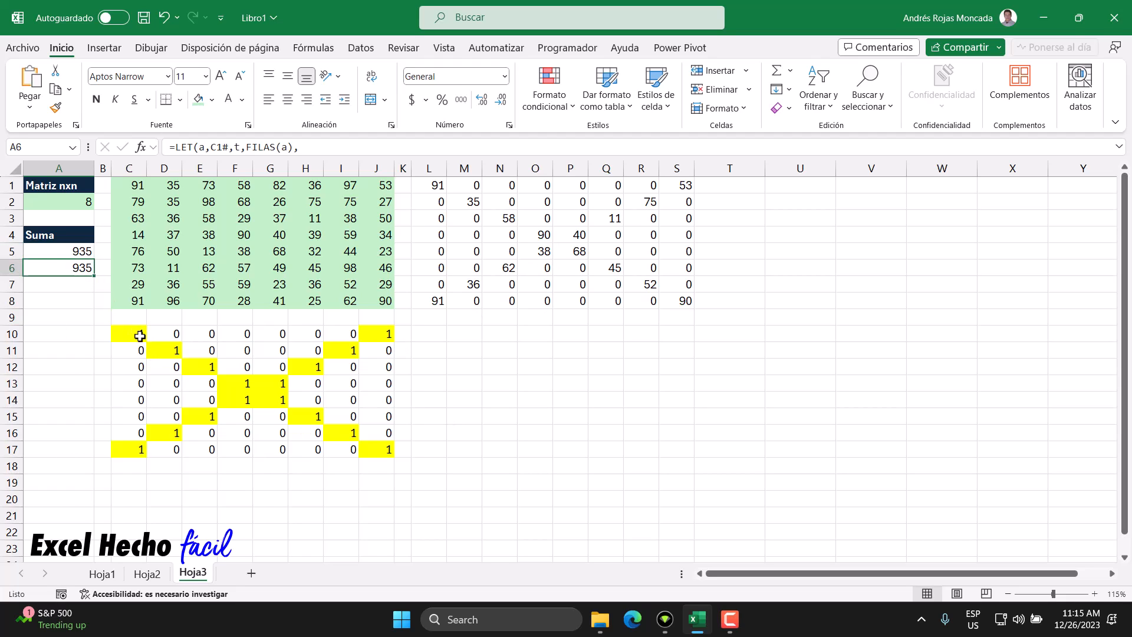
Test whether A6 depends on the helper matrices by deleting the formulas in L1 and C10 in turn, undoing each deletion
click(442, 185)
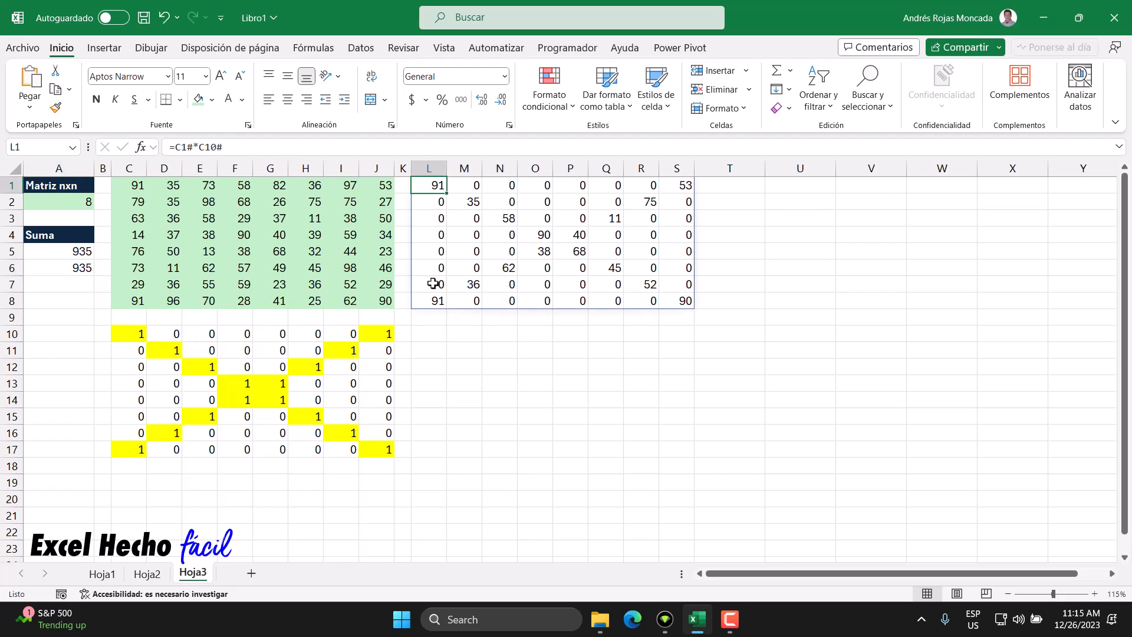
key(Delete)
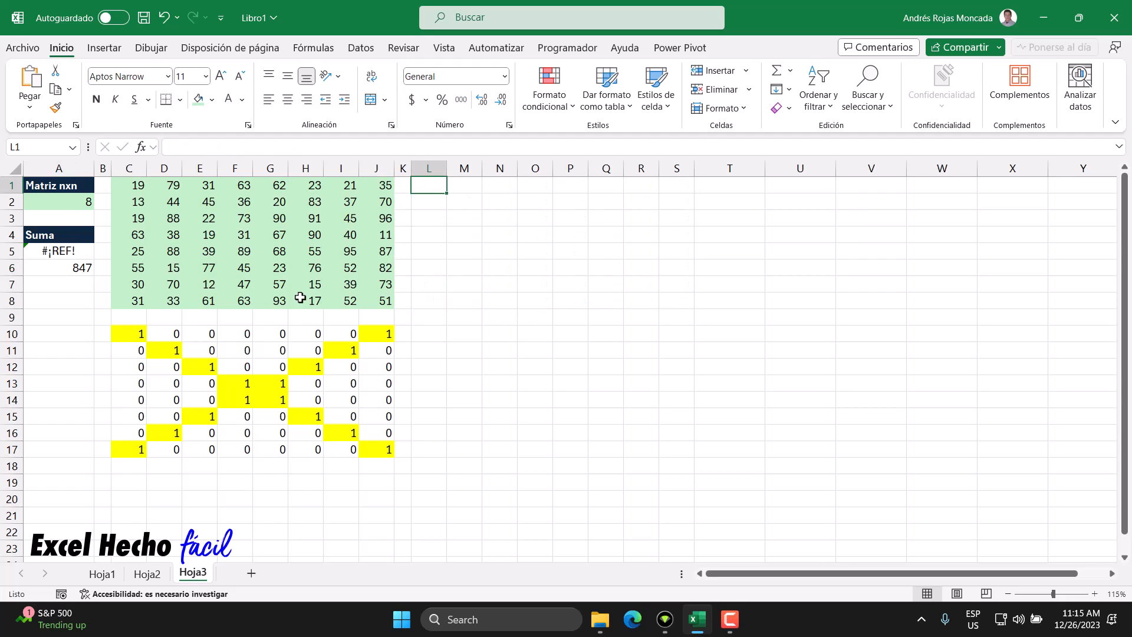
key(ctrl+z)
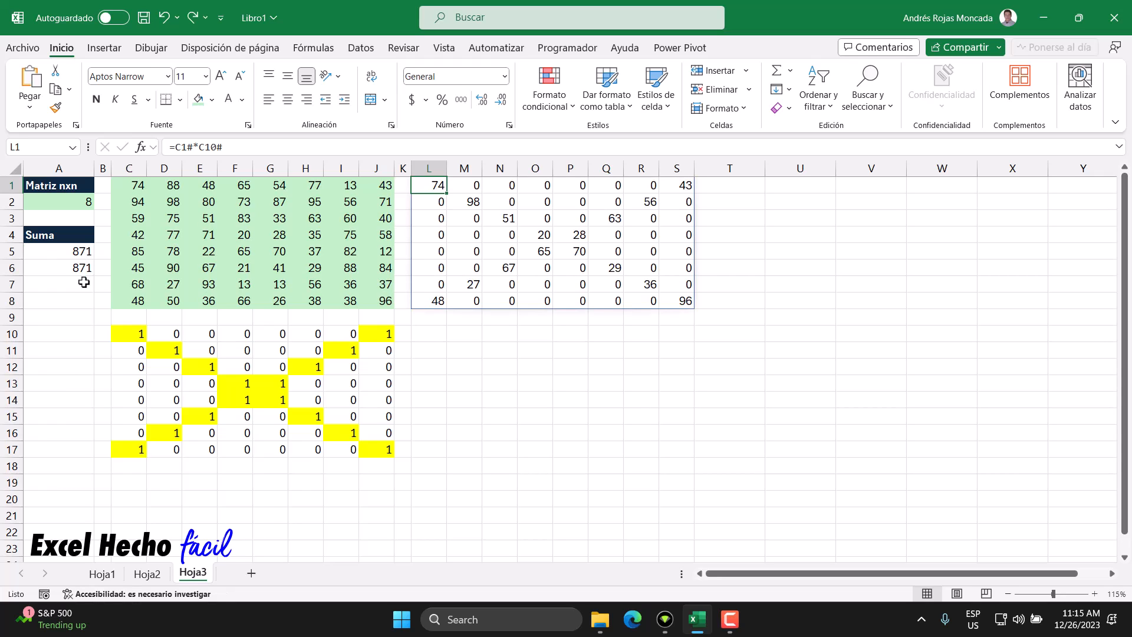
click(109, 335)
key(Delete)
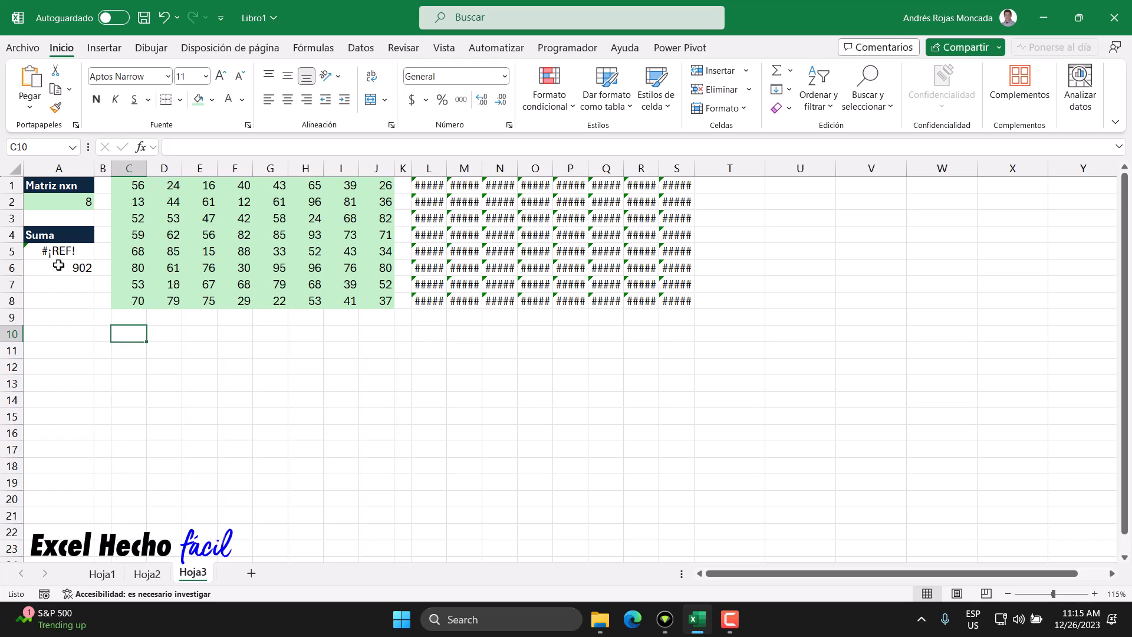
key(ctrl+z)
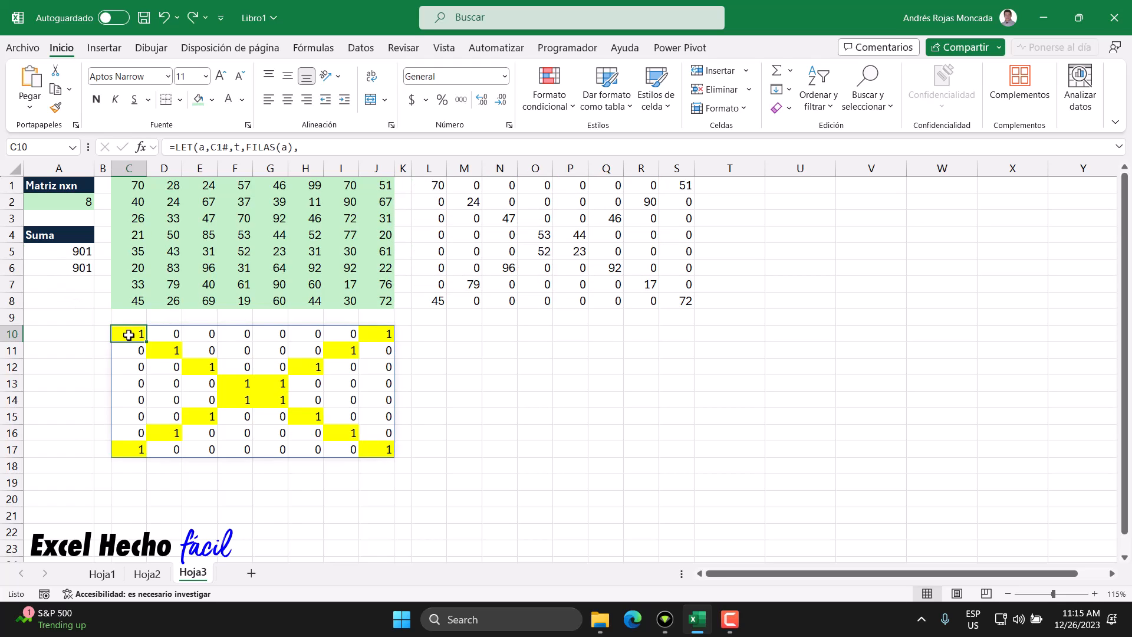
Review A6's LET formula, examining the SUMA argument and the diagonal conditions (f=c) and (t-c+1)=f
double_click(85, 274)
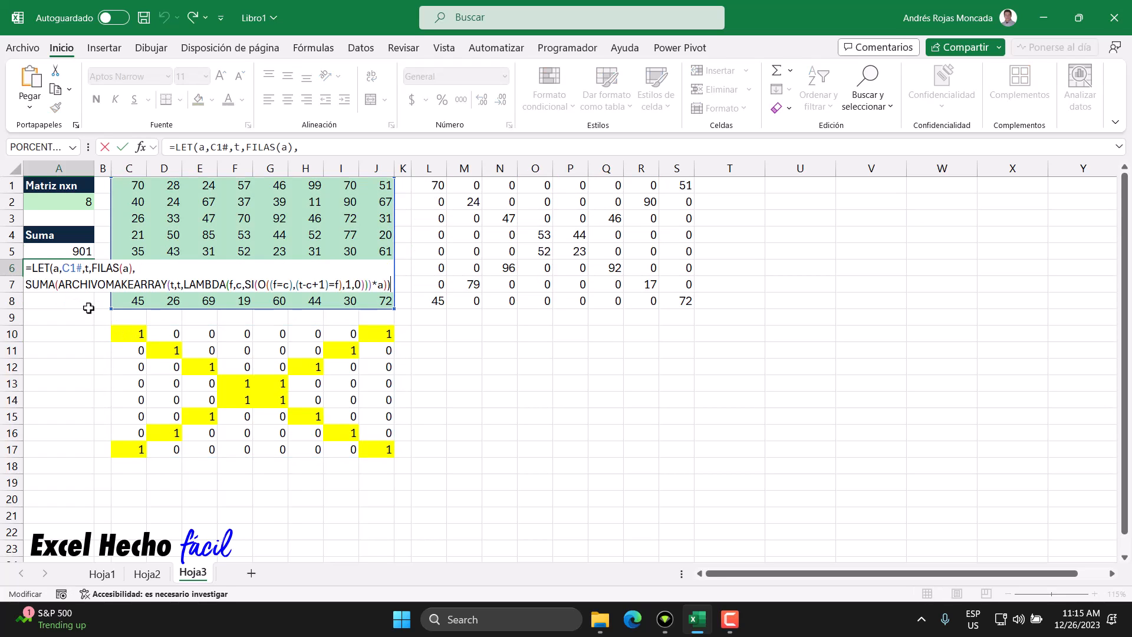
click(58, 284)
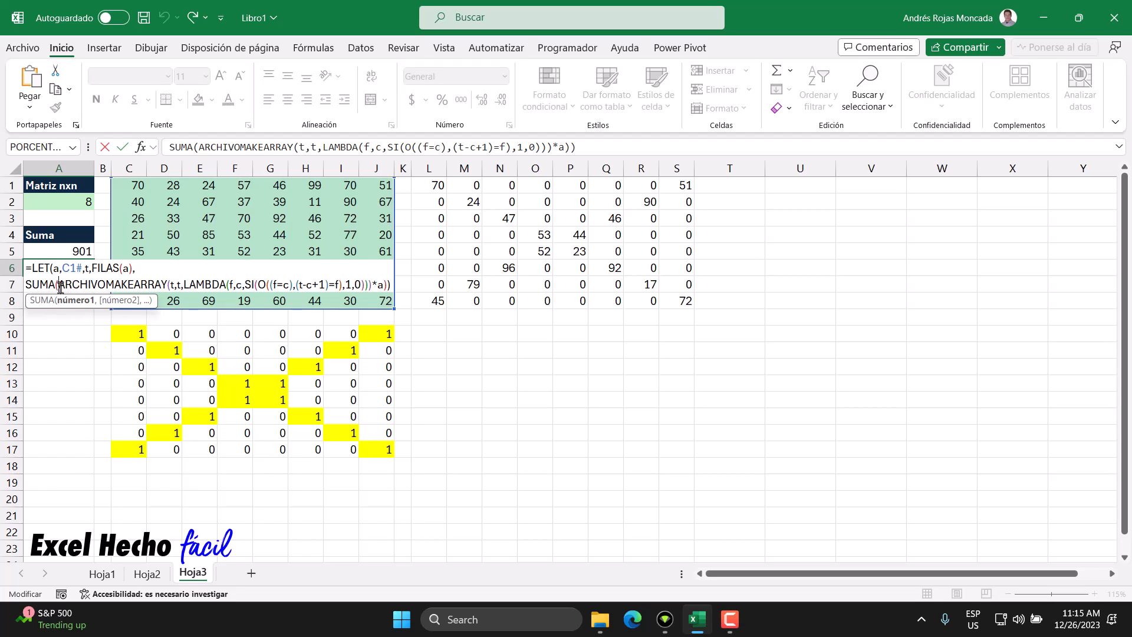
click(70, 303)
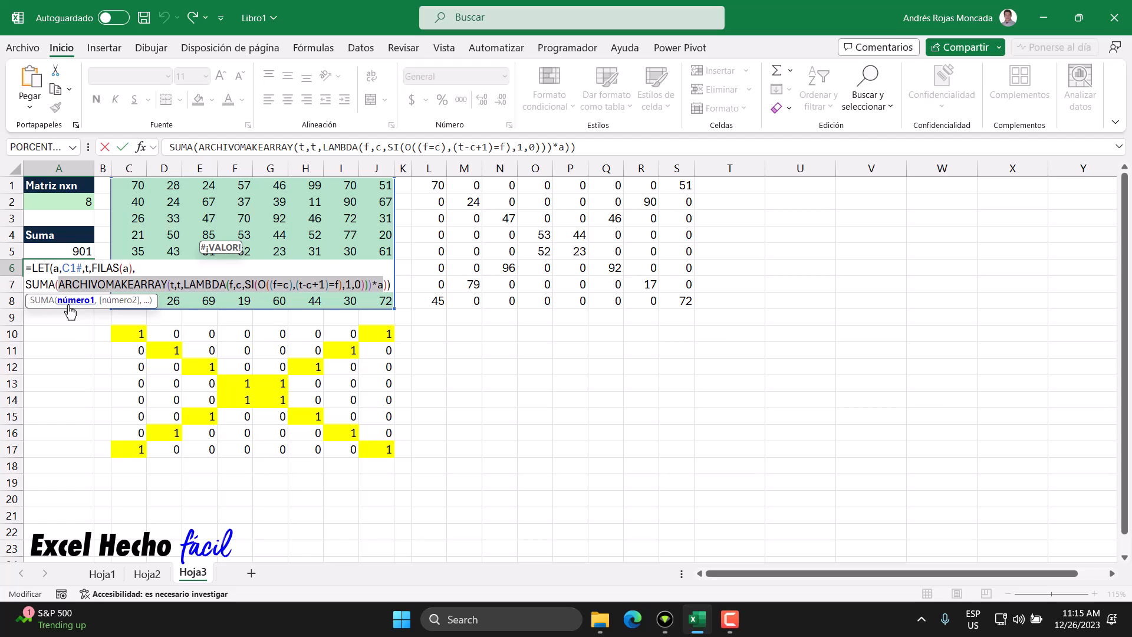
click(290, 285)
drag(290, 284, 270, 285)
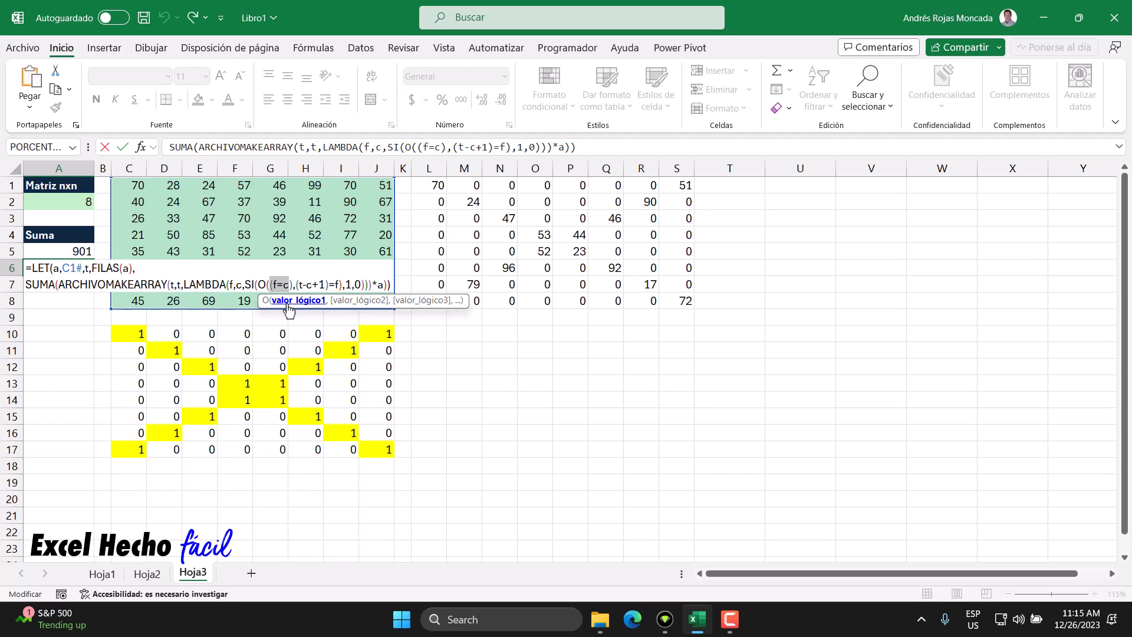
click(347, 301)
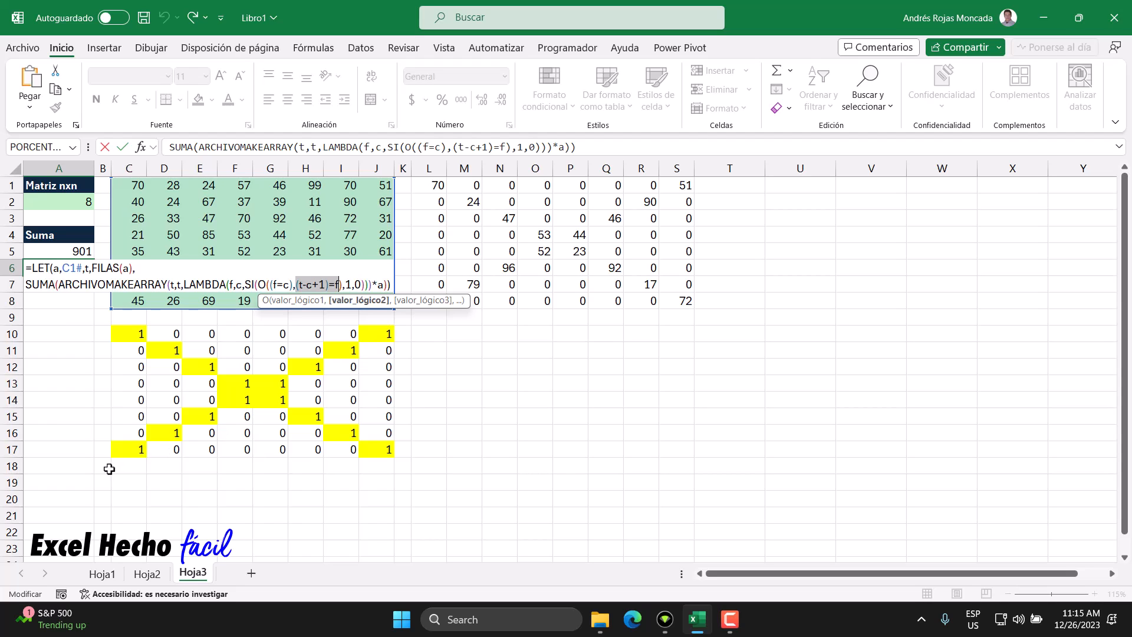
click(304, 286)
double_click(310, 285)
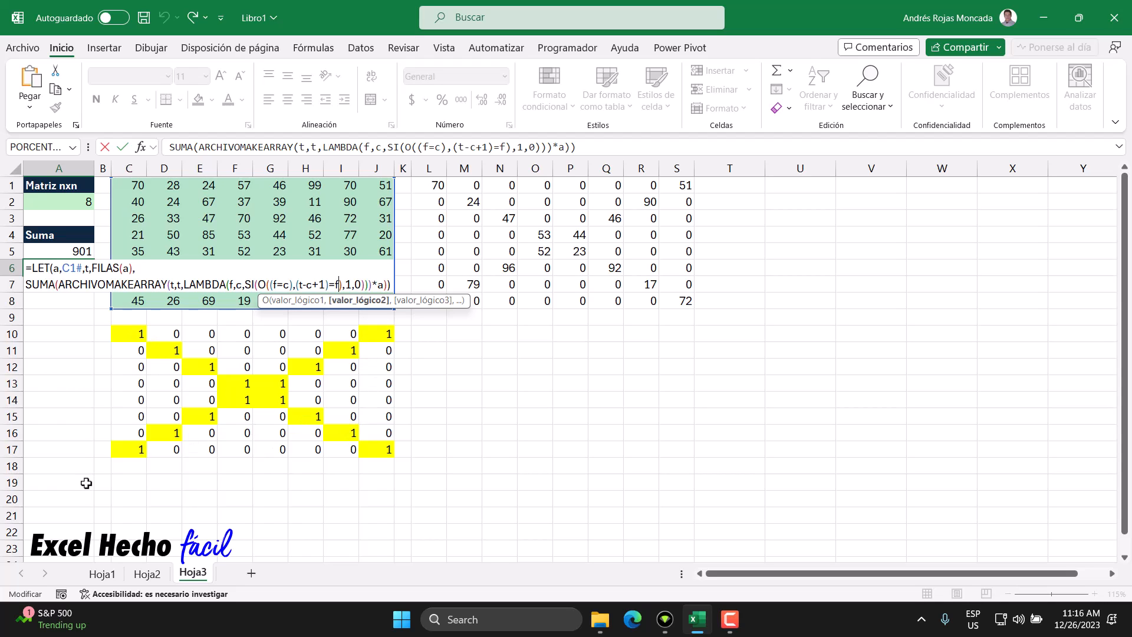
click(59, 284)
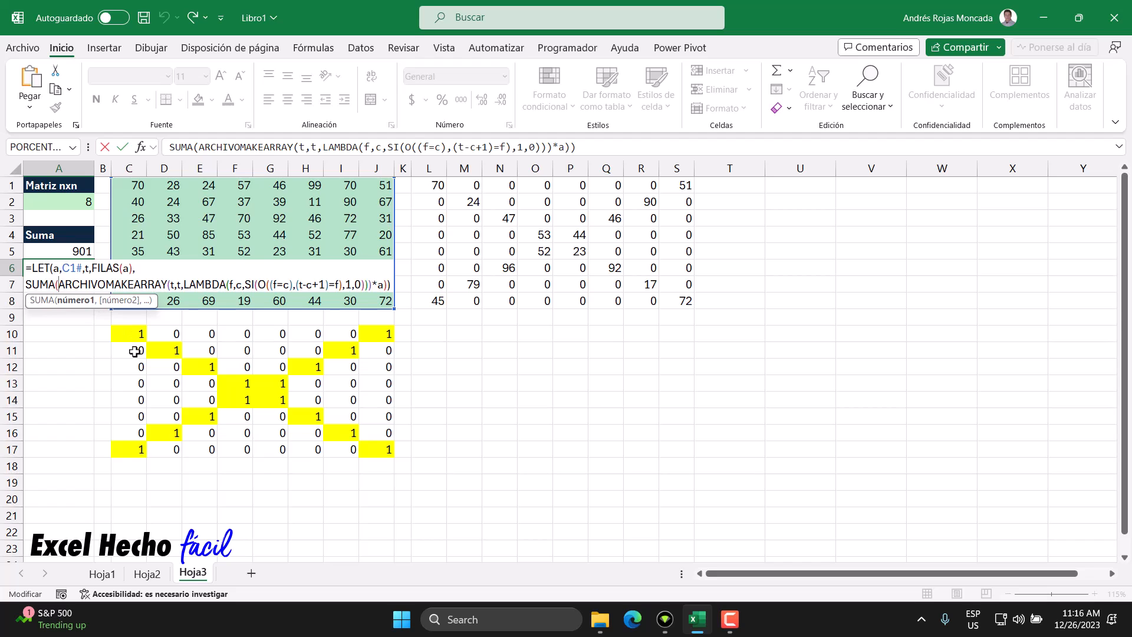
key(ctrl+Return)
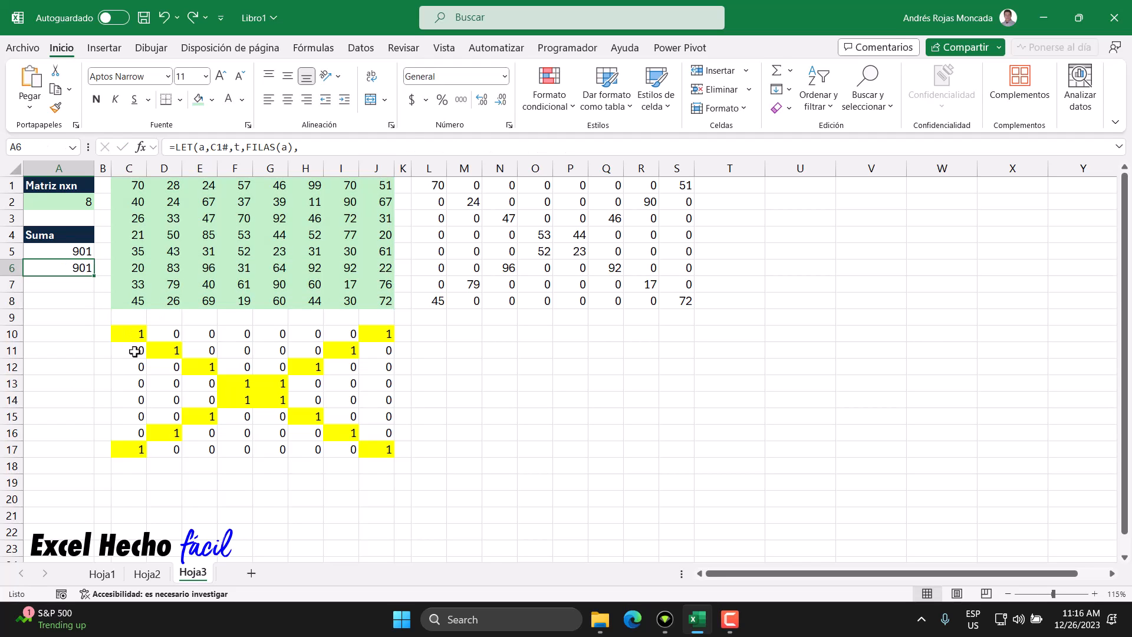
Examine the main diagonal cells C1, D2, E3 and F4 of the random matrix
click(52, 446)
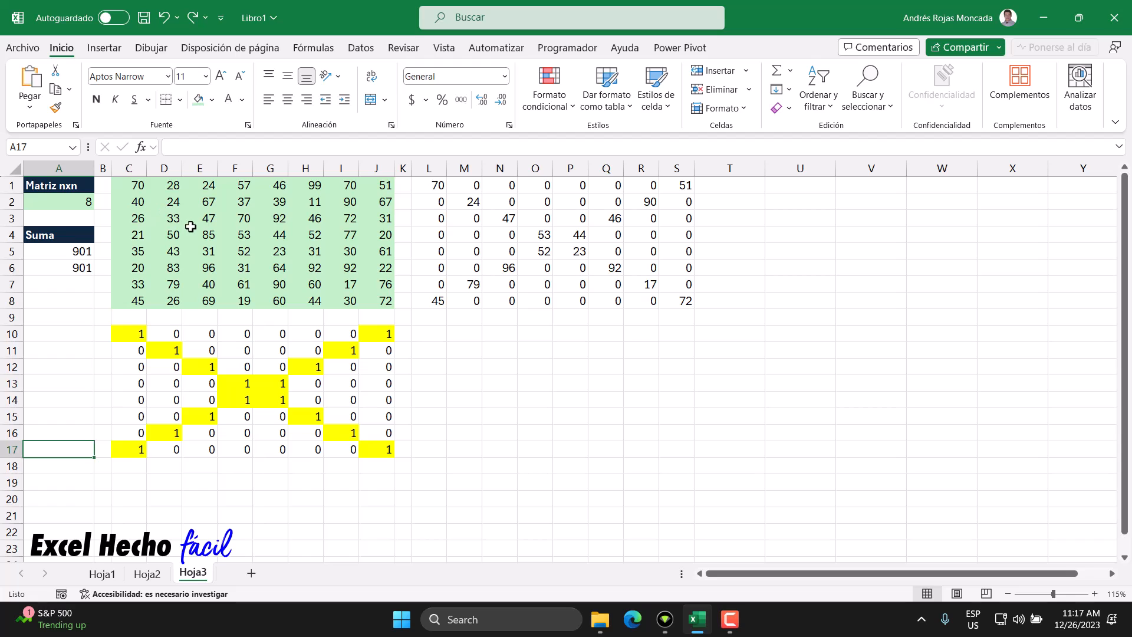
click(137, 184)
click(160, 200)
click(209, 216)
click(233, 234)
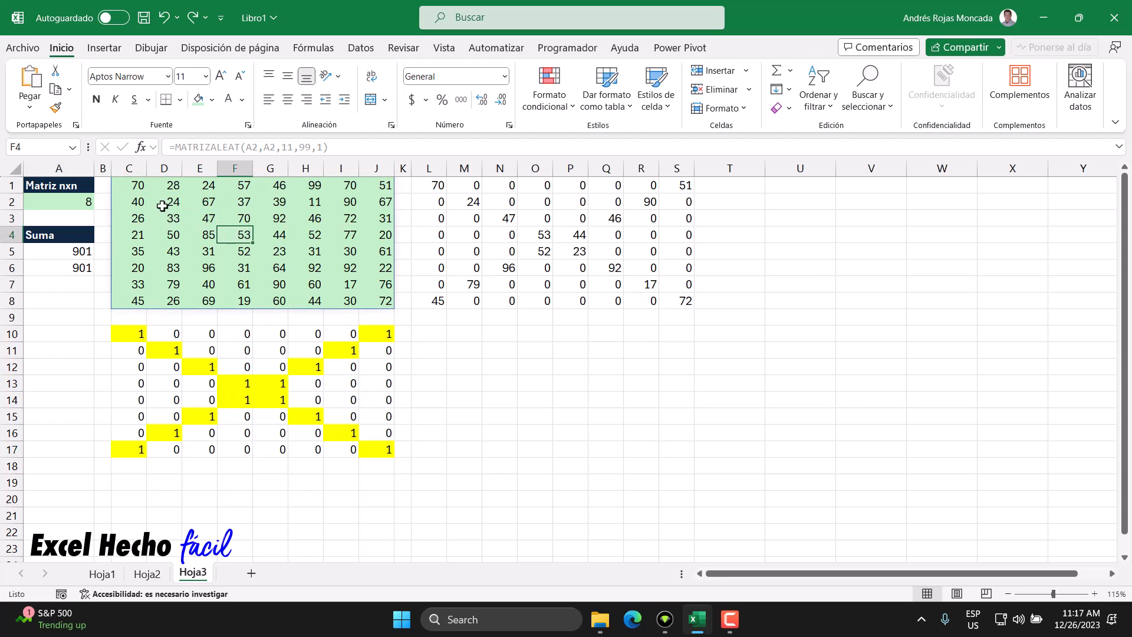
click(133, 187)
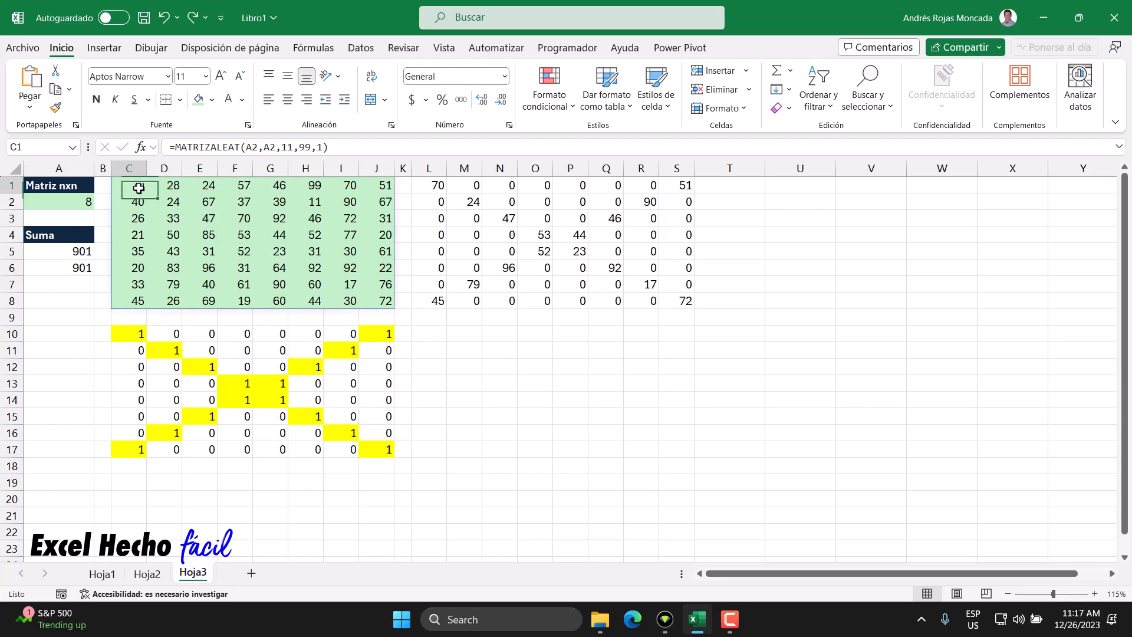
click(171, 203)
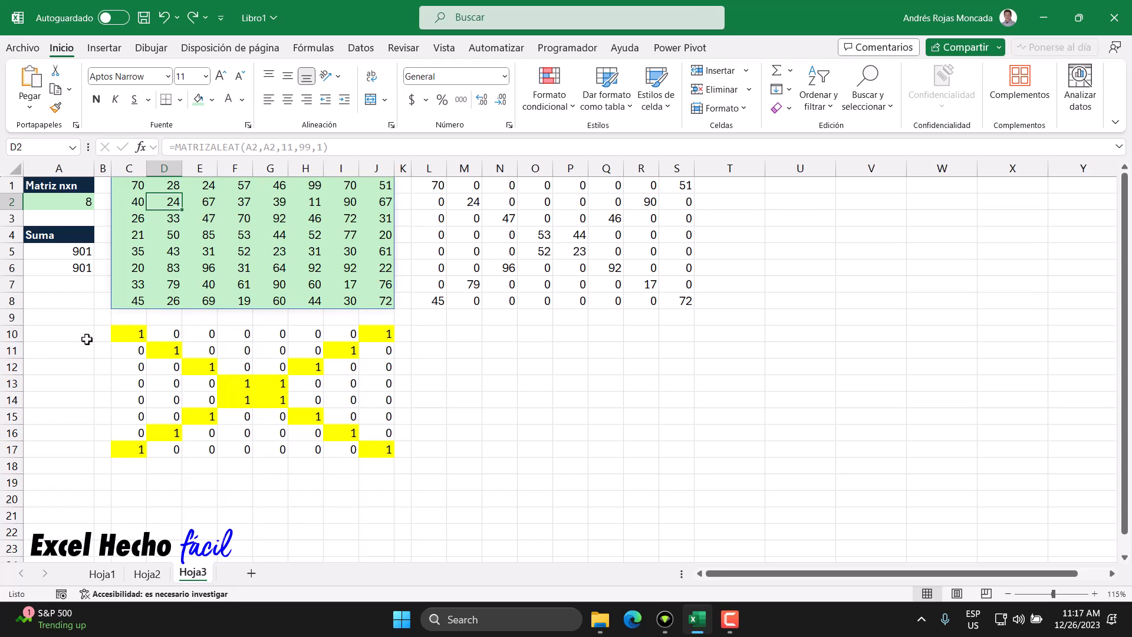
click(57, 333)
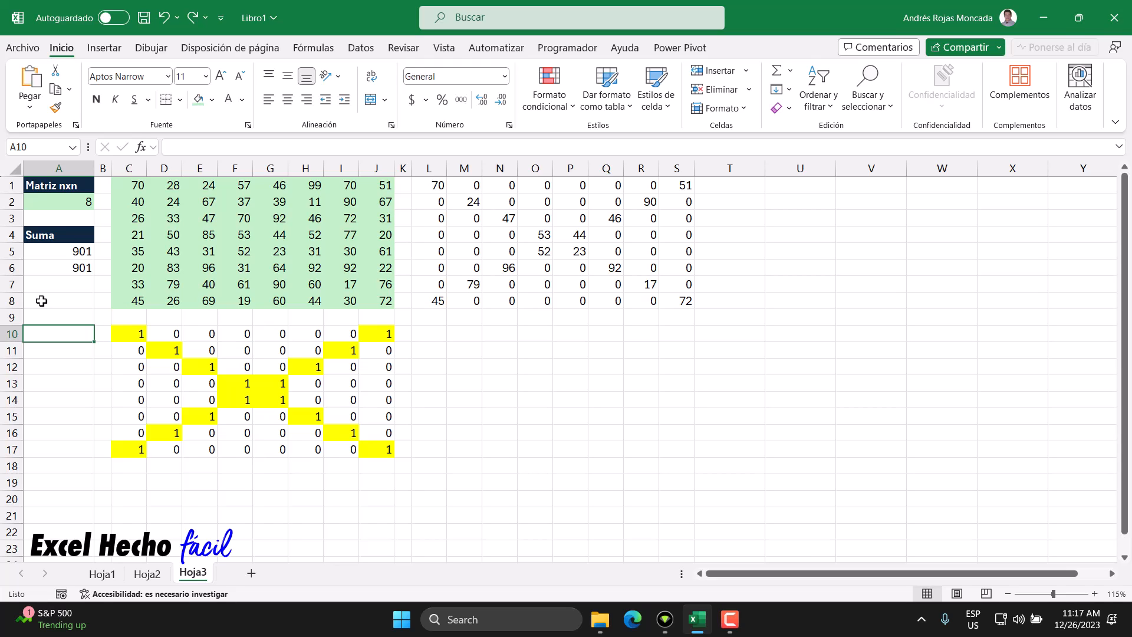
key(F2)
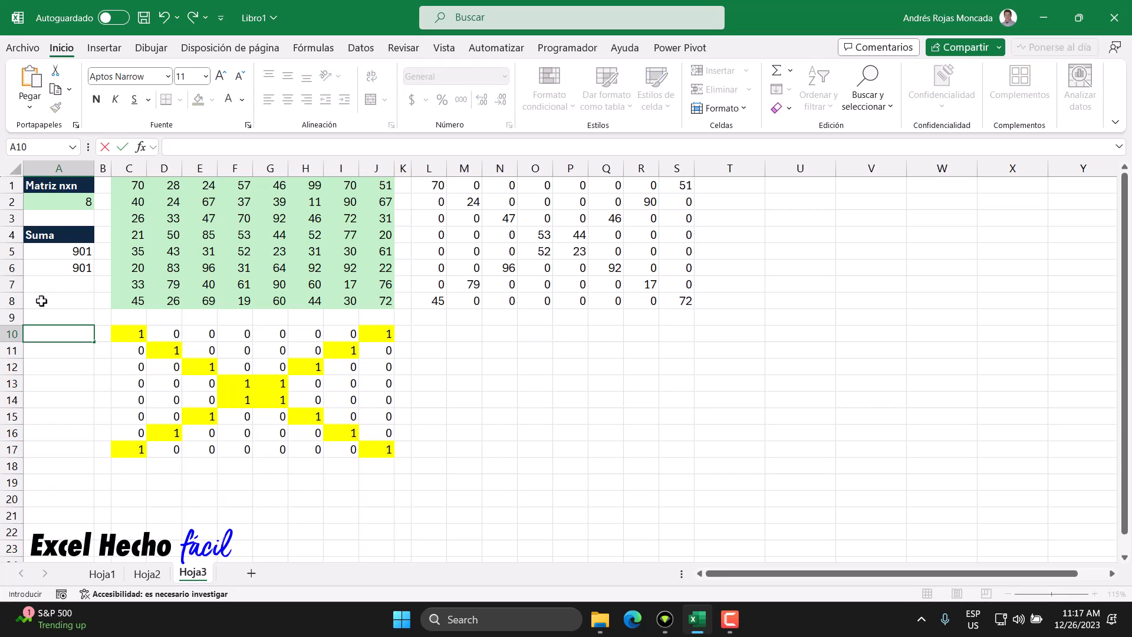
key(Escape)
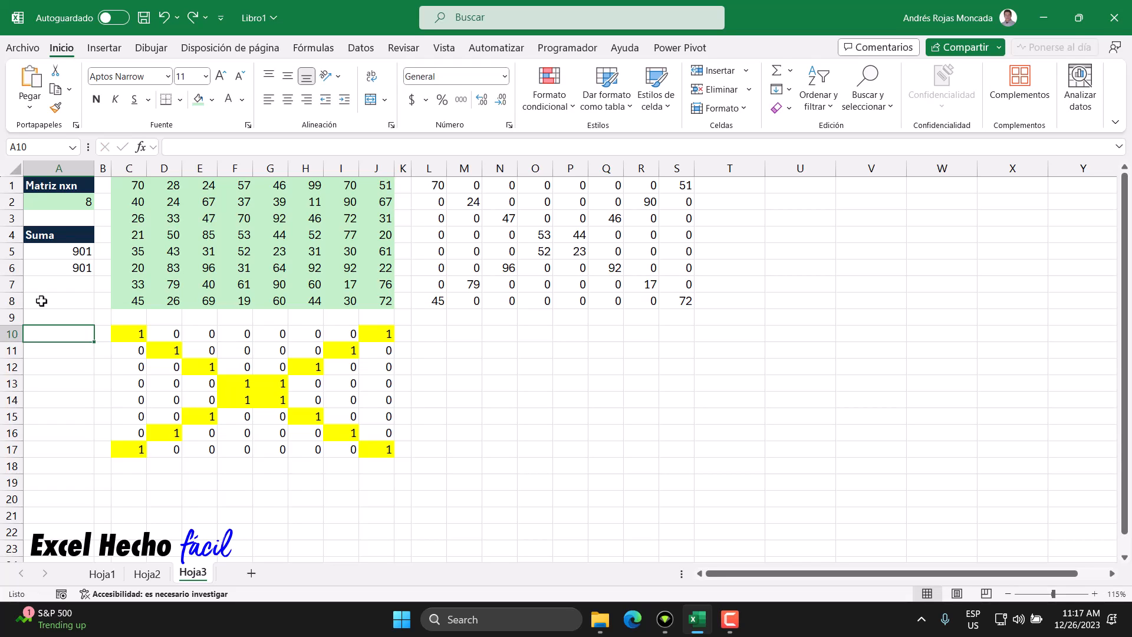